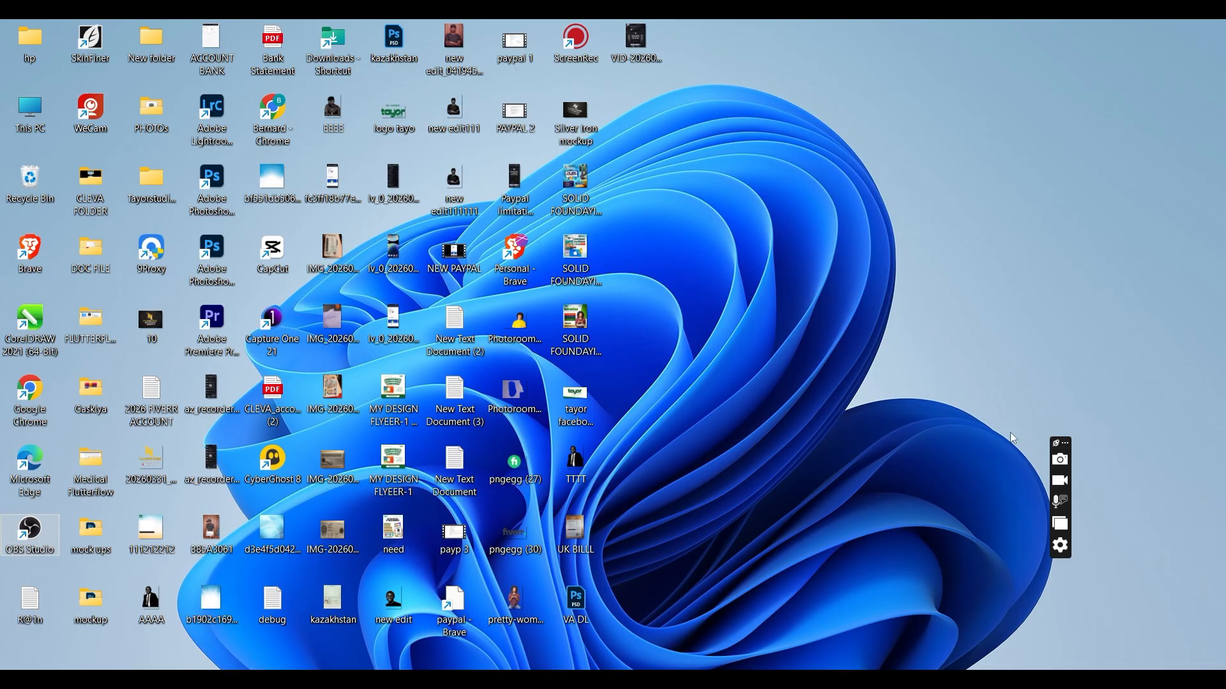
# Launch CorelDRAW 2021 and decline to open the auto-backup file.
pyautogui.click(40, 340)
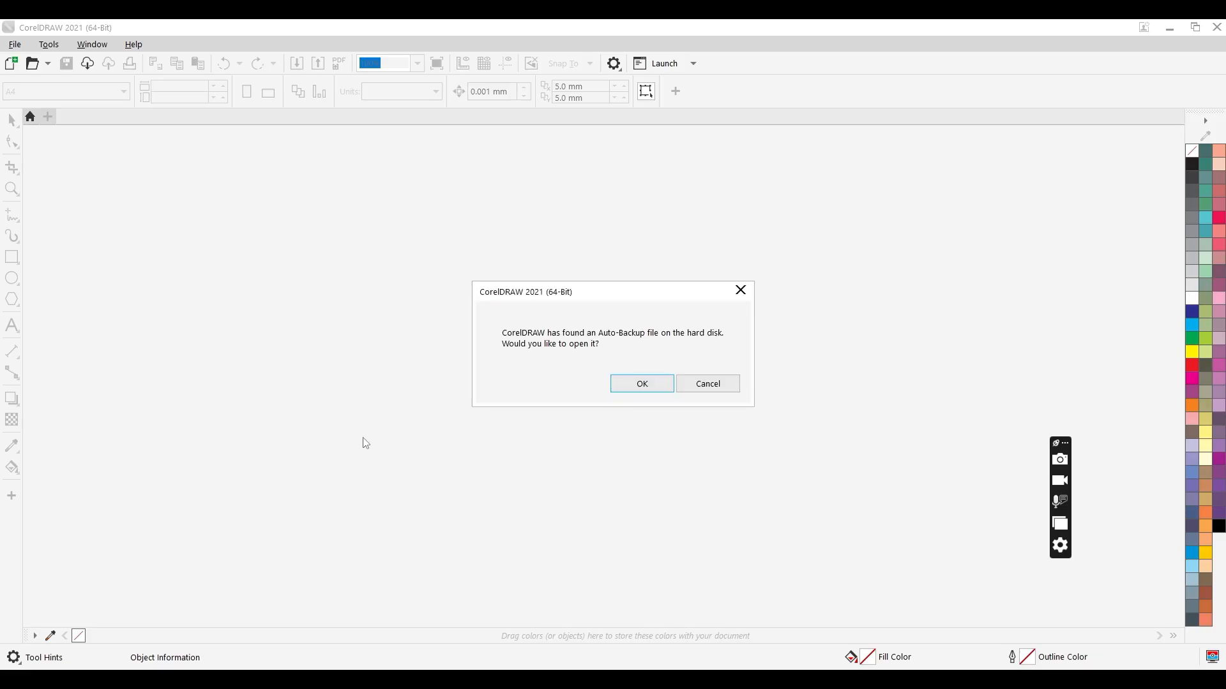
pyautogui.click(705, 389)
pyautogui.click(705, 389)
pyautogui.click(706, 389)
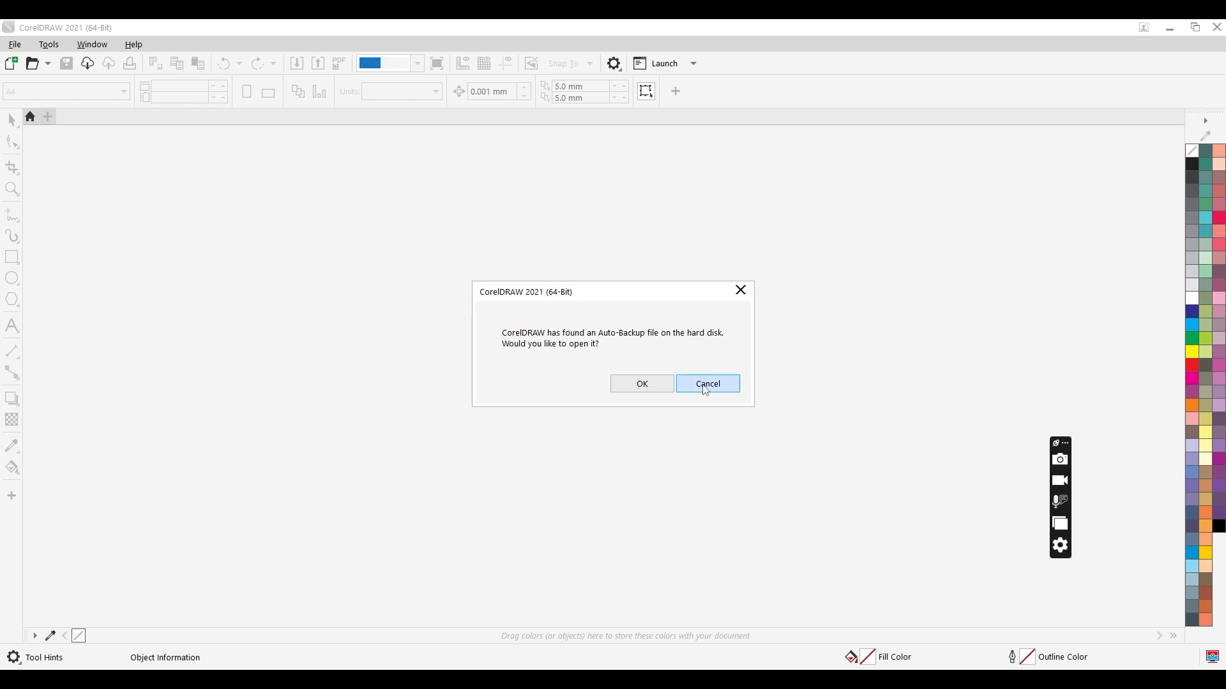
pyautogui.click(706, 389)
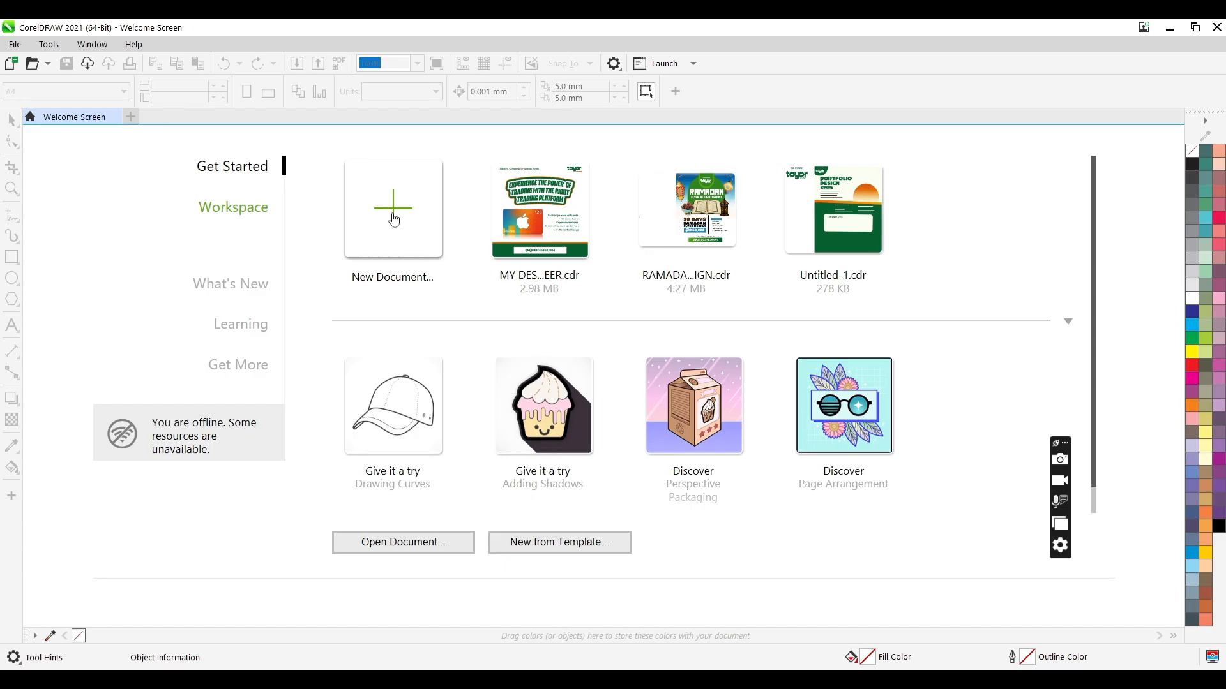
# Create a new blank document, accepting the offered document settings.
pyautogui.click(394, 220)
pyautogui.click(657, 498)
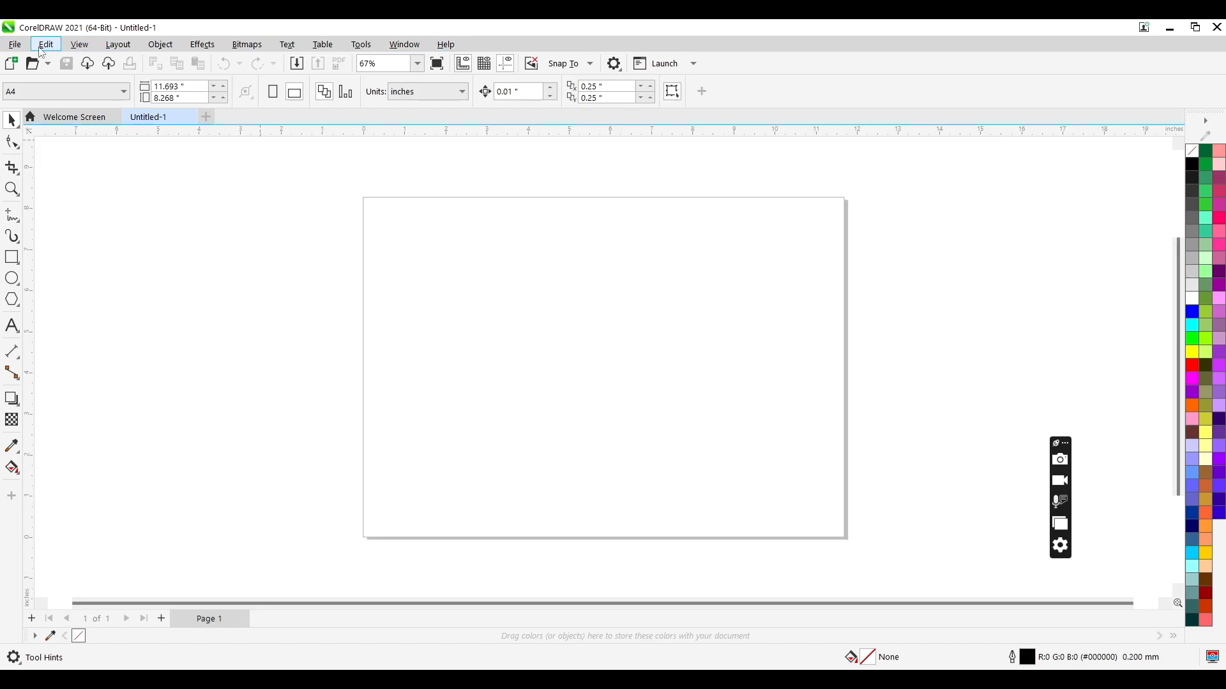
pyautogui.click(17, 46)
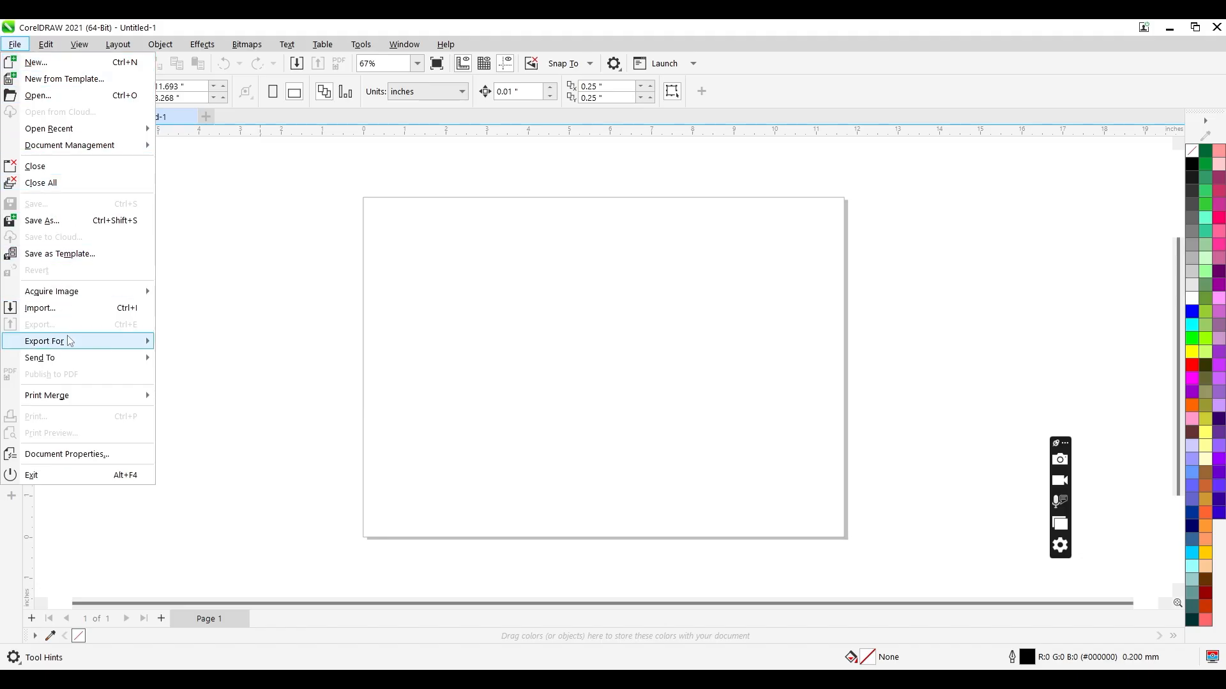
pyautogui.press('Escape')
pyautogui.click(46, 45)
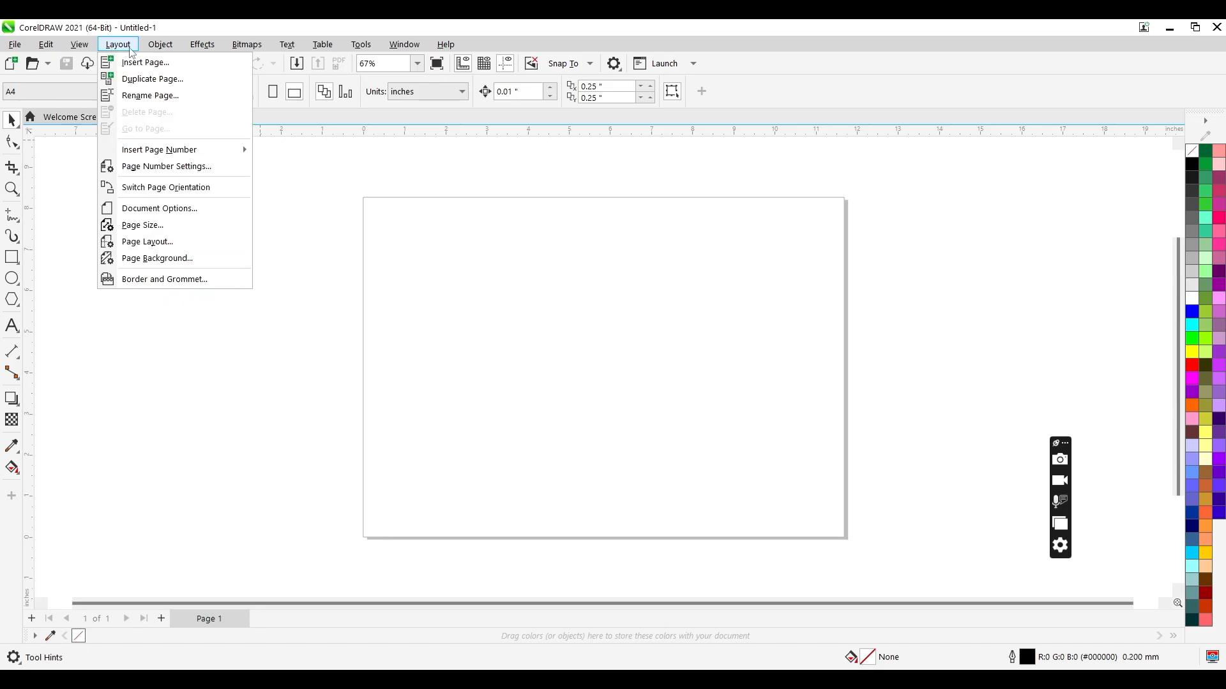
pyautogui.press('Right')
pyautogui.press('Right')
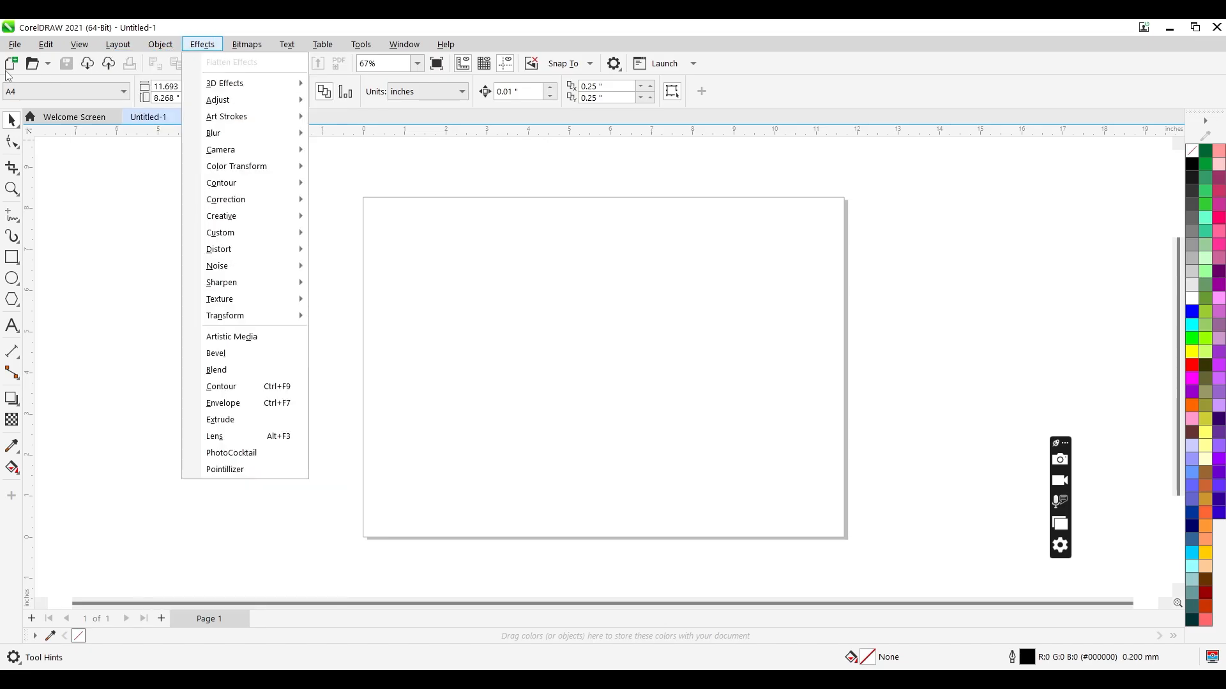
pyautogui.click(7, 69)
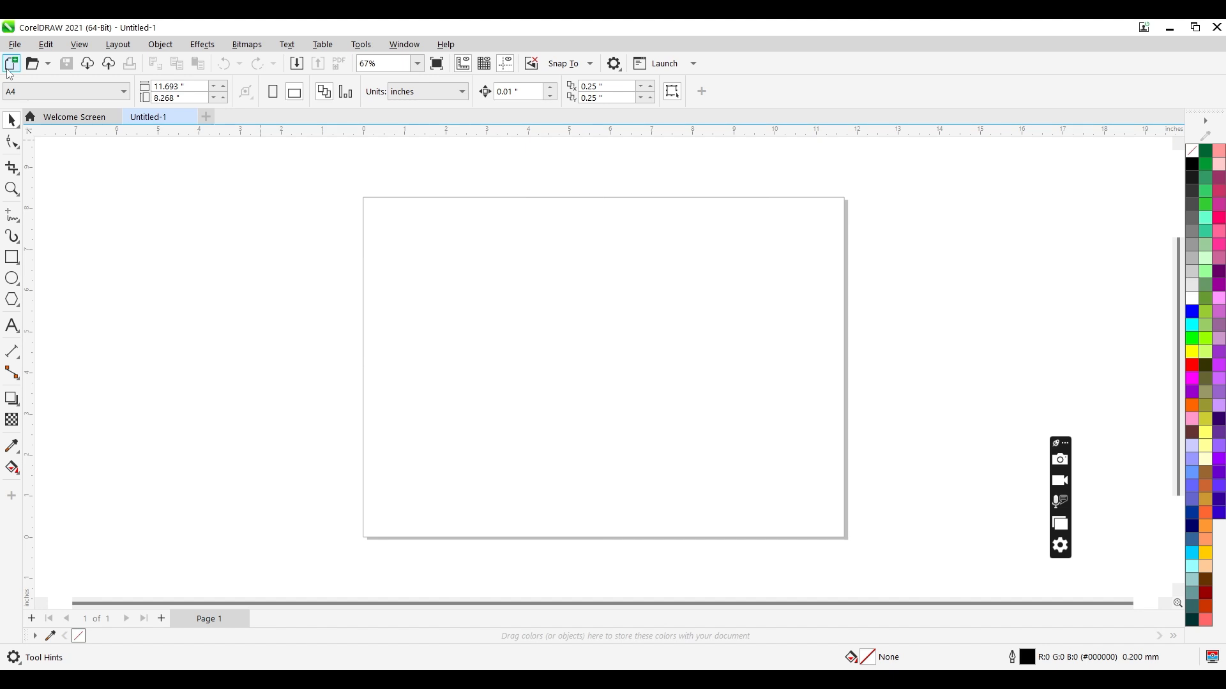
pyautogui.click(31, 66)
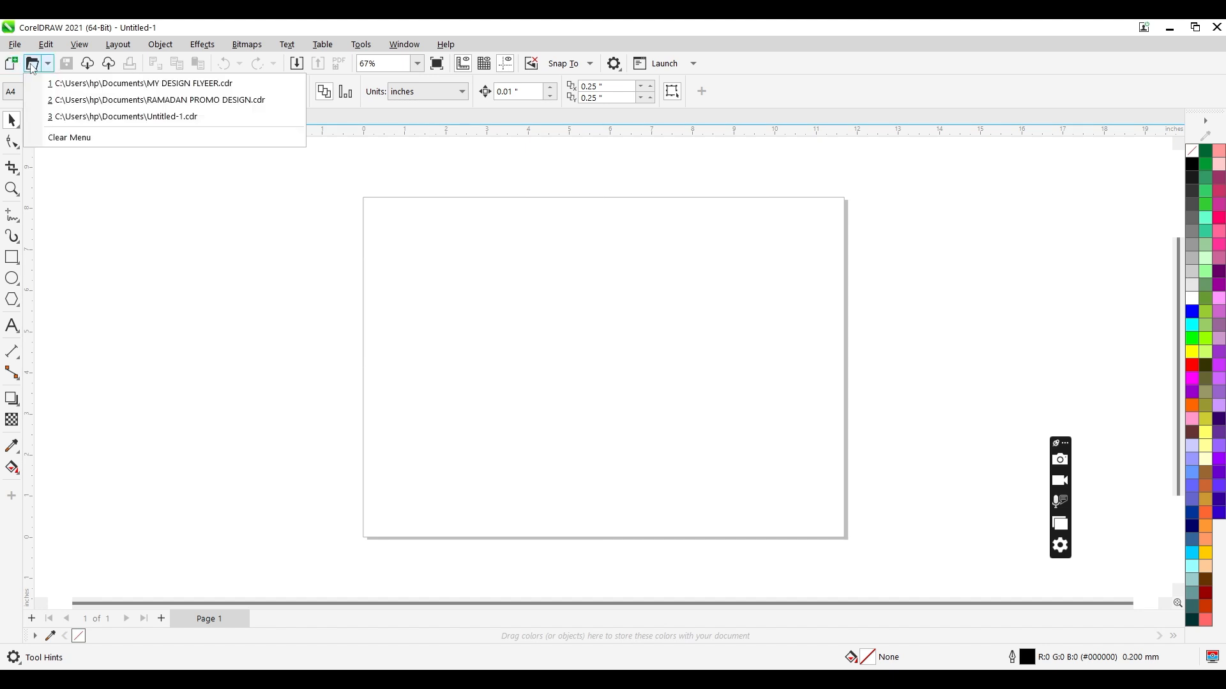
pyautogui.click(68, 69)
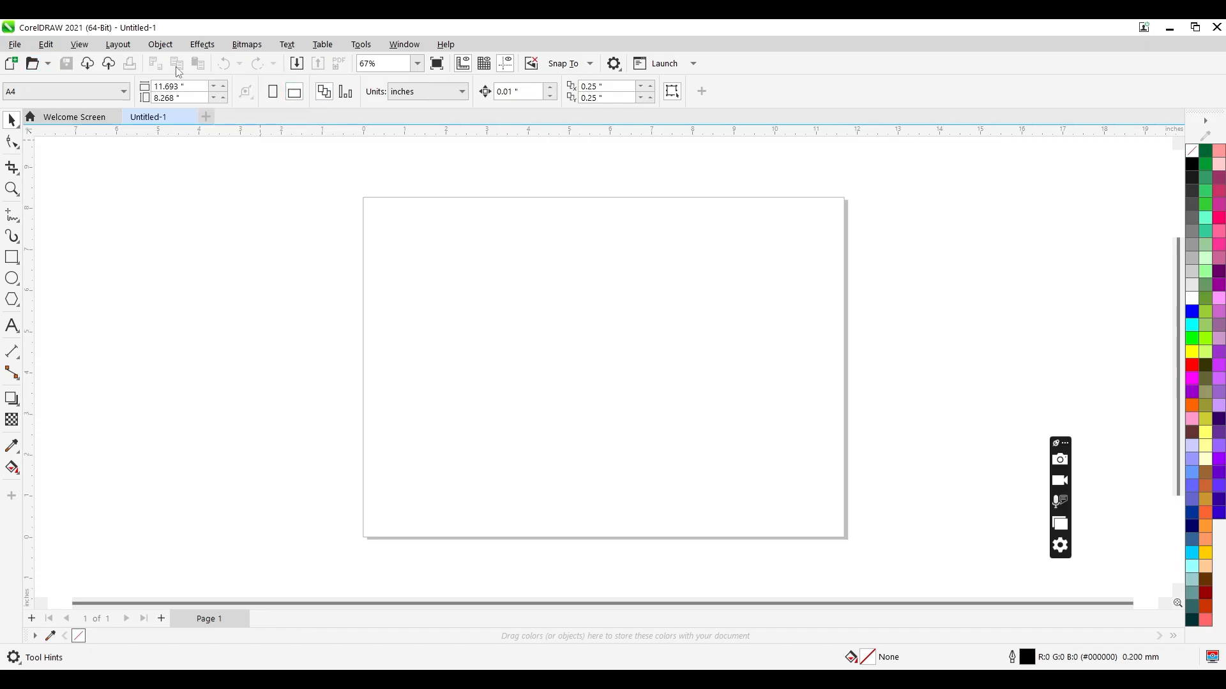
# Try the 25% zoom level and return to fitting the whole page in view.
pyautogui.click(418, 64)
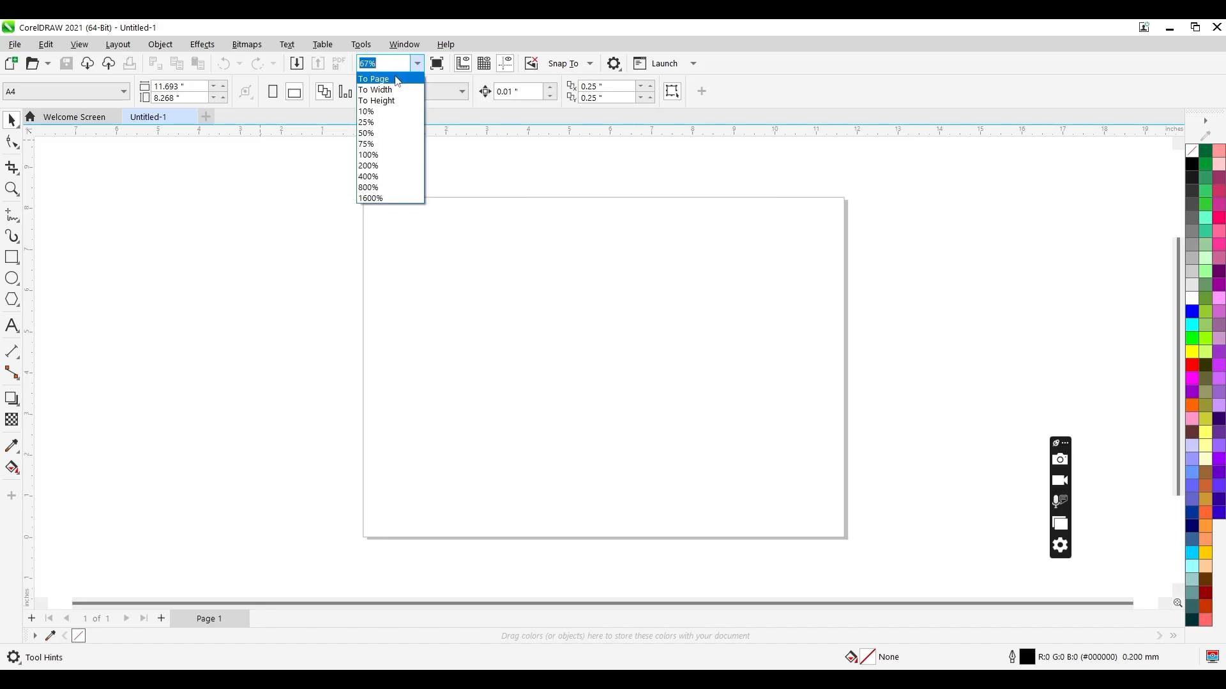
pyautogui.click(395, 79)
pyautogui.click(418, 64)
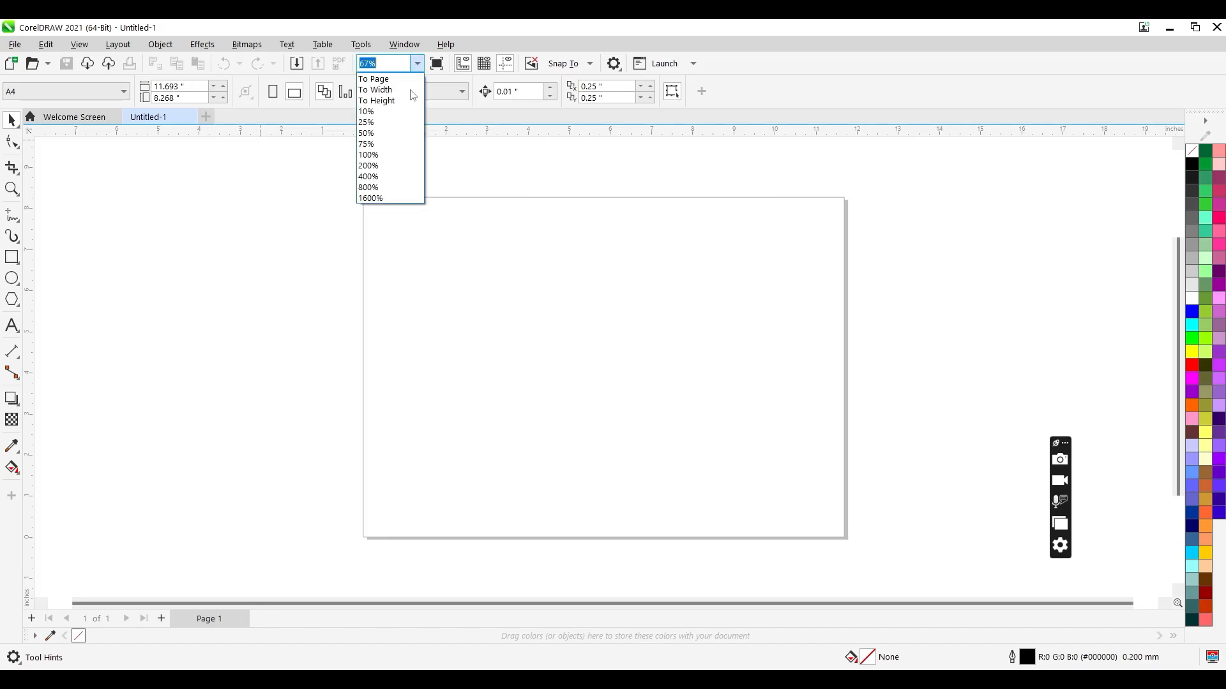
pyautogui.click(405, 124)
pyautogui.click(417, 64)
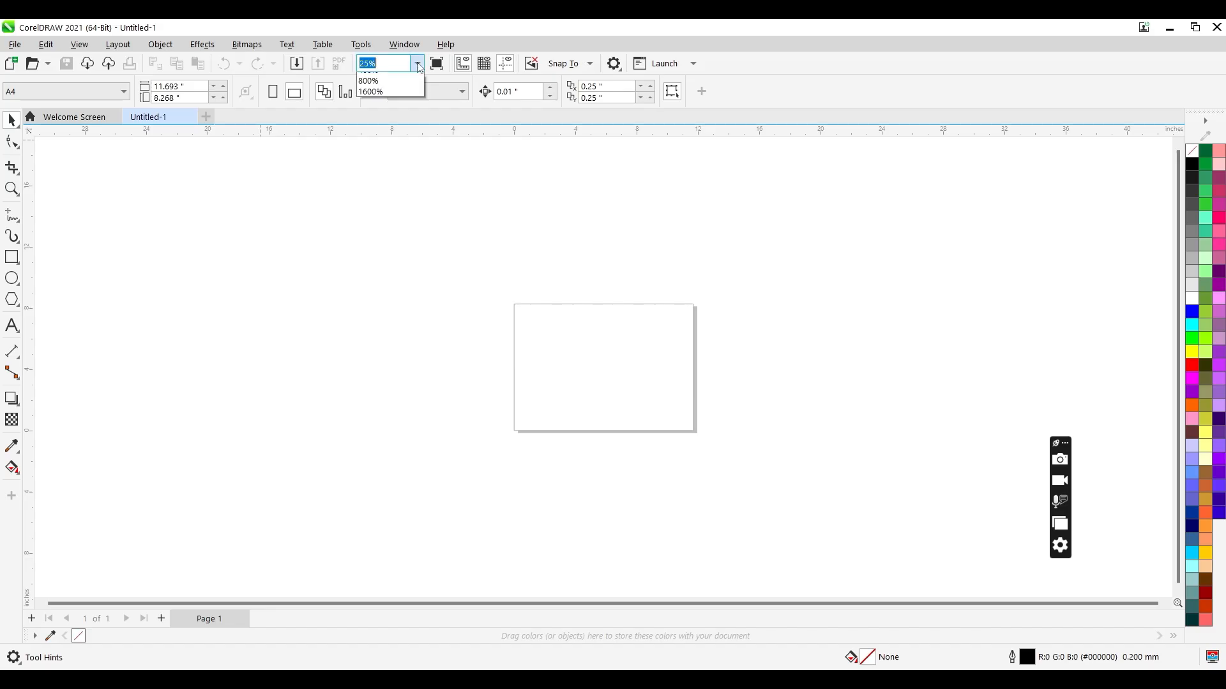
pyautogui.click(411, 83)
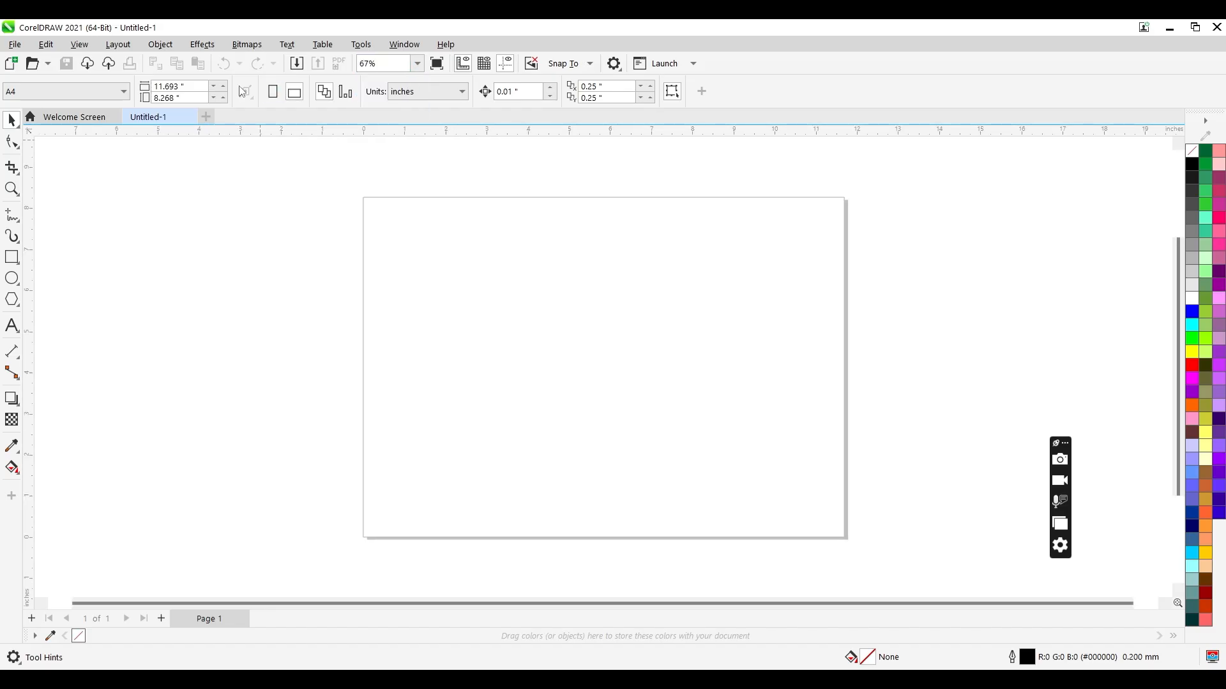
# Choose A4 from the full list of preset page sizes for the document.
pyautogui.click(45, 97)
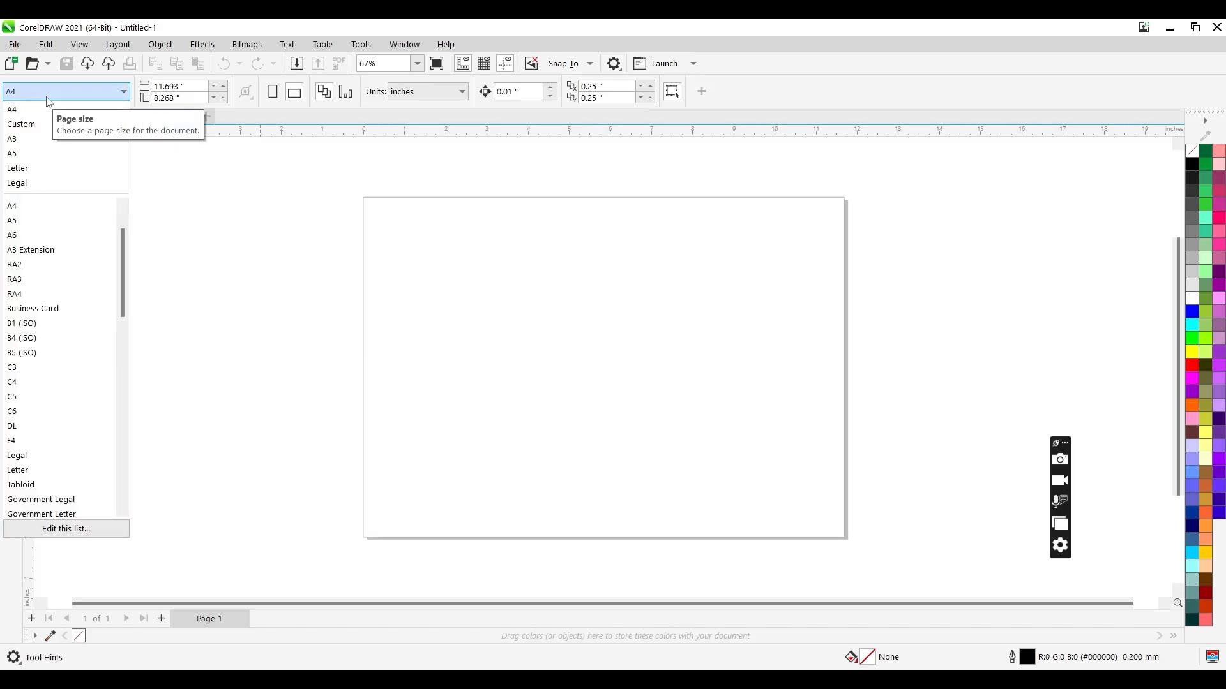
pyautogui.click(48, 101)
pyautogui.click(53, 92)
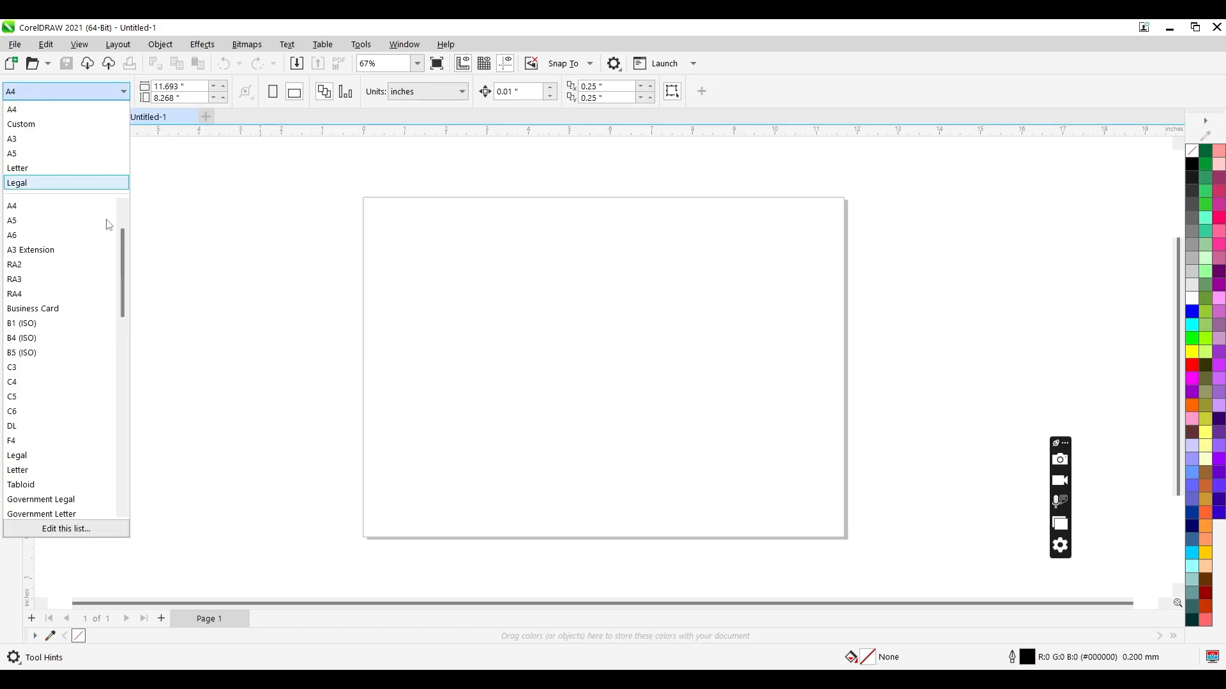
pyautogui.moveTo(126, 283); pyautogui.dragTo(118, 251)
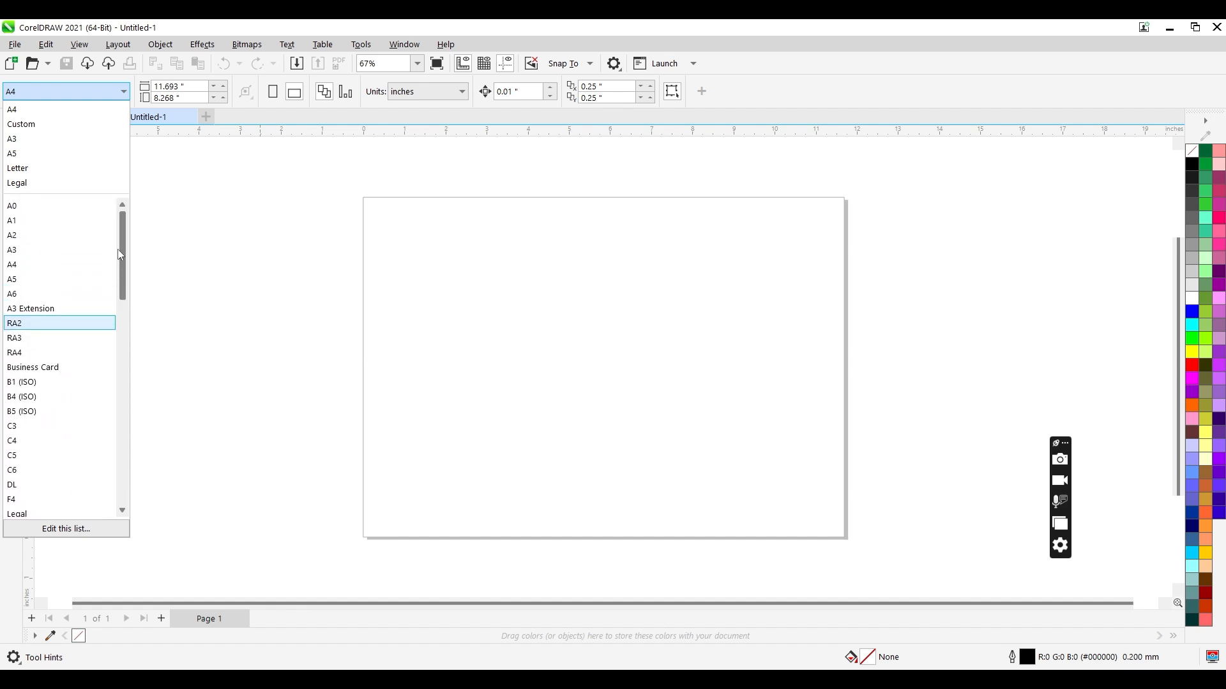
pyautogui.click(46, 273)
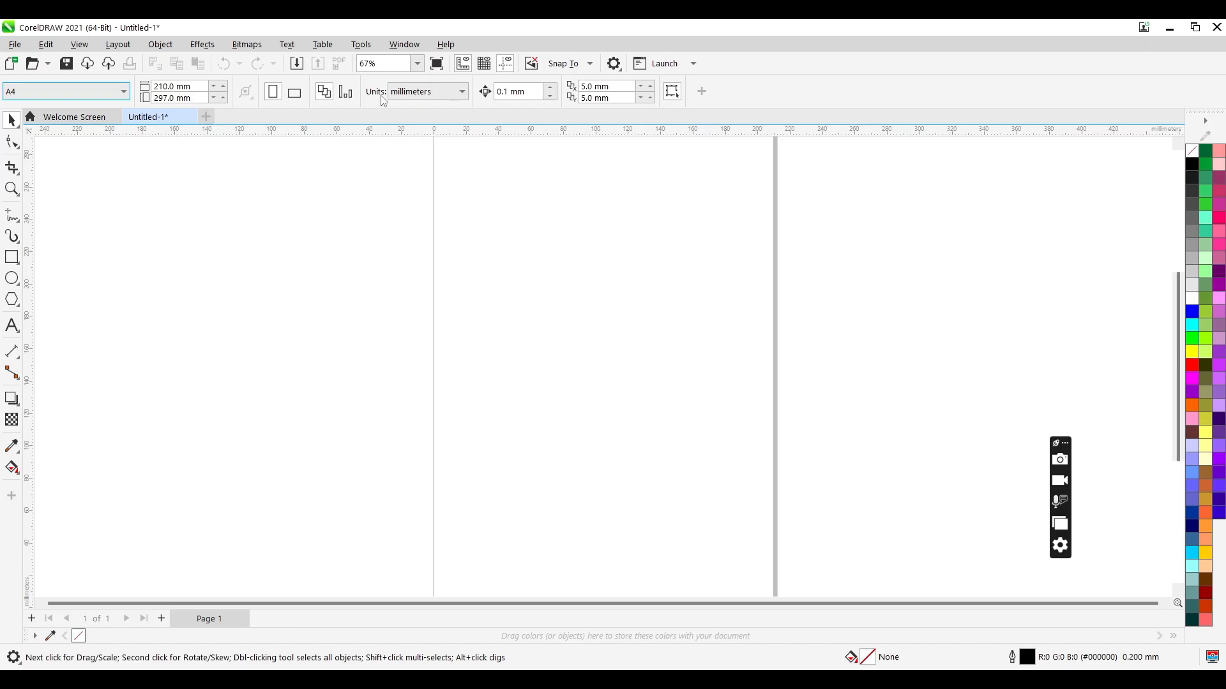
# Set the document's measurement units to inches.
pyautogui.click(413, 98)
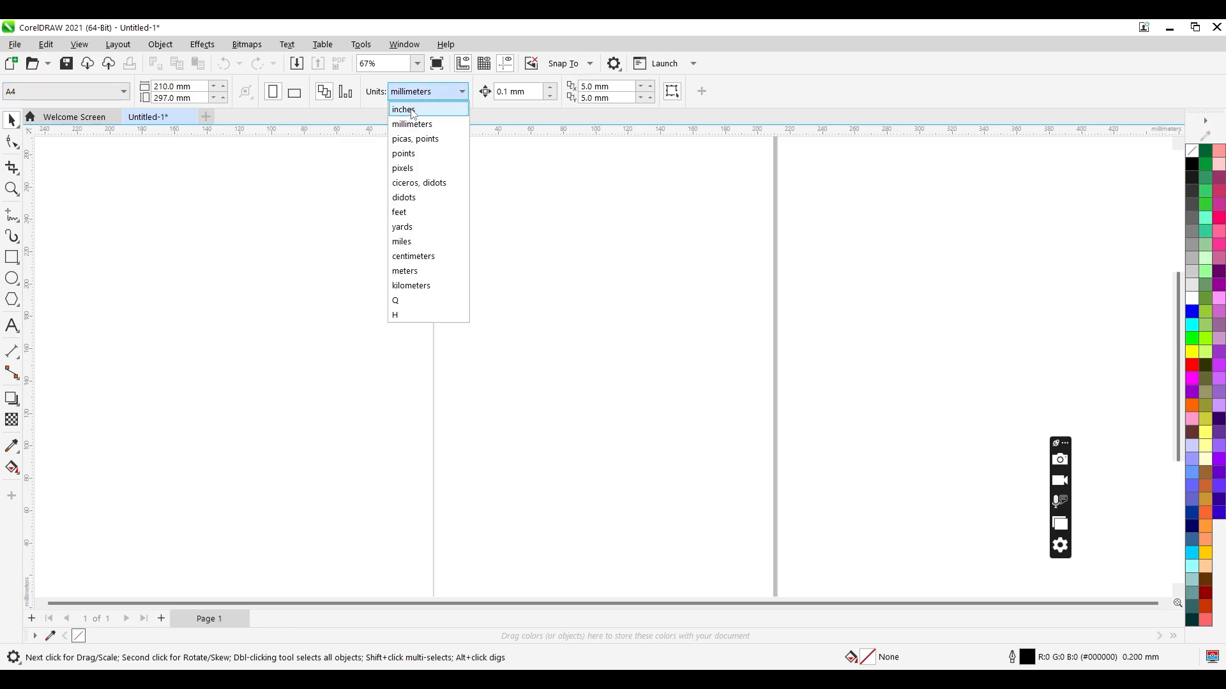
pyautogui.click(413, 113)
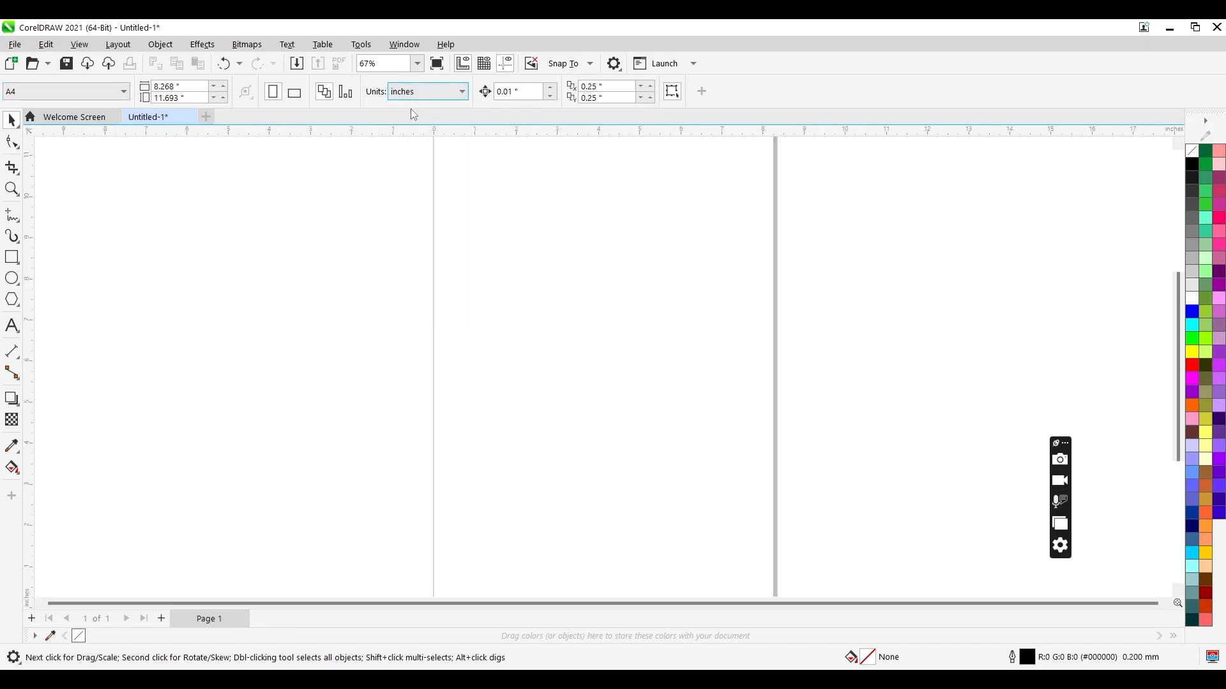
pyautogui.click(415, 91)
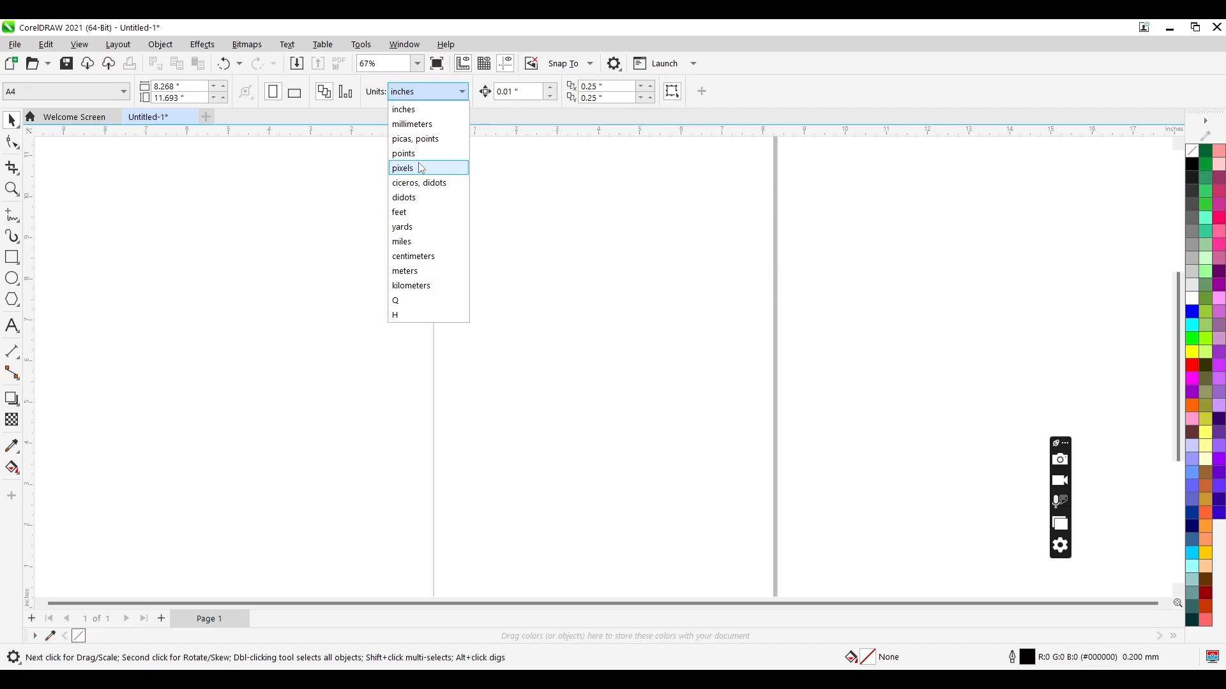
pyautogui.click(412, 101)
pyautogui.click(411, 101)
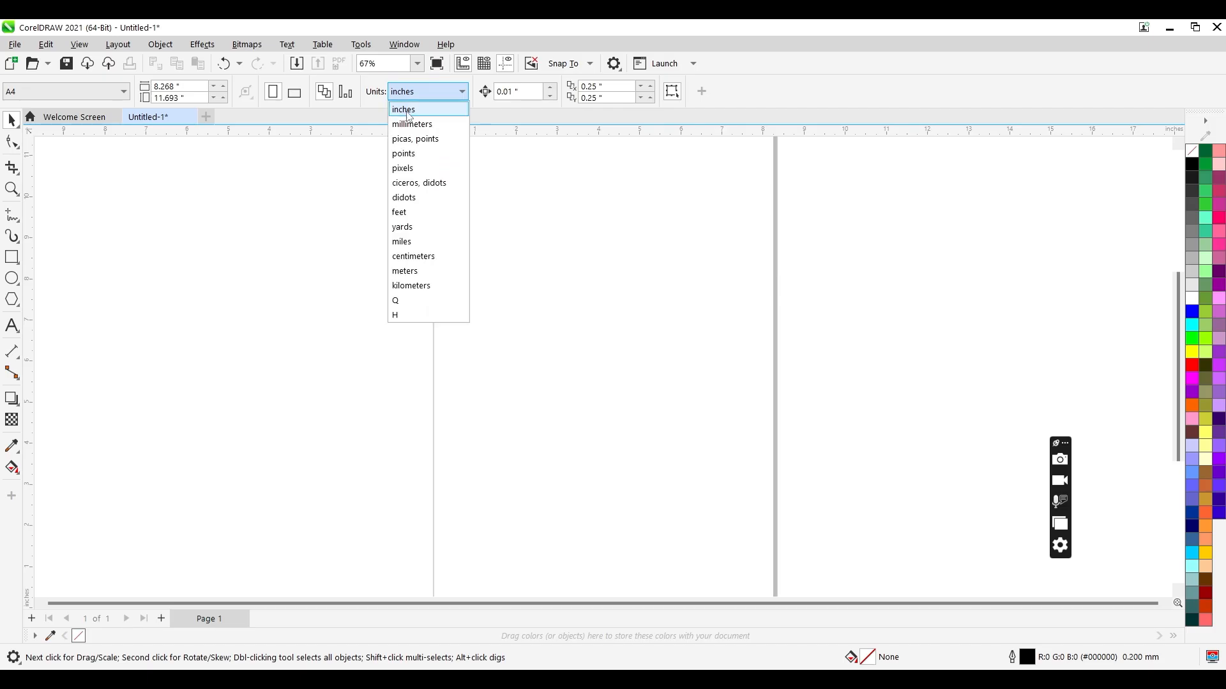
pyautogui.click(412, 107)
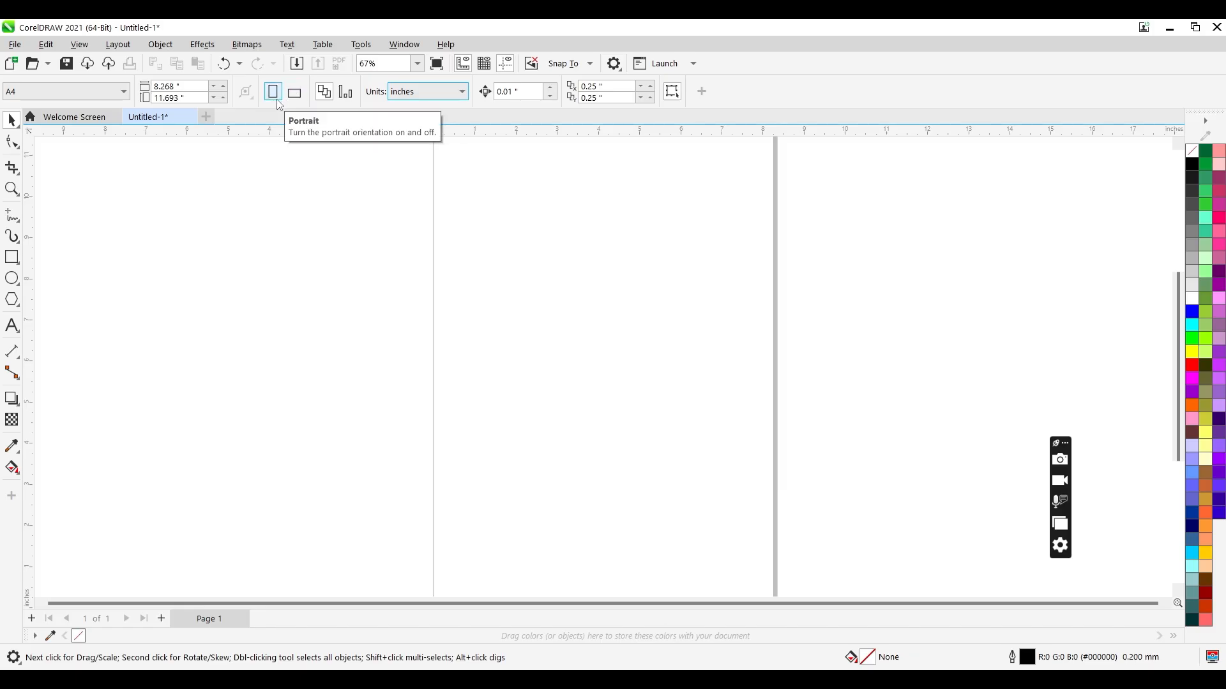
# Switch the A4 page to landscape orientation.
pyautogui.click(295, 100)
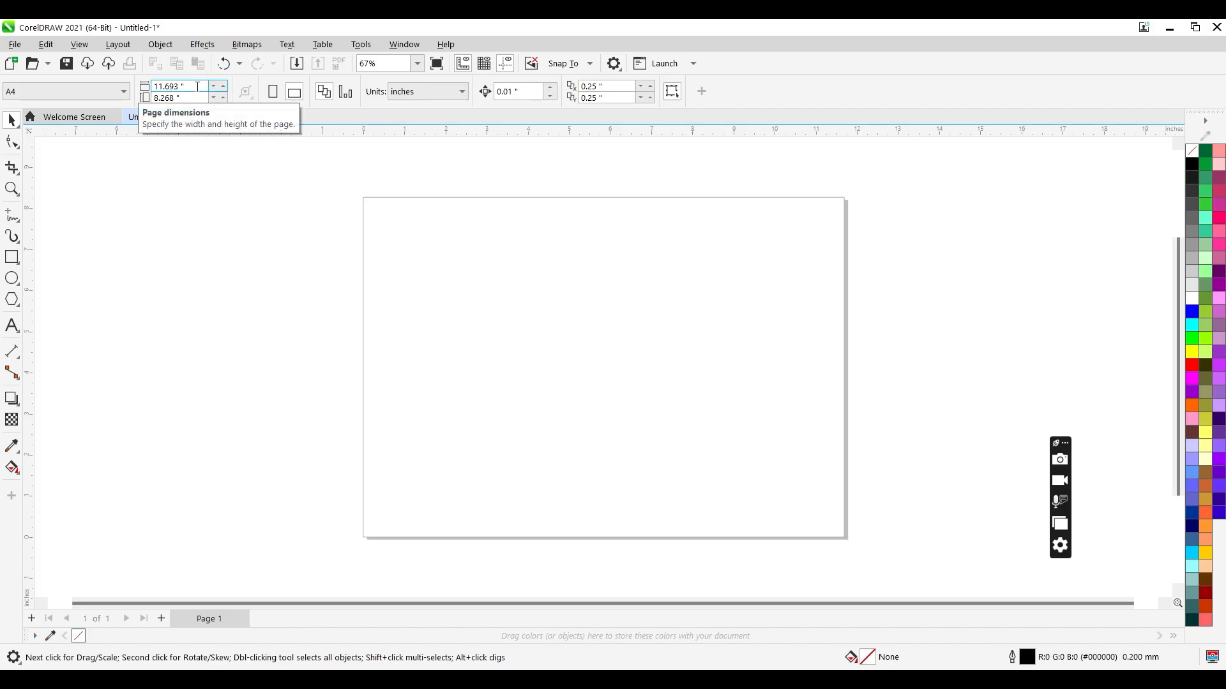
pyautogui.click(118, 94)
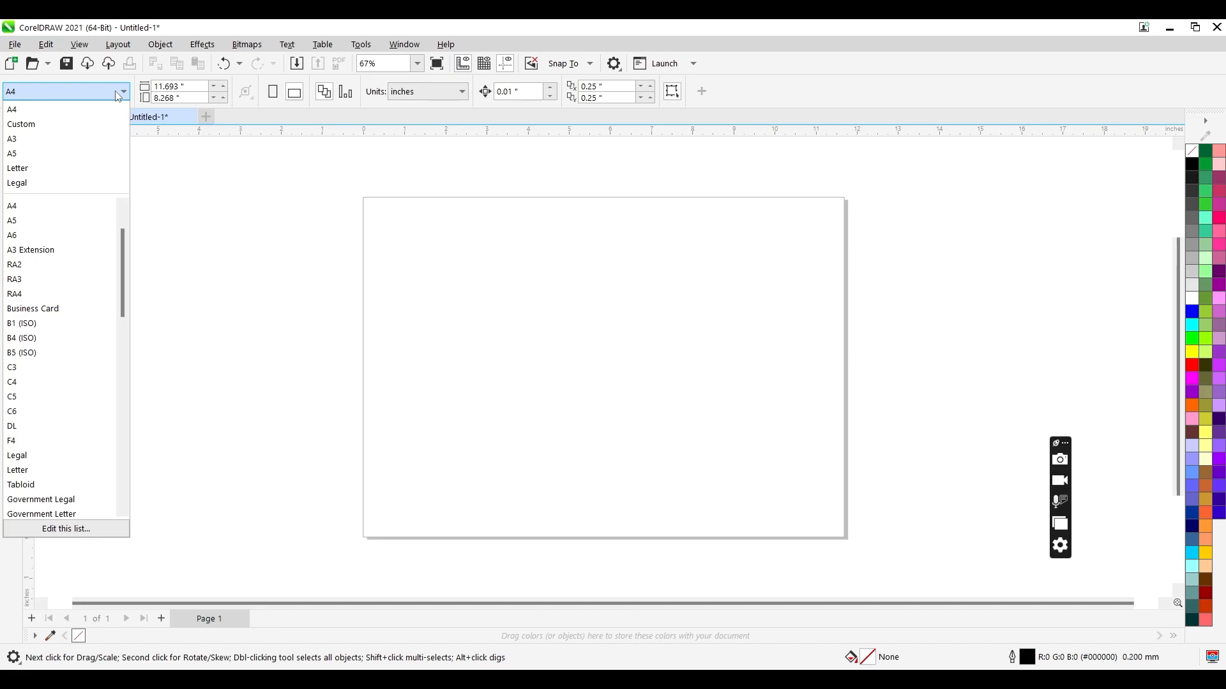
pyautogui.click(155, 229)
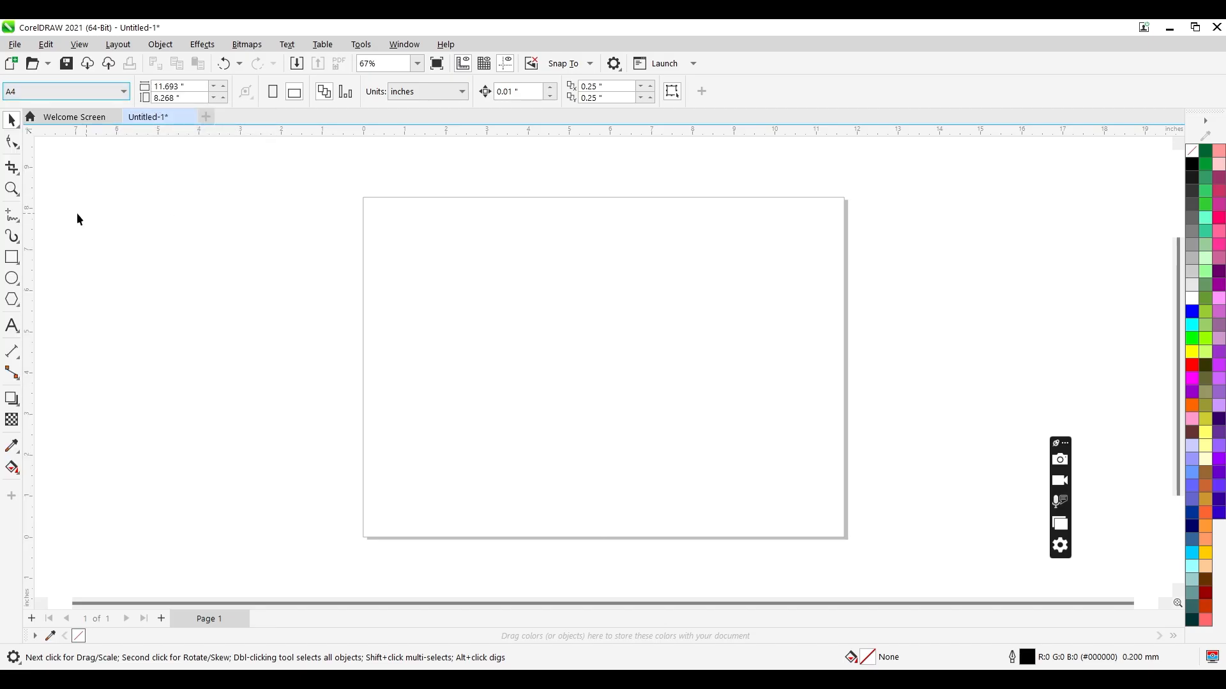
# Draw a rectangle on the empty area beside the page and resize it to 6 inches wide by 9 inches high.
pyautogui.click(11, 257)
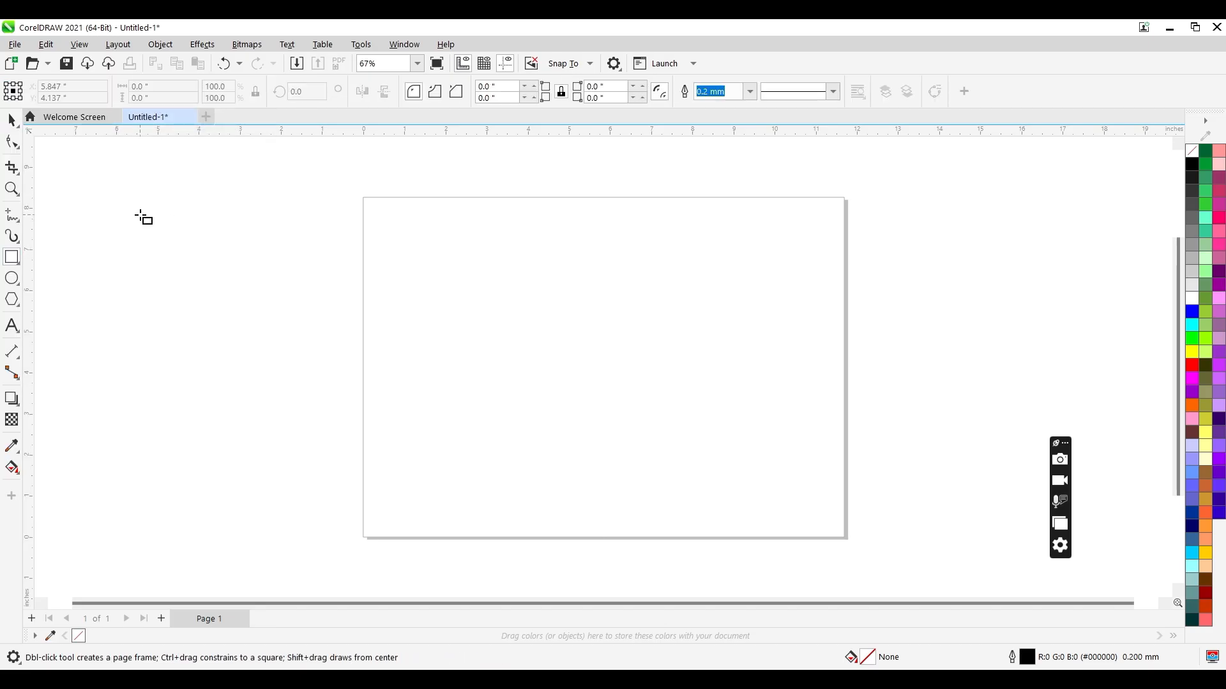
pyautogui.moveTo(139, 215); pyautogui.dragTo(283, 400)
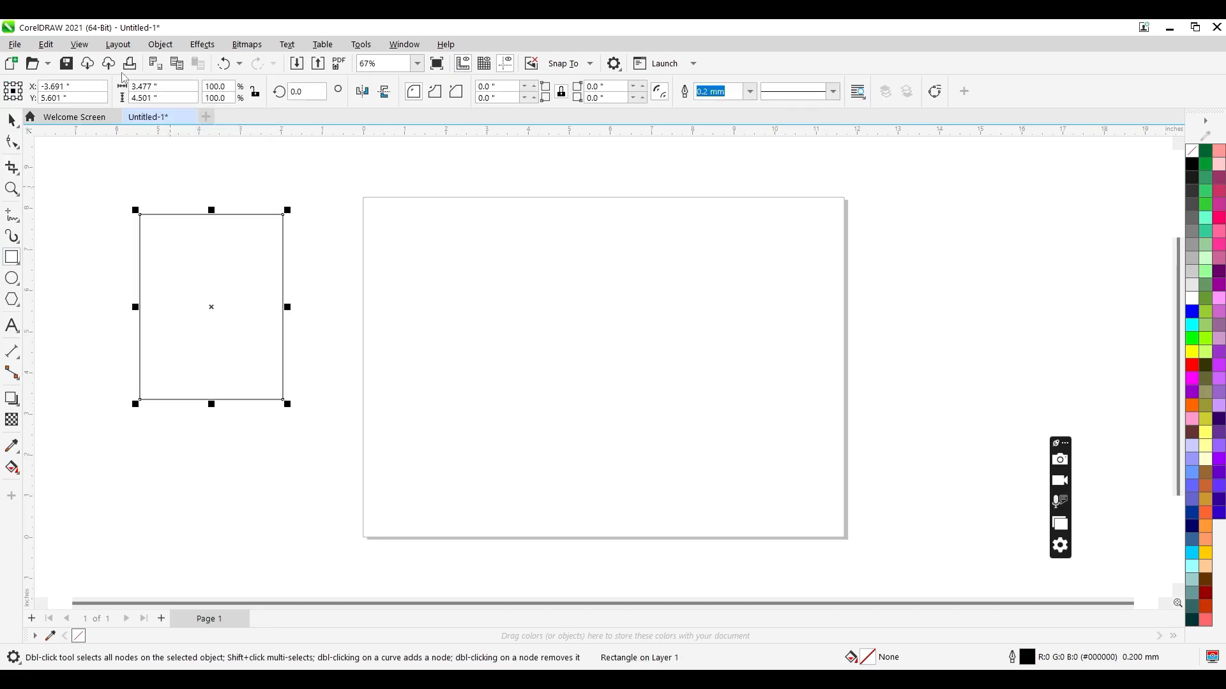
pyautogui.click(172, 86)
pyautogui.click(184, 90)
pyautogui.doubleClick(161, 90)
pyautogui.write('6')
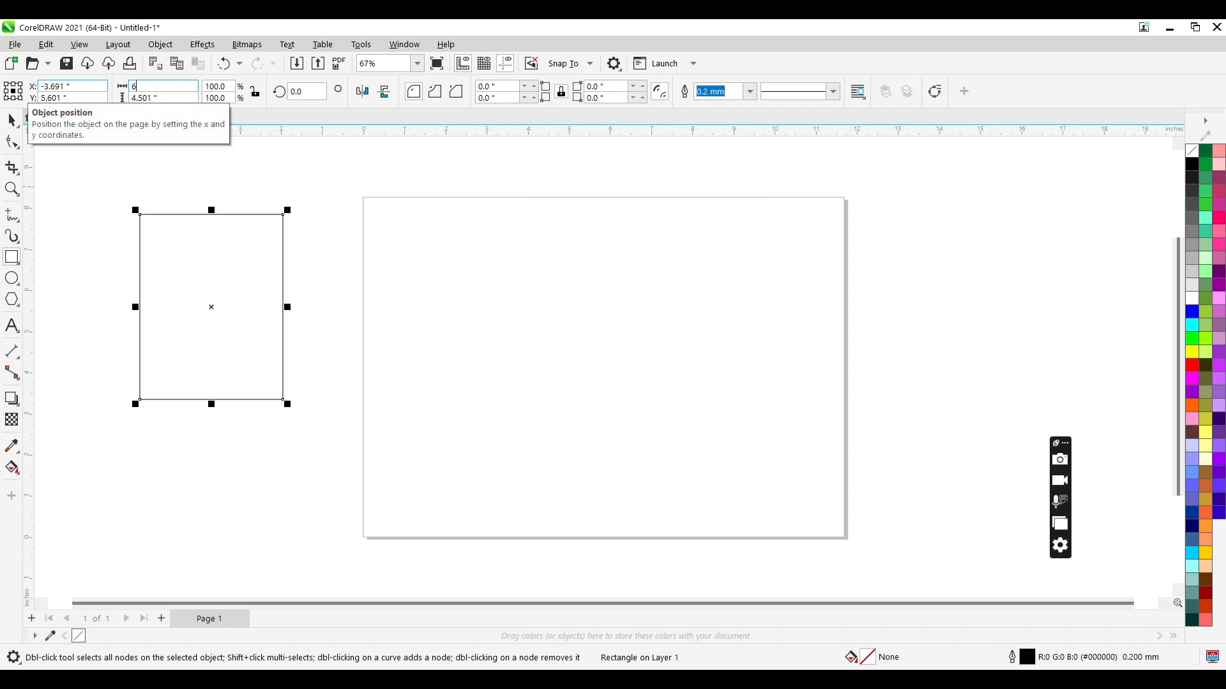
pyautogui.press('Tab')
pyautogui.write('9')
pyautogui.press('Return')
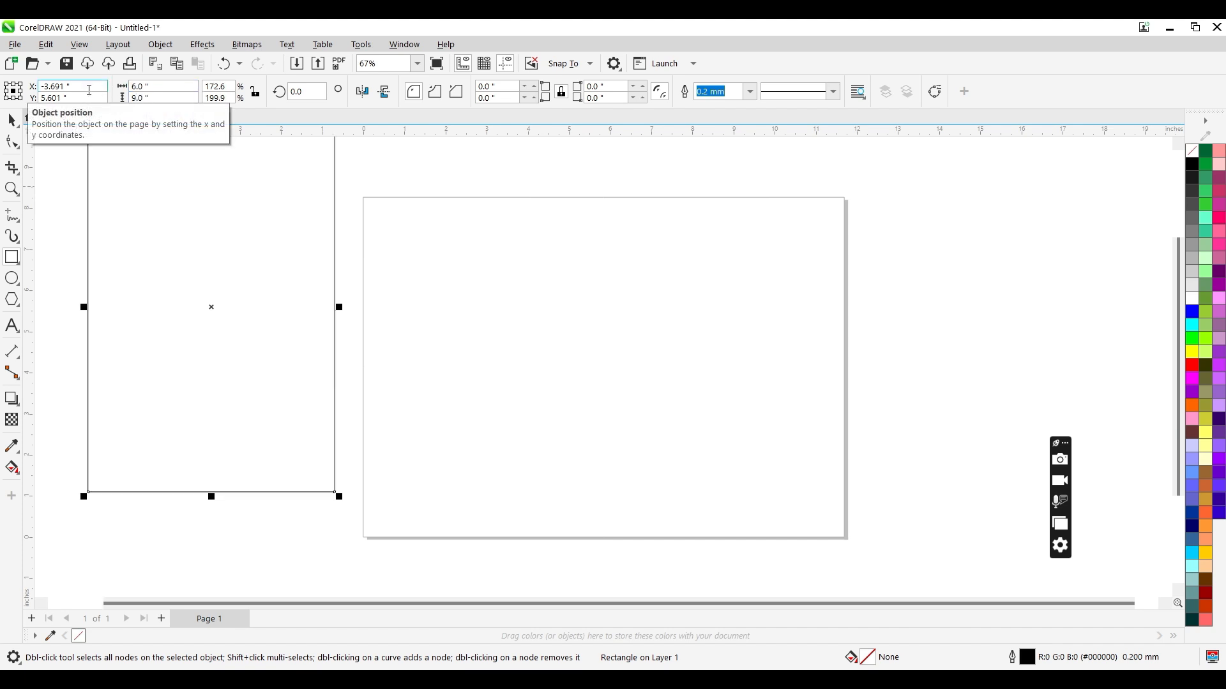
# Centre the 6 by 9 inch rectangle on the page and delete it.
pyautogui.press('p')
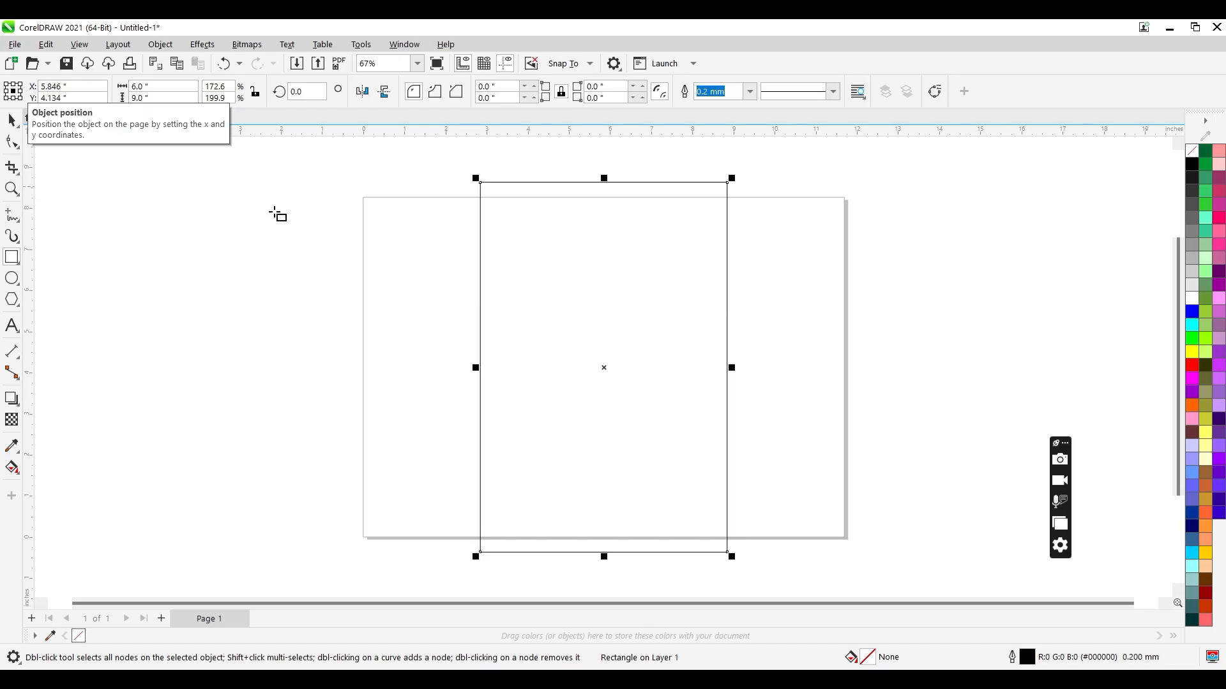
pyautogui.press('space')
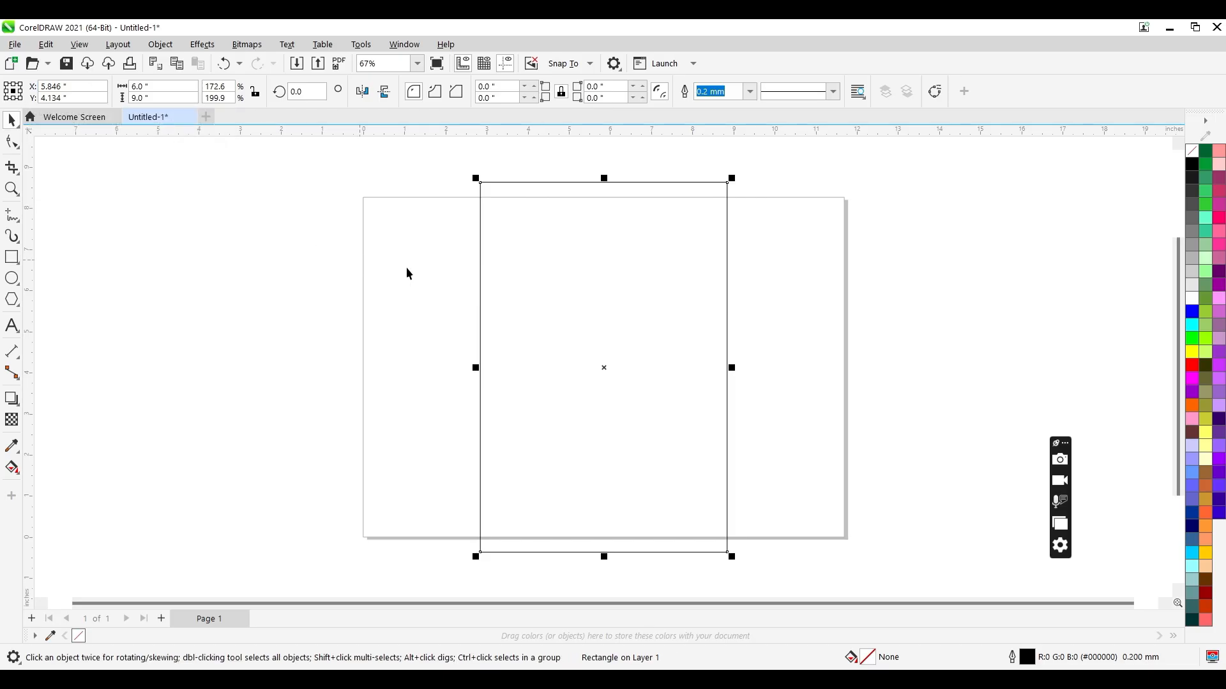
pyautogui.click(533, 335)
pyautogui.press('Delete')
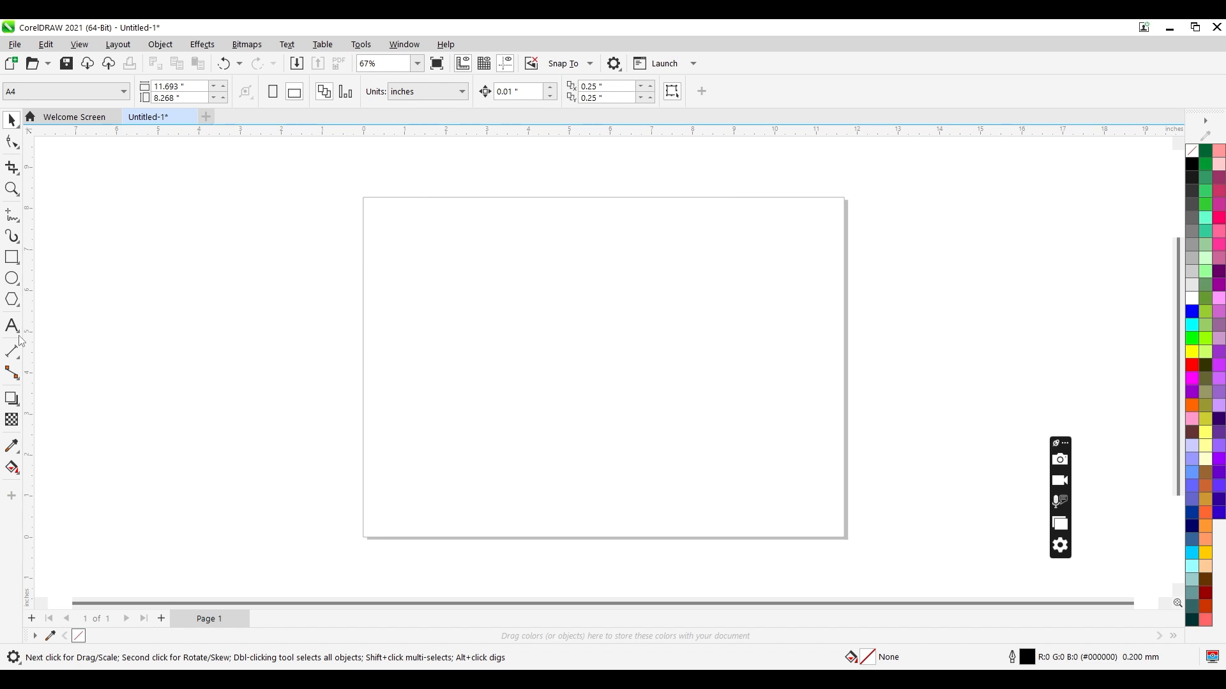
pyautogui.click(19, 150)
pyautogui.click(19, 151)
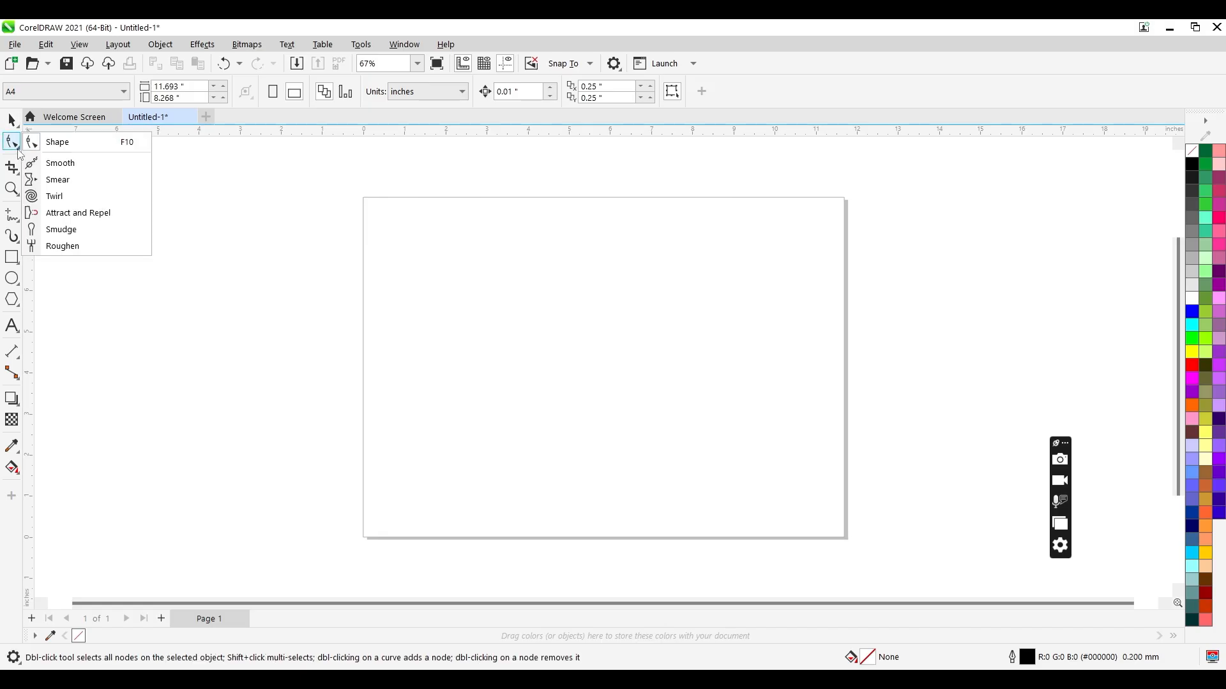
pyautogui.click(18, 173)
pyautogui.click(18, 196)
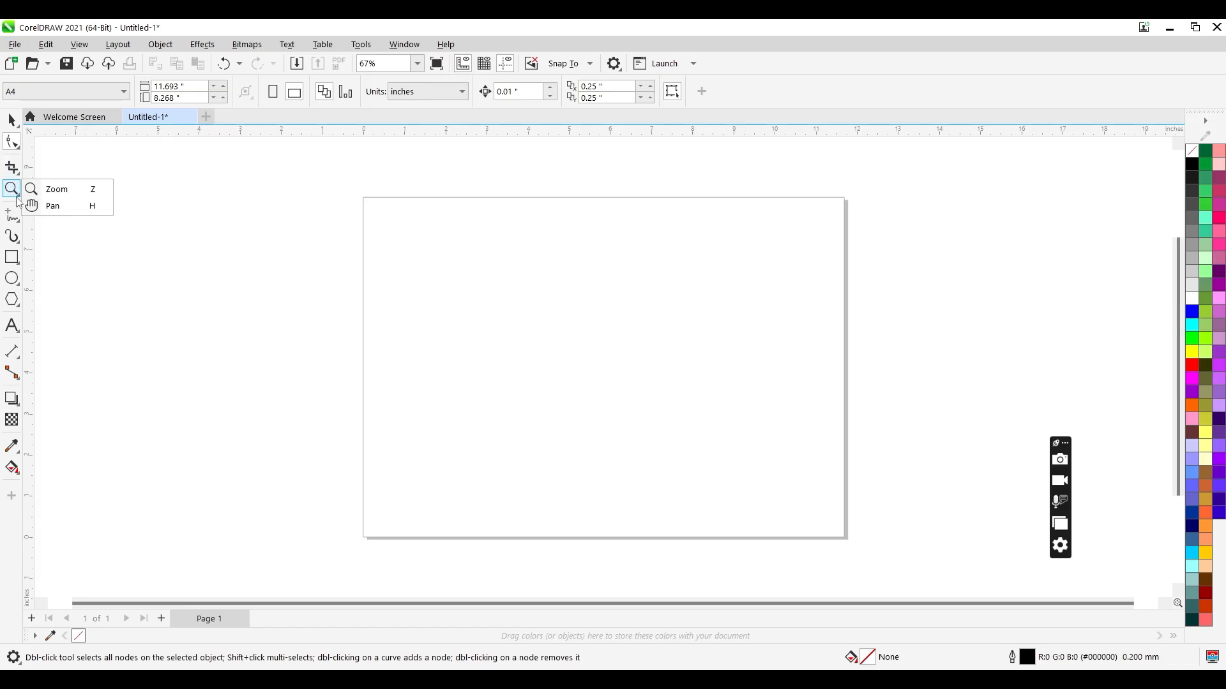
pyautogui.click(22, 223)
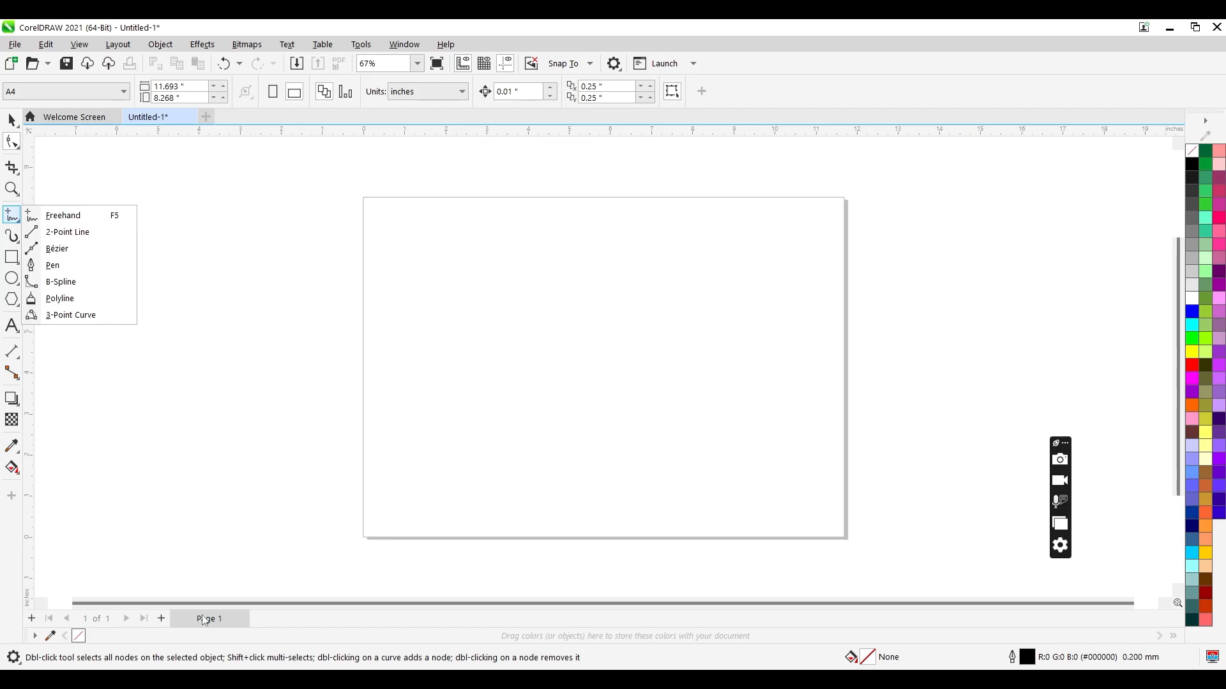
pyautogui.click(213, 563)
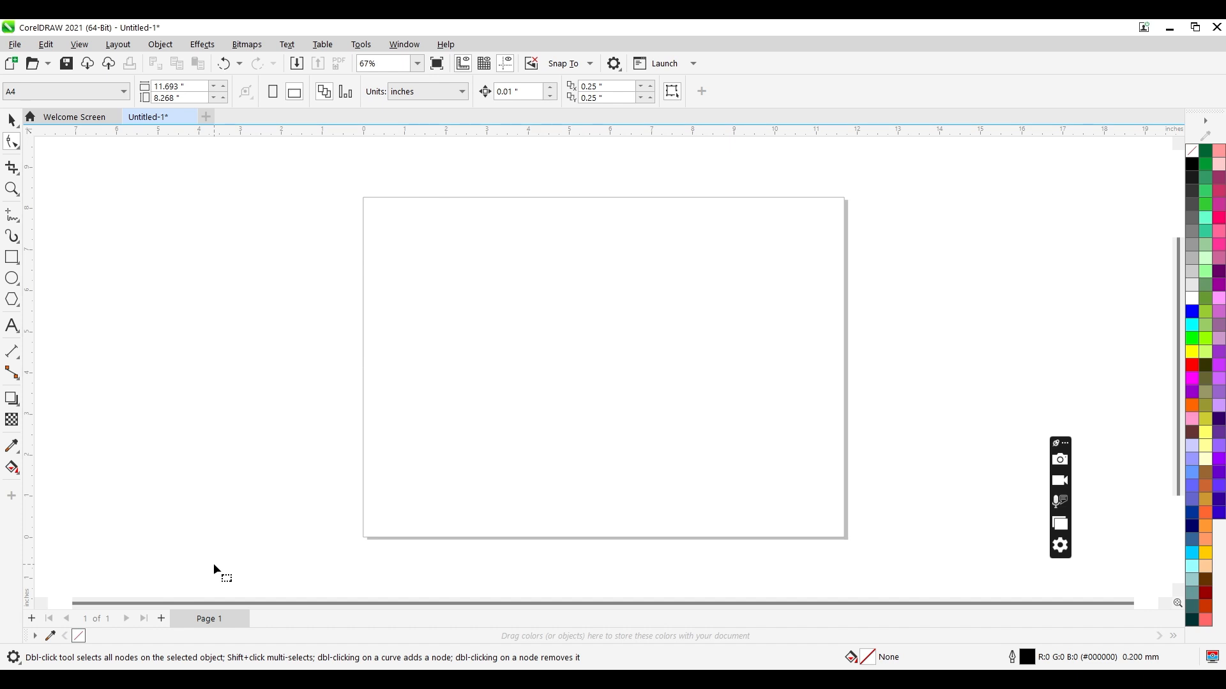
# Add three more pages to the document after Page 1.
pyautogui.click(163, 621)
pyautogui.click(162, 620)
pyautogui.click(162, 620)
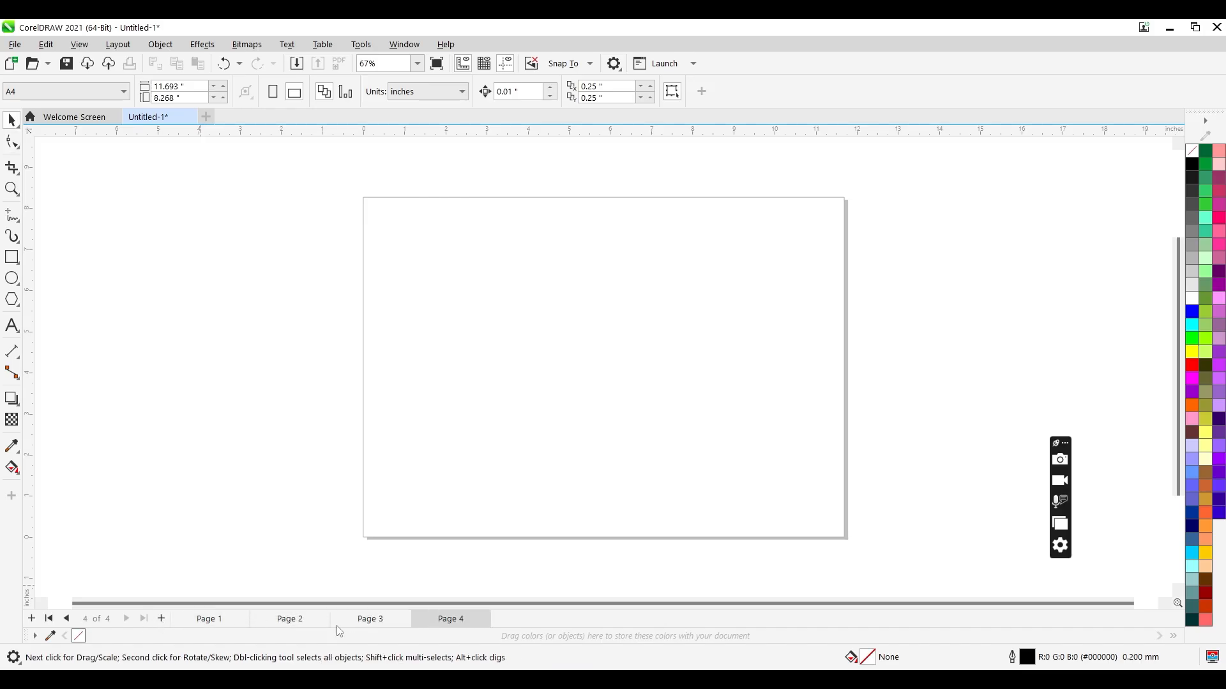
# Delete Page 2 and the page that takes its place.
pyautogui.click(311, 622)
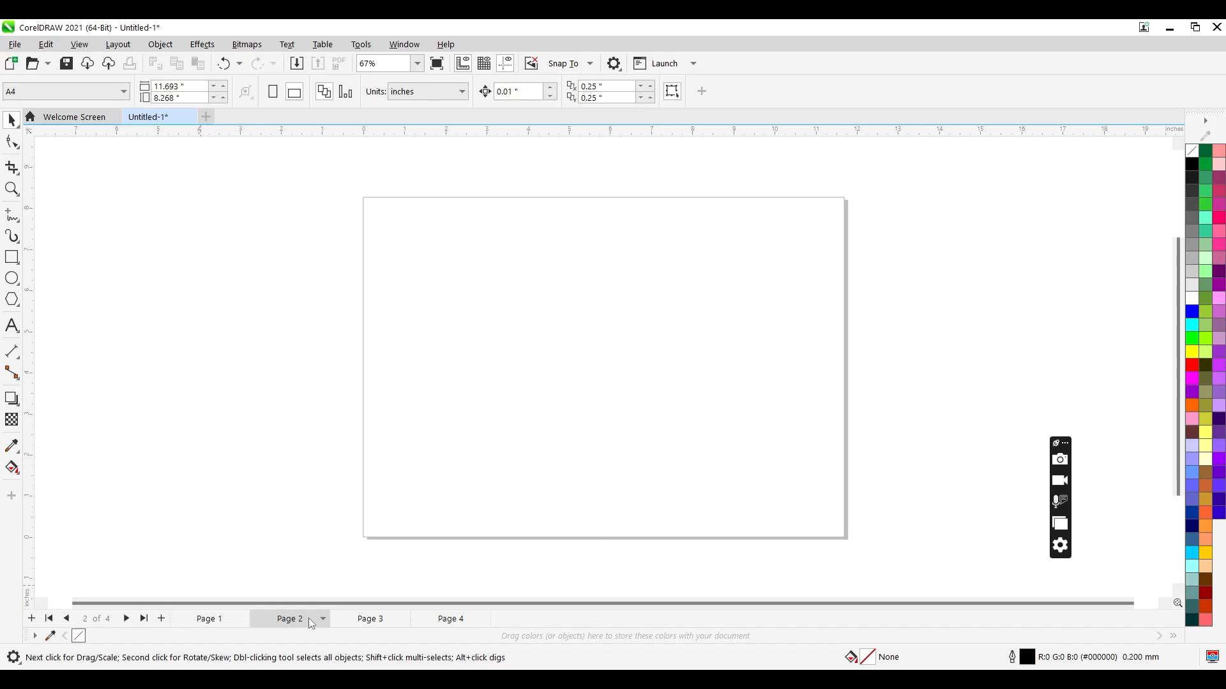
pyautogui.rightClick(310, 621)
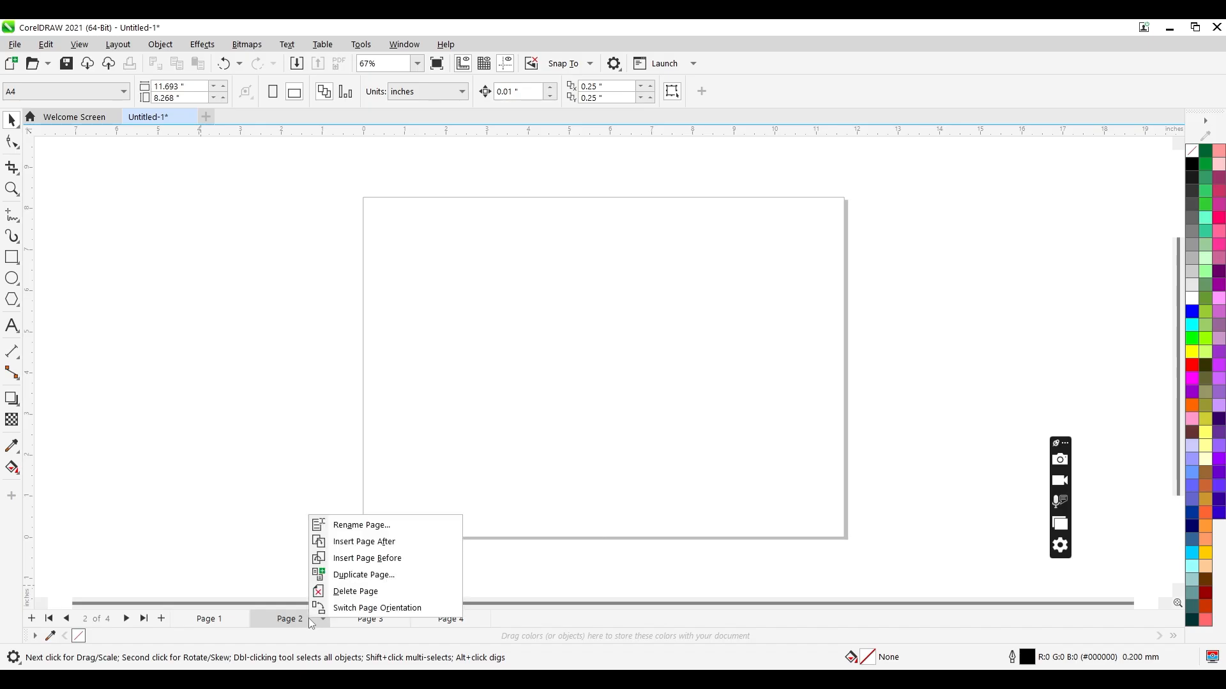
pyautogui.click(350, 593)
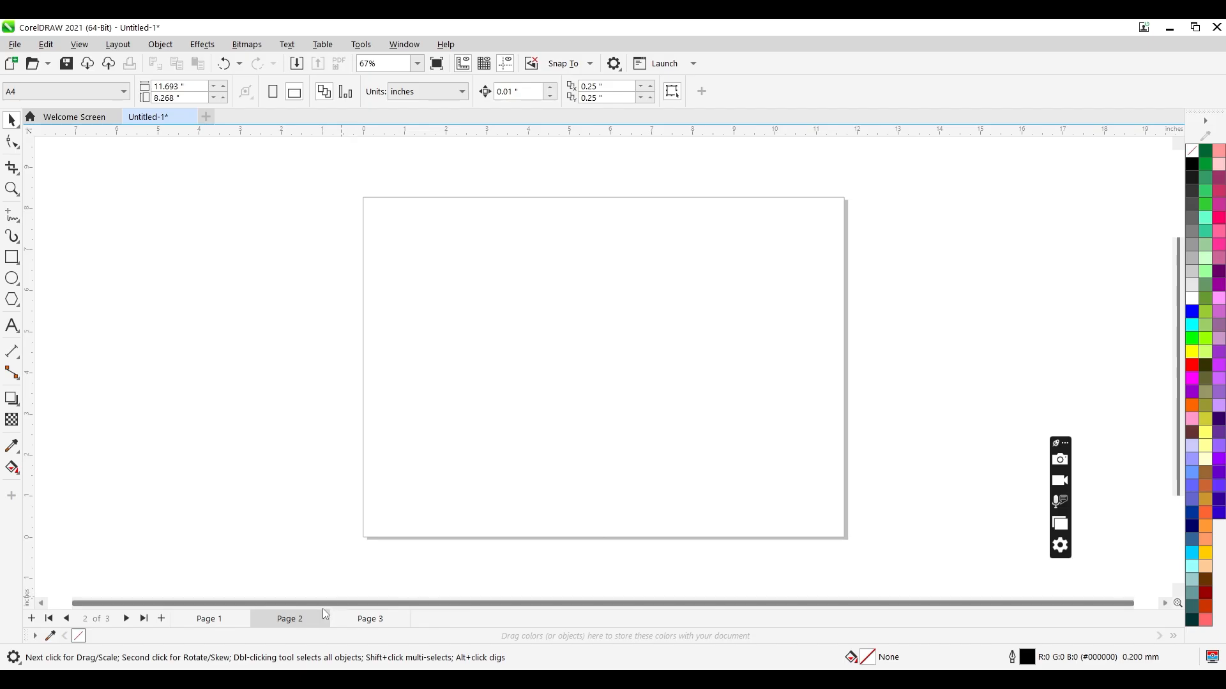
pyautogui.rightClick(300, 623)
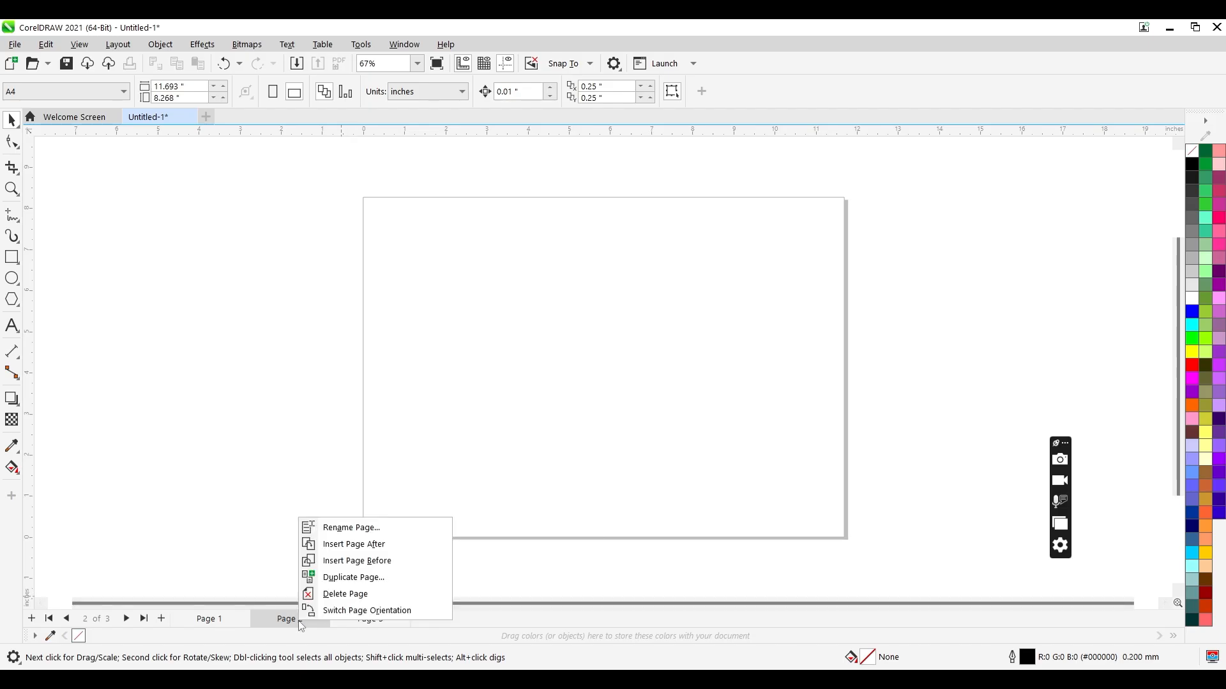
pyautogui.click(338, 593)
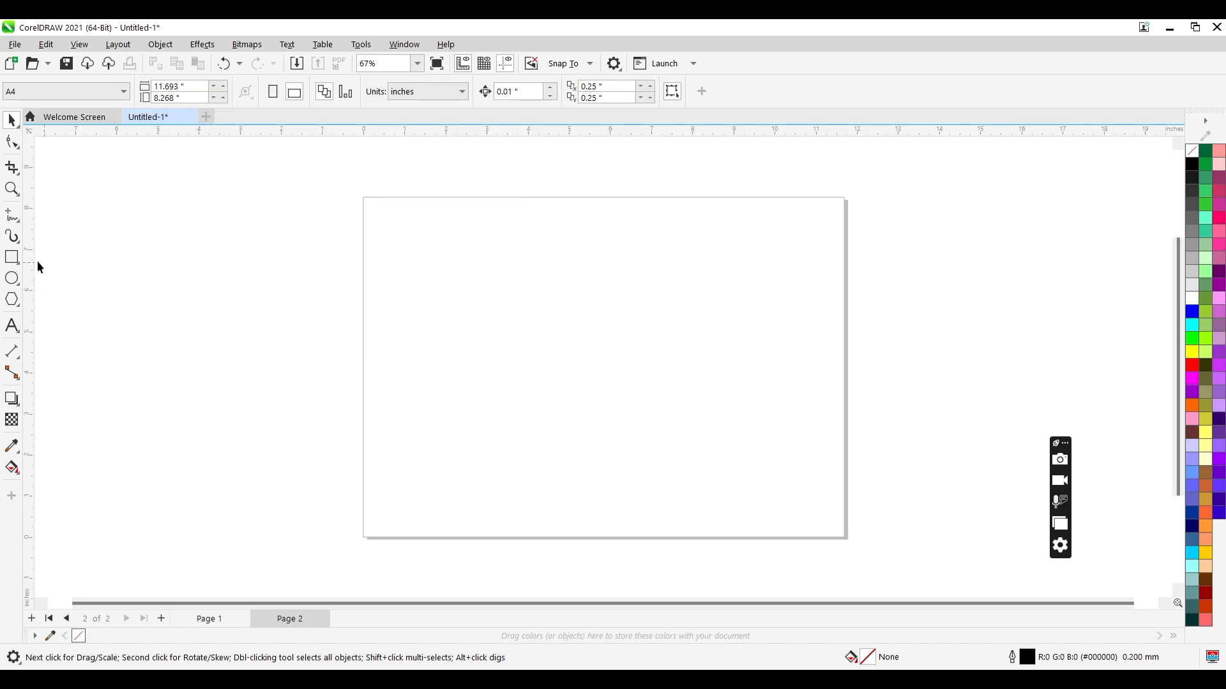
# Draw a rectangle about 3.4 inches wide and 3.6 inches high beside the page and try a red fill on it.
pyautogui.click(12, 257)
pyautogui.moveTo(117, 235); pyautogui.dragTo(256, 383)
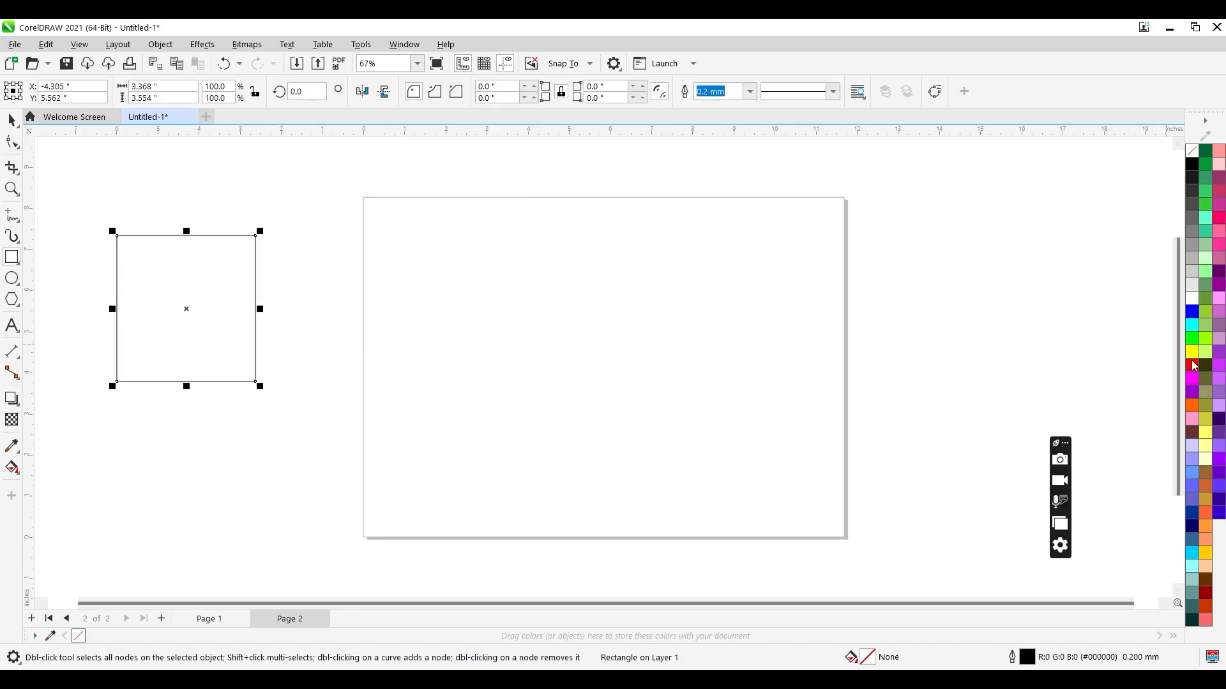
pyautogui.click(1194, 367)
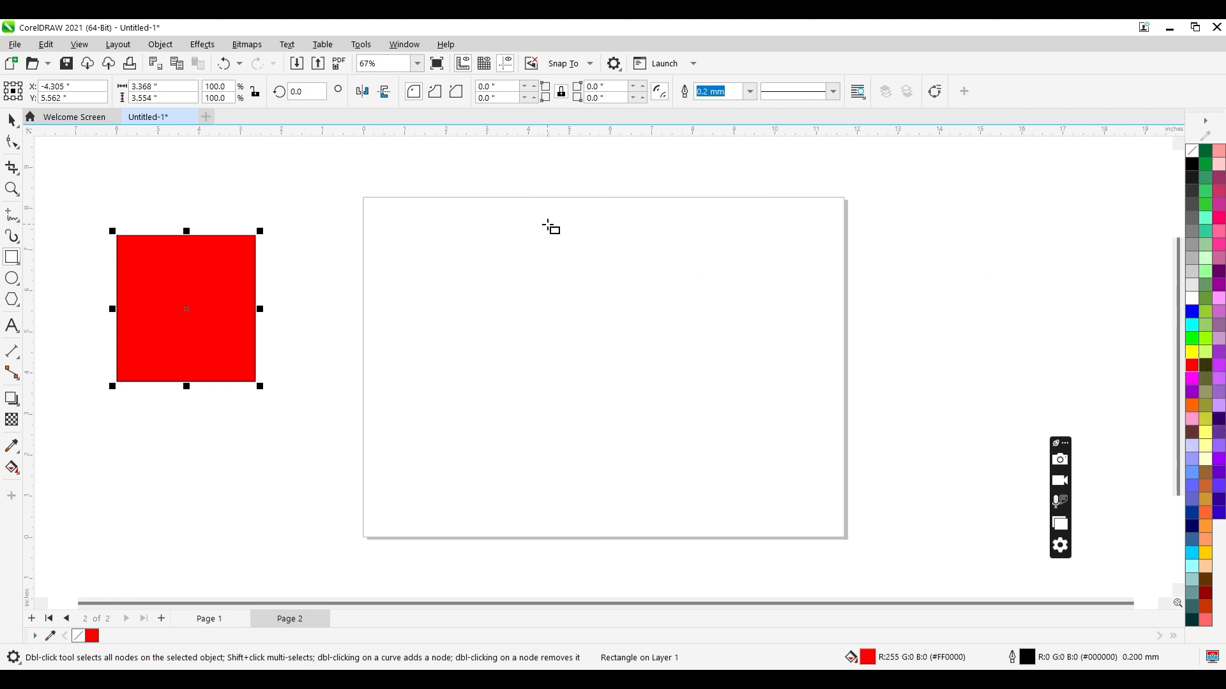
pyautogui.hotkey('ctrl', 'z')
pyautogui.press('space')
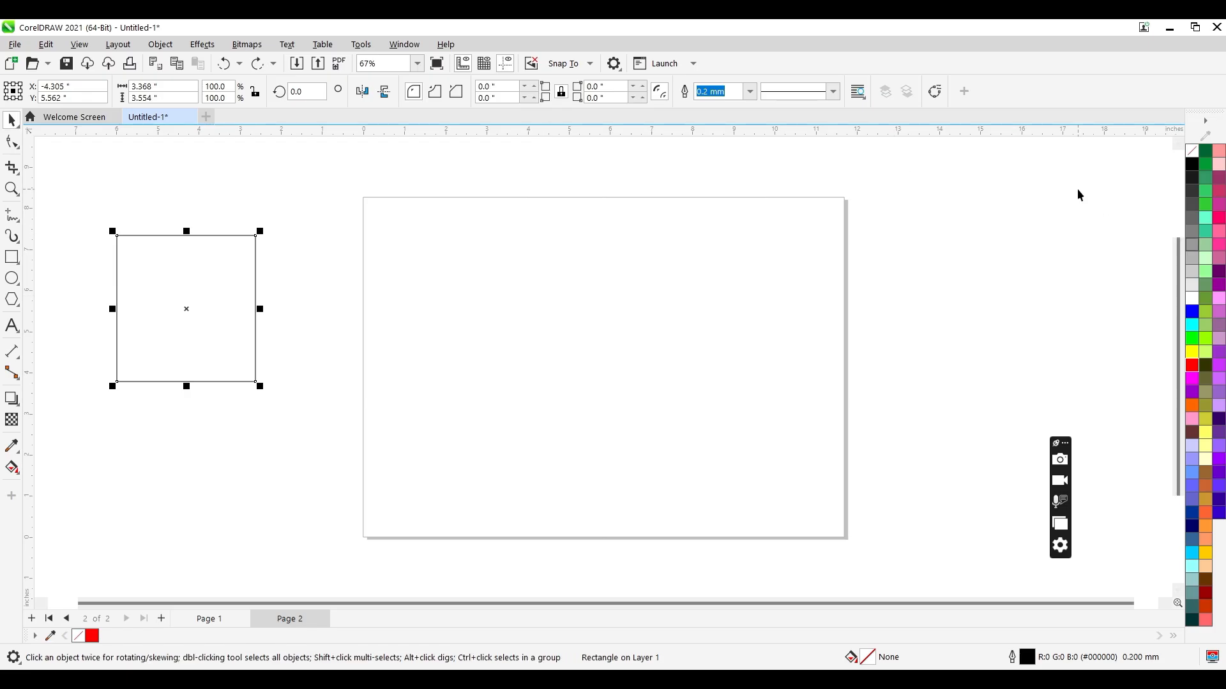
# Give the rectangle a dark grey (#333333) outline with a width of 2.5 mm.
pyautogui.rightClick(1197, 195)
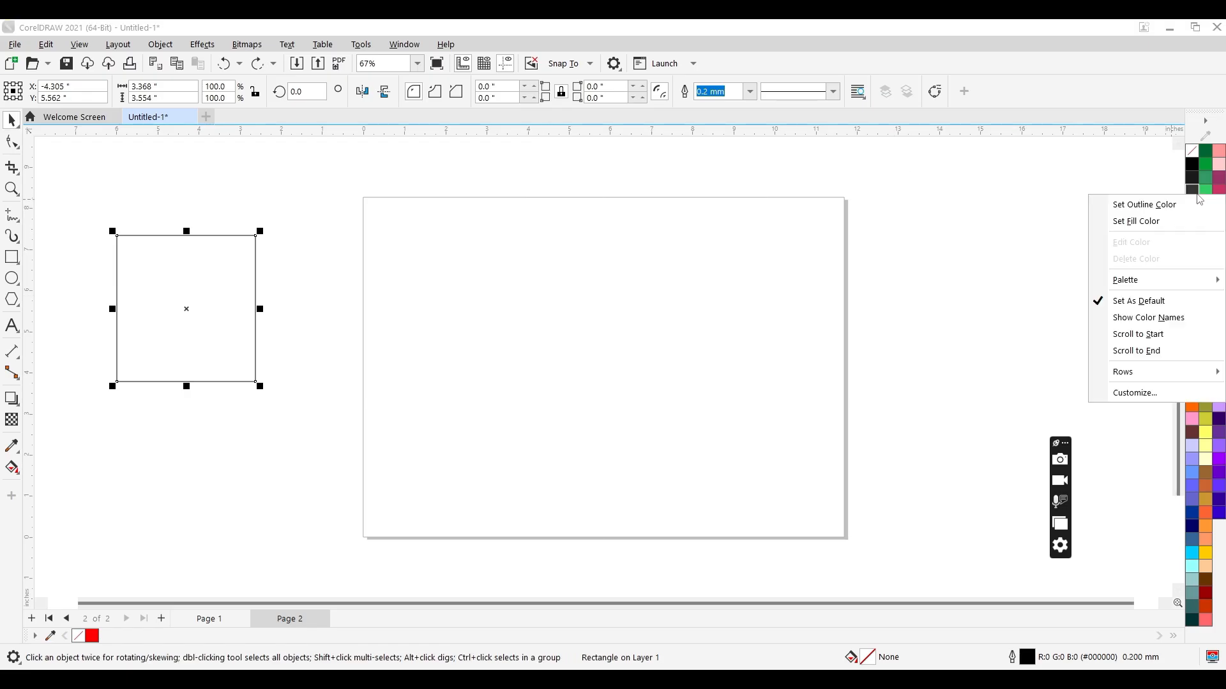
pyautogui.click(1179, 205)
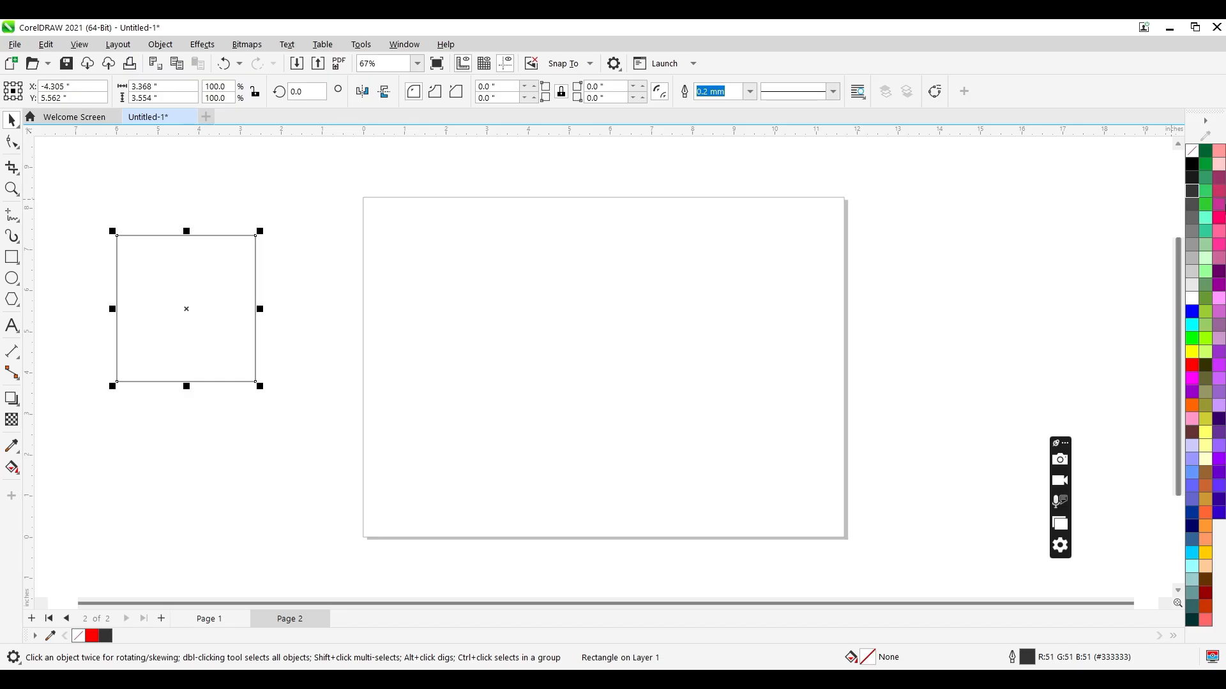
pyautogui.click(750, 95)
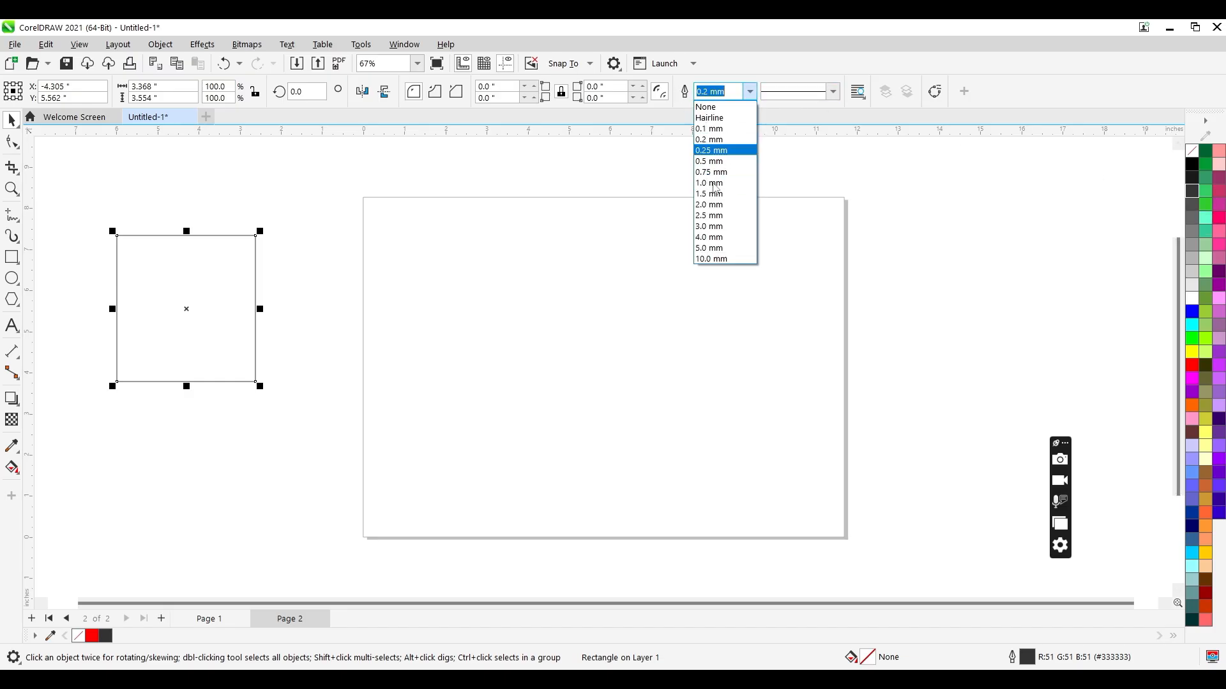
pyautogui.click(715, 216)
pyautogui.click(405, 222)
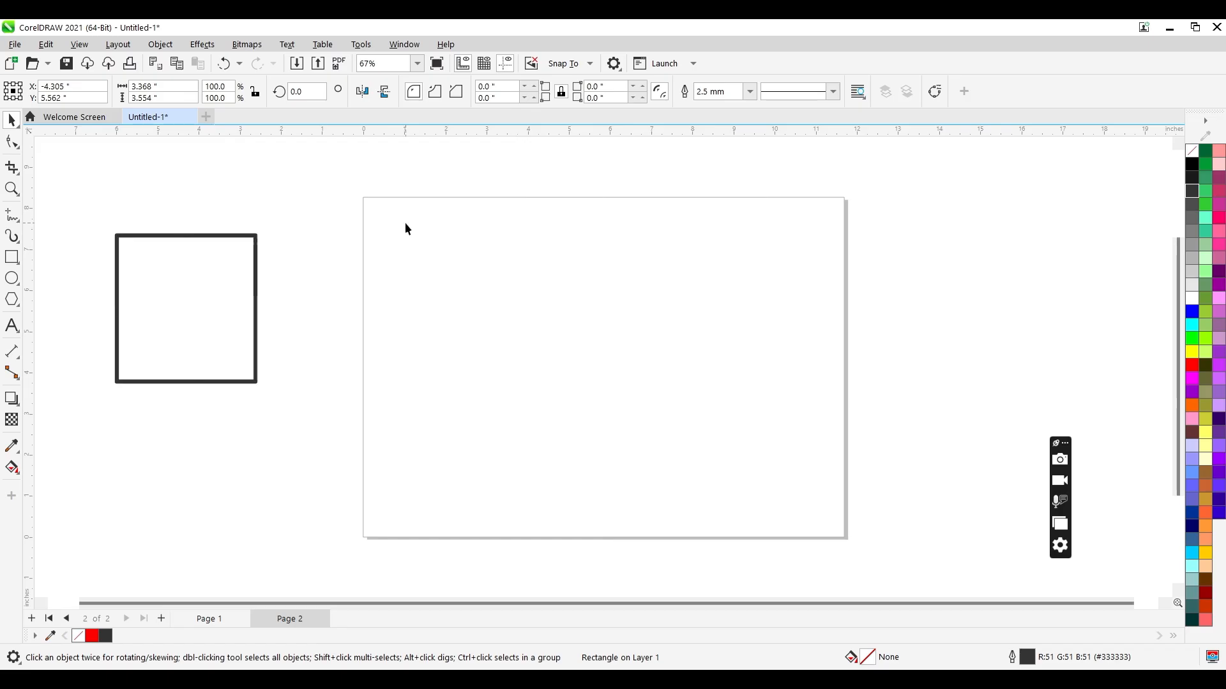
# Delete the thick-outlined rectangle beside the page.
pyautogui.click(221, 255)
pyautogui.moveTo(221, 255); pyautogui.dragTo(369, 231)
pyautogui.press('Delete')
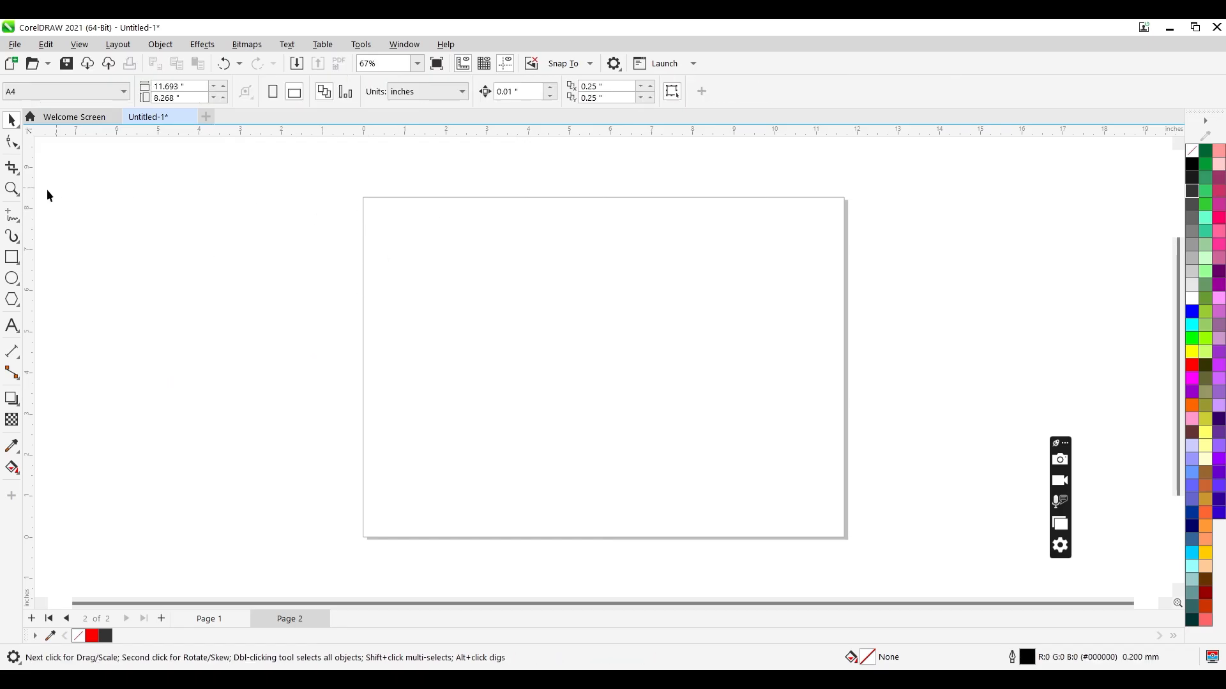
# Draw two rectangles one below the other beside the page, about 5.3 by 2.6 inches and about 3.1 by 2.8 inches.
pyautogui.click(11, 257)
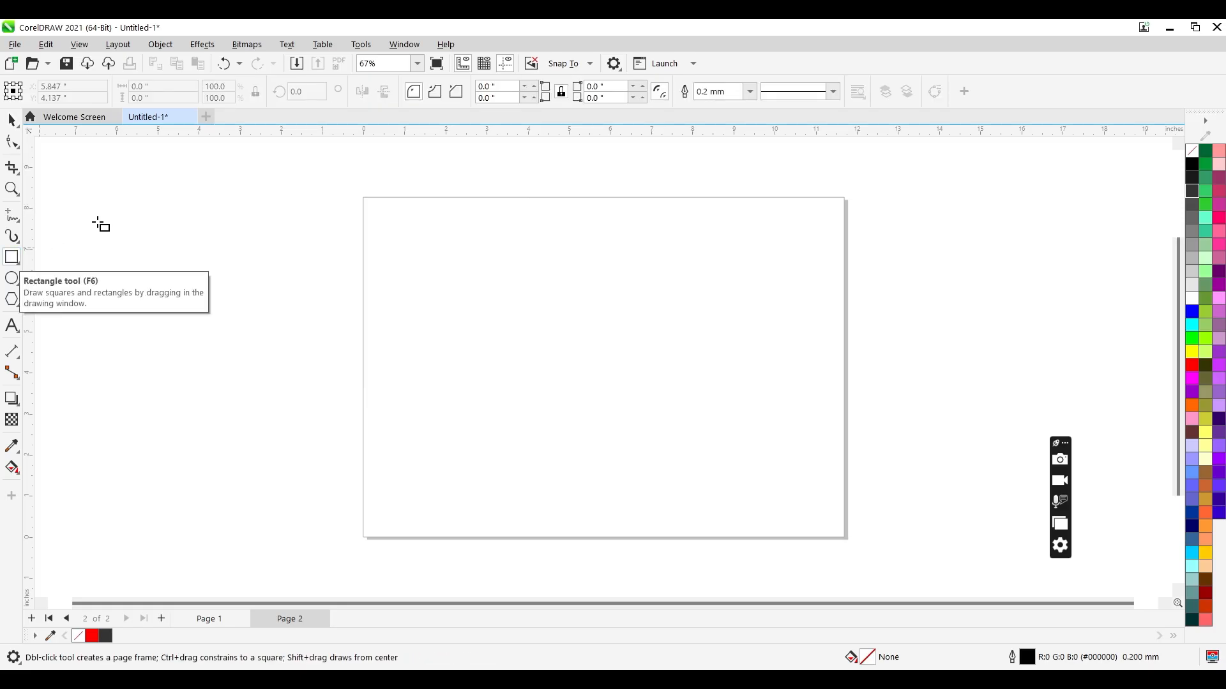
pyautogui.moveTo(109, 205); pyautogui.dragTo(328, 312)
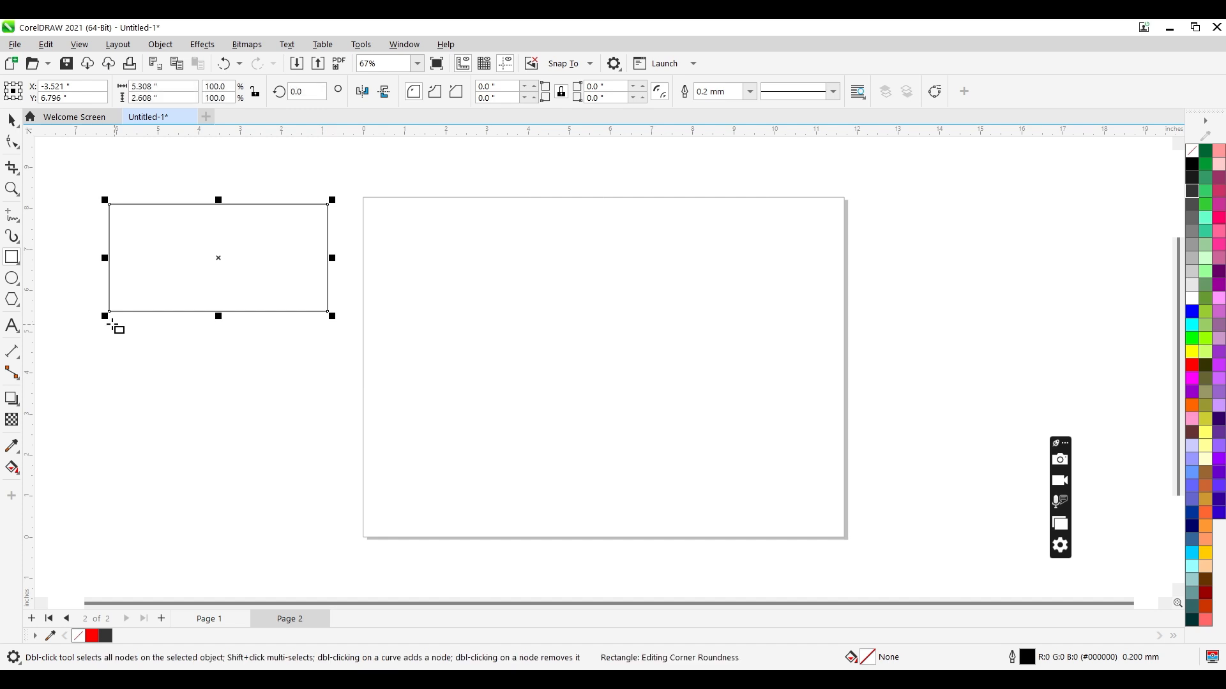
pyautogui.moveTo(110, 323); pyautogui.dragTo(240, 441)
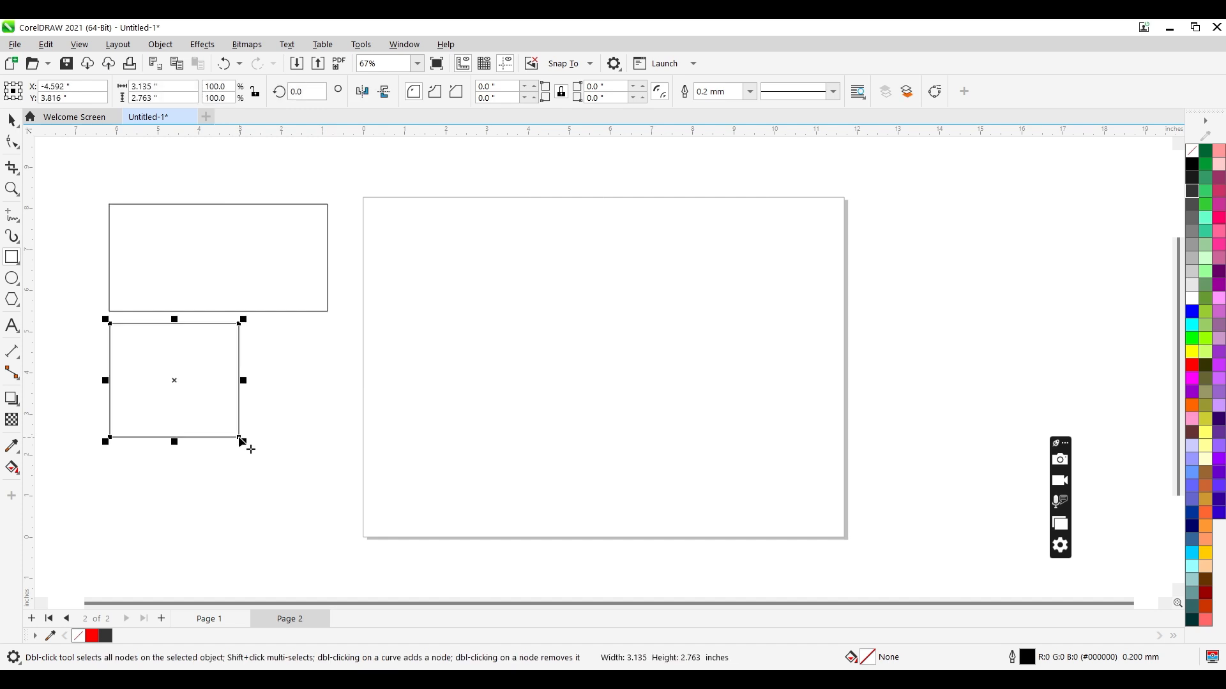
# Draw an ellipse about 3.2 by 3.4 inches on the page and a five-sided polygon about 3.1 by 3 inches beside it.
pyautogui.click(12, 279)
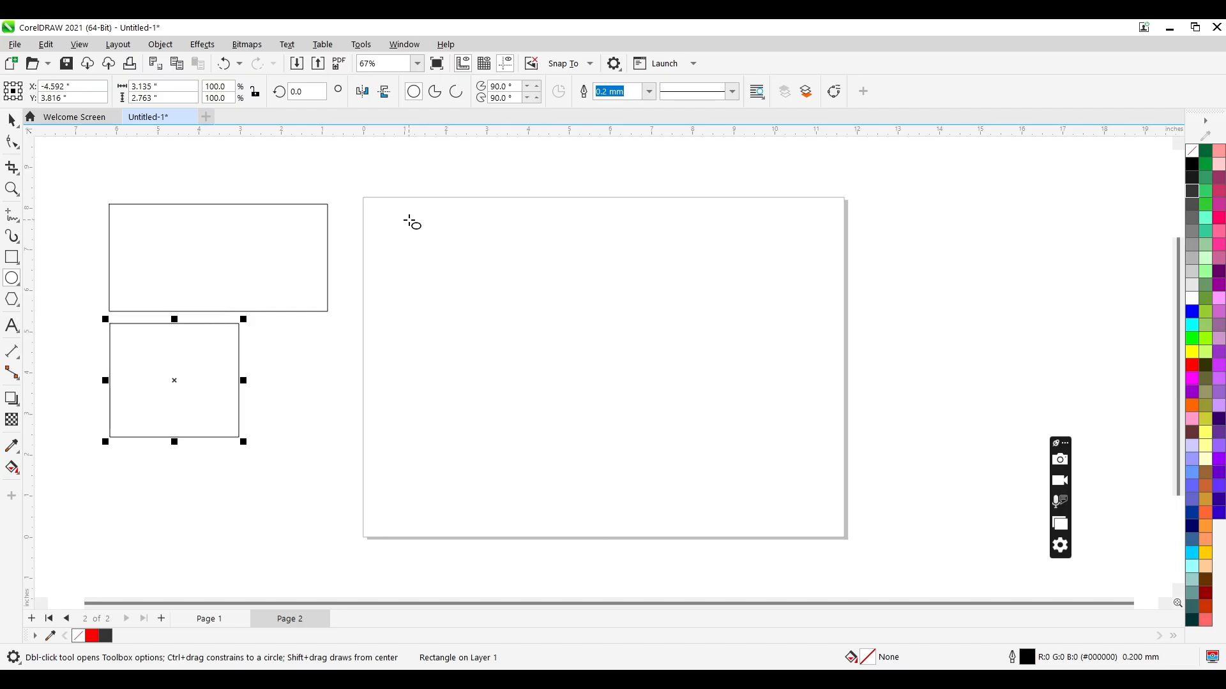
pyautogui.moveTo(410, 220); pyautogui.dragTo(546, 363)
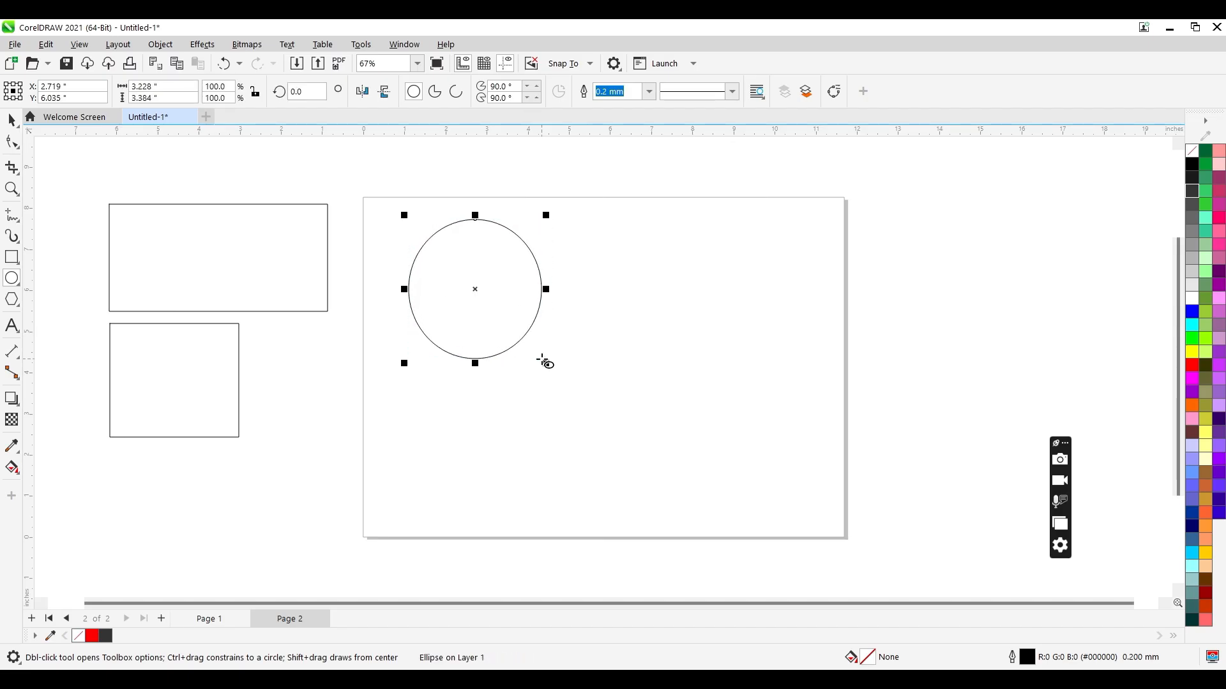
pyautogui.click(11, 299)
pyautogui.moveTo(637, 241); pyautogui.dragTo(679, 295)
pyautogui.press('space')
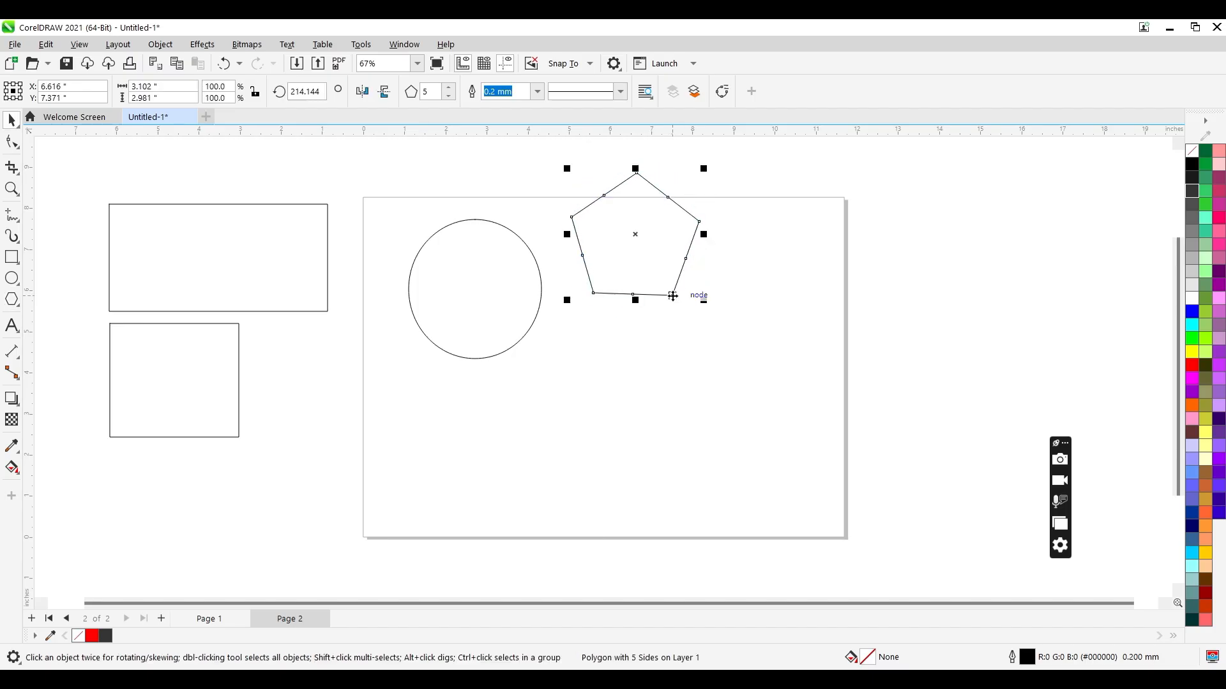
# Draw a five-pointed star about 3.7 by 3.5 inches over the upper rectangle beside the page.
pyautogui.click(18, 311)
pyautogui.click(53, 316)
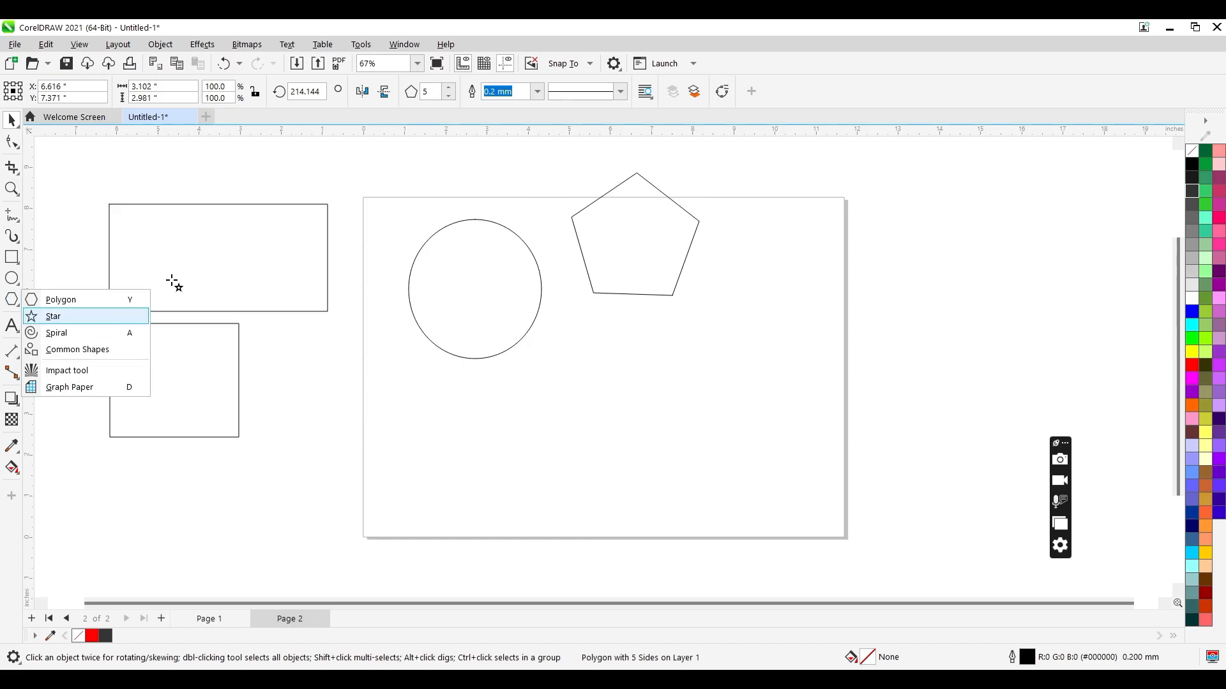
pyautogui.moveTo(227, 243); pyautogui.dragTo(271, 309)
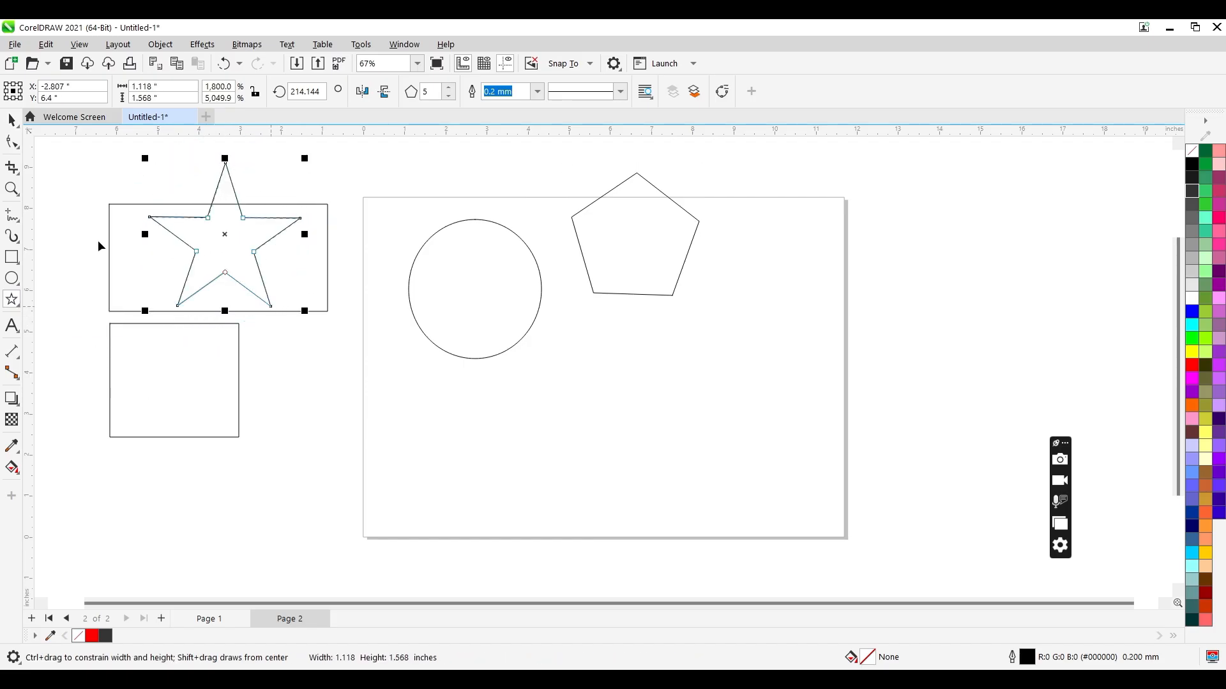
pyautogui.click(19, 311)
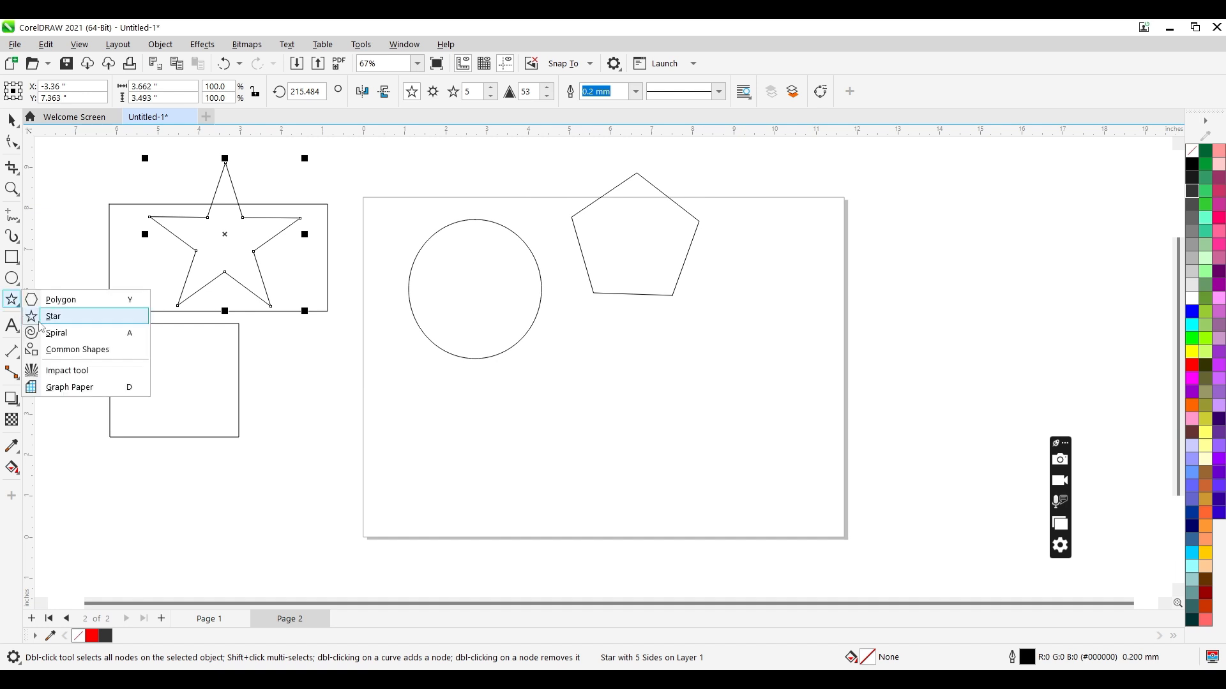
pyautogui.click(88, 352)
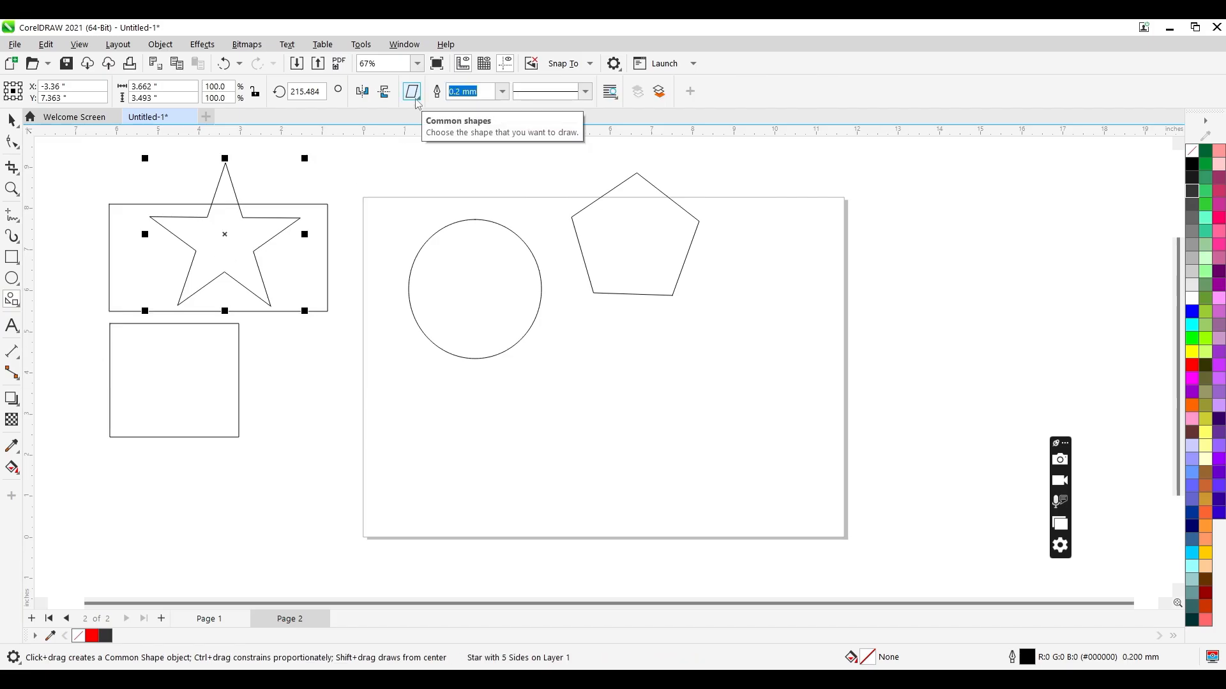
pyautogui.click(417, 100)
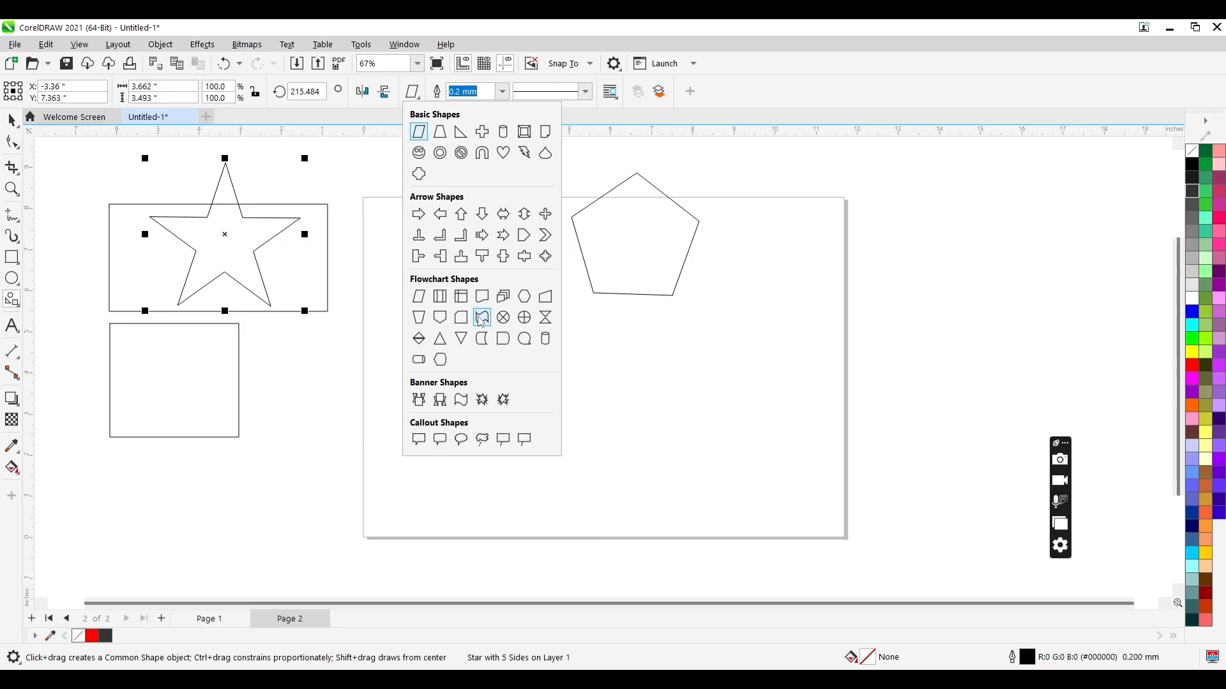
pyautogui.click(351, 342)
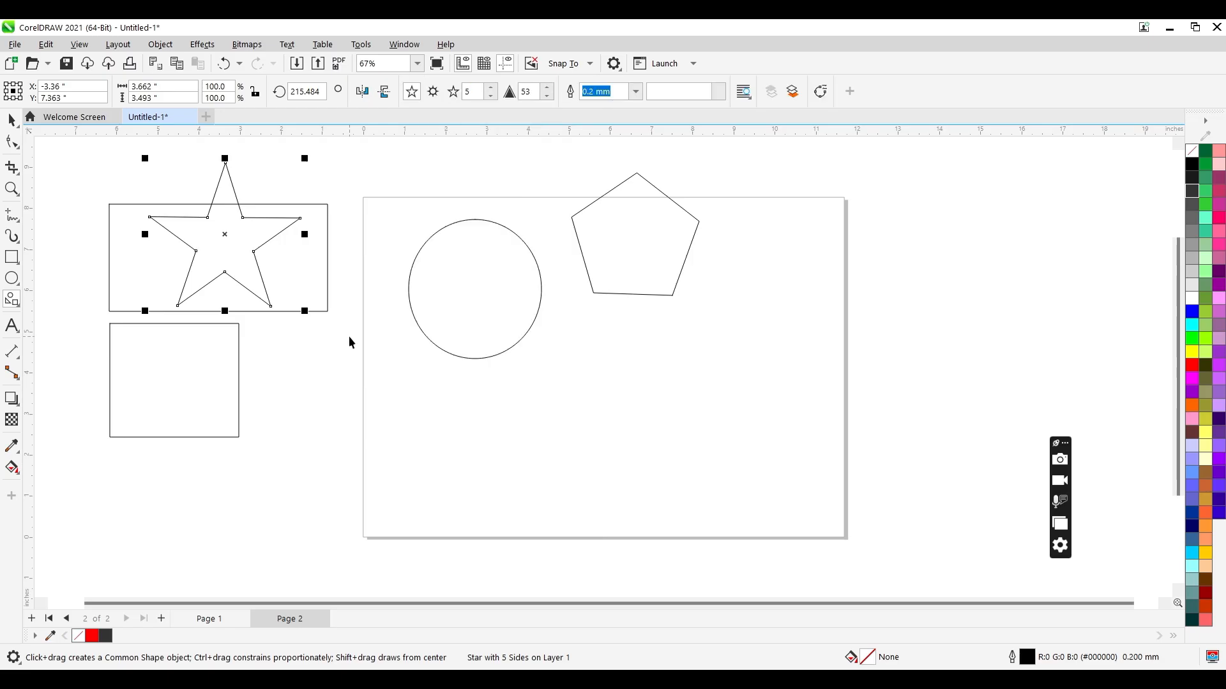
# Move the star onto the page below the polygon and fill it with red.
pyautogui.press('space')
pyautogui.moveTo(252, 249); pyautogui.dragTo(683, 424)
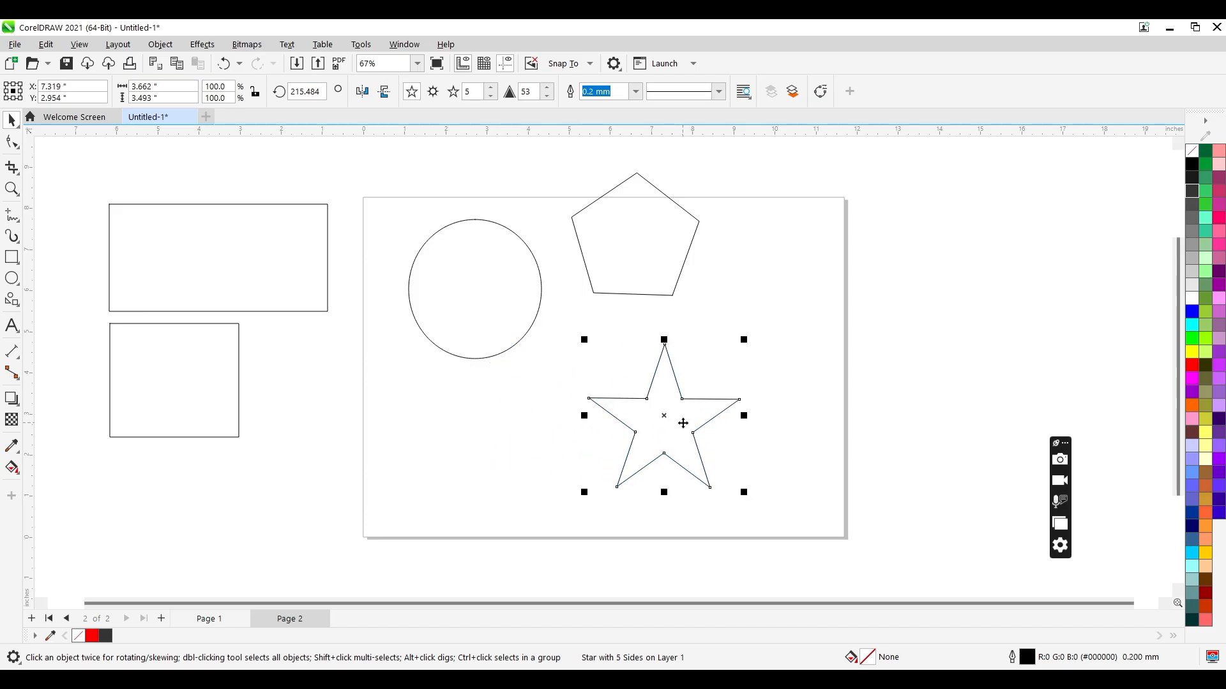
pyautogui.click(1205, 303)
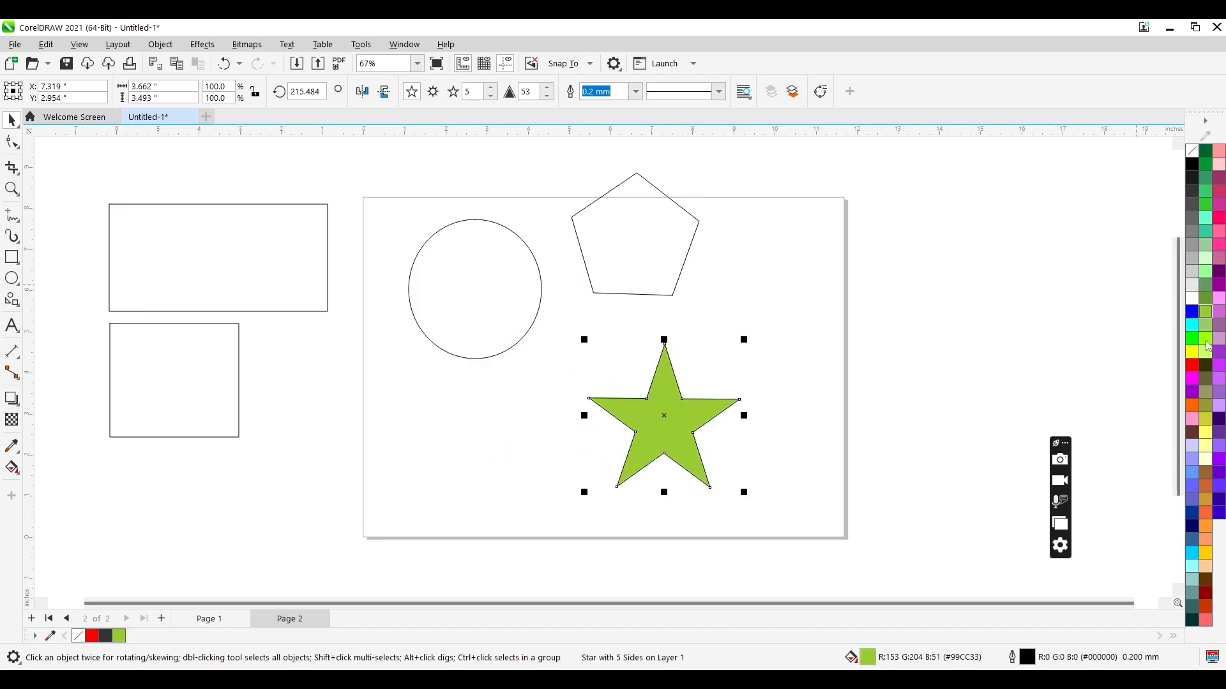
pyautogui.click(1206, 352)
pyautogui.click(1193, 366)
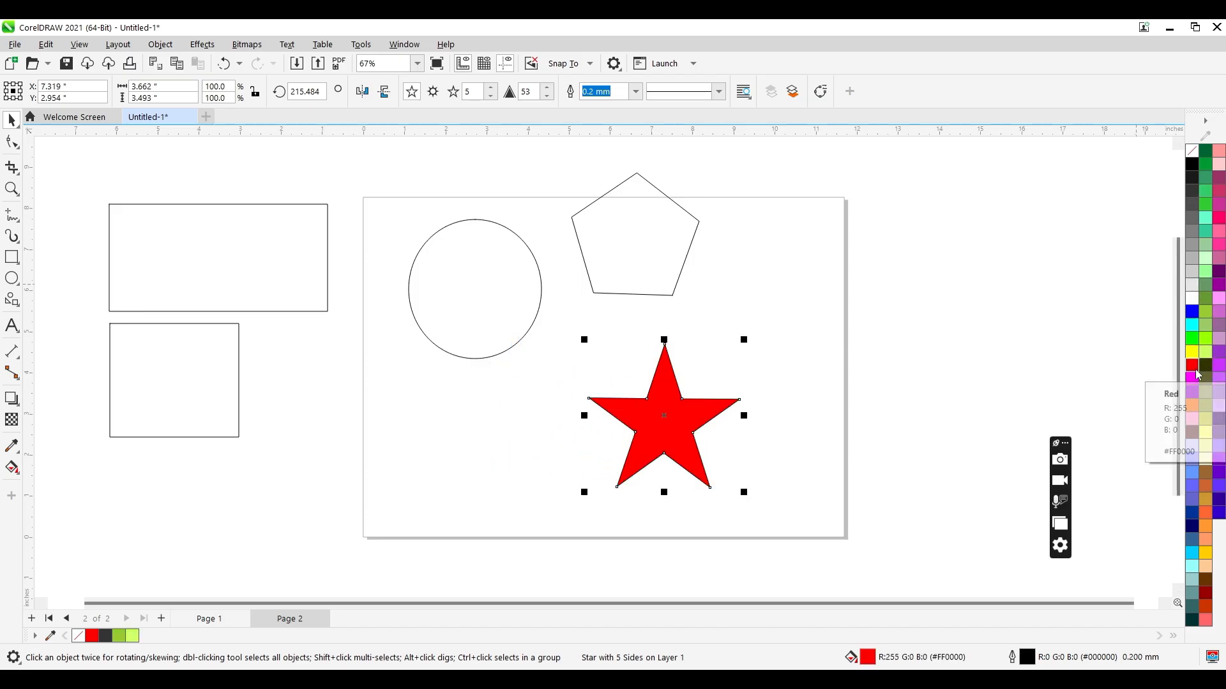
# Remove the outline from the red star.
pyautogui.rightClick(1194, 369)
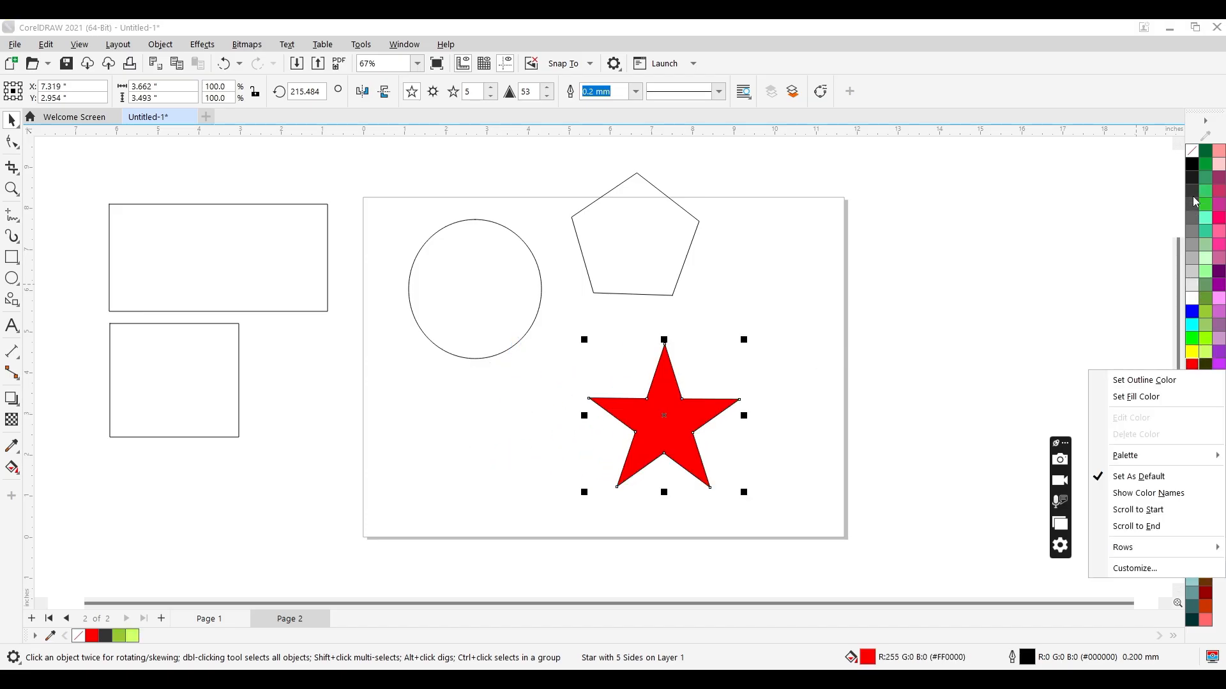
pyautogui.click(1191, 151)
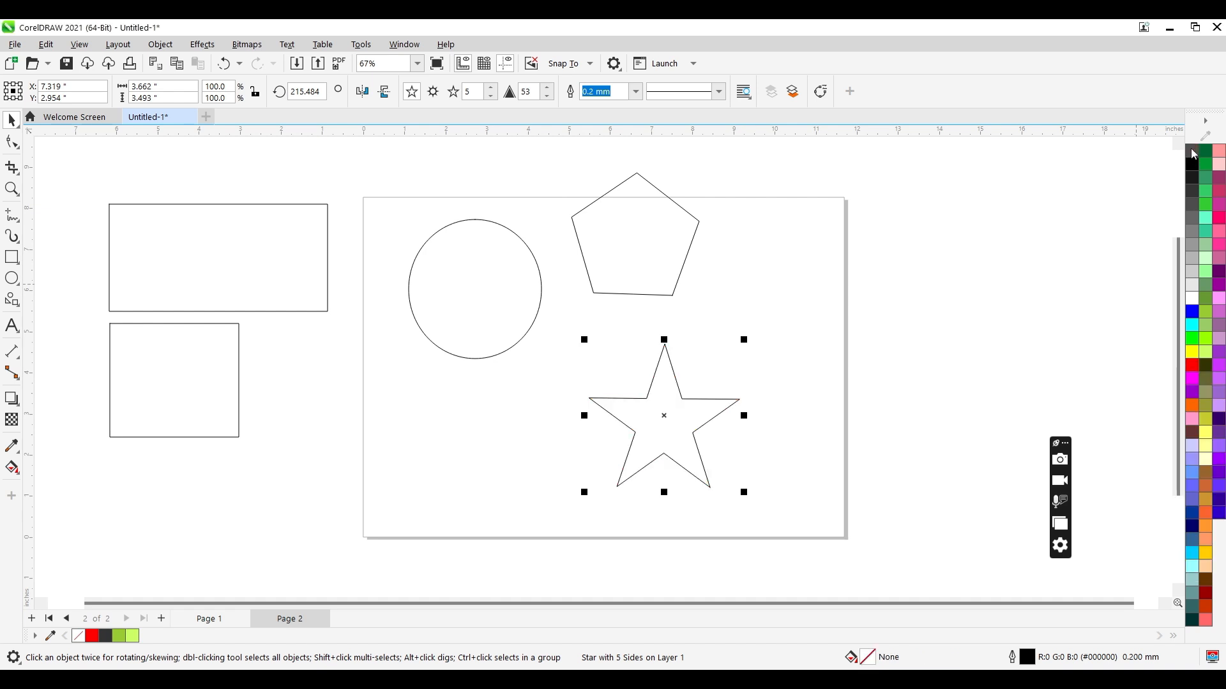
pyautogui.hotkey('ctrl', 'z')
pyautogui.rightClick(1191, 149)
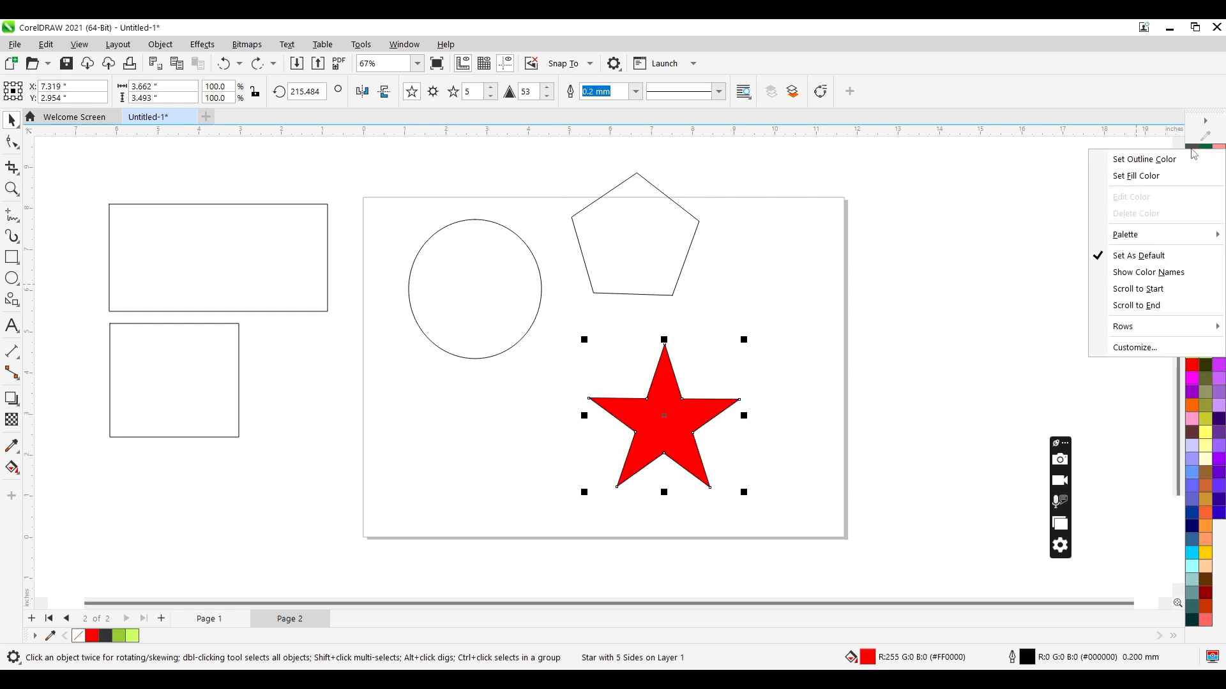
pyautogui.click(1157, 159)
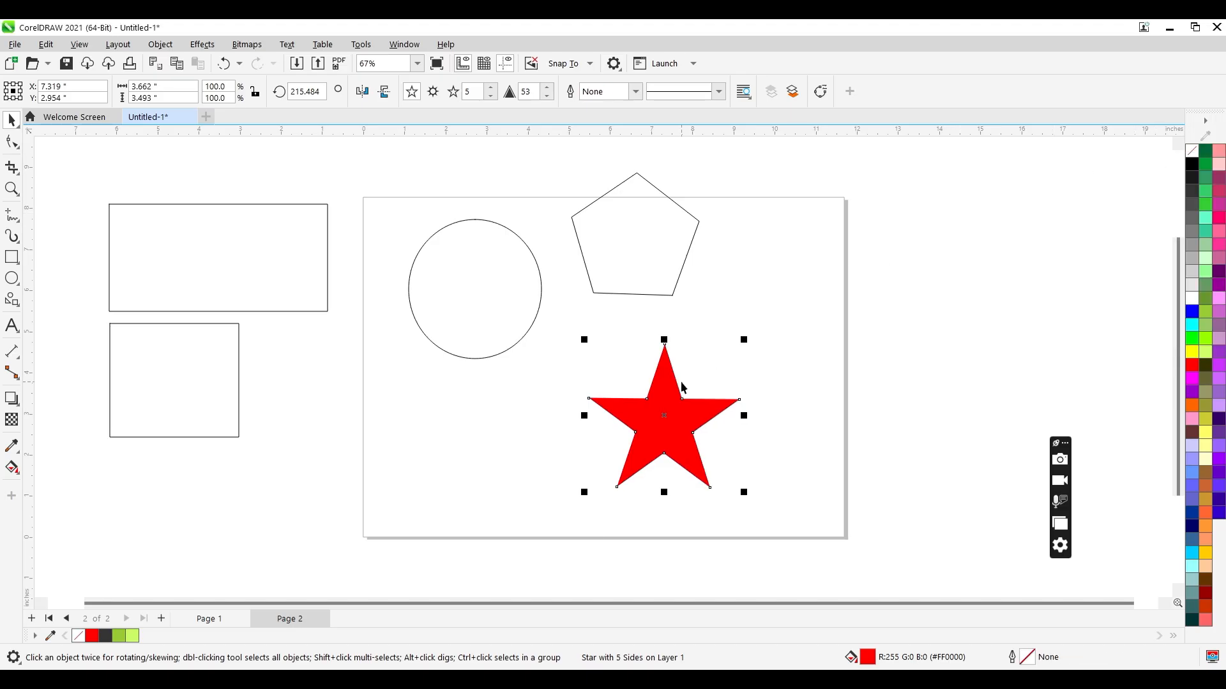
# Move the star below and beside the pentagon, add the sample text "gdghdjdhdg" near the lower rectangle, and delete that text.
pyautogui.moveTo(681, 382); pyautogui.dragTo(766, 326)
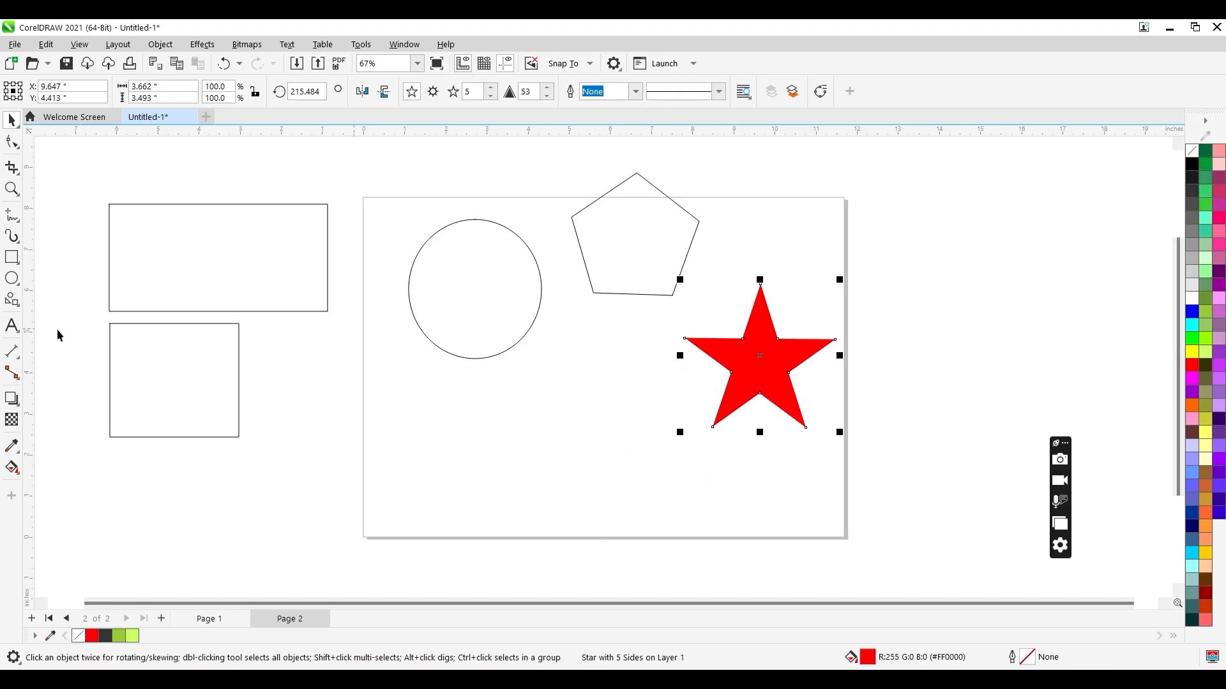
pyautogui.click(16, 329)
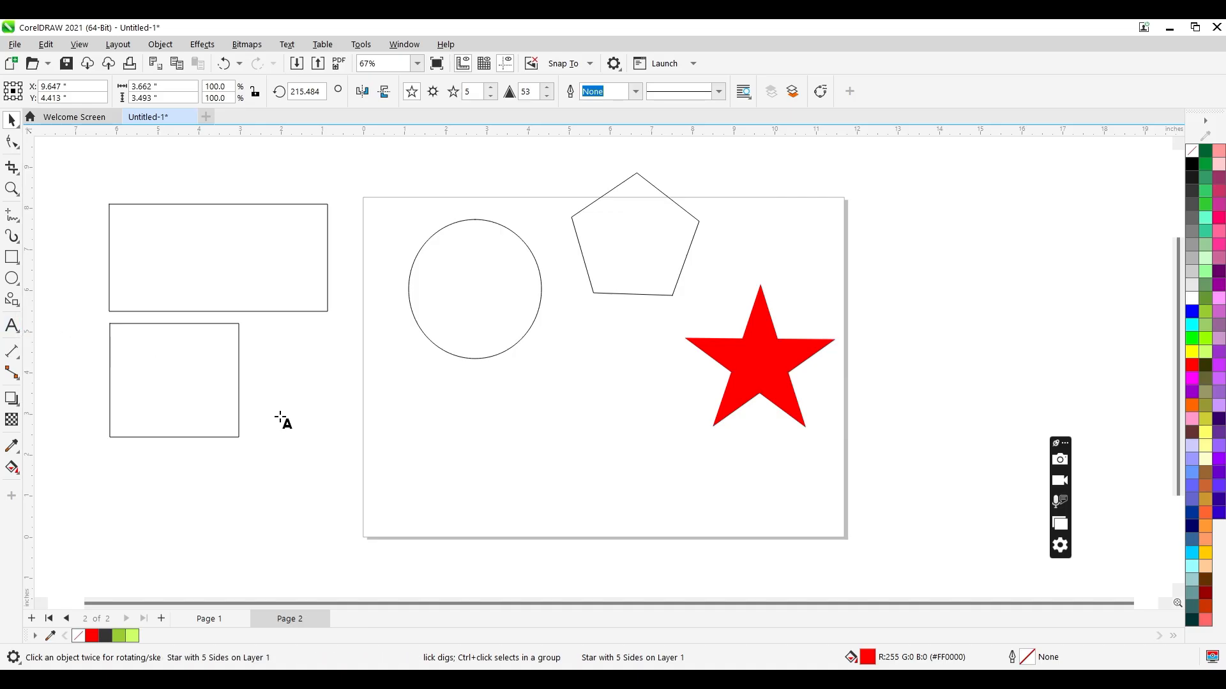
pyautogui.click(304, 445)
pyautogui.write('gdghdjdhdg')
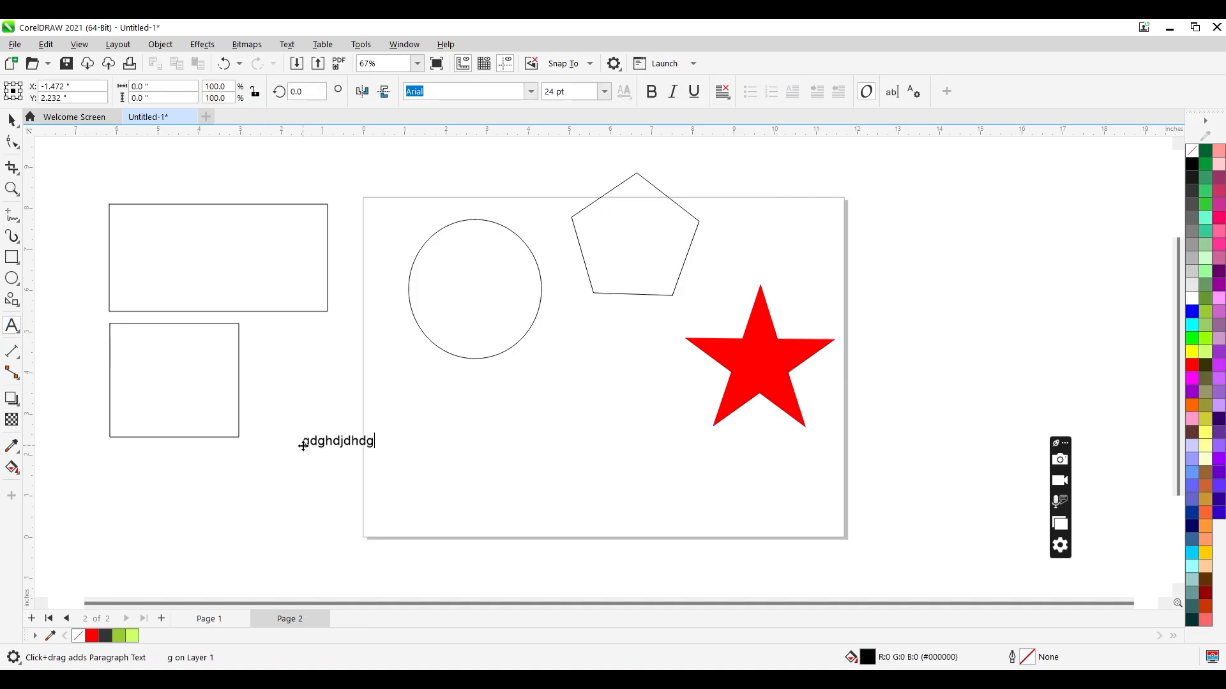
pyautogui.hotkey('ctrl', 'space')
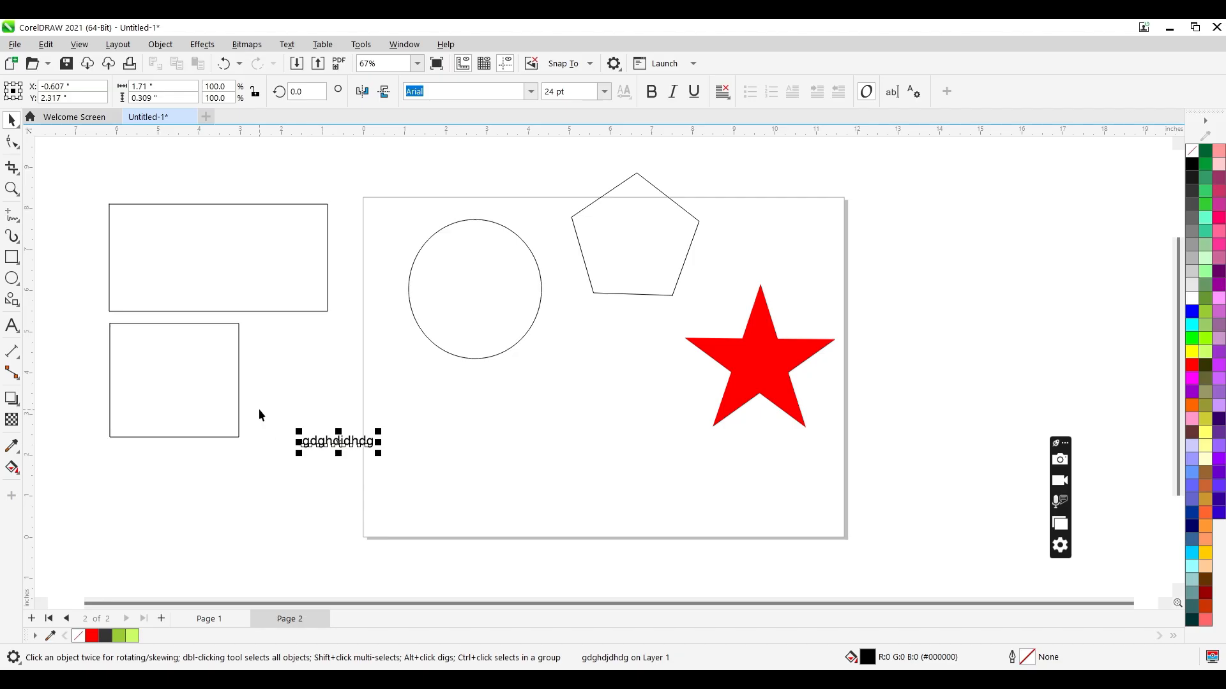
pyautogui.press('Delete')
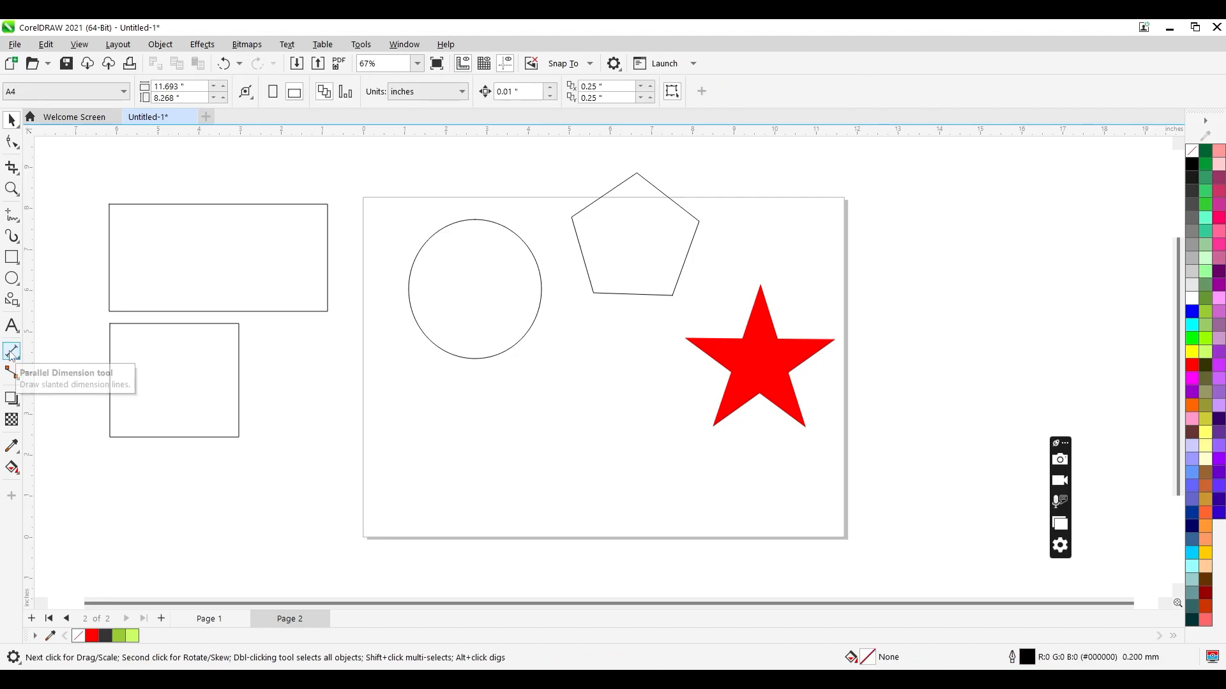
# Draw a slanted parallel dimension line beside the lower rectangle and delete it.
pyautogui.click(12, 352)
pyautogui.moveTo(251, 353); pyautogui.dragTo(320, 432)
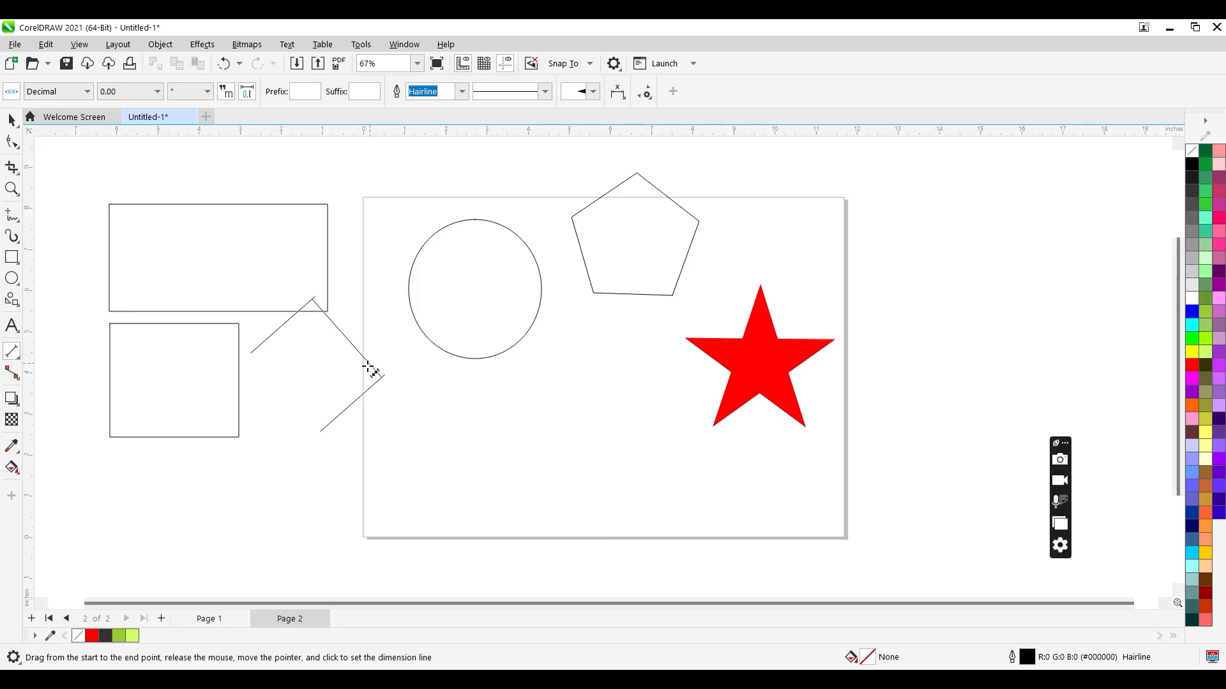
pyautogui.click(336, 396)
pyautogui.press('space')
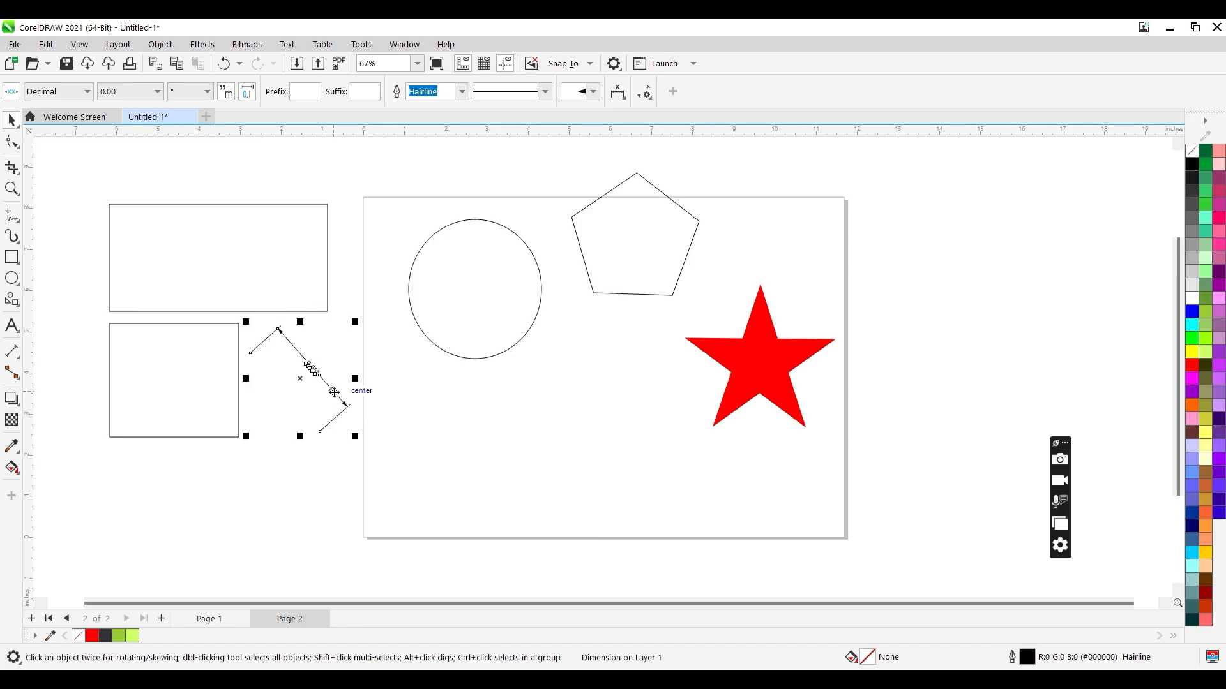
pyautogui.press('Delete')
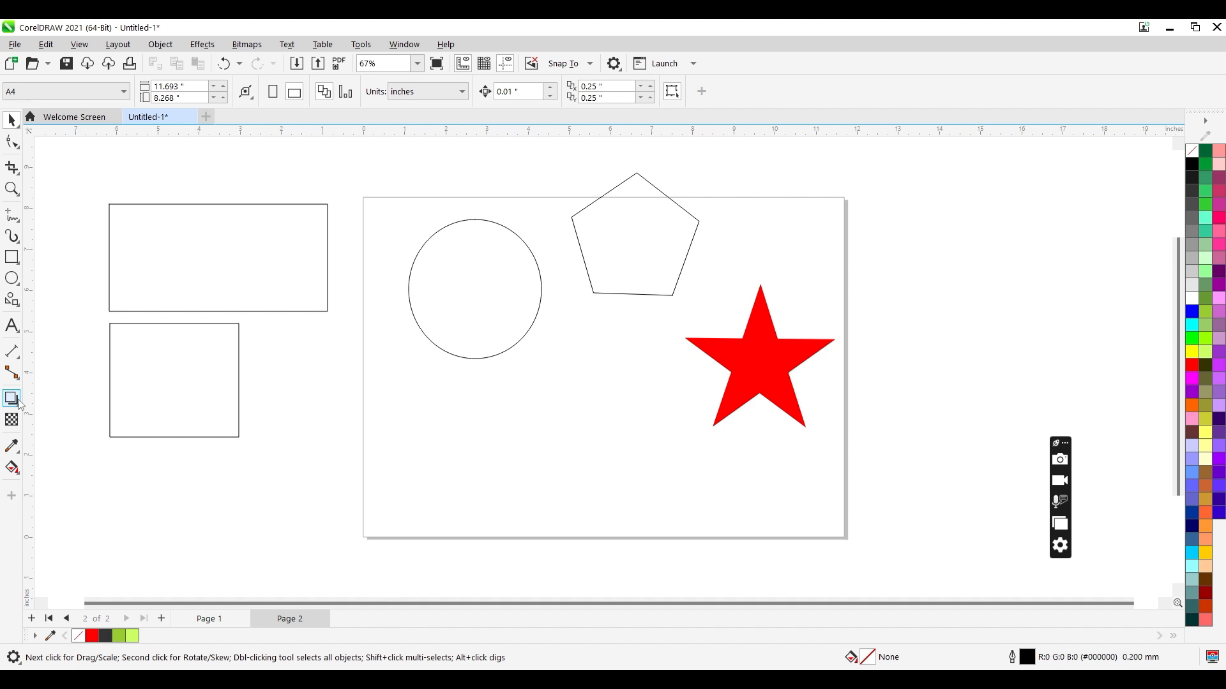
# Move the red star over the page's left edge and give it a flat drop shadow offset about 0.15 by -0.05 inches.
pyautogui.moveTo(785, 374); pyautogui.dragTo(383, 446)
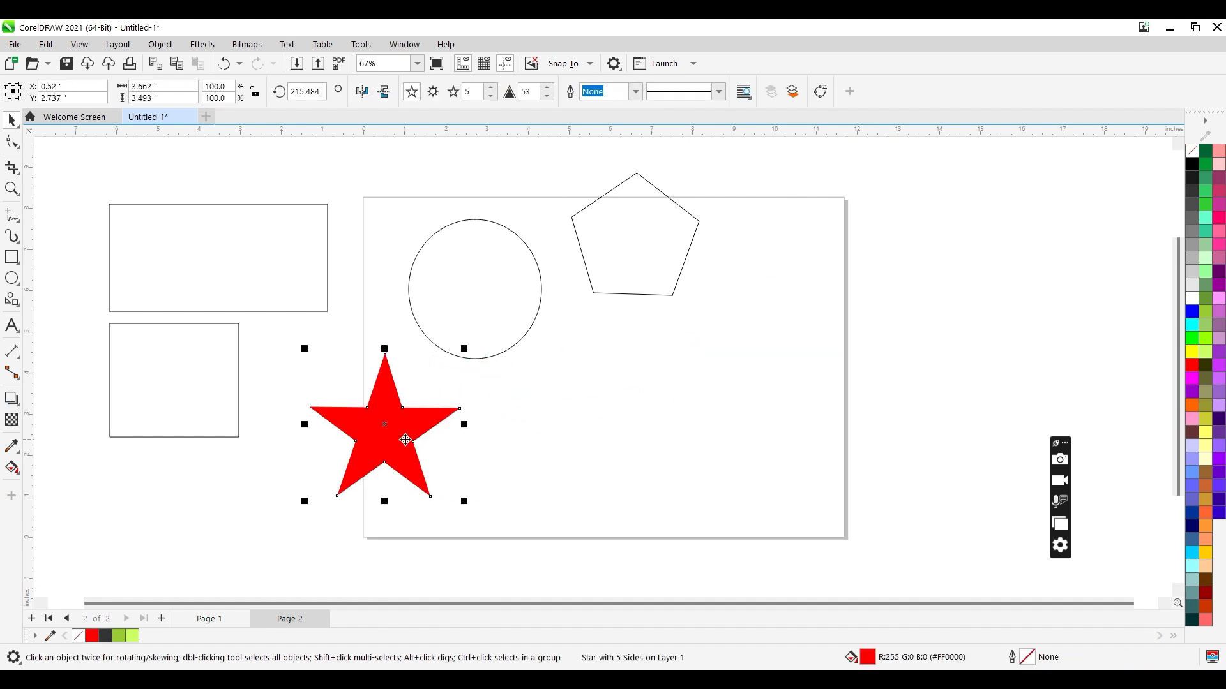
pyautogui.click(11, 398)
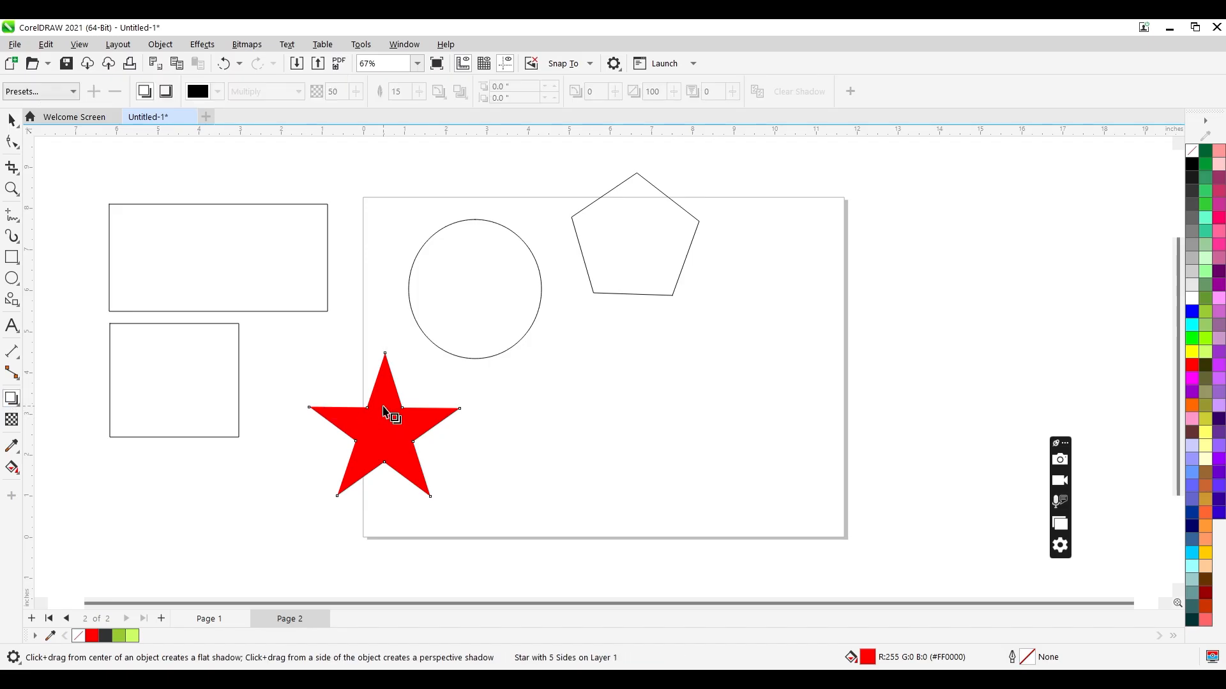
pyautogui.moveTo(383, 410); pyautogui.dragTo(466, 453)
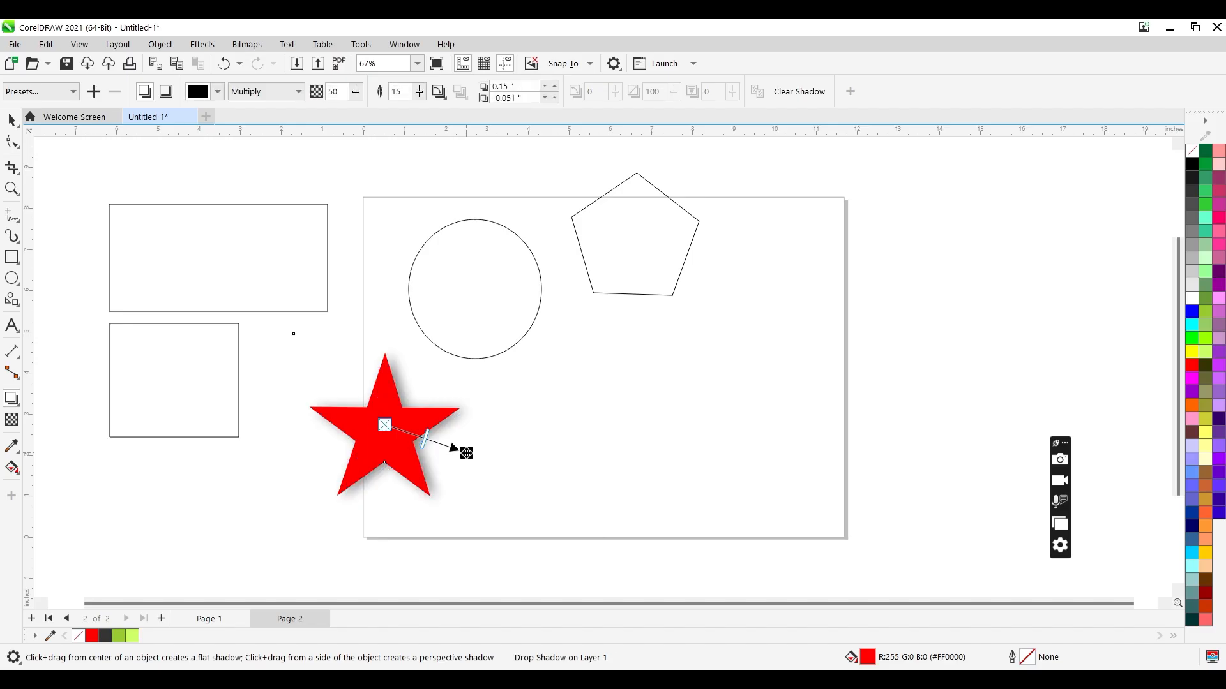
pyautogui.press('space')
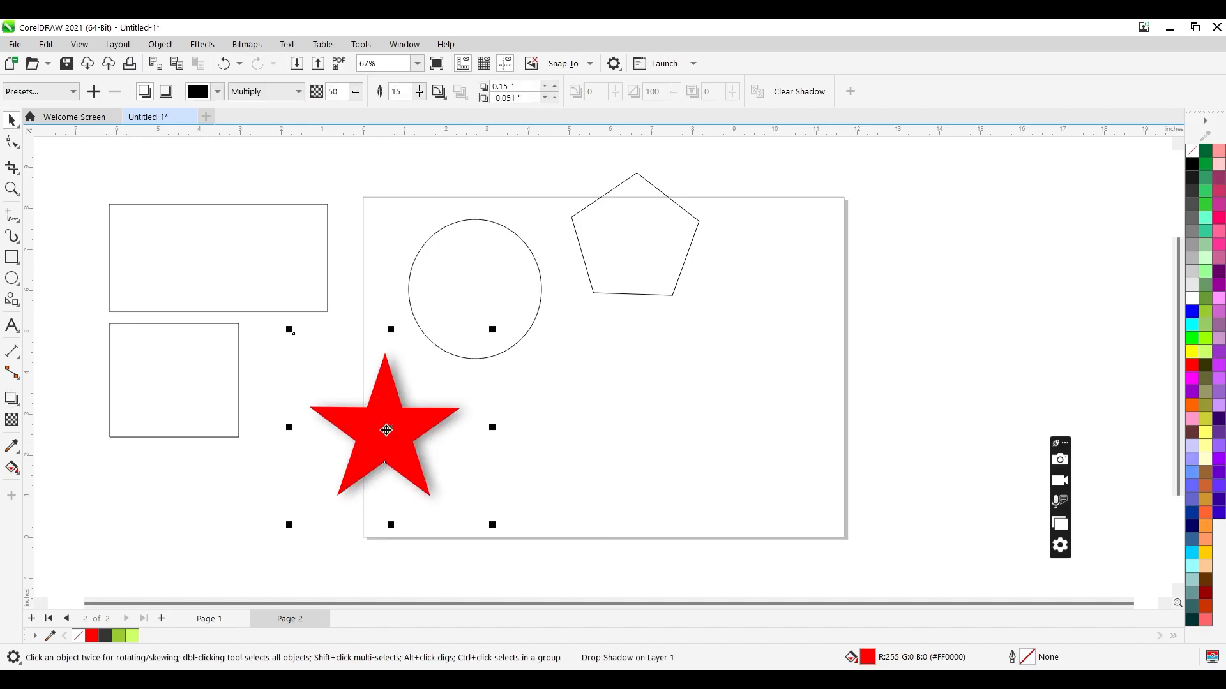
# Stretch the star's shadow upward to an offset of about -0.19 by 2.34 inches, and undo the drop shadow completely.
pyautogui.click(388, 428)
pyautogui.press('space')
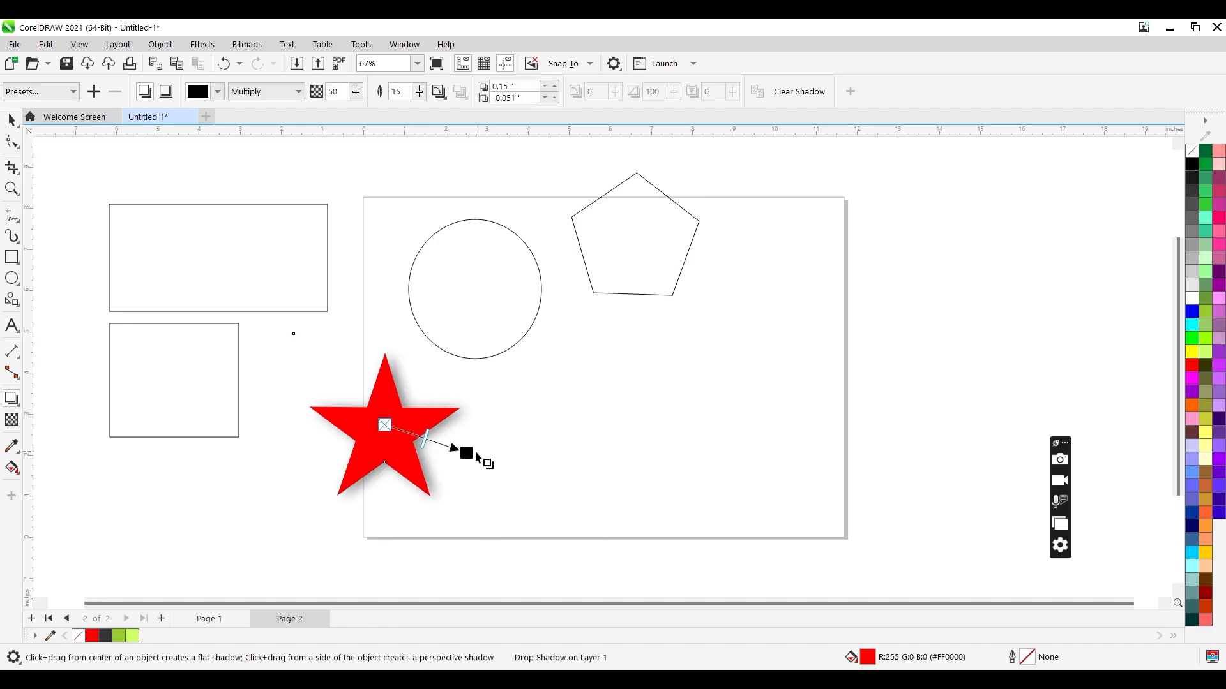
pyautogui.moveTo(466, 452); pyautogui.dragTo(371, 257)
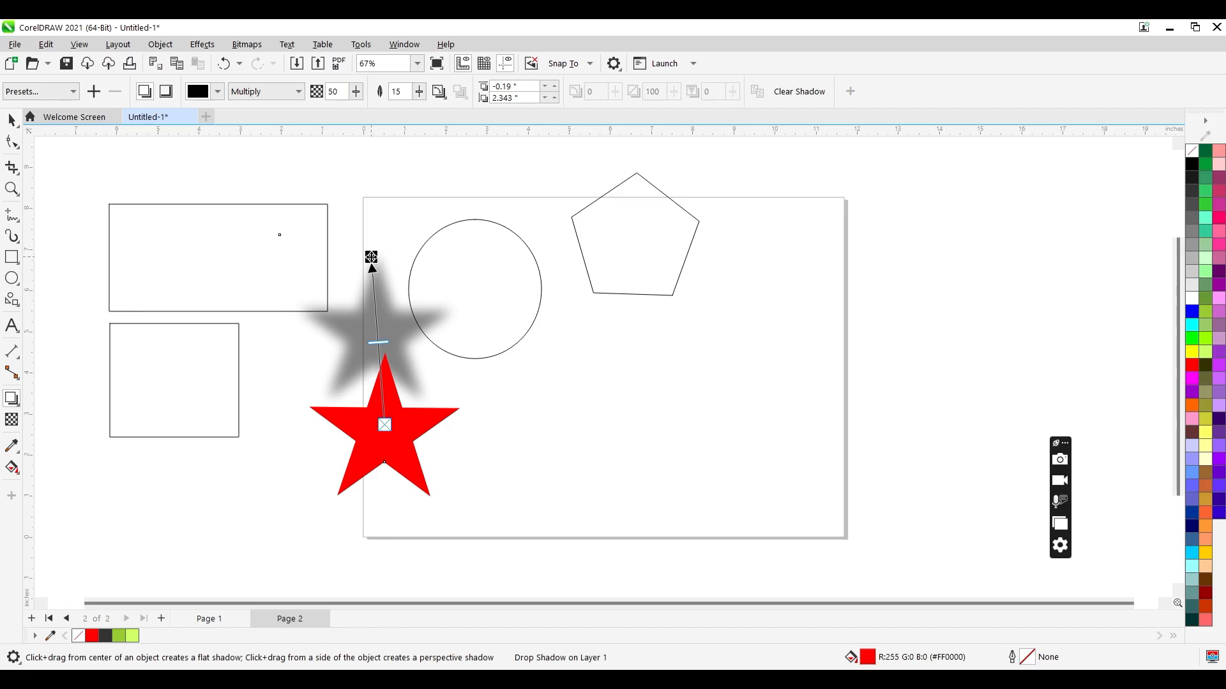
pyautogui.press('space')
pyautogui.hotkey('ctrl', 'z')
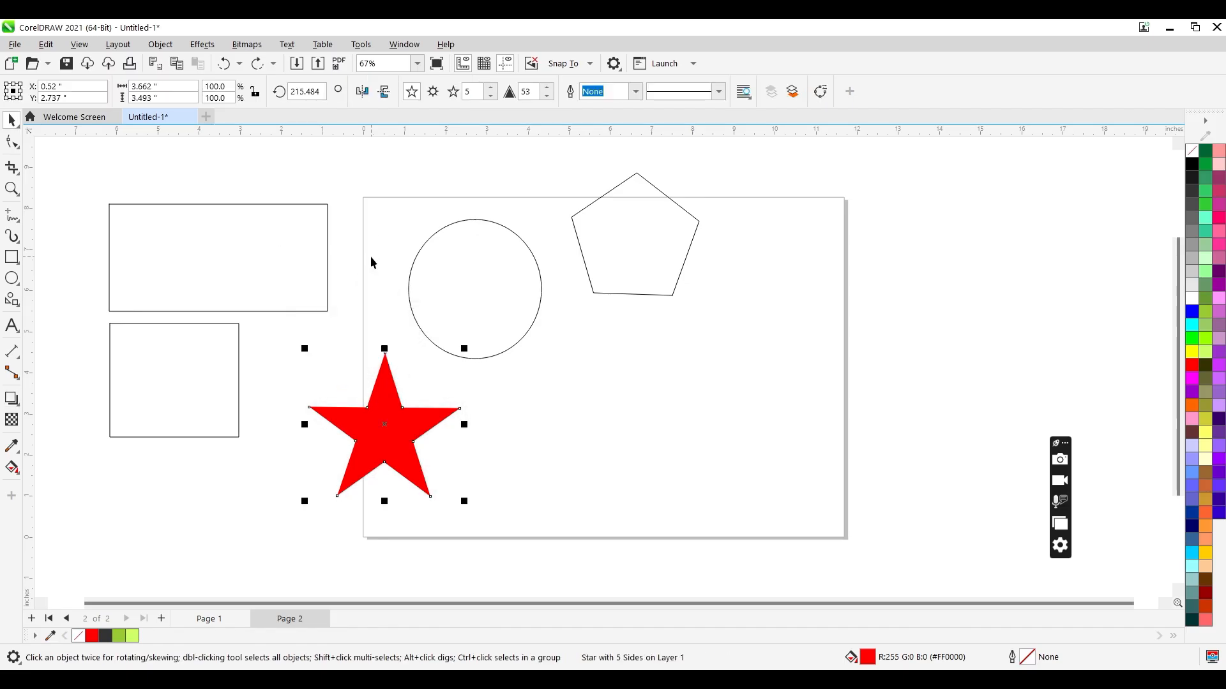
# Apply the Small Glow shadow preset to the star, with black as the shadow colour and Invert as the merge mode.
pyautogui.click(11, 399)
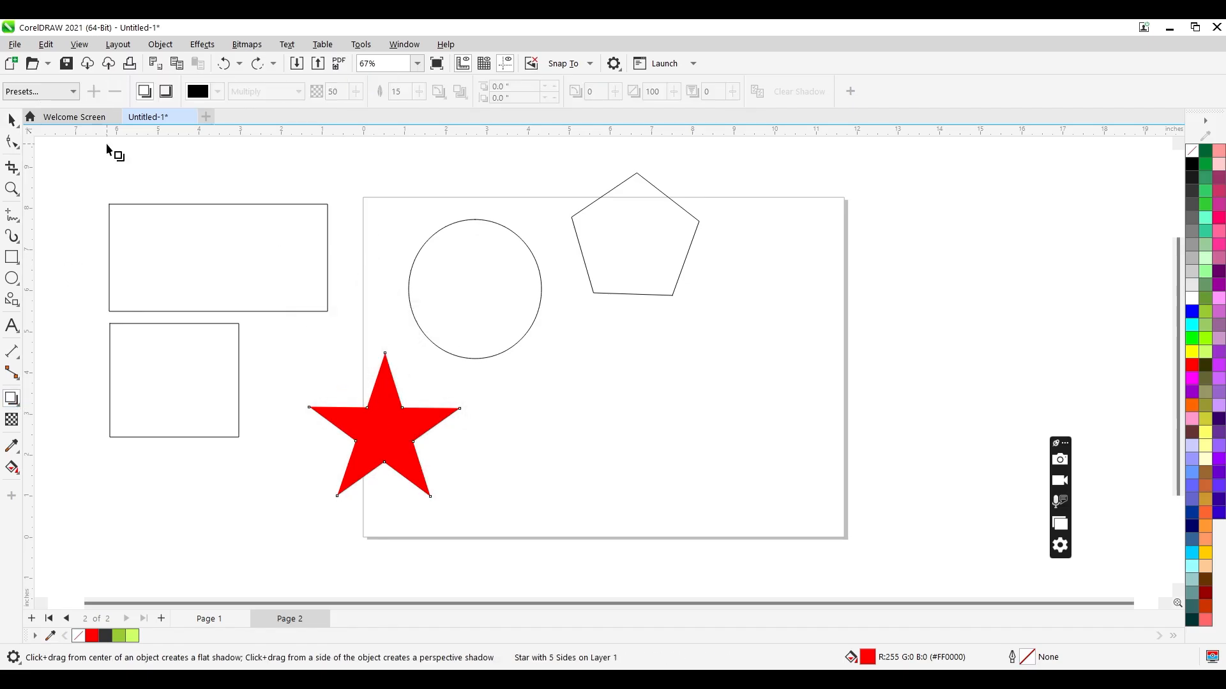
pyautogui.click(45, 93)
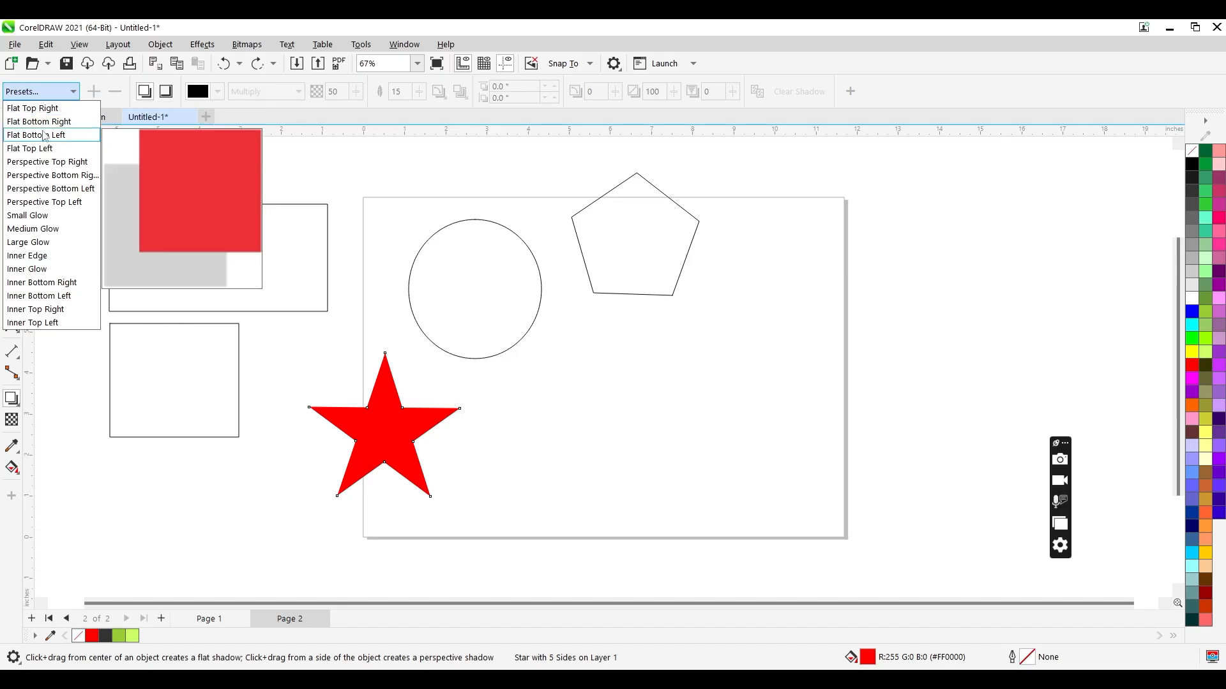
pyautogui.click(62, 215)
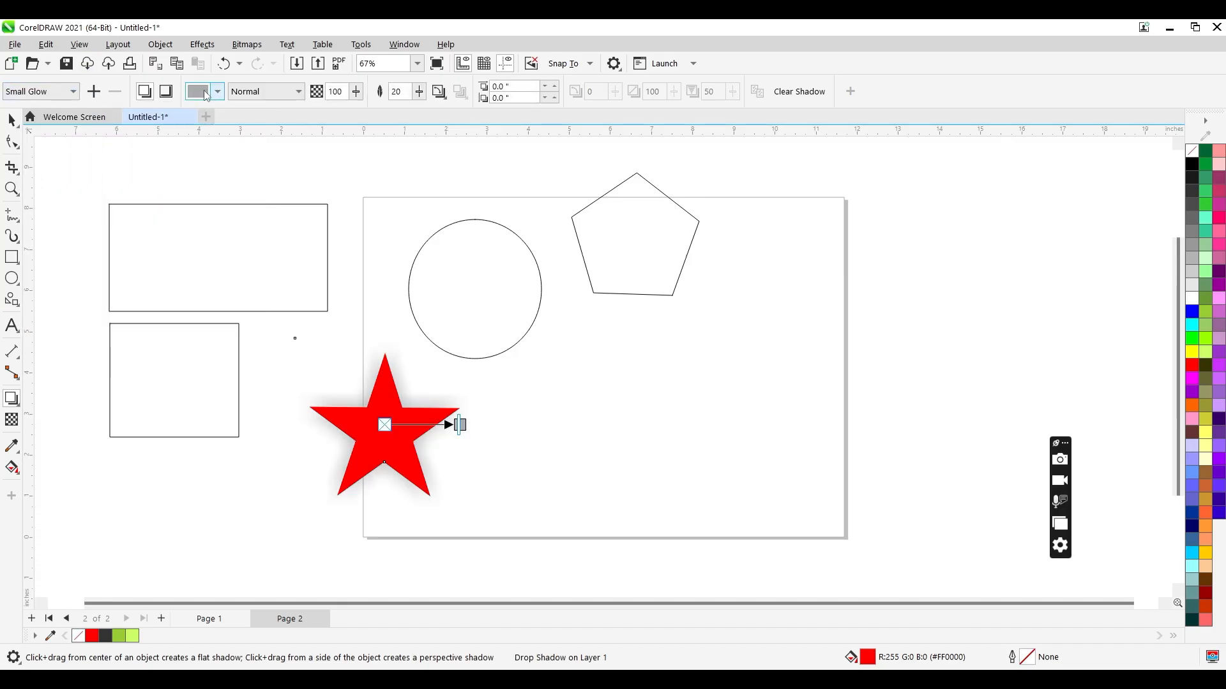
pyautogui.click(206, 95)
pyautogui.click(211, 170)
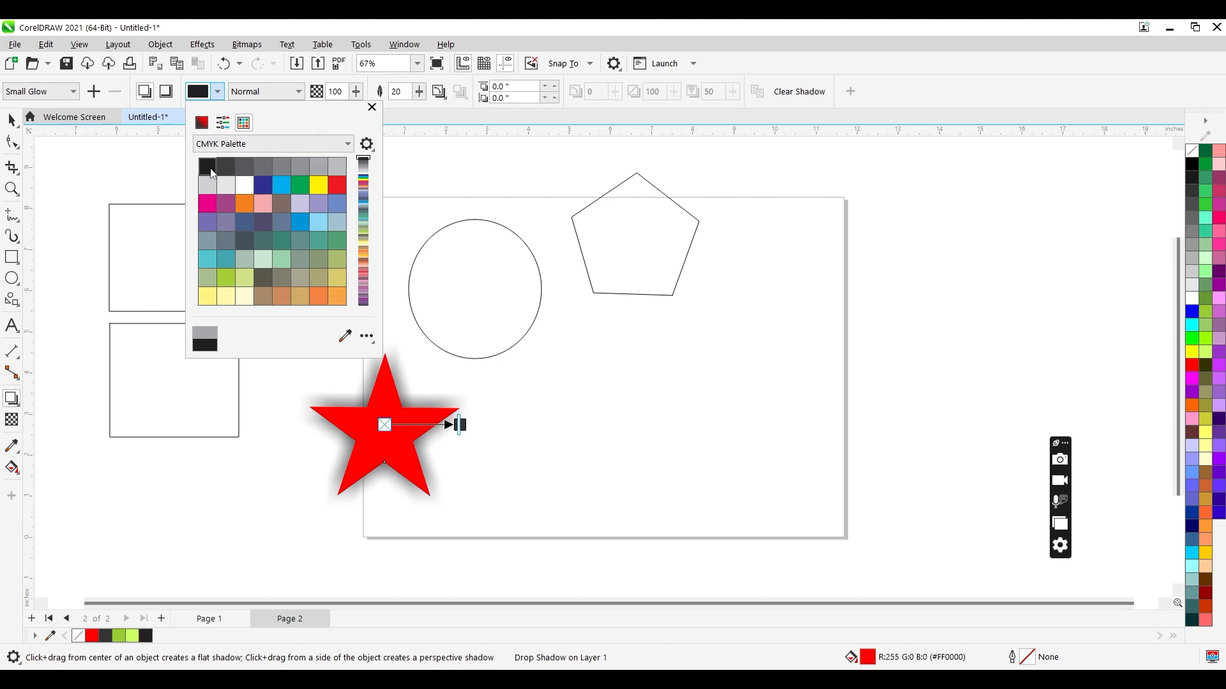
pyautogui.click(252, 97)
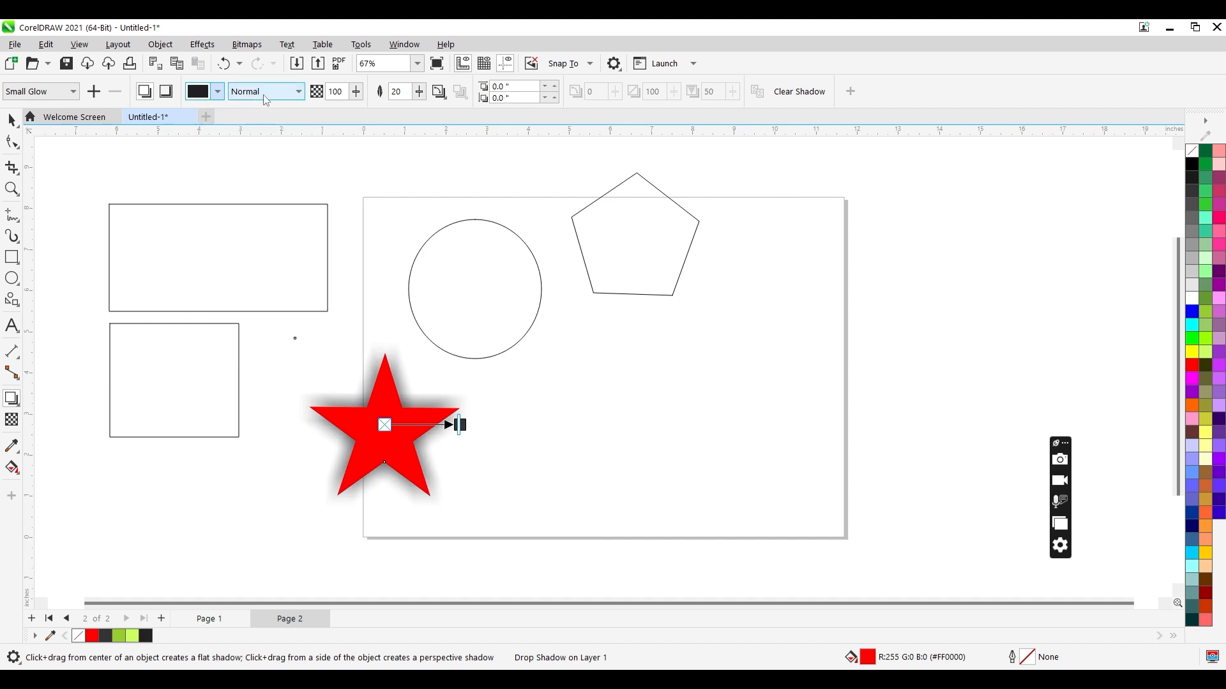
pyautogui.click(266, 96)
pyautogui.click(262, 248)
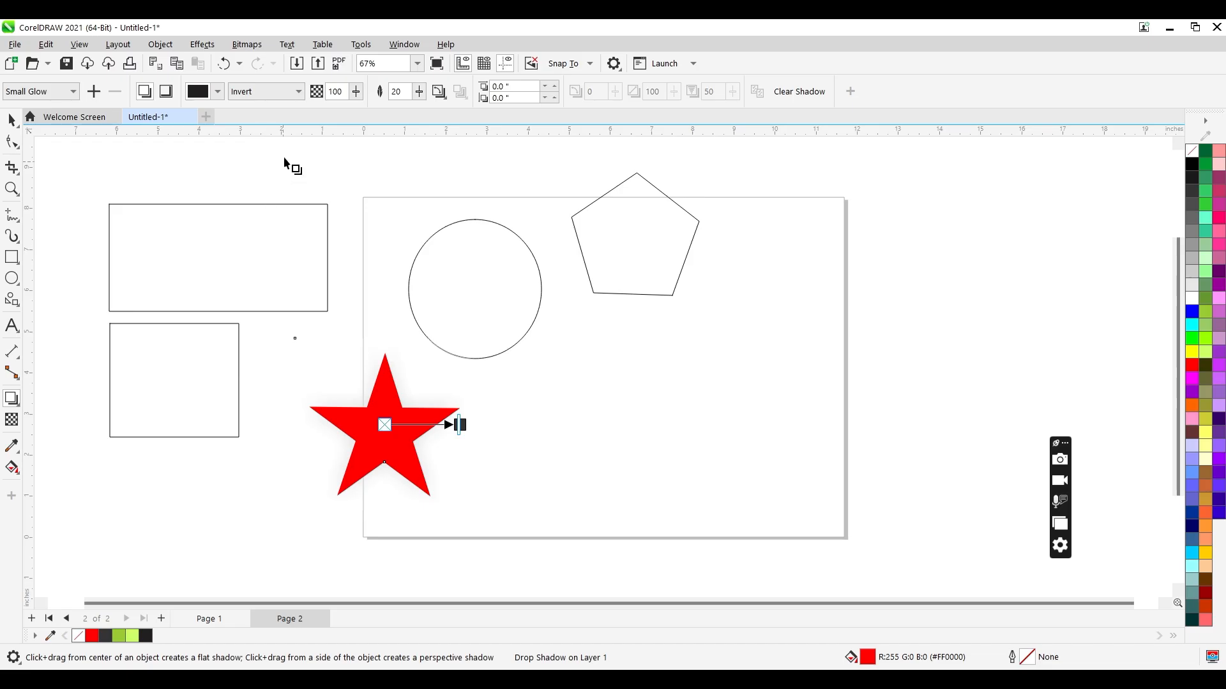
# Try the Hard Light merge mode and the Inner Glow preset on the star's shadow, and undo both changes.
pyautogui.click(266, 91)
pyautogui.click(257, 340)
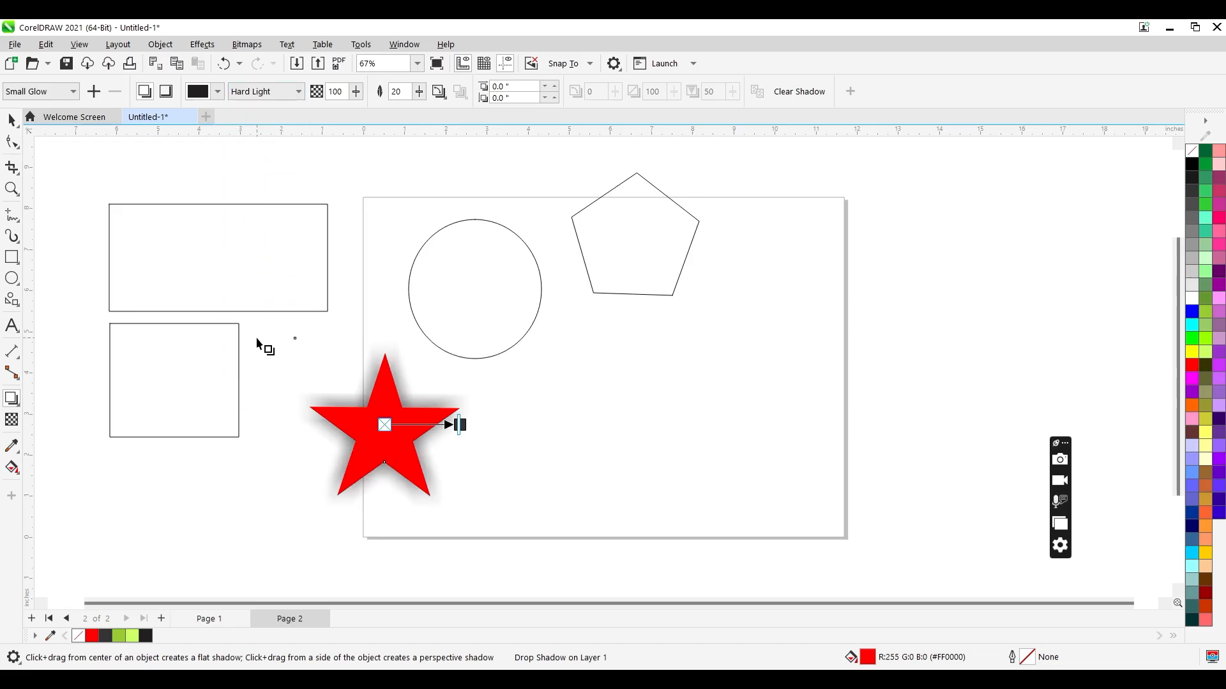
pyautogui.click(42, 91)
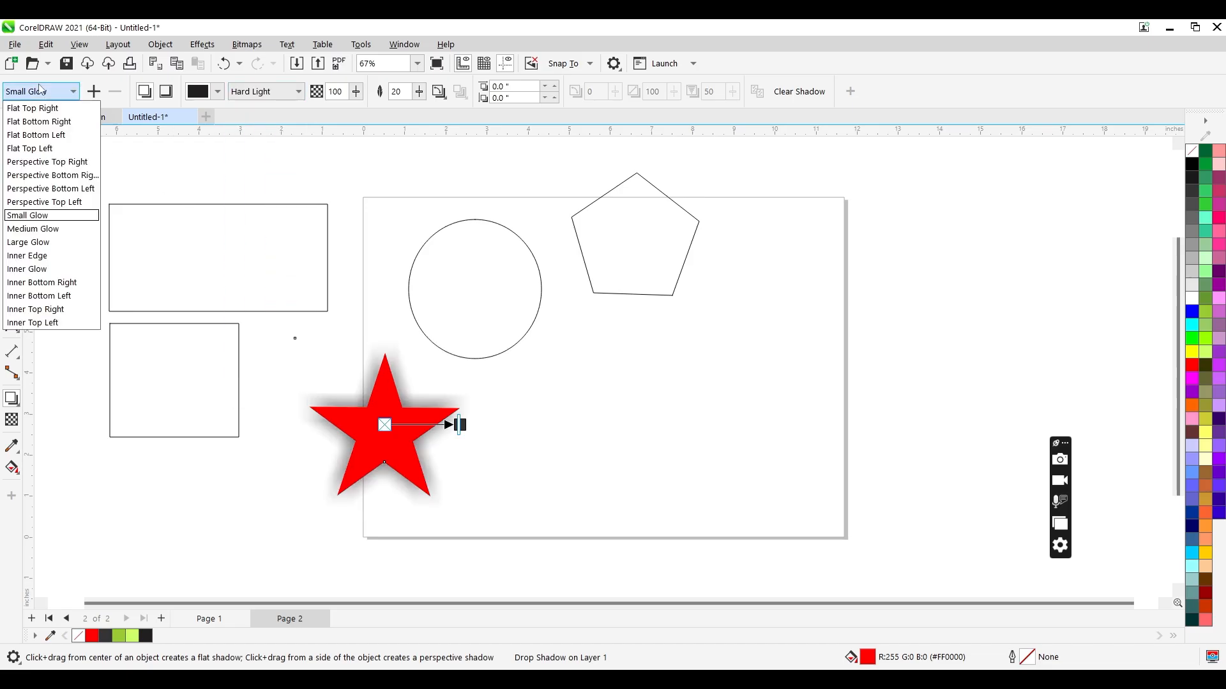
pyautogui.click(38, 268)
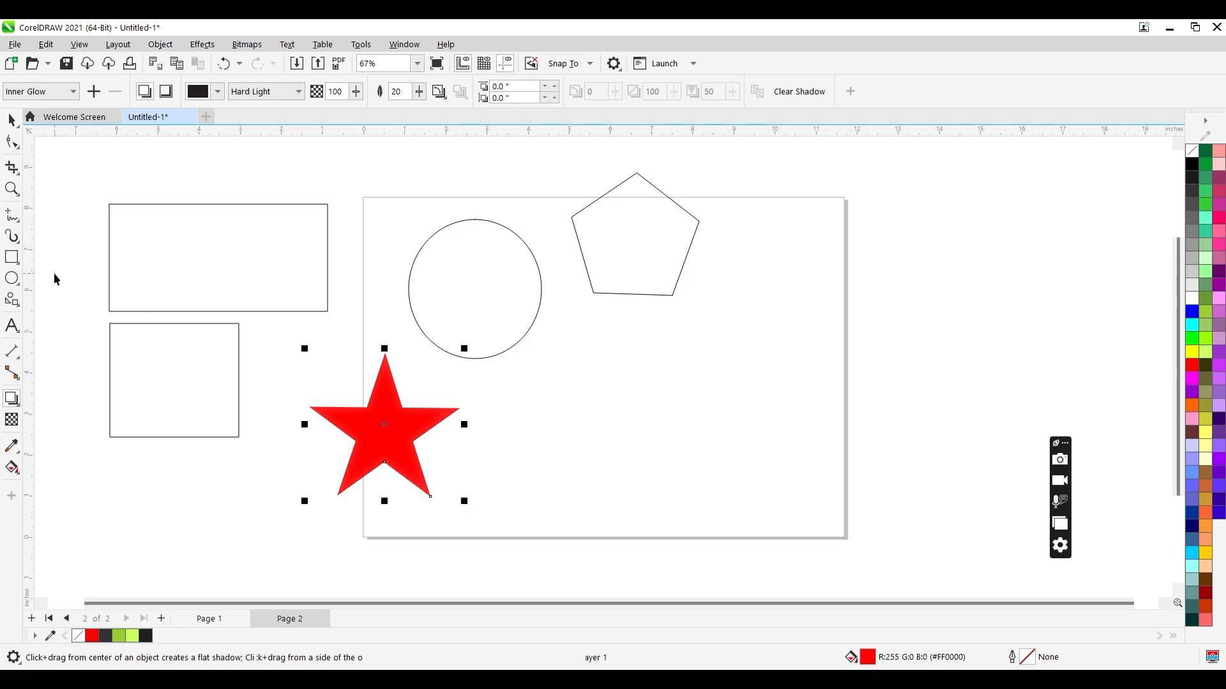
pyautogui.hotkey('ctrl', 'z')
pyautogui.hotkey('ctrl', 'z')
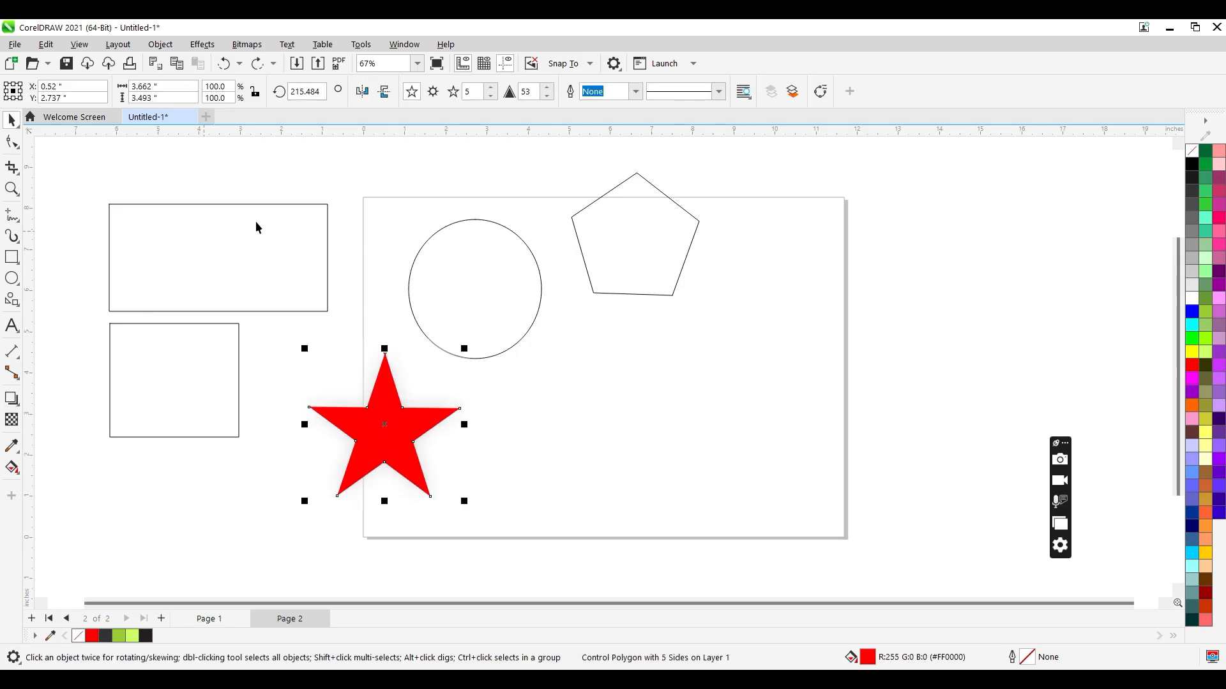
# Try the Flow Inward preset of the Contour tool on the star and undo it.
pyautogui.click(20, 409)
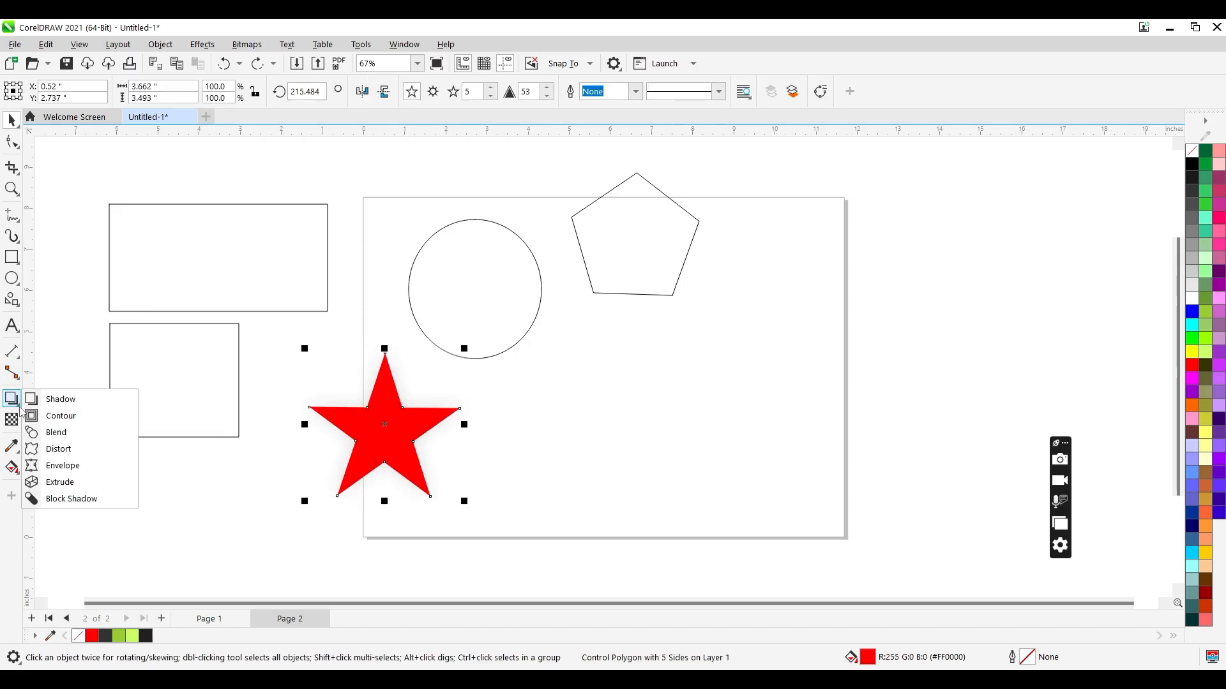
pyautogui.click(62, 416)
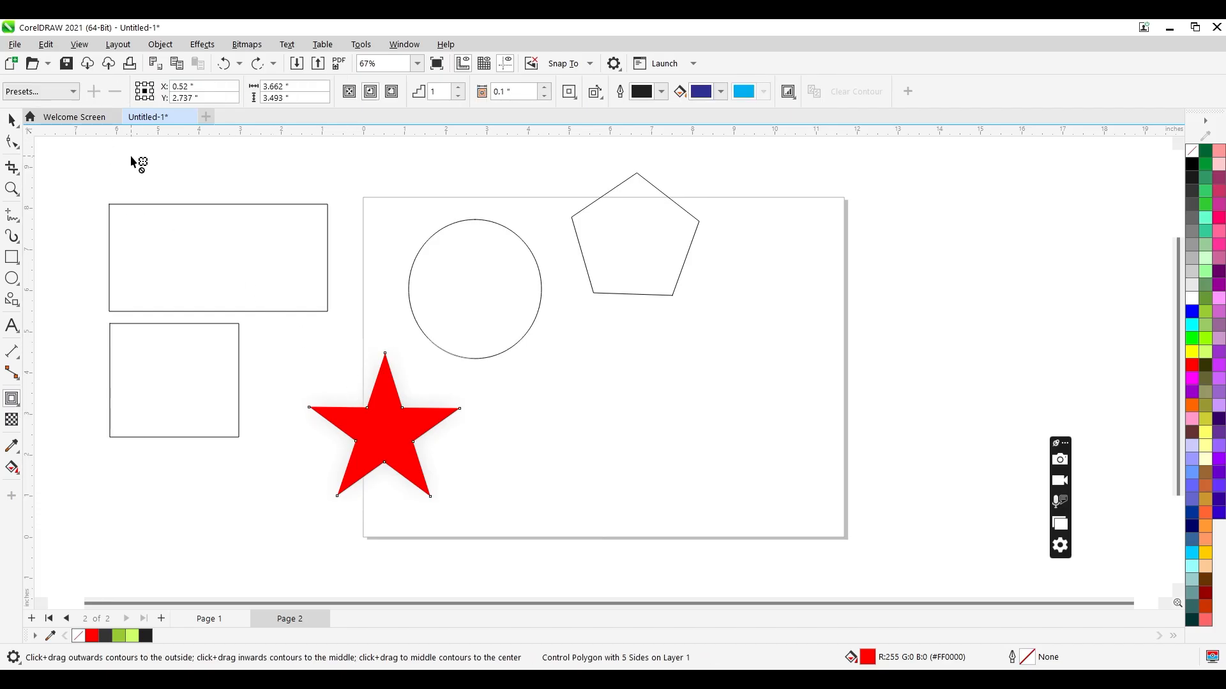
pyautogui.click(64, 96)
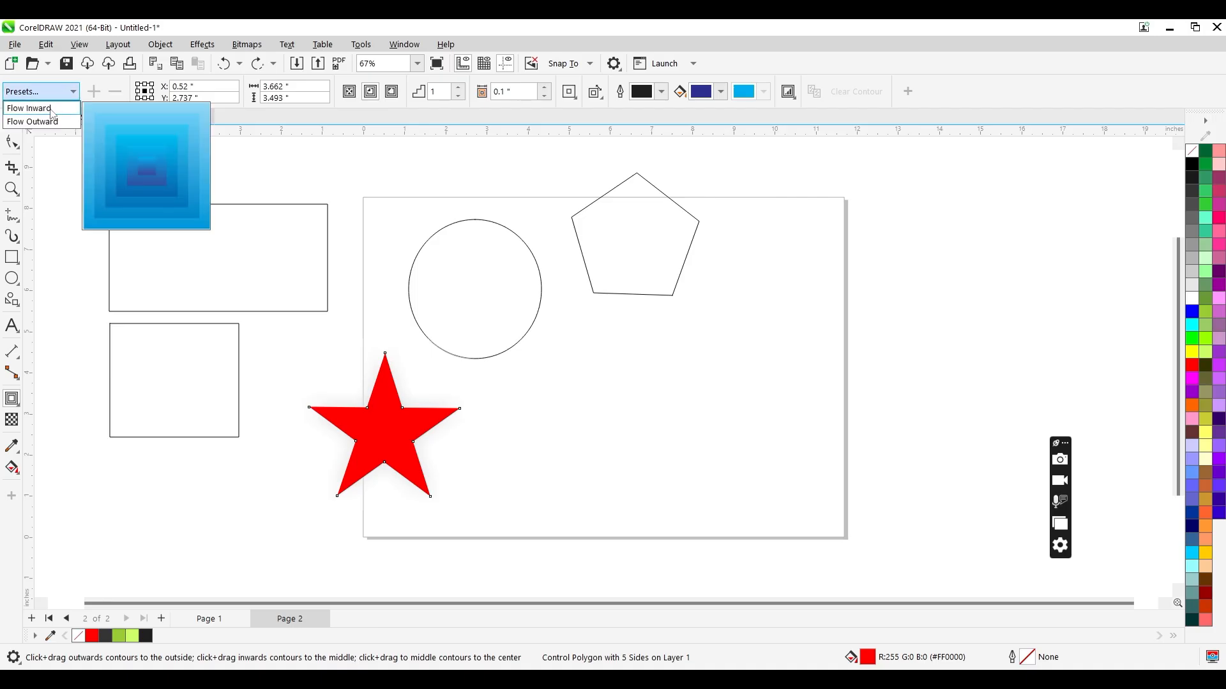
pyautogui.click(52, 110)
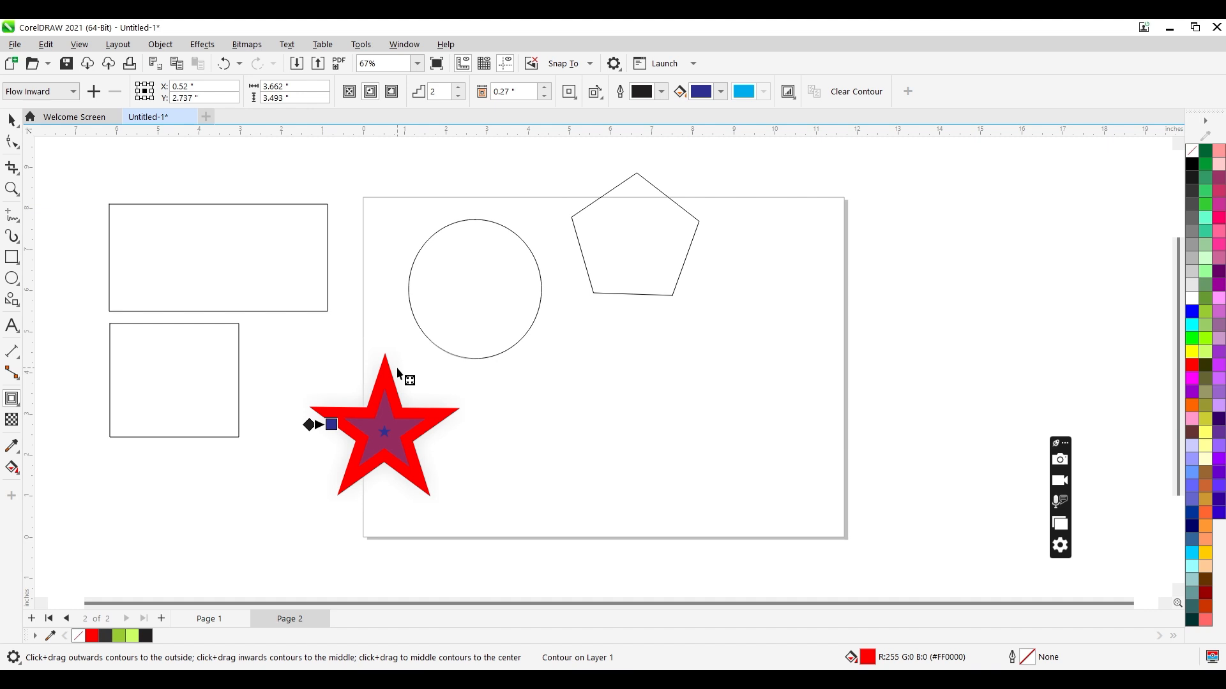
pyautogui.hotkey('ctrl', 'z')
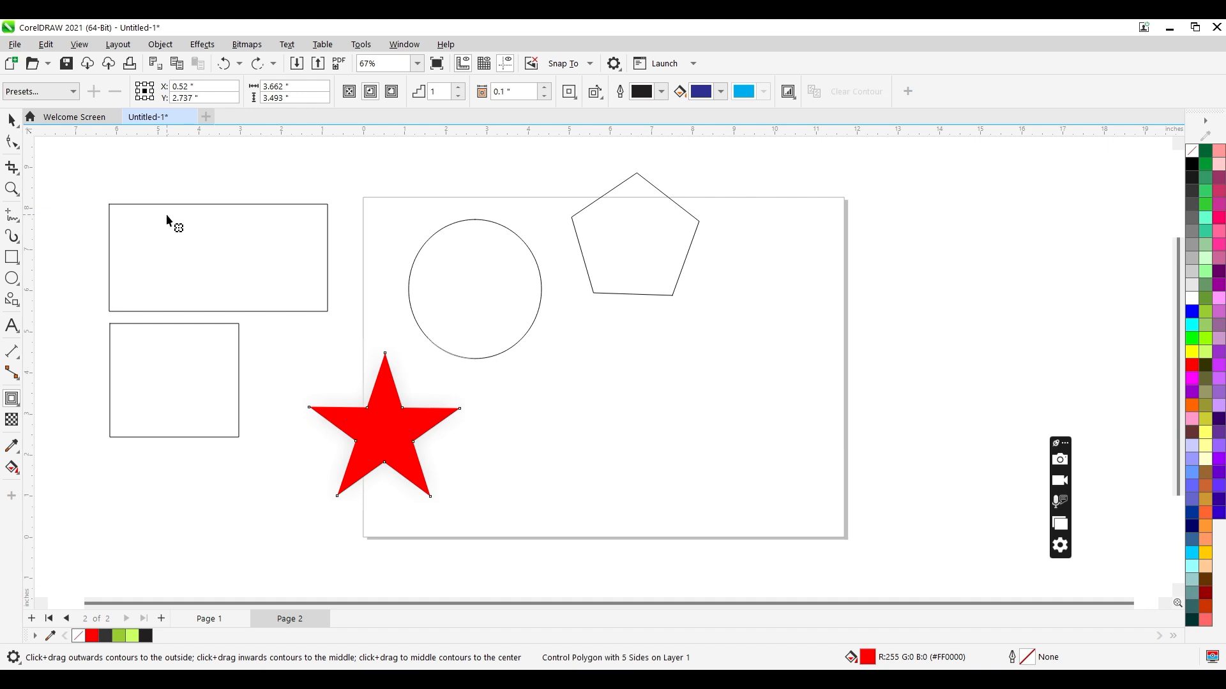
# Apply the Flow Outward contour preset to the star and raise the number of contour steps to 8.
pyautogui.click(51, 96)
pyautogui.click(61, 123)
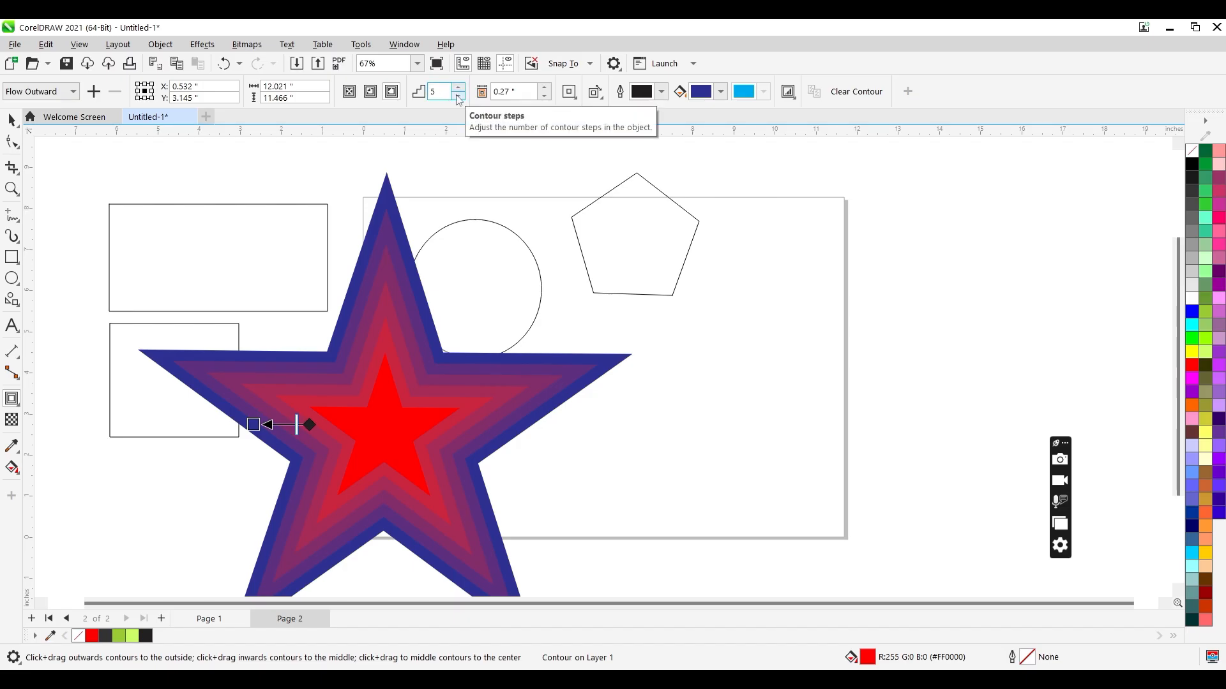
pyautogui.click(457, 87)
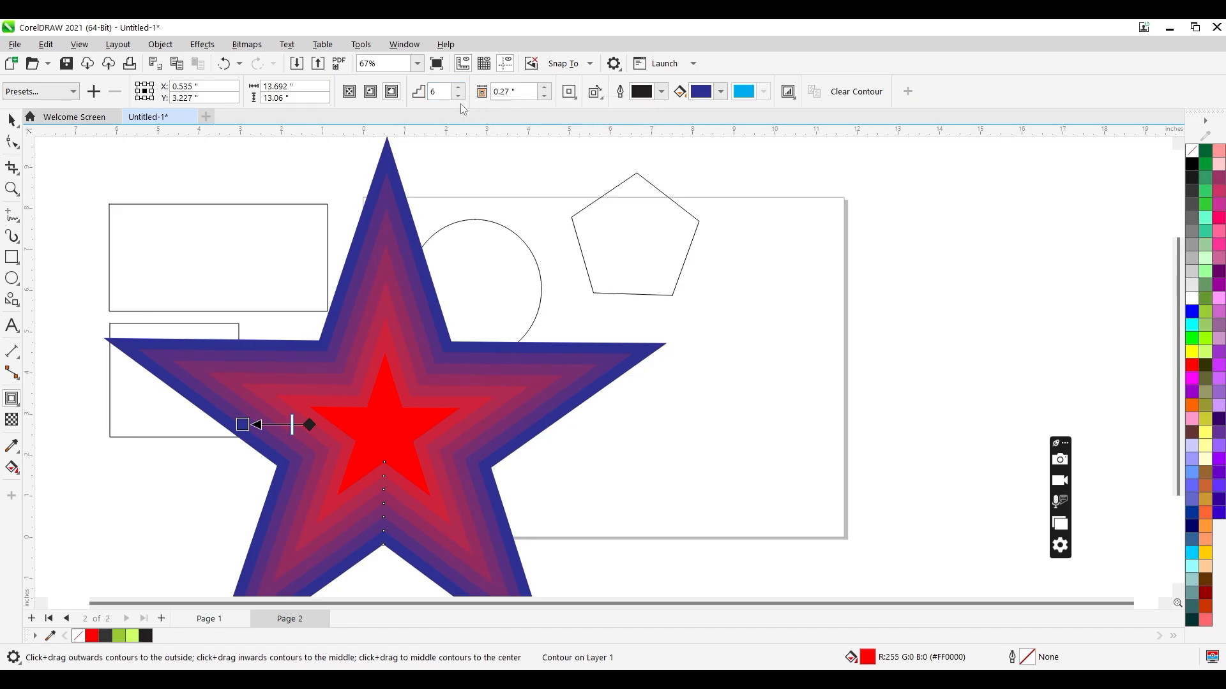
pyautogui.click(458, 88)
pyautogui.click(458, 88)
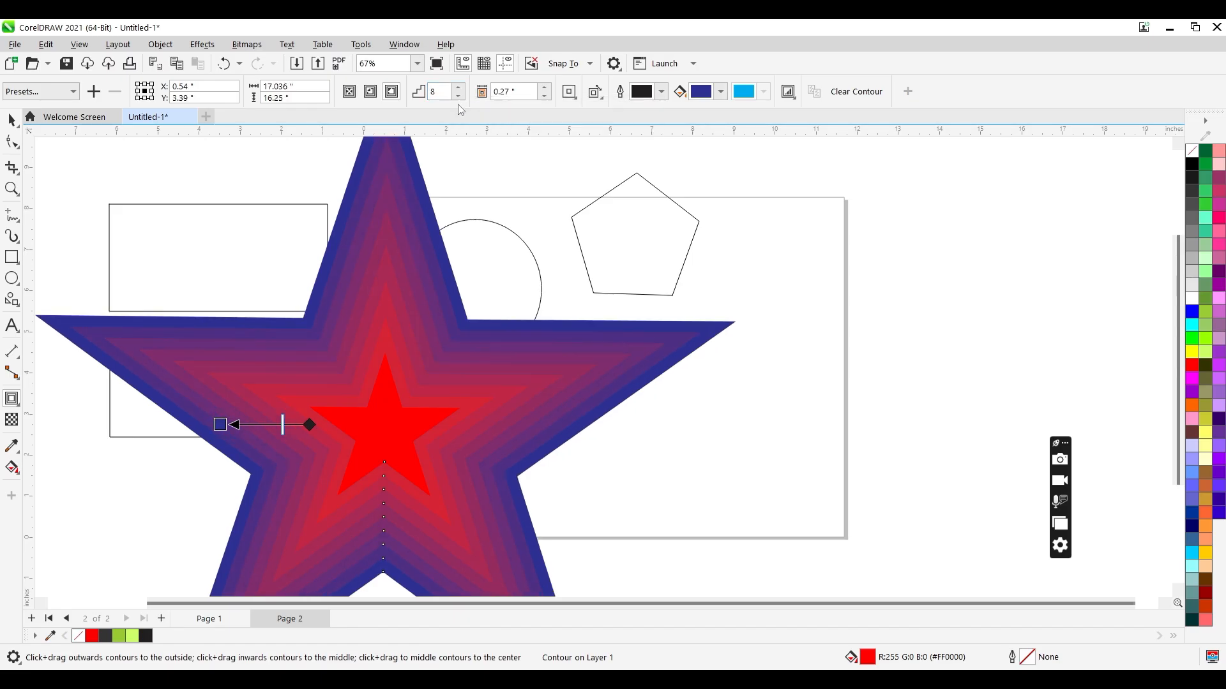
# Reduce the star's outward contour to a single step.
pyautogui.click(460, 98)
pyautogui.click(461, 97)
pyautogui.click(461, 97)
pyautogui.click(460, 98)
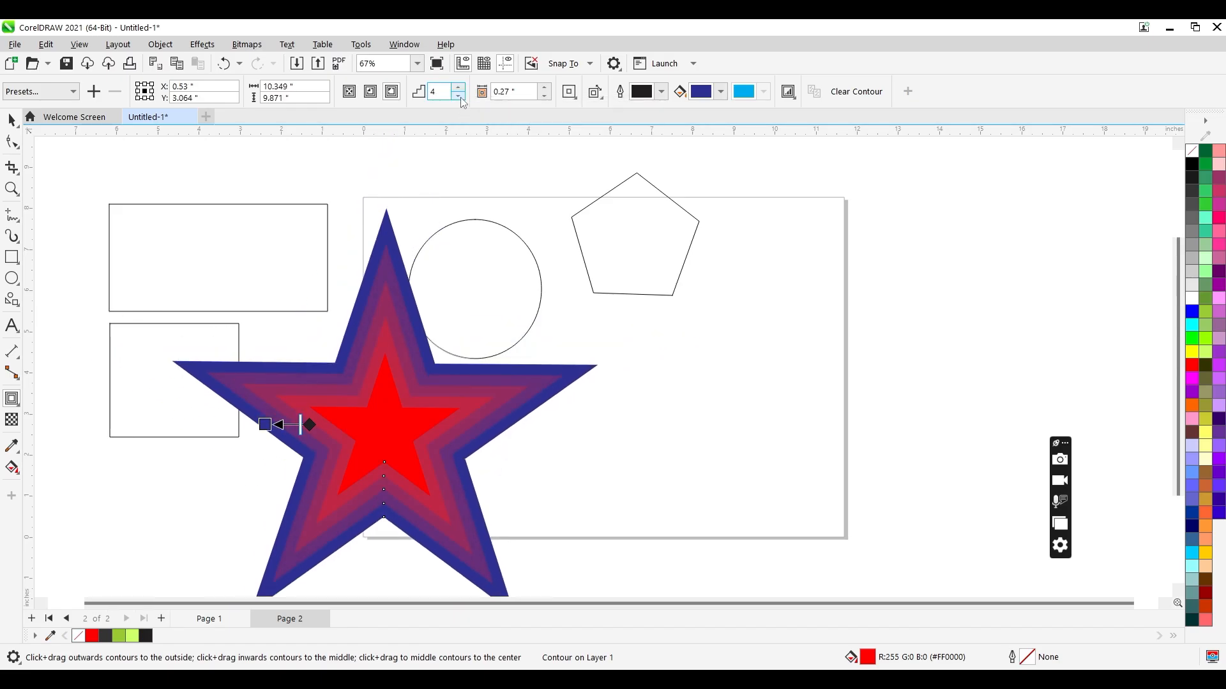
pyautogui.click(460, 98)
pyautogui.click(461, 97)
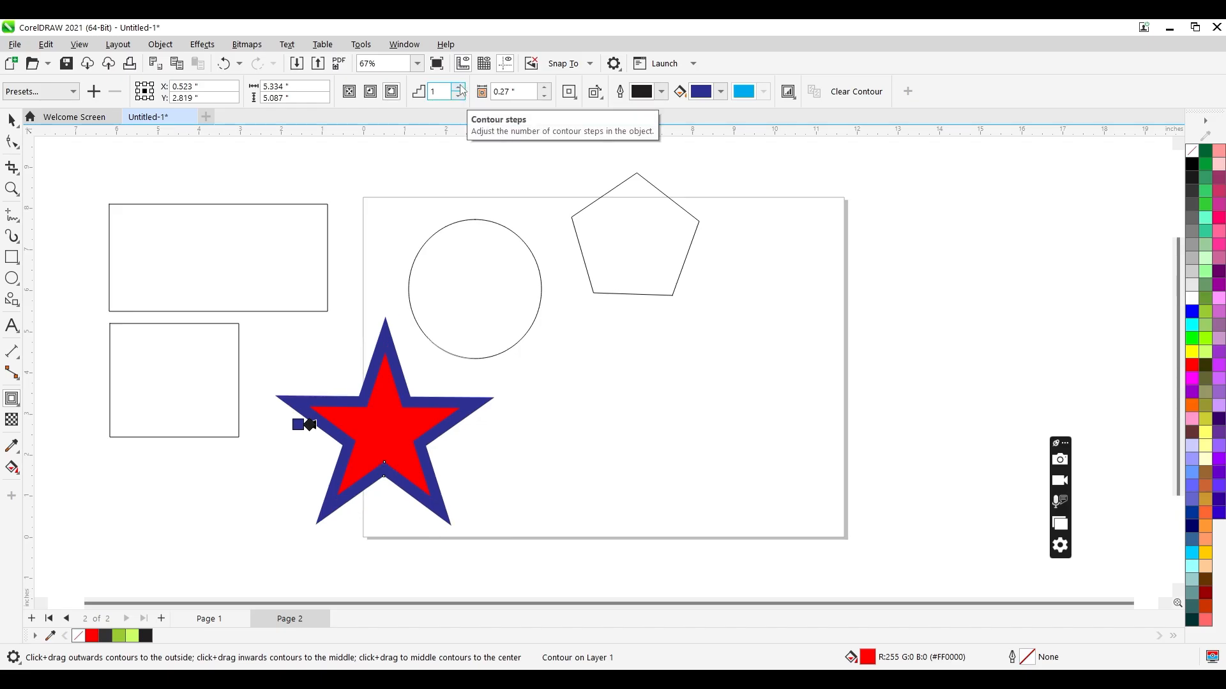
# Try 2 and 3 contour steps on the star and bring the contour back to a single step.
pyautogui.click(459, 88)
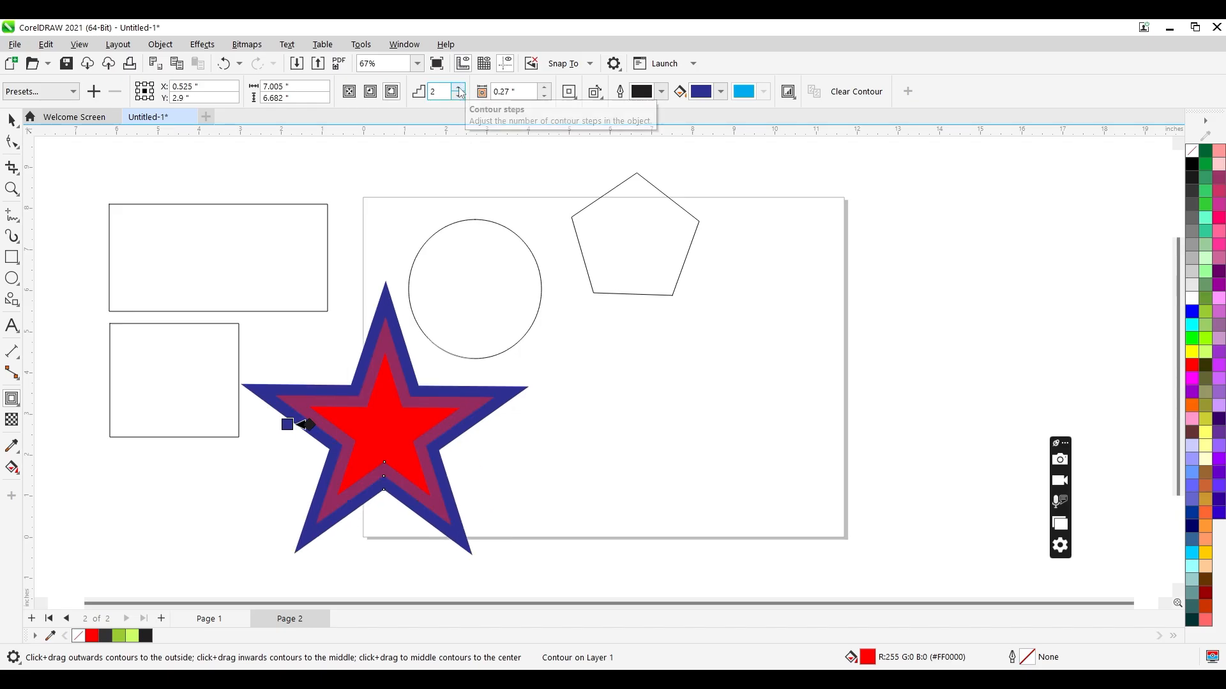
pyautogui.click(459, 88)
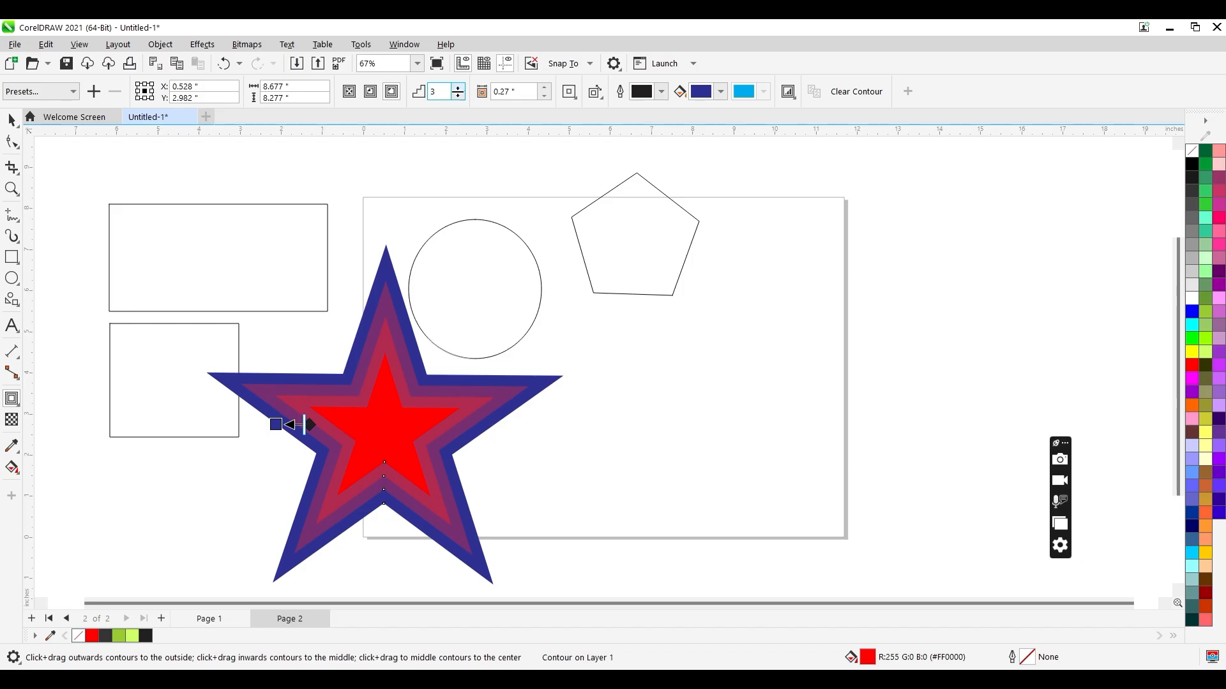
pyautogui.click(459, 95)
pyautogui.click(459, 95)
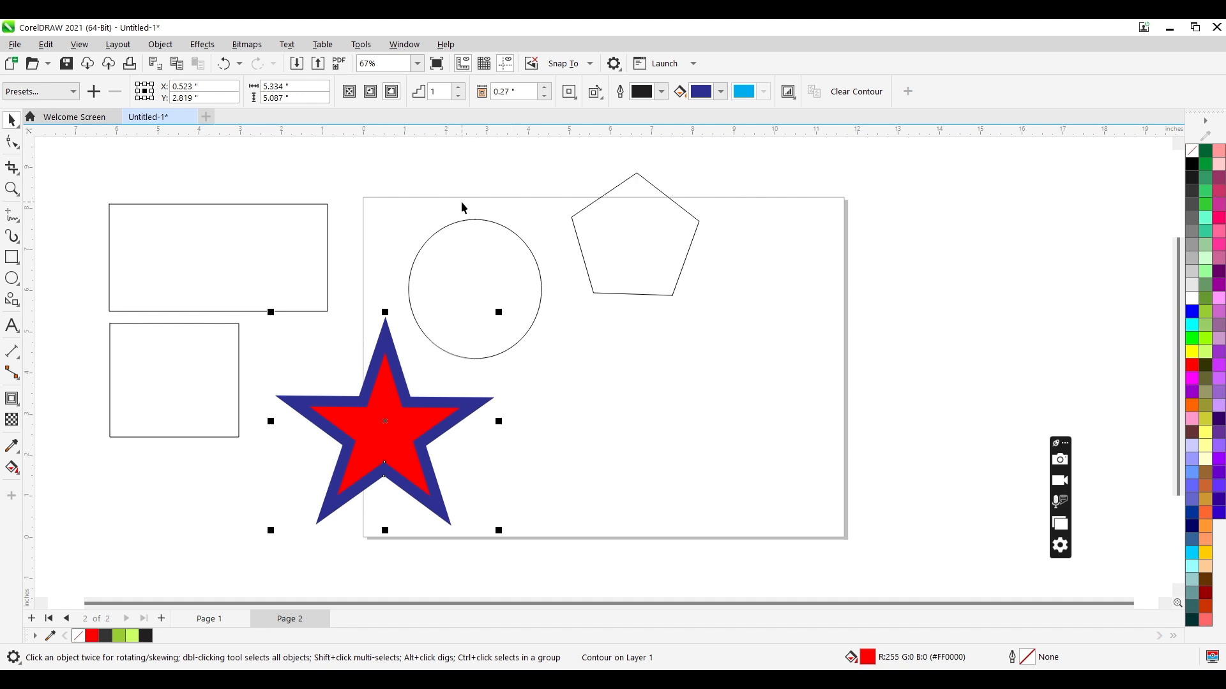
# Reduce the star's contour offset to 0.21 inches.
pyautogui.click(544, 96)
pyautogui.click(544, 95)
pyautogui.click(544, 96)
pyautogui.click(544, 95)
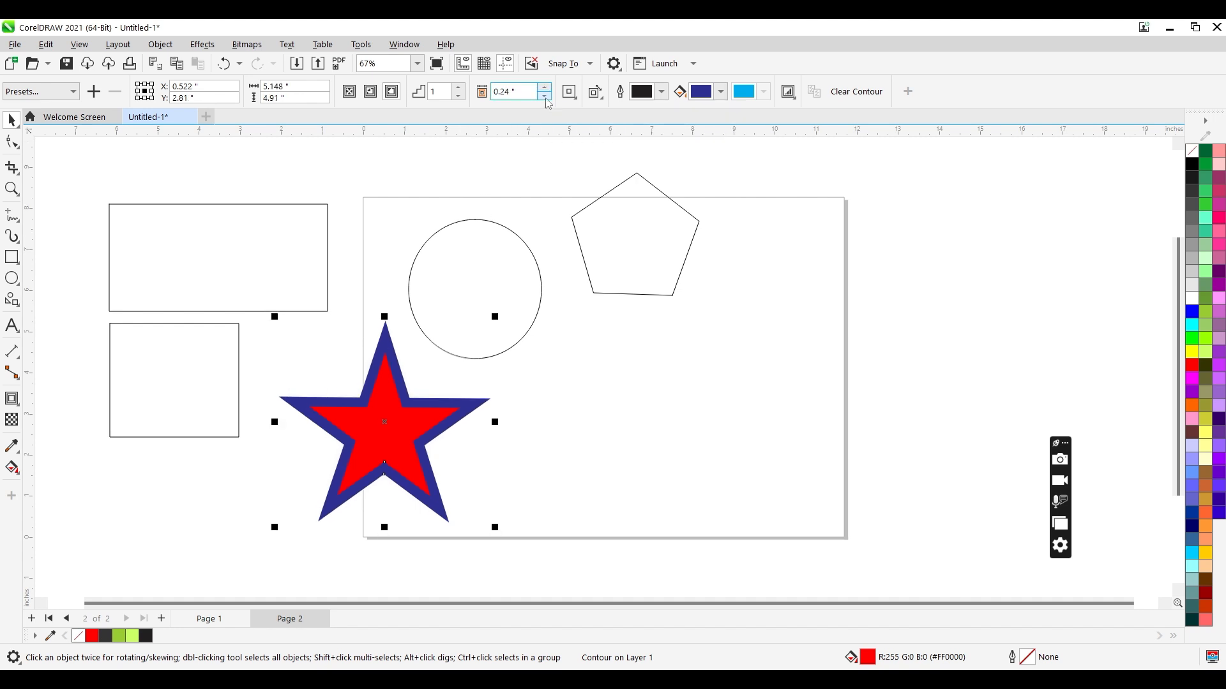
pyautogui.click(545, 96)
pyautogui.click(545, 95)
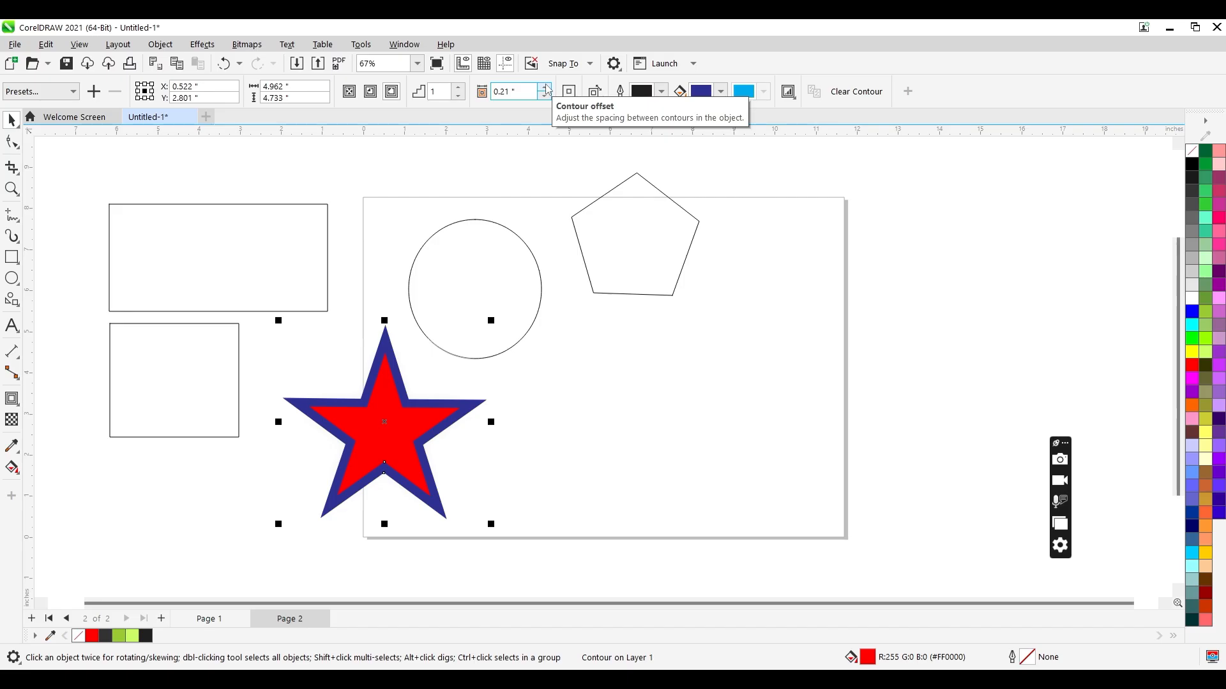
# Widen the star's contour offset to 0.32 inches.
pyautogui.click(546, 88)
pyautogui.click(546, 88)
pyautogui.click(547, 88)
pyautogui.click(546, 88)
pyautogui.click(546, 89)
pyautogui.click(547, 88)
pyautogui.click(546, 88)
pyautogui.click(547, 89)
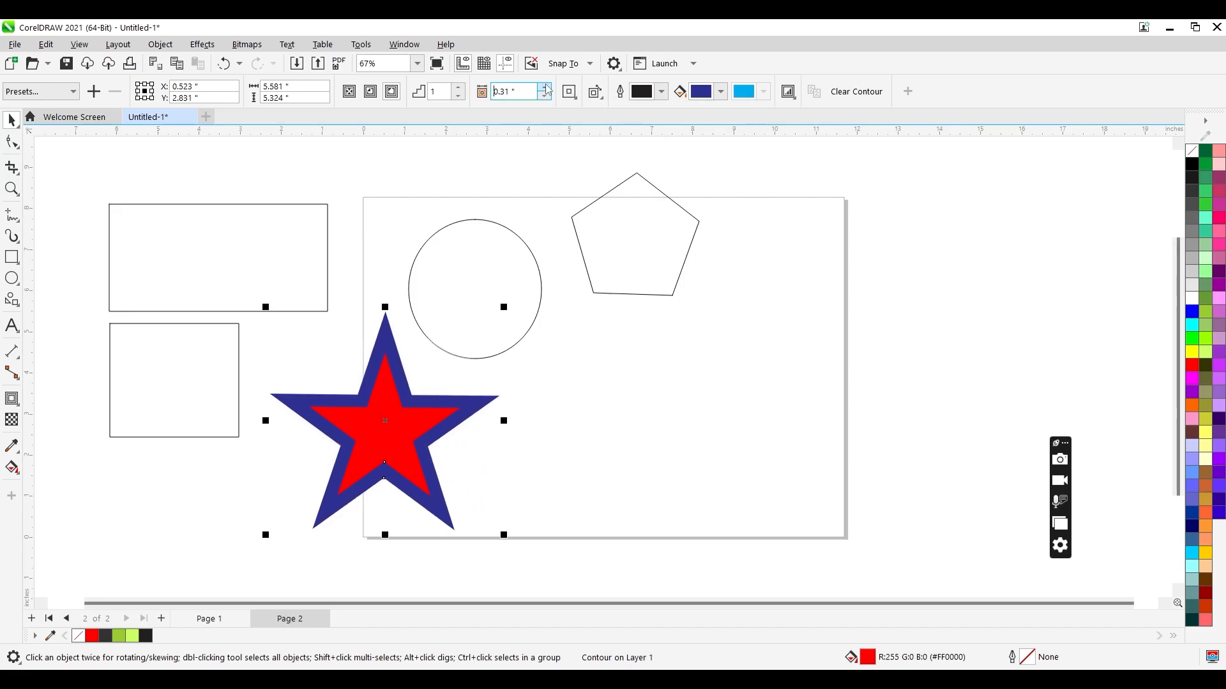
pyautogui.click(546, 88)
pyautogui.click(547, 88)
pyautogui.click(547, 88)
pyautogui.click(544, 96)
pyautogui.click(545, 96)
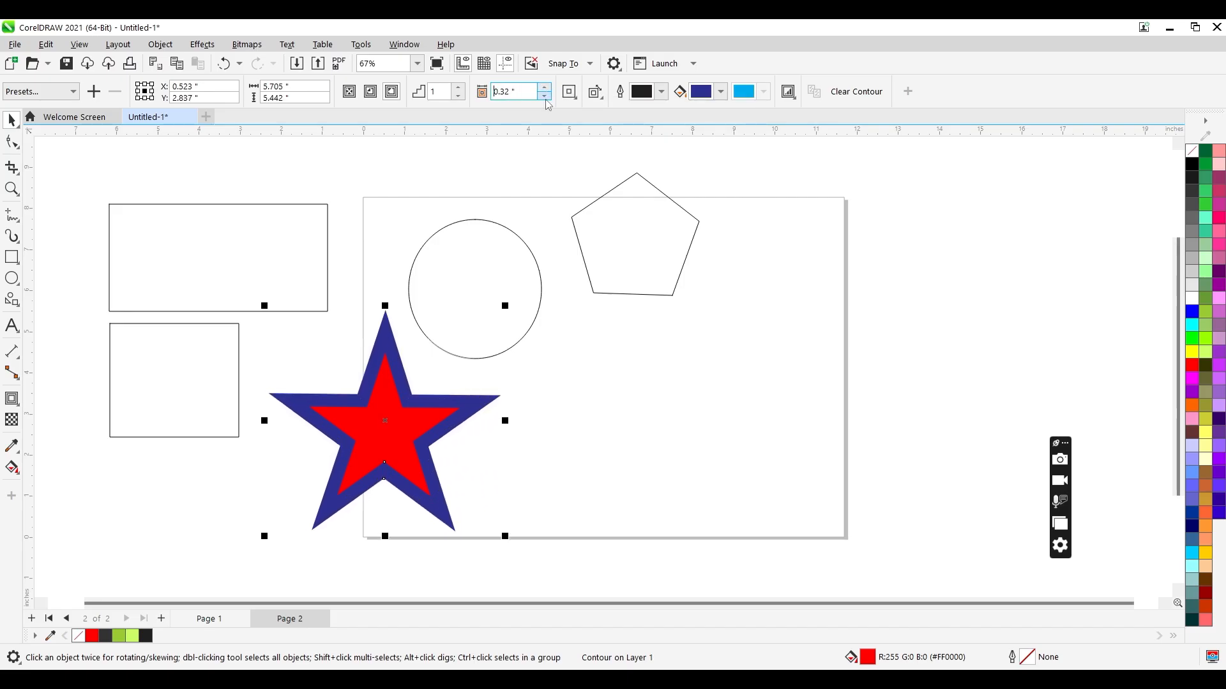
# Narrow the star's contour offset to 0.19 inches.
pyautogui.click(544, 96)
pyautogui.click(544, 97)
pyautogui.click(544, 96)
pyautogui.doubleClick(544, 96)
pyautogui.doubleClick(544, 96)
pyautogui.doubleClick(544, 96)
pyautogui.click(544, 96)
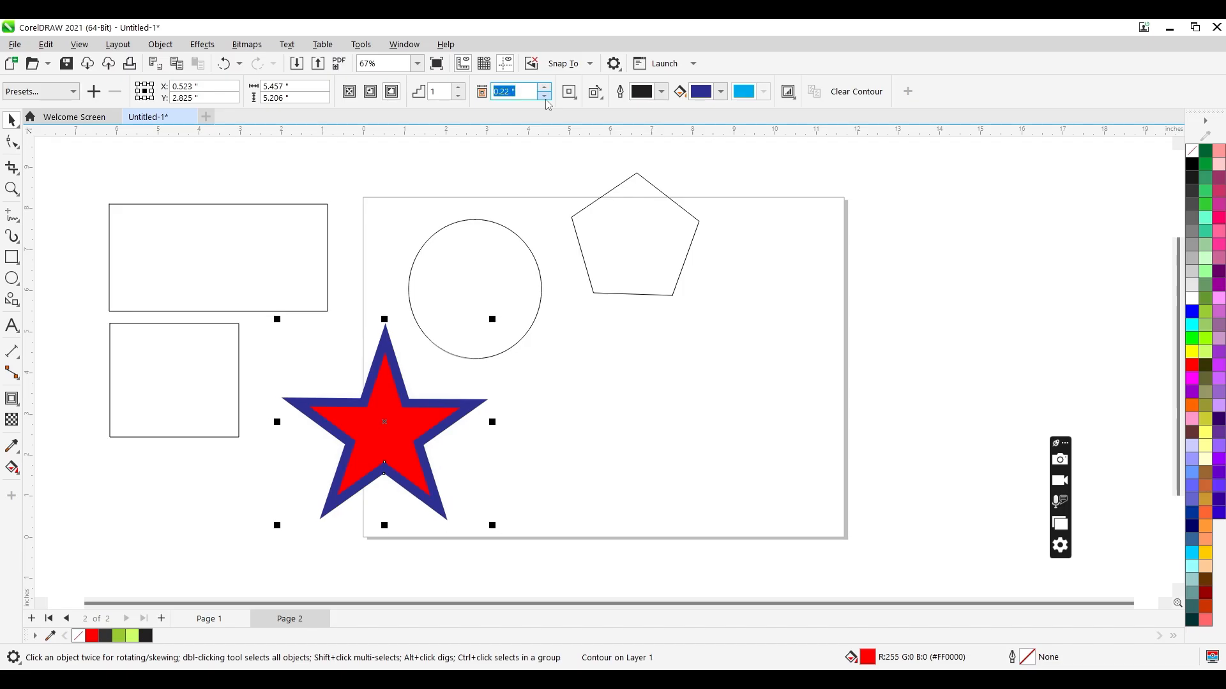
pyautogui.doubleClick(545, 97)
pyautogui.click(545, 96)
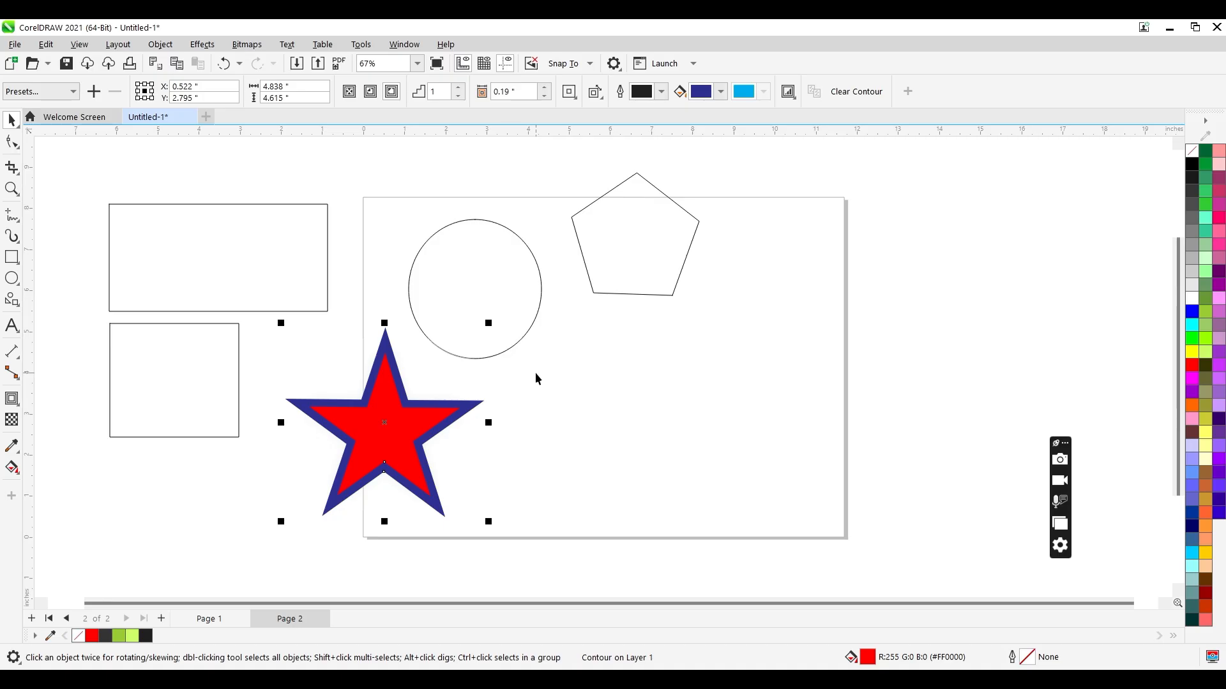
# Break the contour apart from the star and clear the selection.
pyautogui.hotkey('ctrl', 'k')
pyautogui.click(536, 398)
# Try moving the red star off the blue contour shape and back, and undo both moves.
pyautogui.click(382, 425)
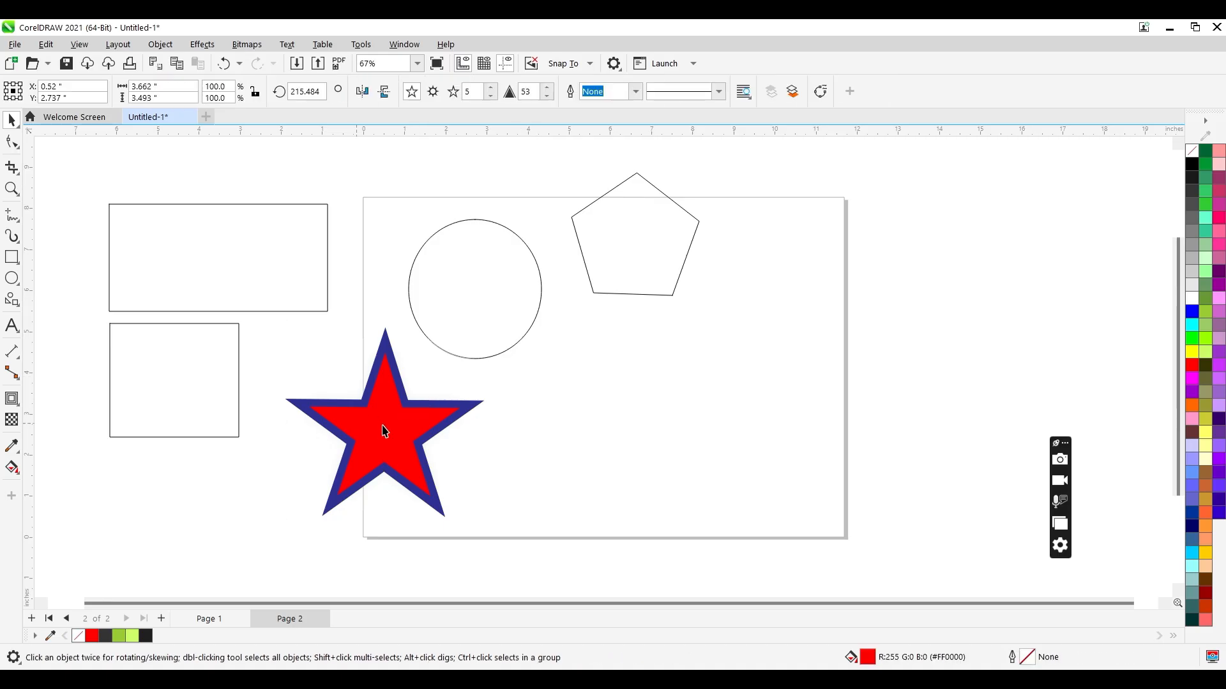
pyautogui.moveTo(385, 432); pyautogui.dragTo(472, 443)
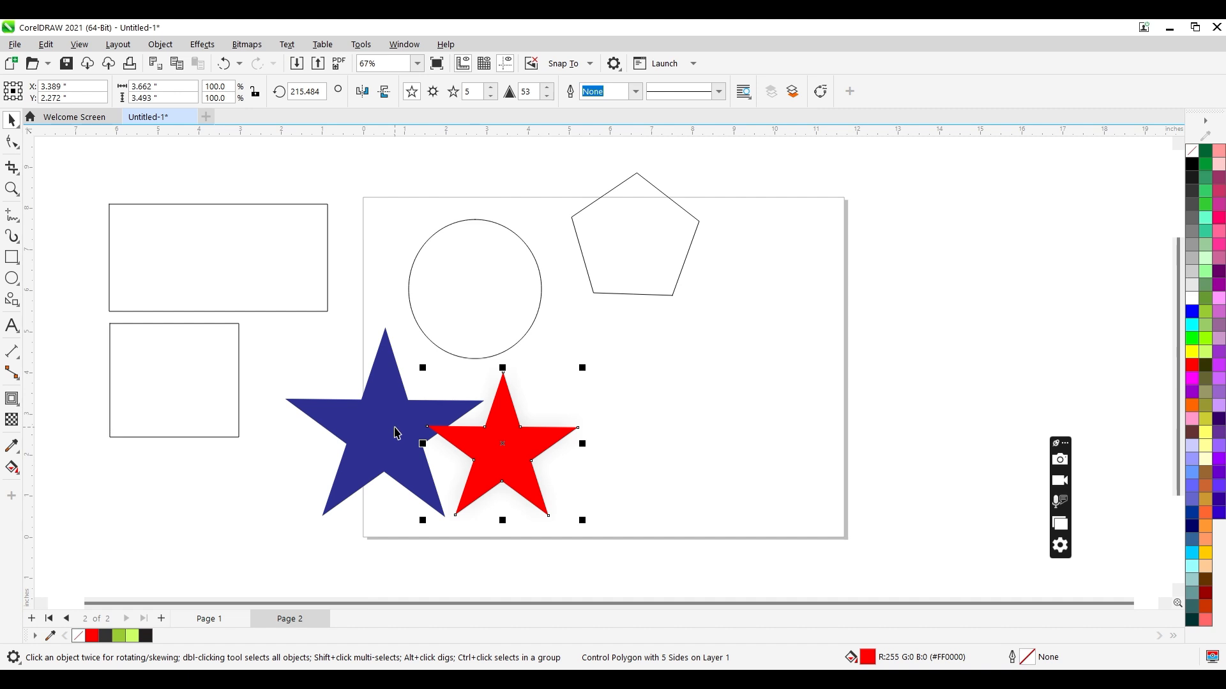
pyautogui.moveTo(491, 450); pyautogui.dragTo(376, 433)
pyautogui.hotkey('ctrl', 'z')
pyautogui.hotkey('ctrl', 'z')
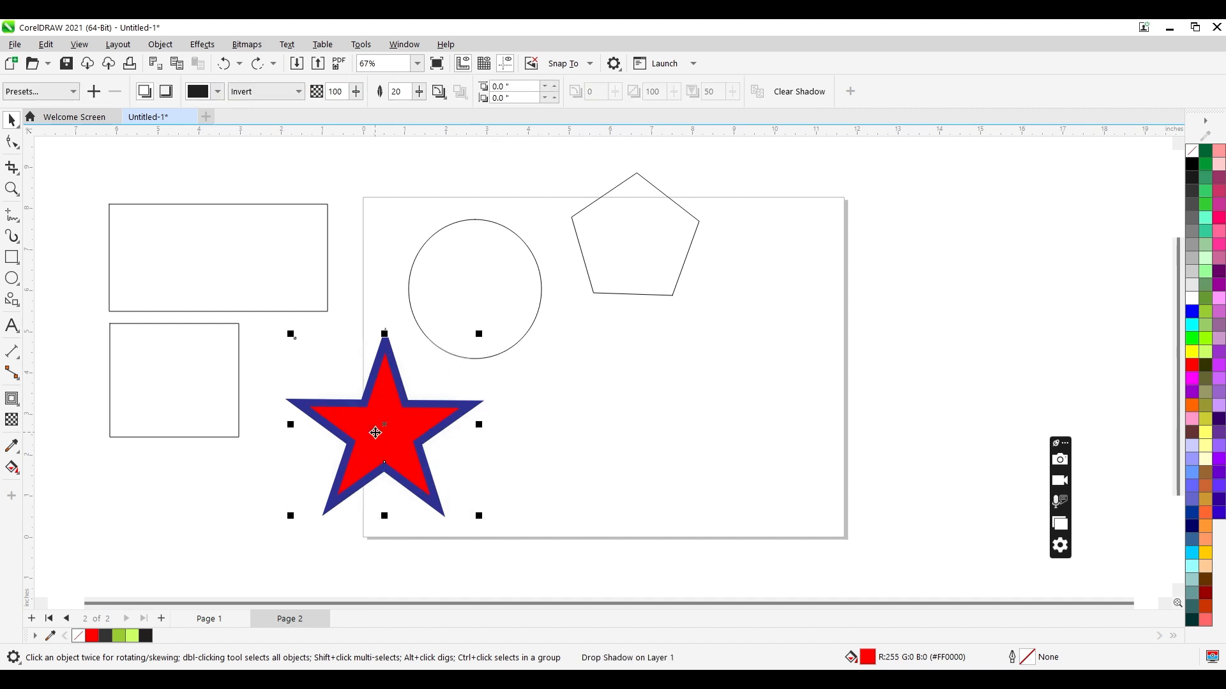
# Delete the blue contour star from behind the red star and move the red star to about X 0.897, Y 3.063 inches.
pyautogui.click(498, 428)
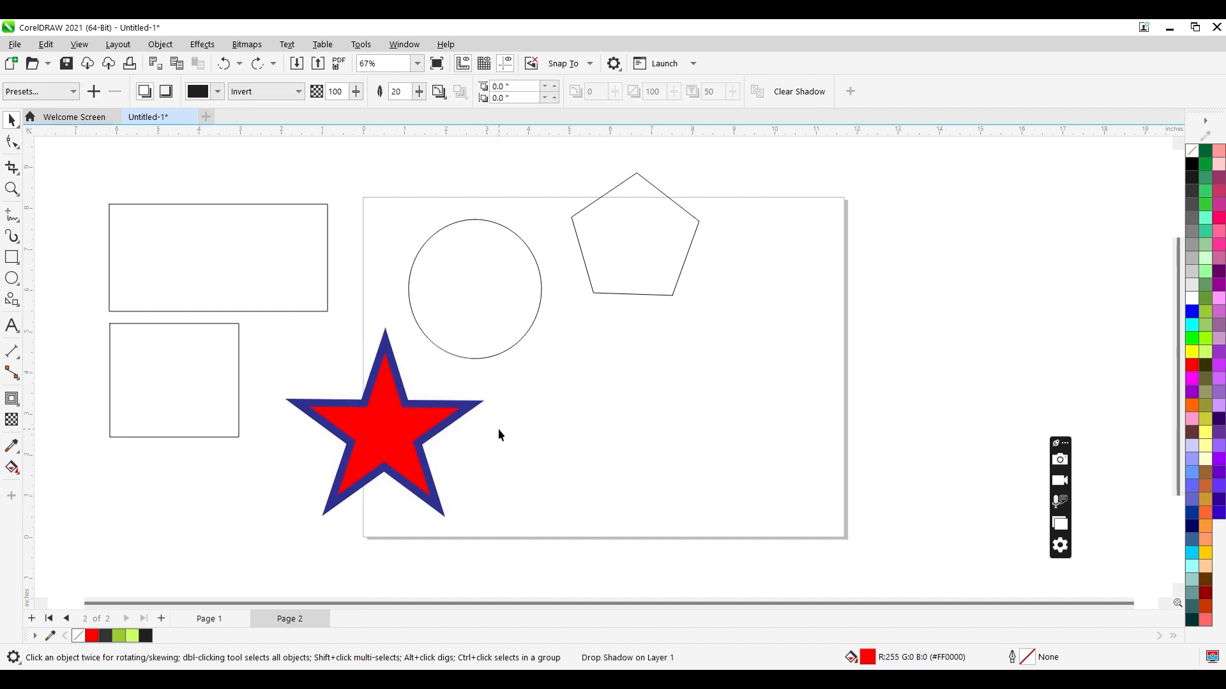
pyautogui.click(393, 410)
pyautogui.moveTo(393, 410); pyautogui.dragTo(522, 422)
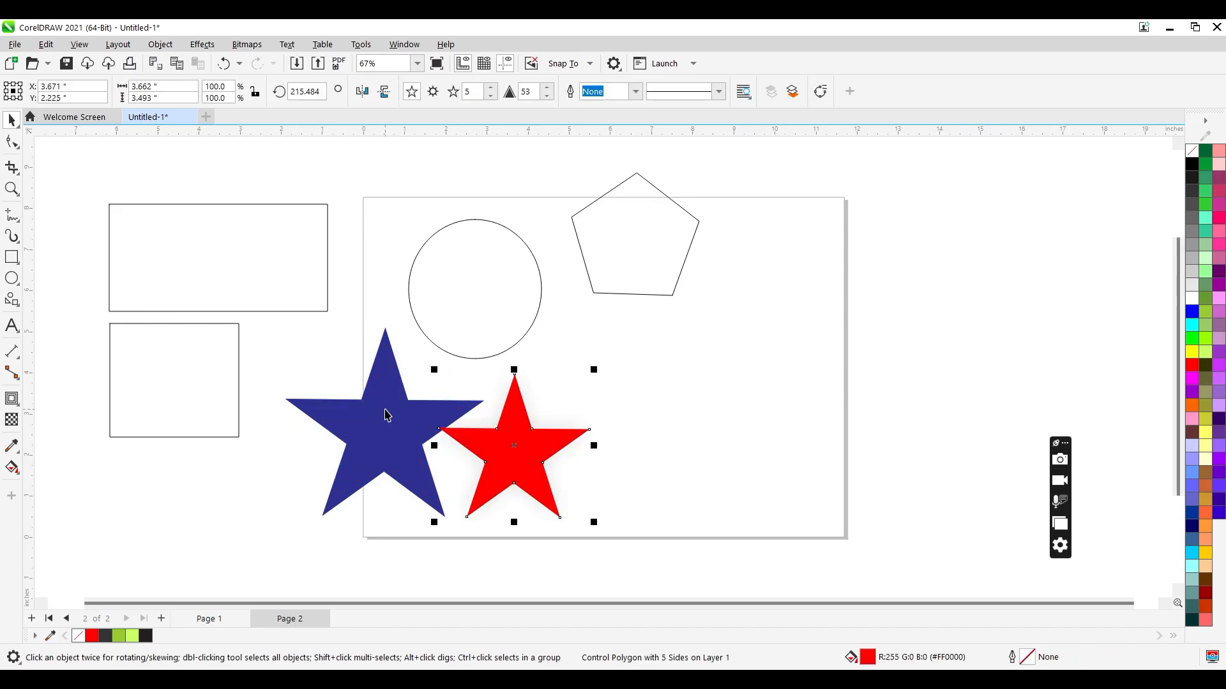
pyautogui.click(387, 415)
pyautogui.press('Delete')
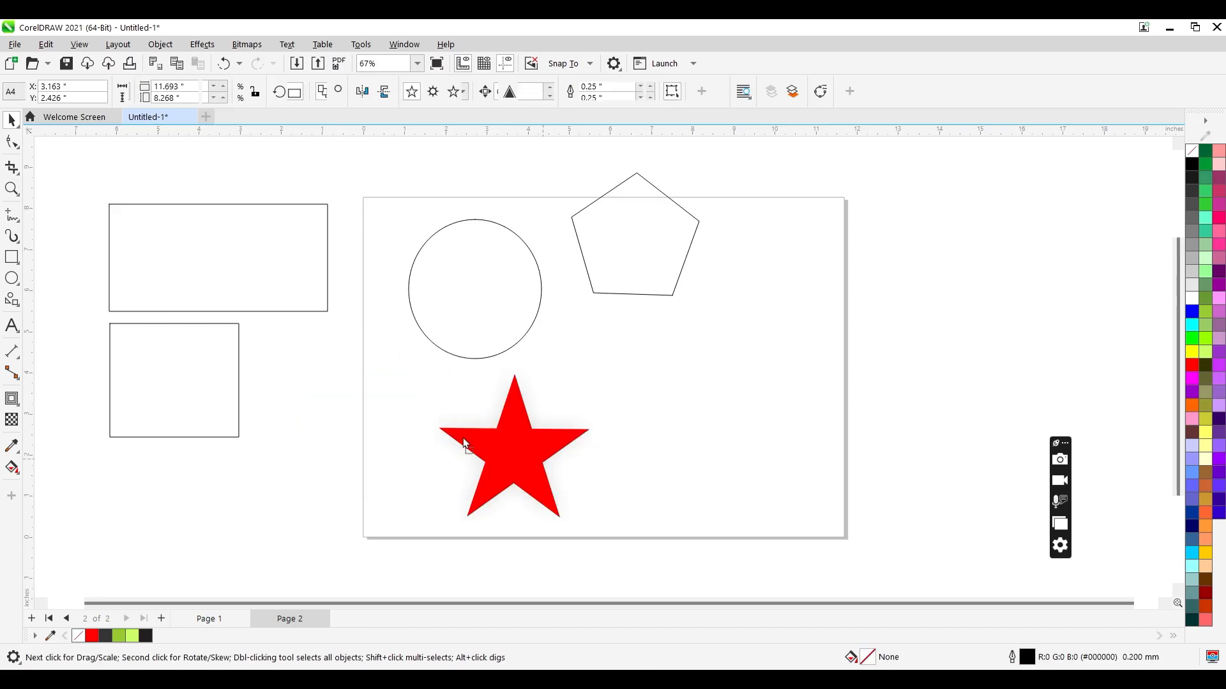
pyautogui.moveTo(464, 443); pyautogui.dragTo(350, 409)
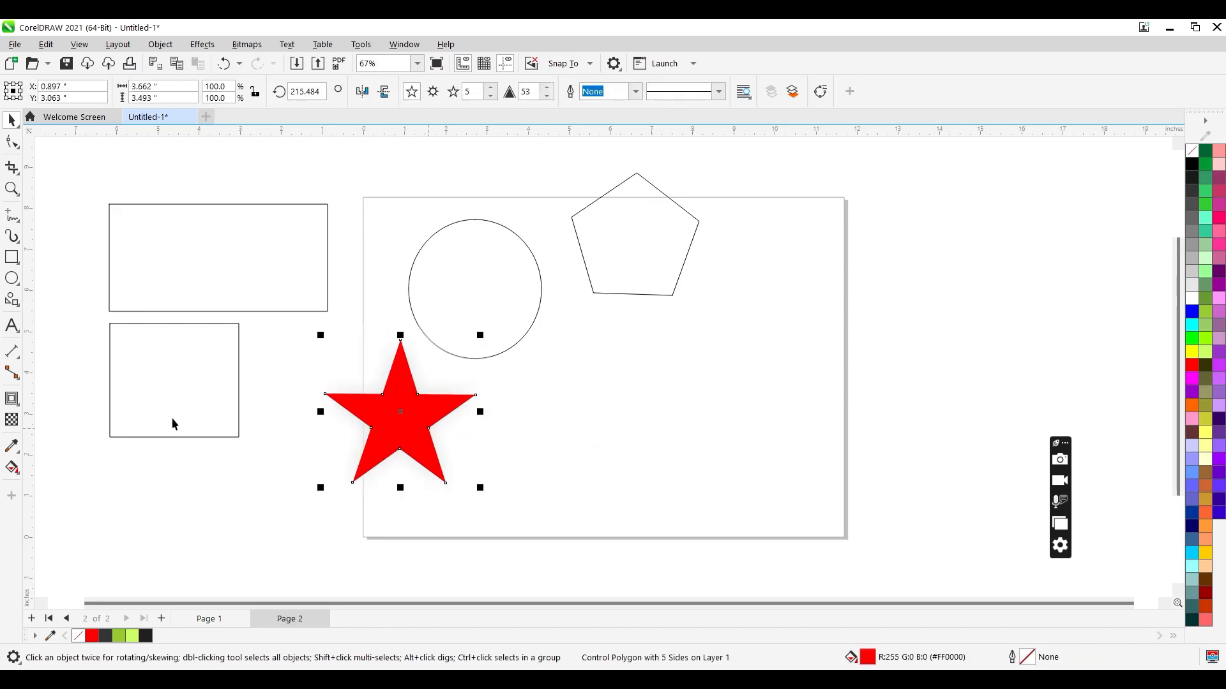
pyautogui.click(19, 408)
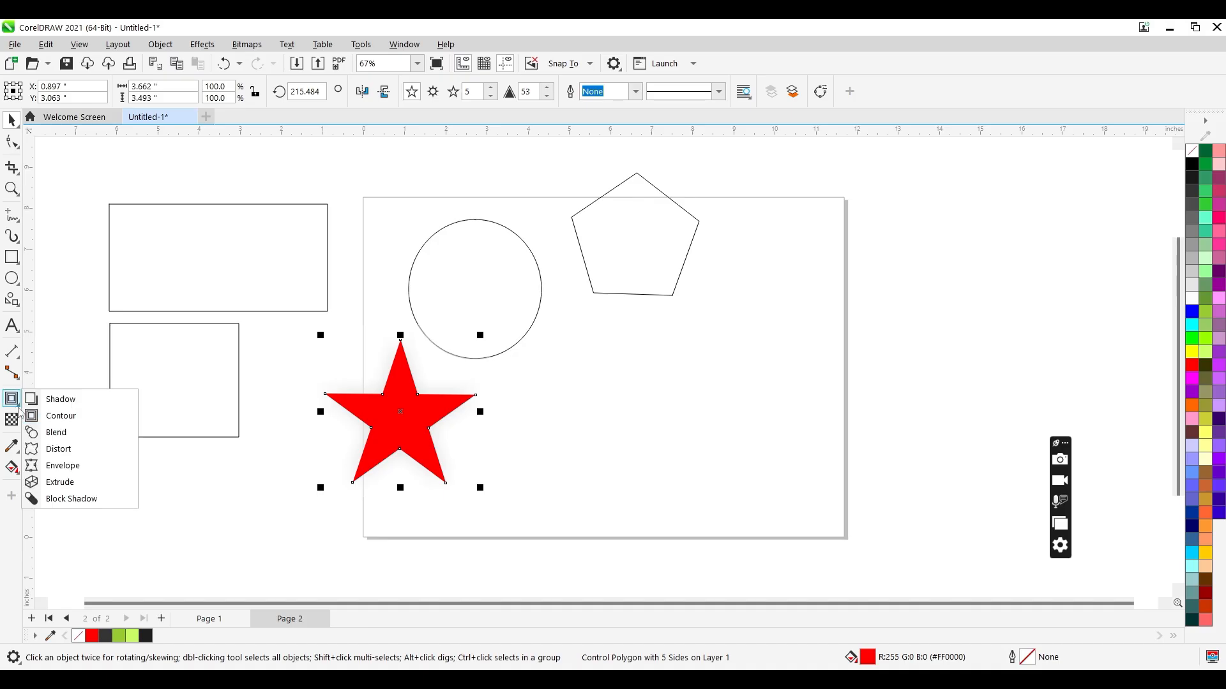
pyautogui.click(69, 436)
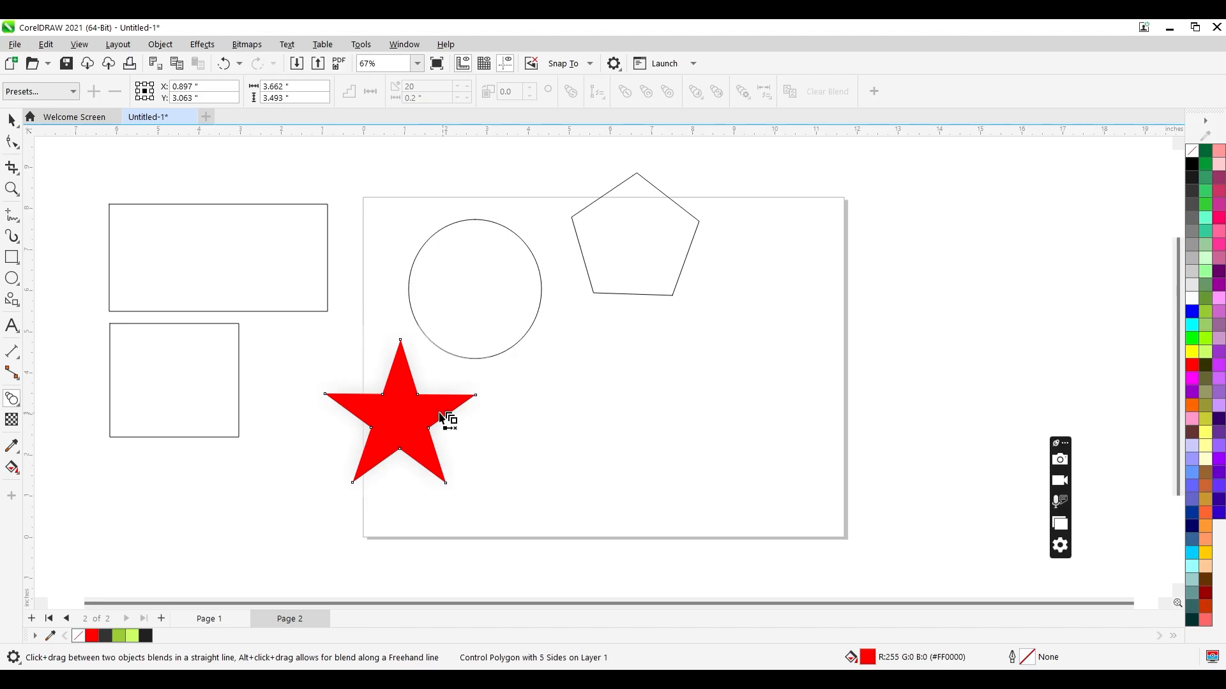
pyautogui.click(332, 400)
pyautogui.press('space')
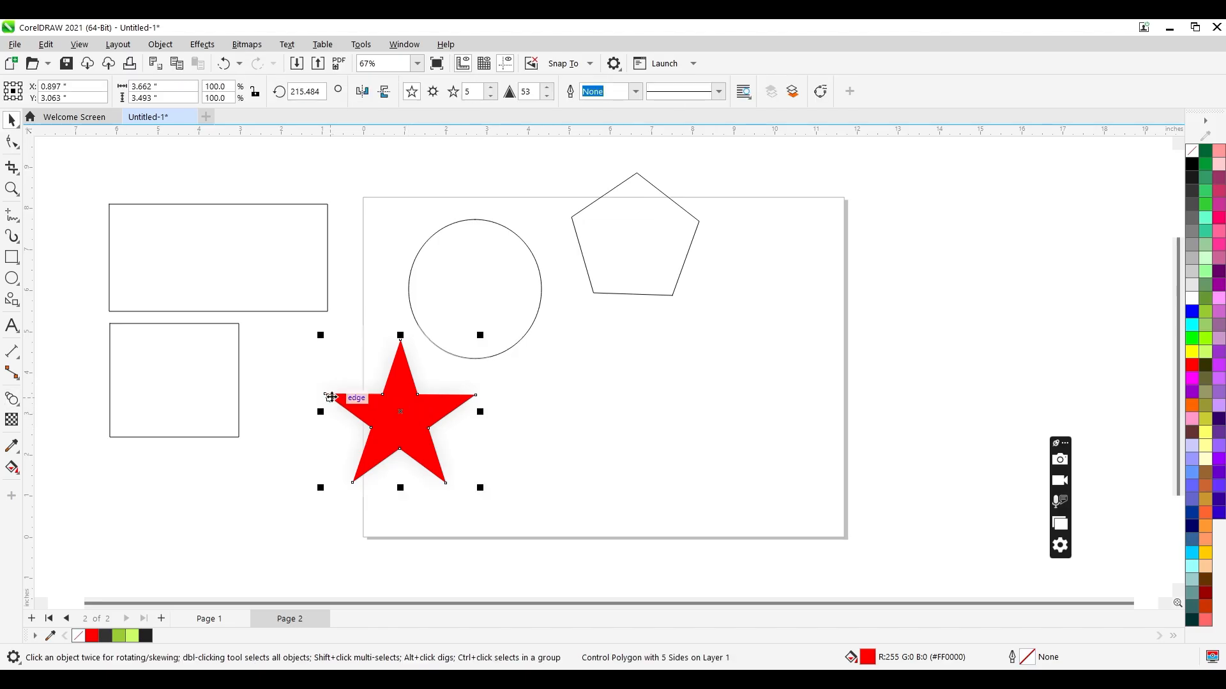
# Move the red star to about X -0.722, Y 4.305 inches, clear of the circle.
pyautogui.moveTo(400, 413); pyautogui.dragTo(353, 369)
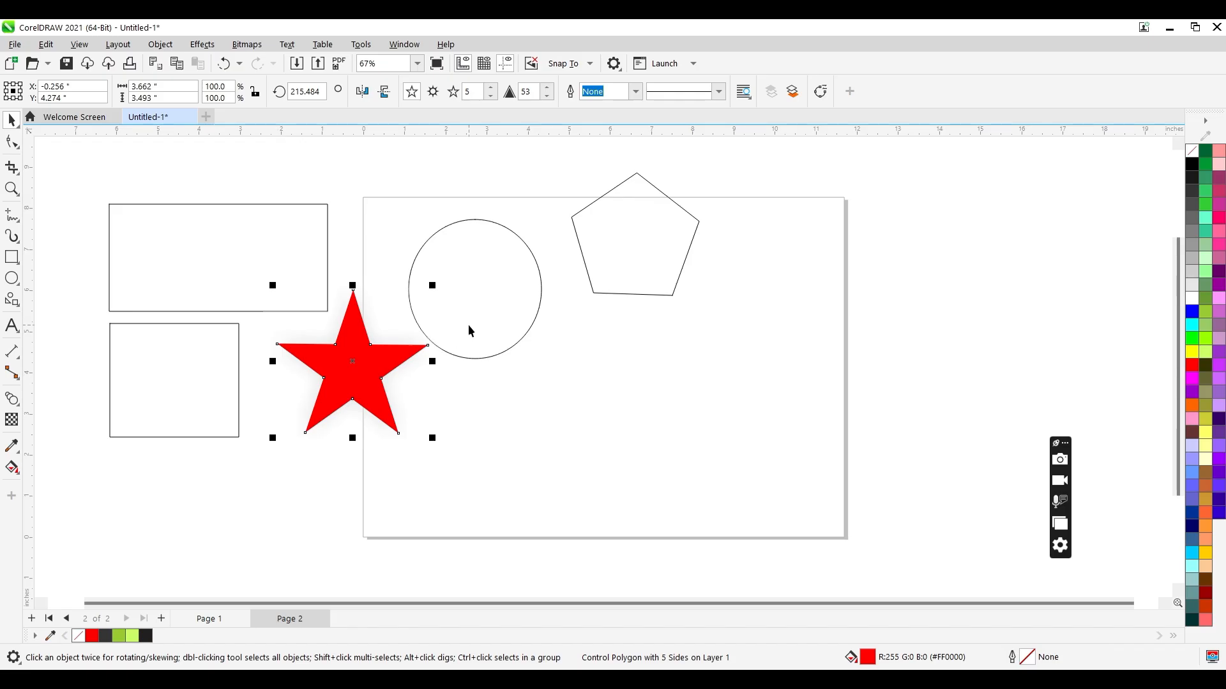
pyautogui.moveTo(361, 355); pyautogui.dragTo(334, 354)
# Fill the circle with orange #FF6600 and place an overlapping red copy at about X 5.326, Y 4.235 inches.
pyautogui.moveTo(480, 284); pyautogui.dragTo(590, 338)
pyautogui.click(1192, 405)
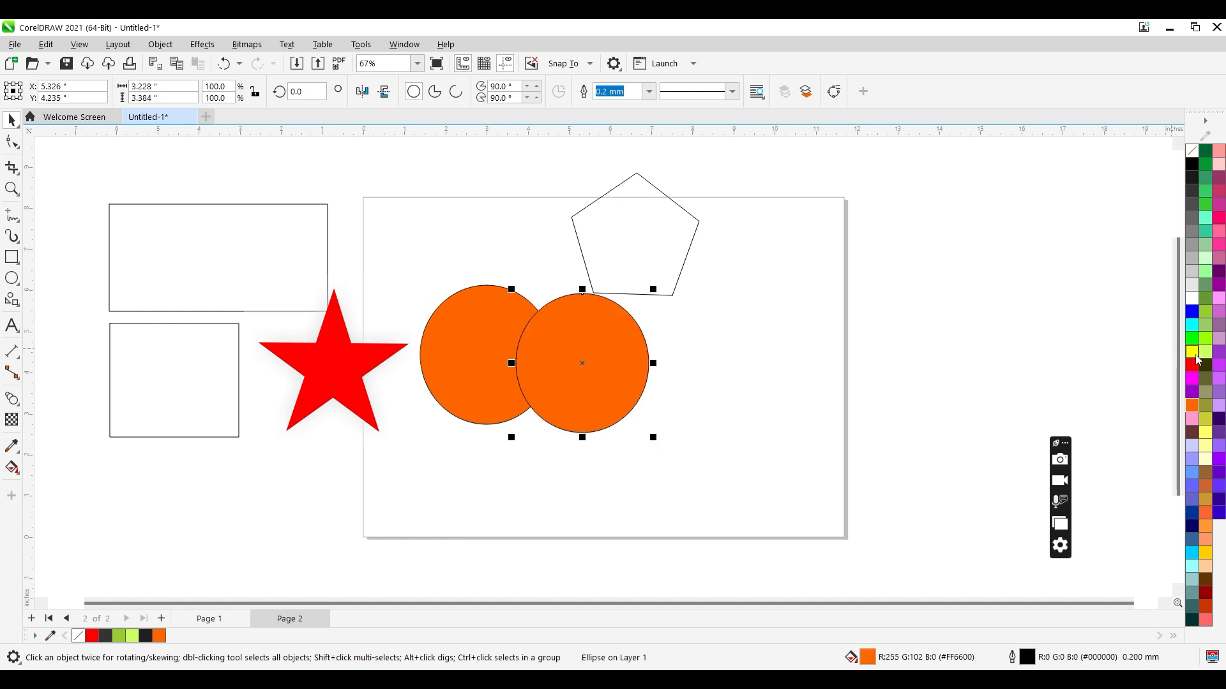
pyautogui.click(1193, 367)
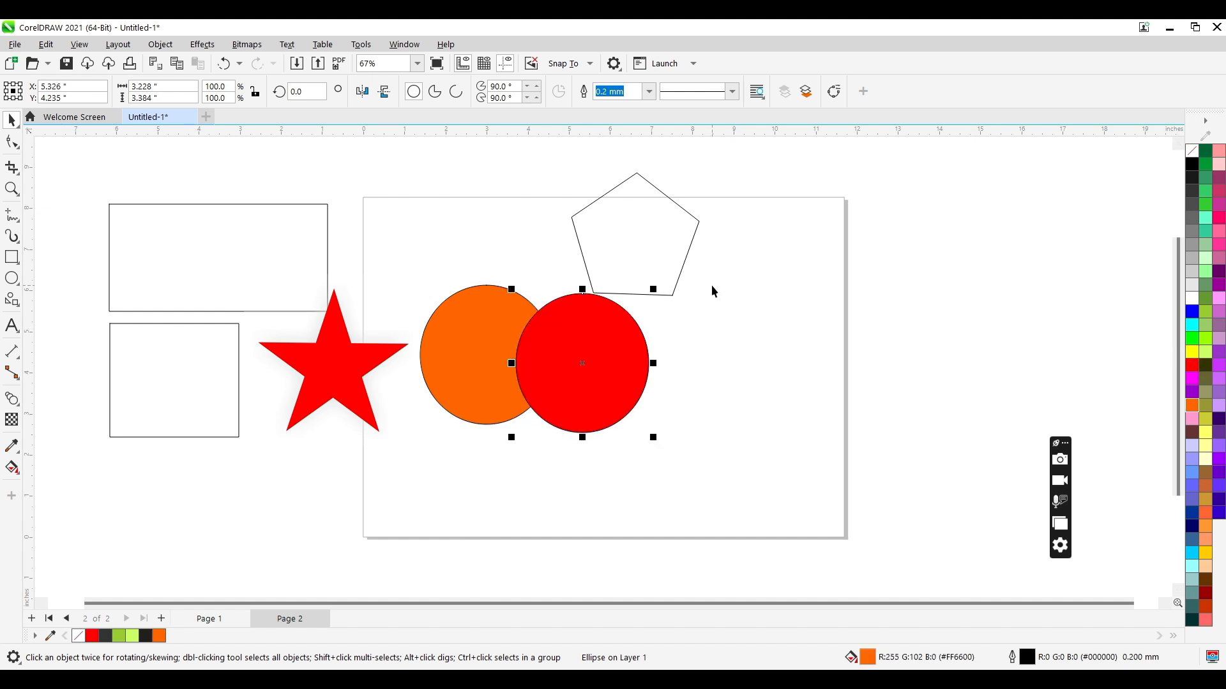
# Try the Blend tool's Straight 10 Step preset on the red circle.
pyautogui.click(11, 398)
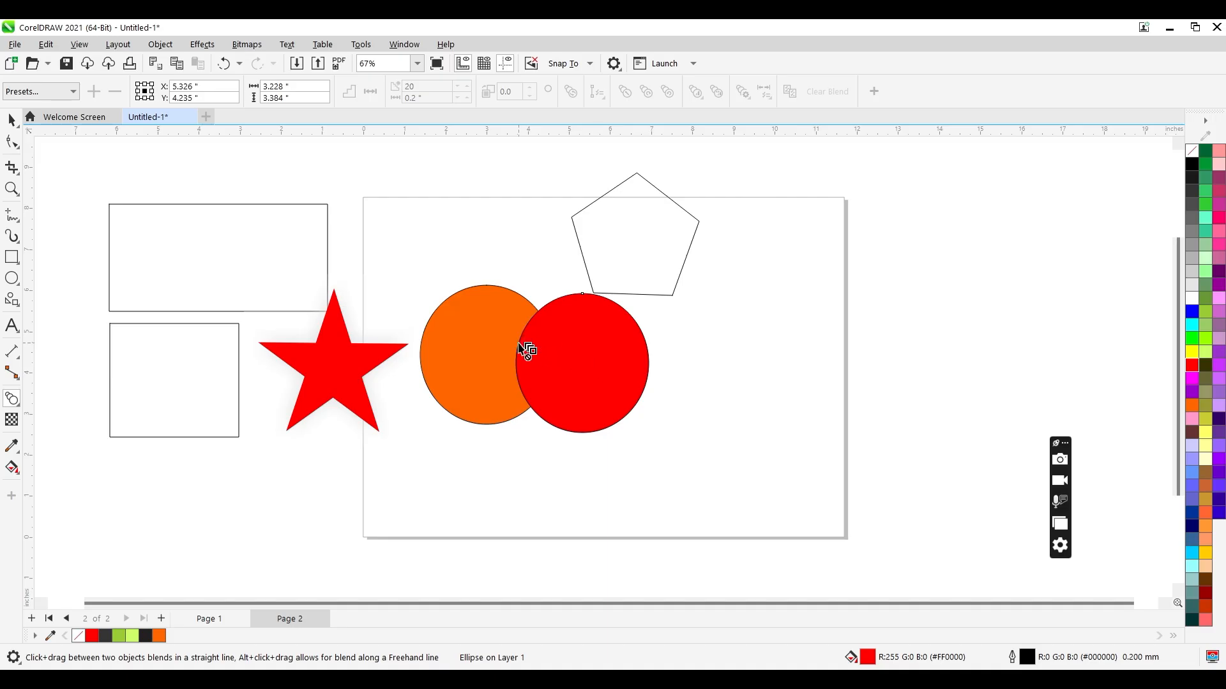
pyautogui.click(61, 92)
pyautogui.click(55, 123)
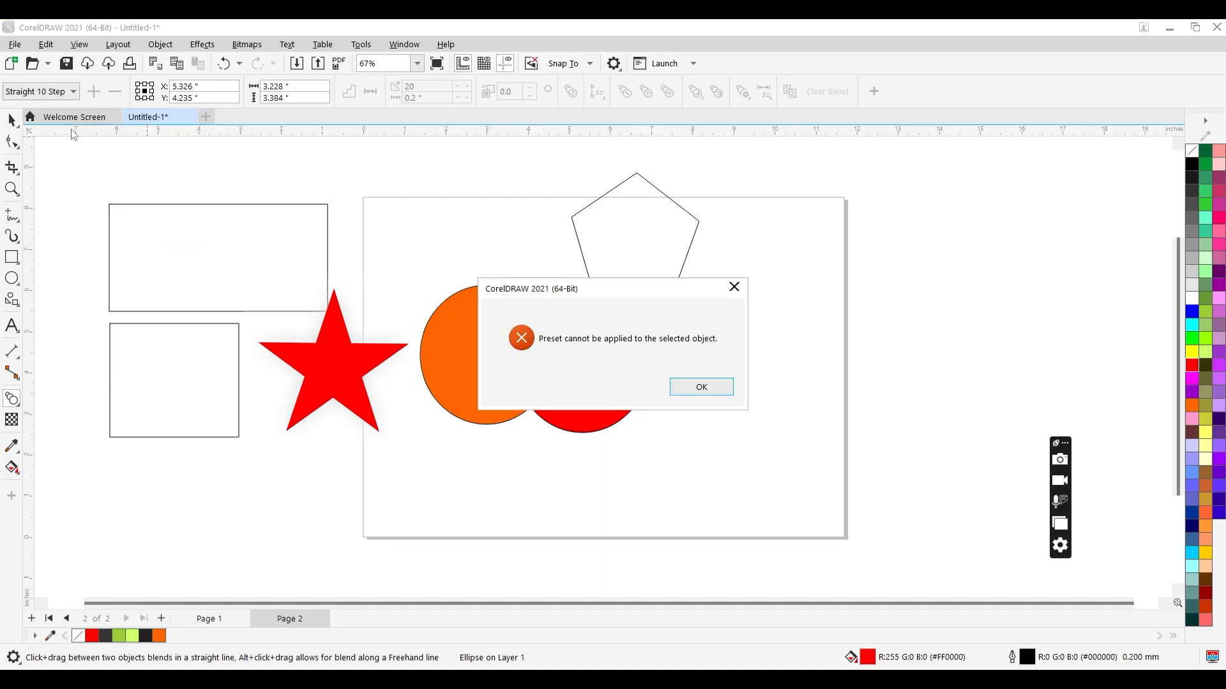
pyautogui.click(701, 387)
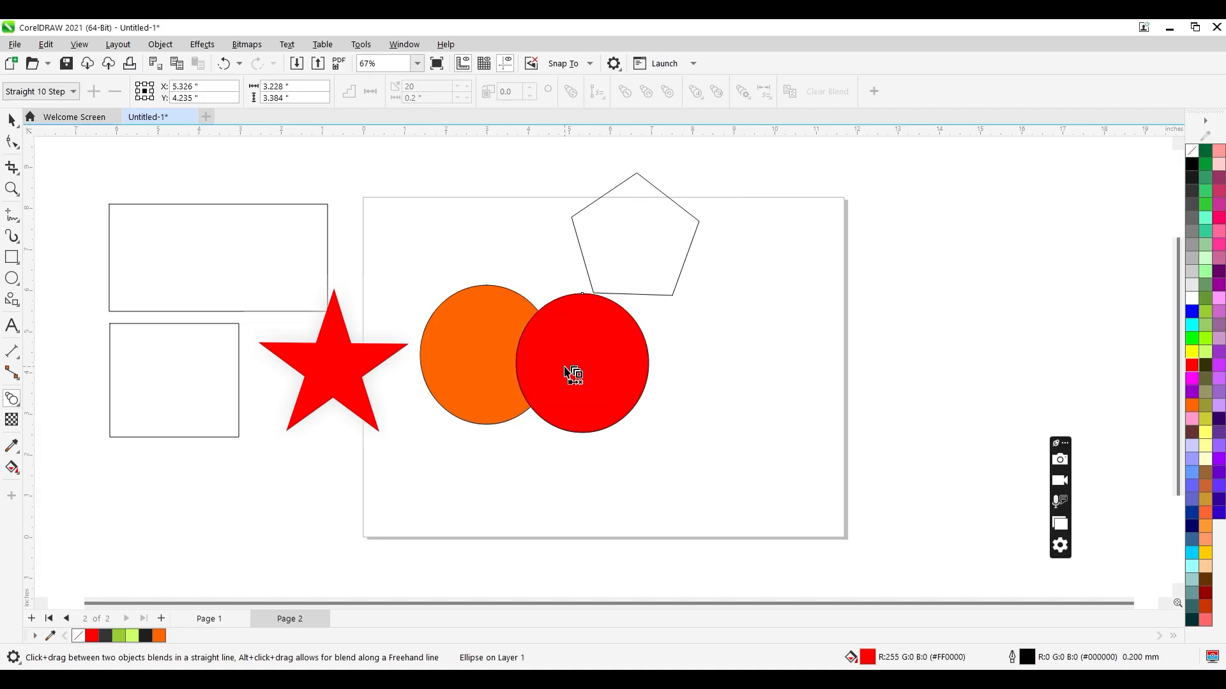
# Try the Loop Blend preset on the red circle.
pyautogui.press('space')
pyautogui.press('space')
pyautogui.click(40, 90)
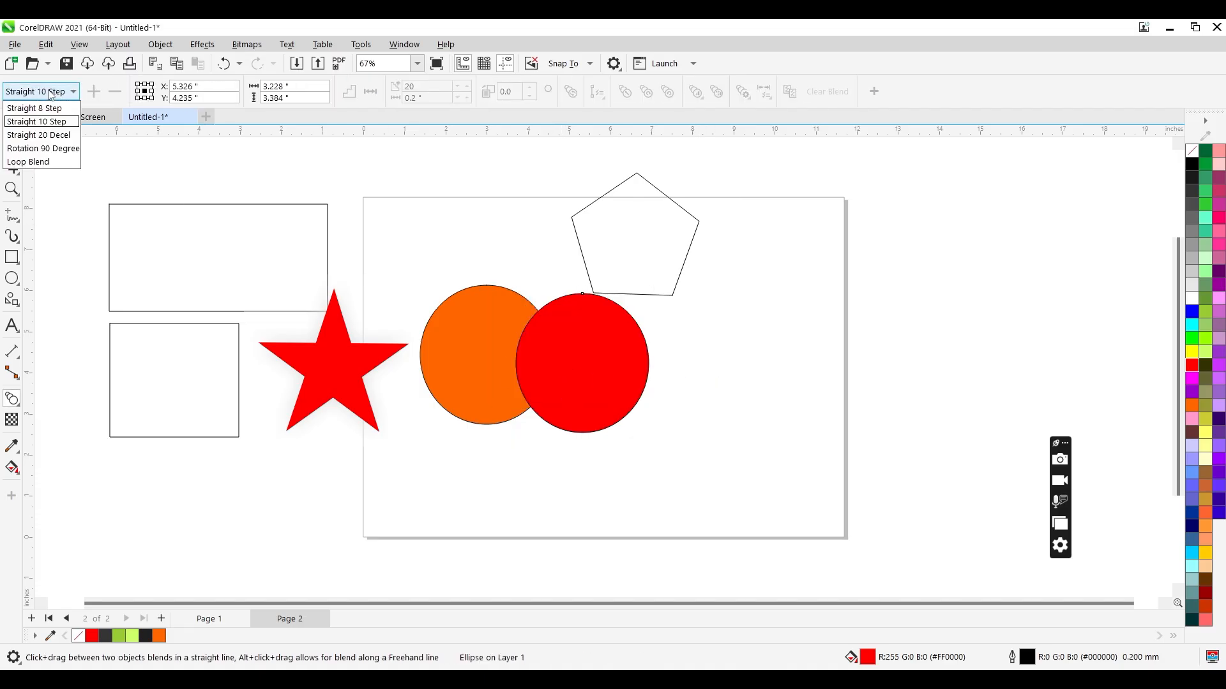
pyautogui.click(32, 161)
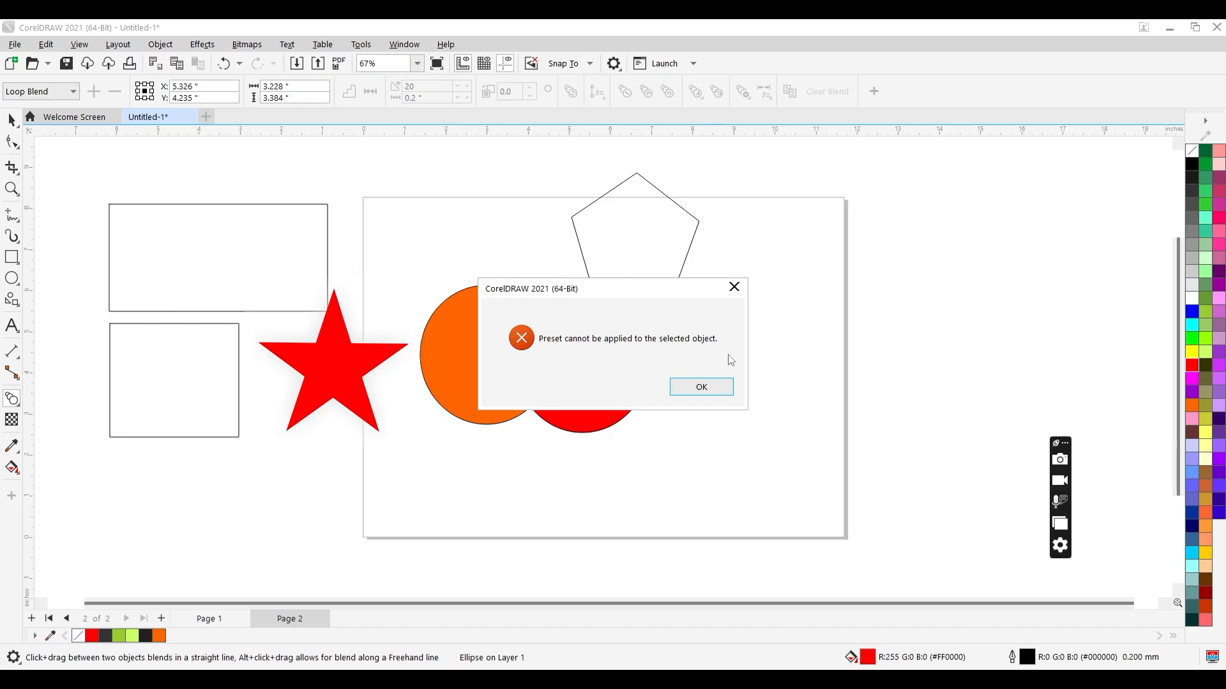
pyautogui.click(701, 387)
# Move the red circle further over the orange one, to about X 4.737, Y 4.405 inches.
pyautogui.press('space')
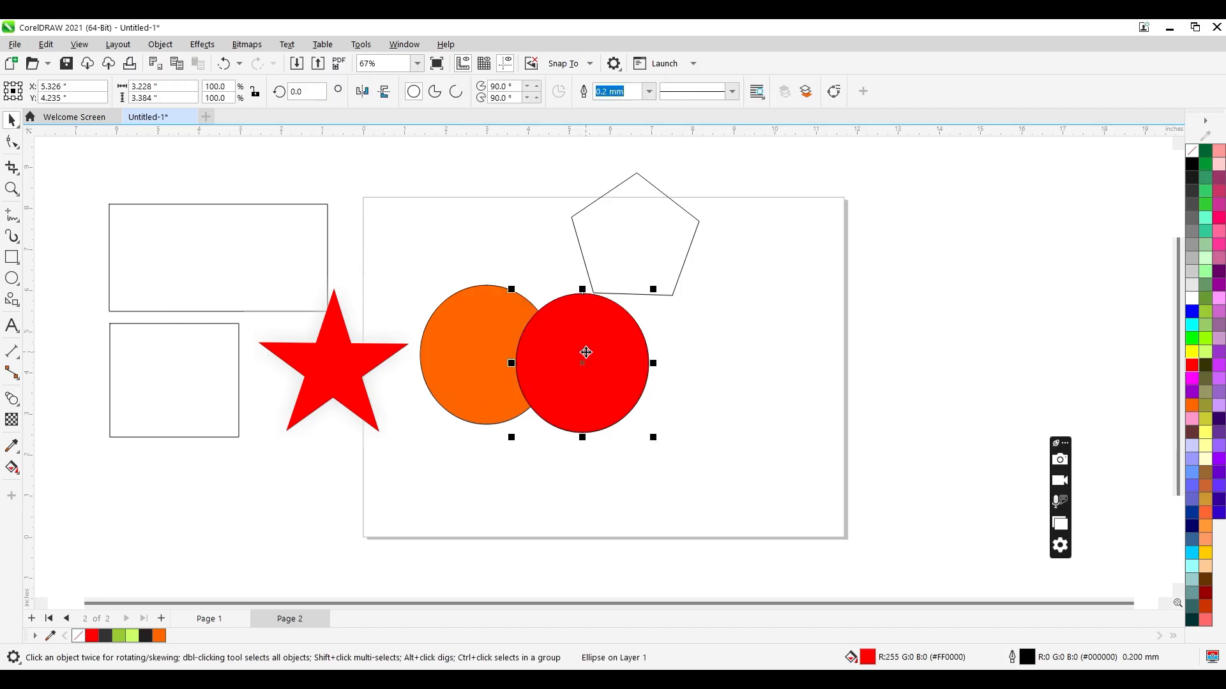
pyautogui.moveTo(566, 353); pyautogui.dragTo(543, 347)
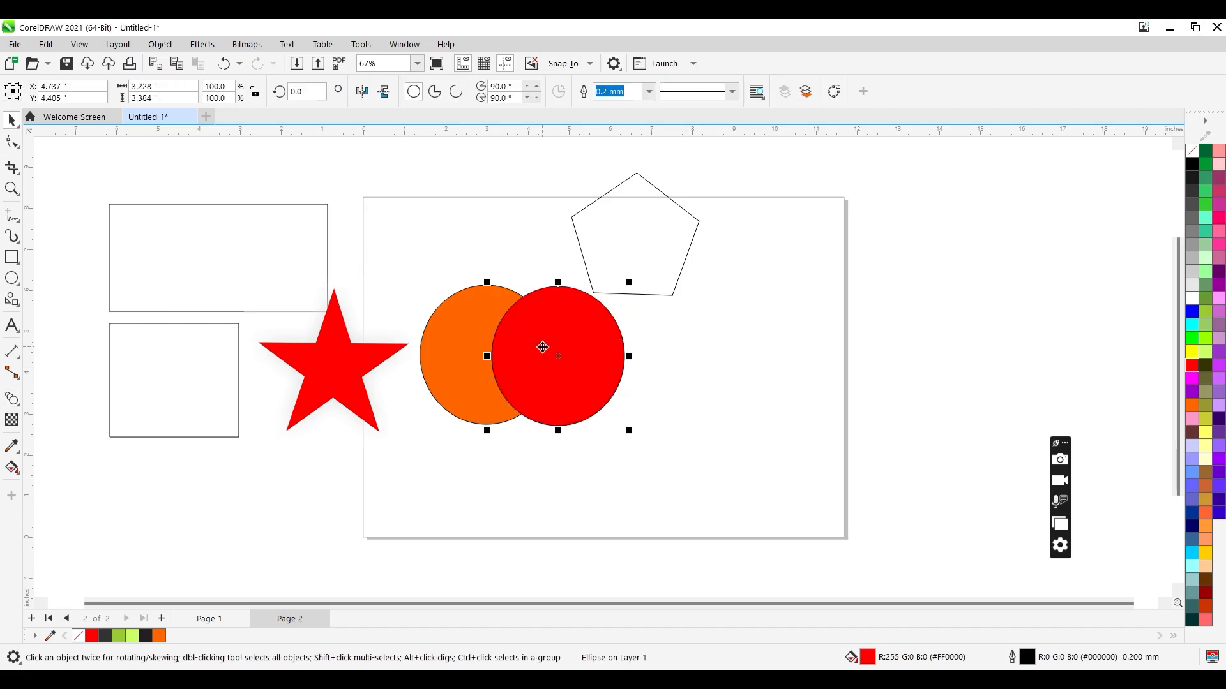
# Distort the red circle into a lobed shape with the Distort tool and place it clear of the orange circle.
pyautogui.click(20, 406)
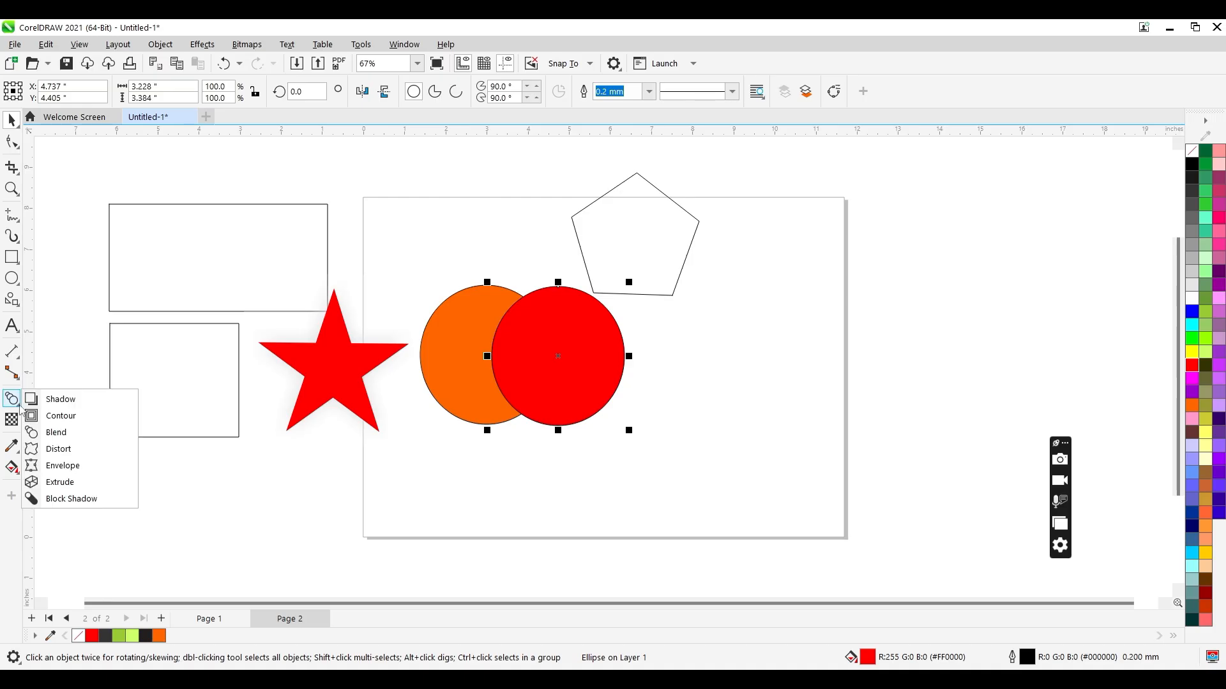
pyautogui.click(73, 450)
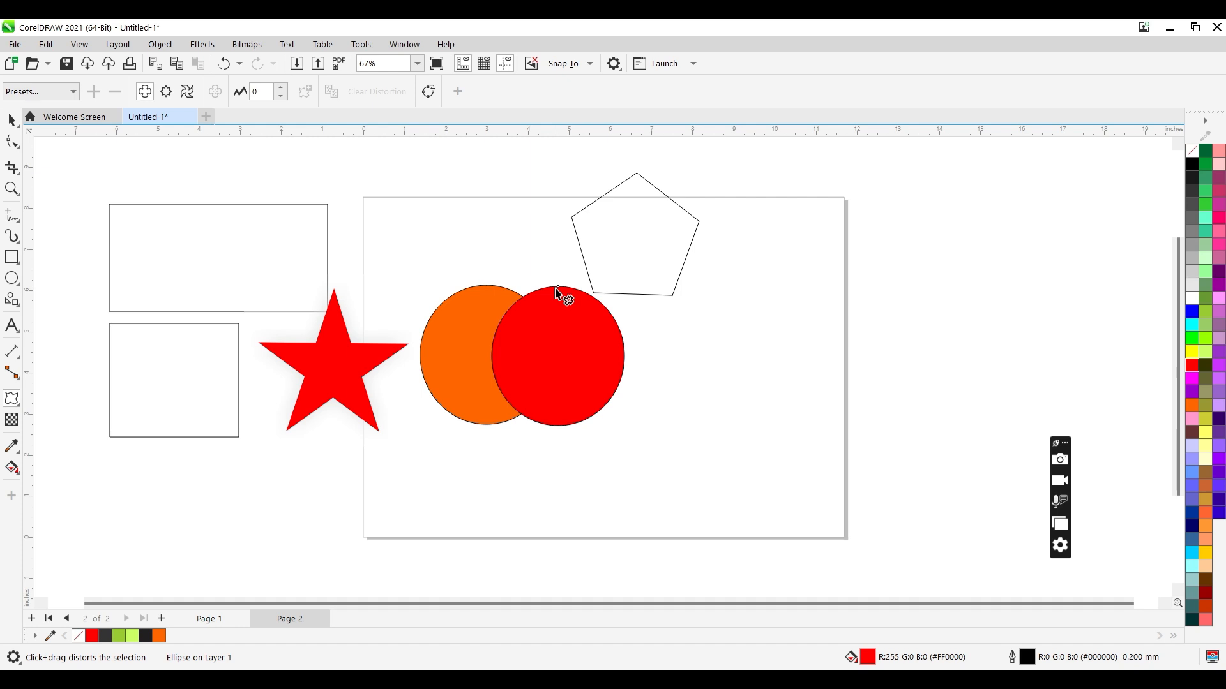
pyautogui.moveTo(557, 294); pyautogui.dragTo(675, 365)
pyautogui.press('space')
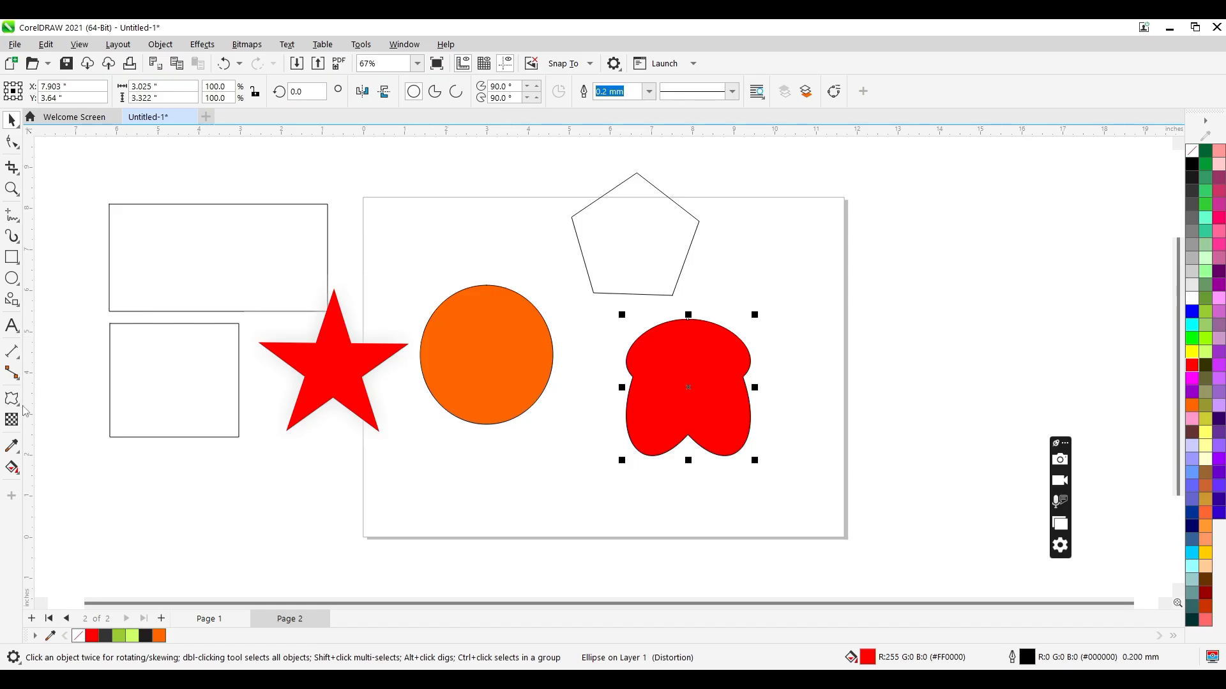
# Move the red star up so it overlaps the upper edge of the orange circle.
pyautogui.click(347, 375)
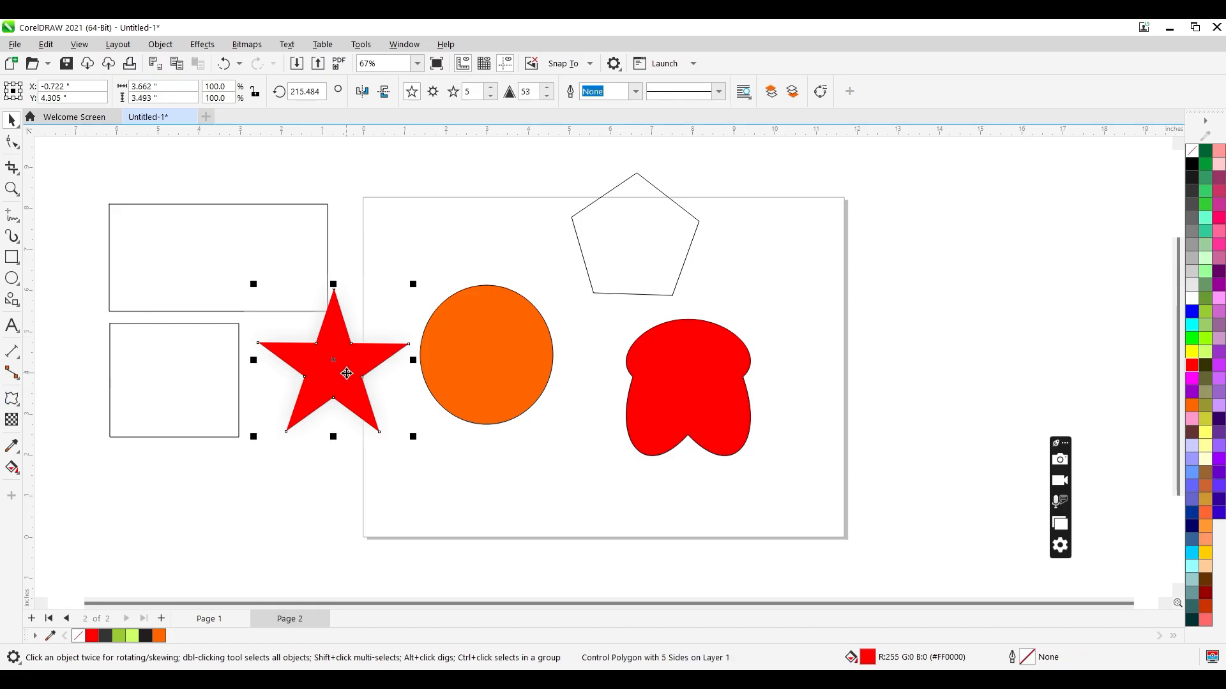
pyautogui.moveTo(347, 373); pyautogui.dragTo(437, 258)
# Move the smaller rectangle to about X -3.536, Y 3.381 inches and fill it with dark brown #663333.
pyautogui.moveTo(190, 370); pyautogui.dragTo(226, 392)
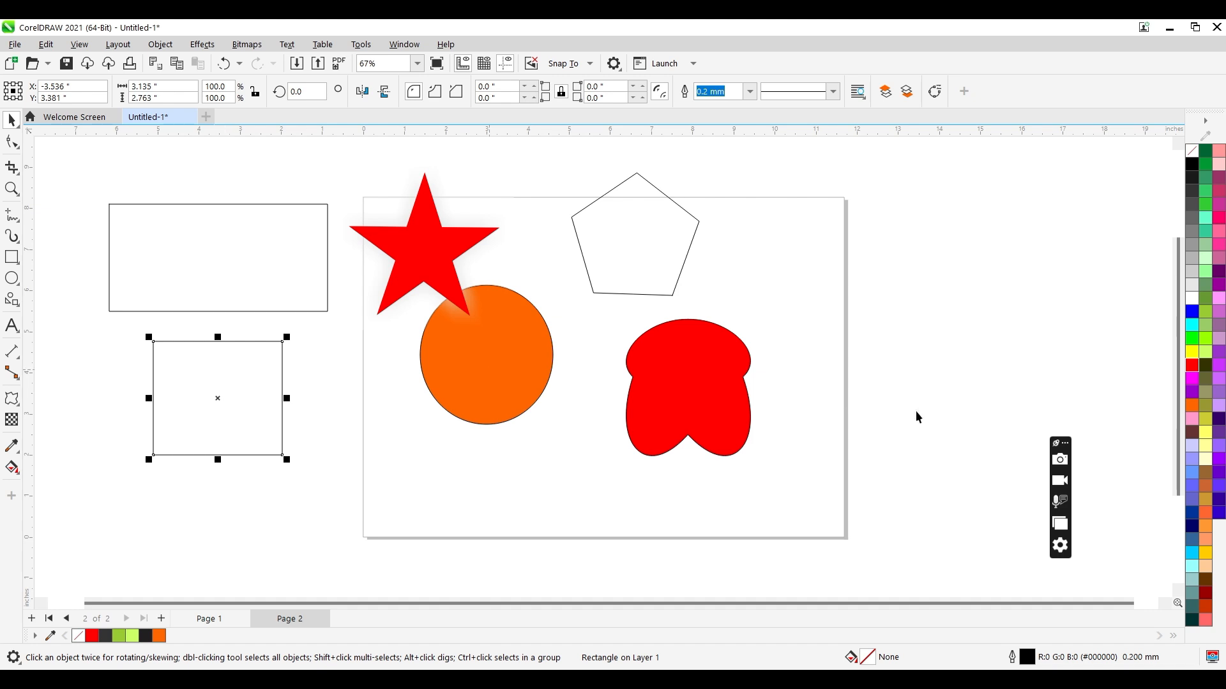
pyautogui.click(1191, 432)
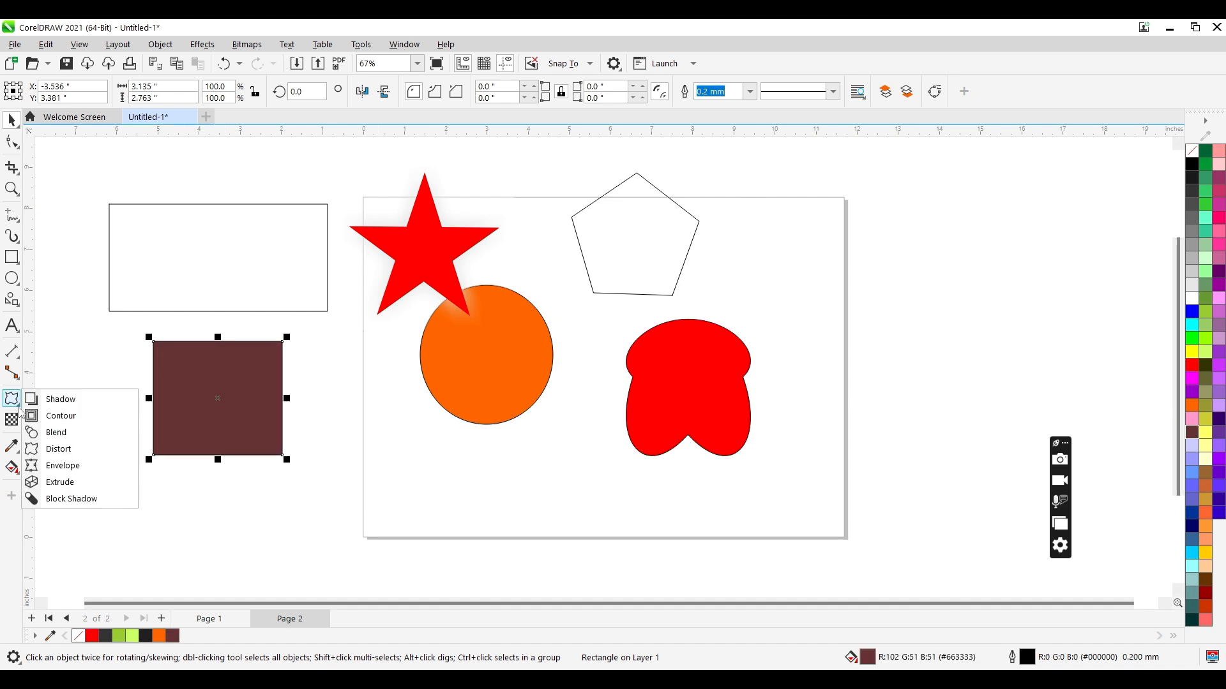
# Apply an envelope to the brown rectangle, bulge all four sides outward, and move it to about X -2.965, Y 6.278 inches.
pyautogui.click(12, 419)
pyautogui.click(12, 398)
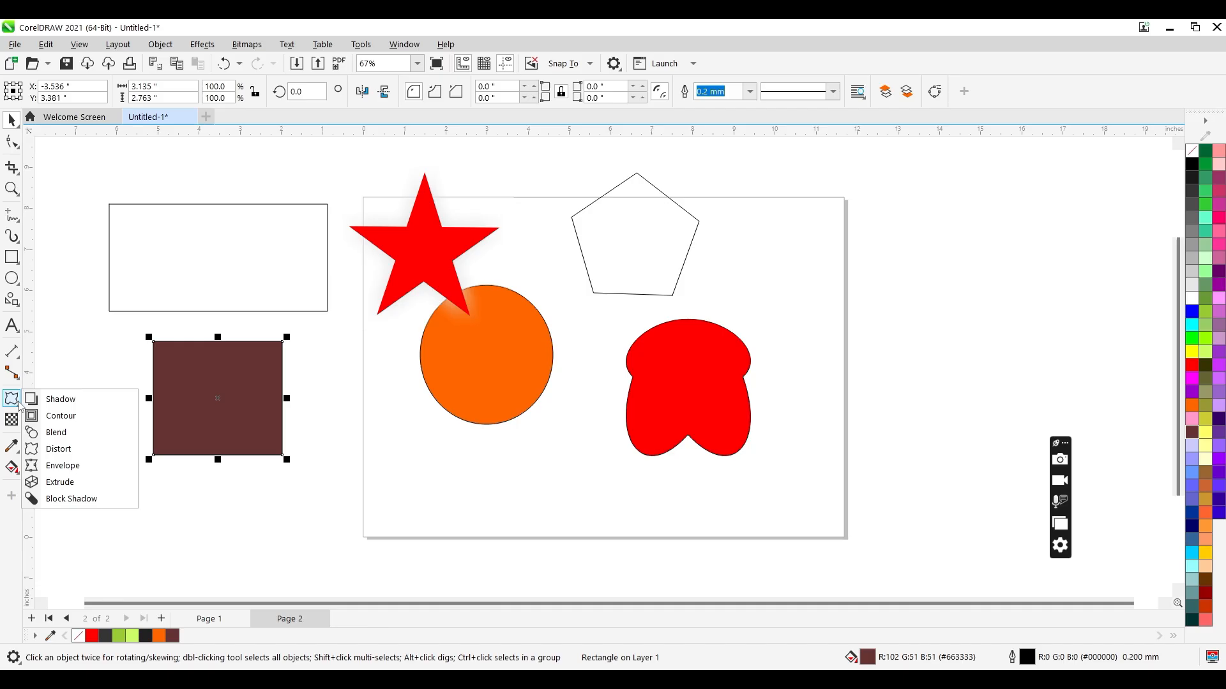
pyautogui.click(90, 466)
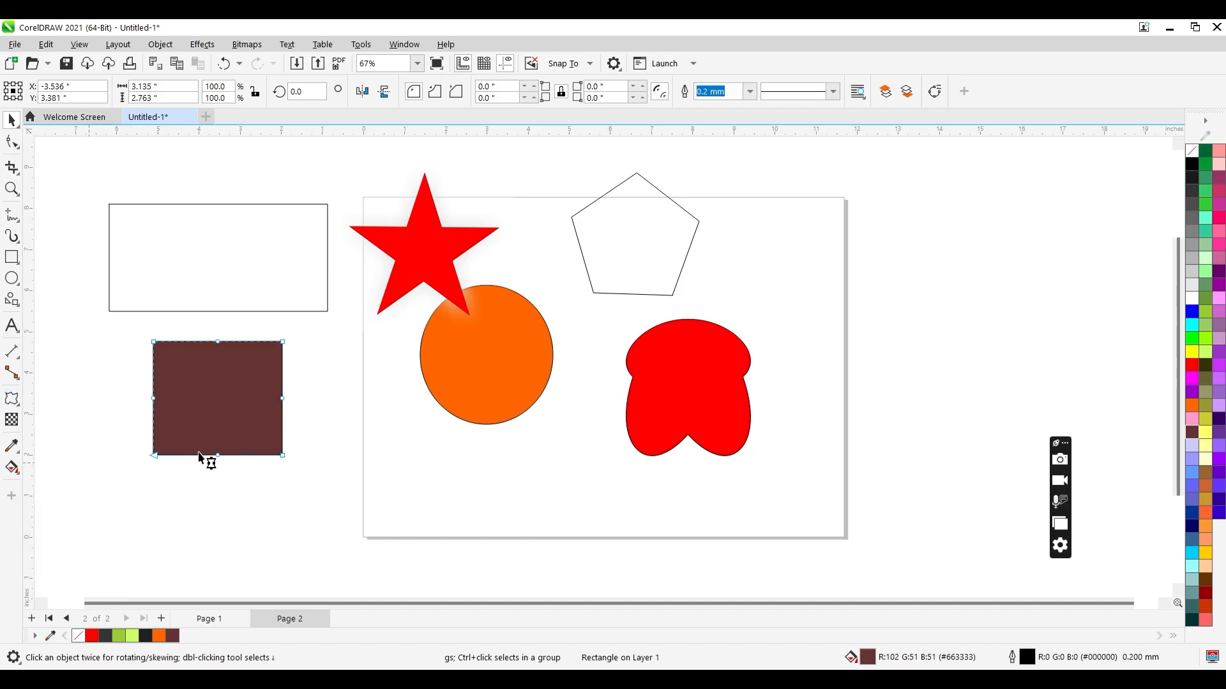
pyautogui.moveTo(218, 455); pyautogui.dragTo(220, 509)
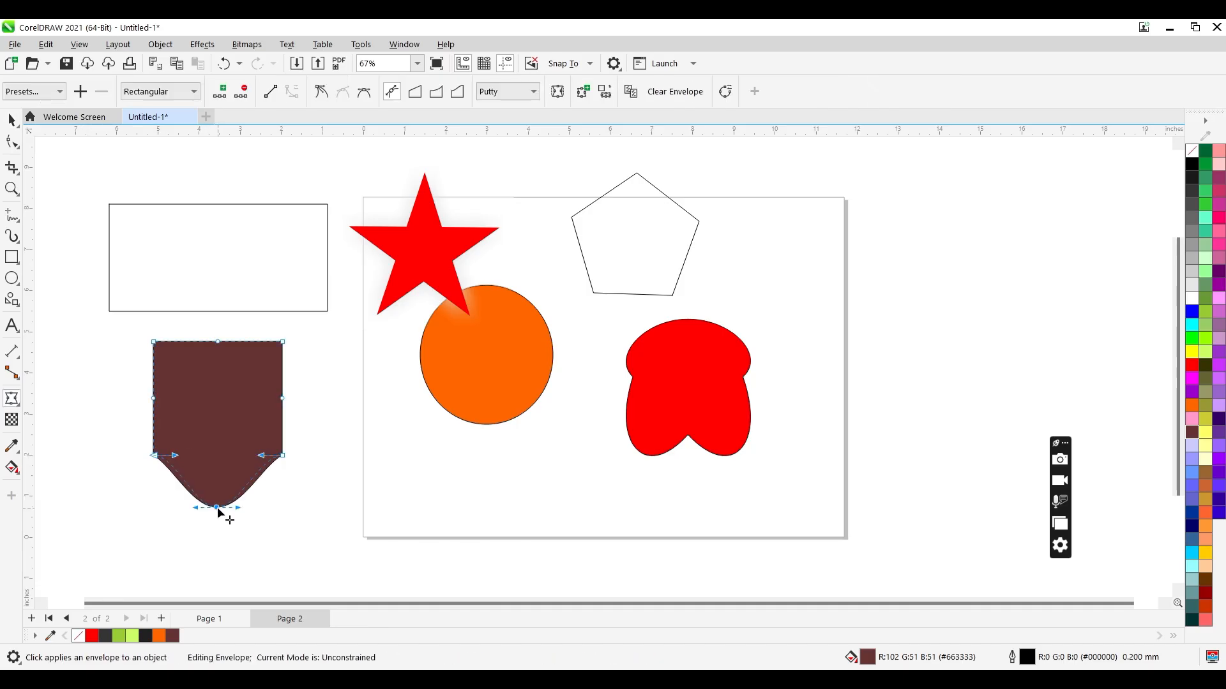
pyautogui.moveTo(283, 401); pyautogui.dragTo(315, 367)
pyautogui.moveTo(224, 345); pyautogui.dragTo(218, 303)
pyautogui.moveTo(156, 396); pyautogui.dragTo(201, 280)
pyautogui.press('space')
pyautogui.click(20, 410)
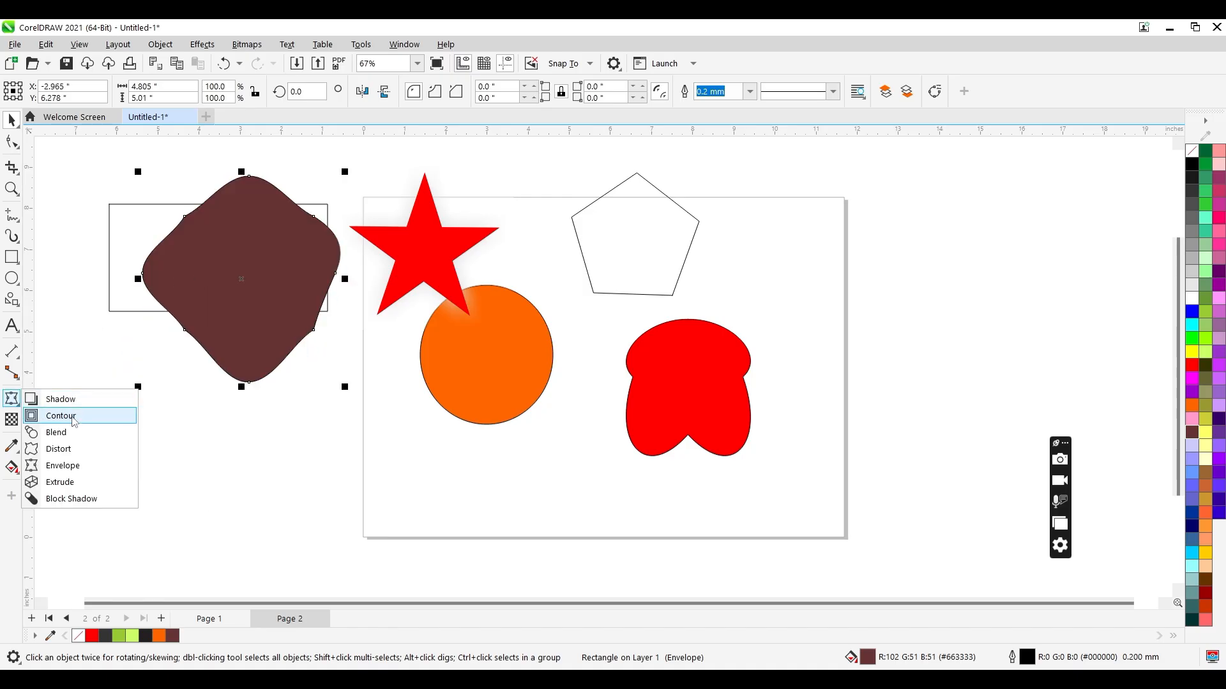
pyautogui.click(82, 359)
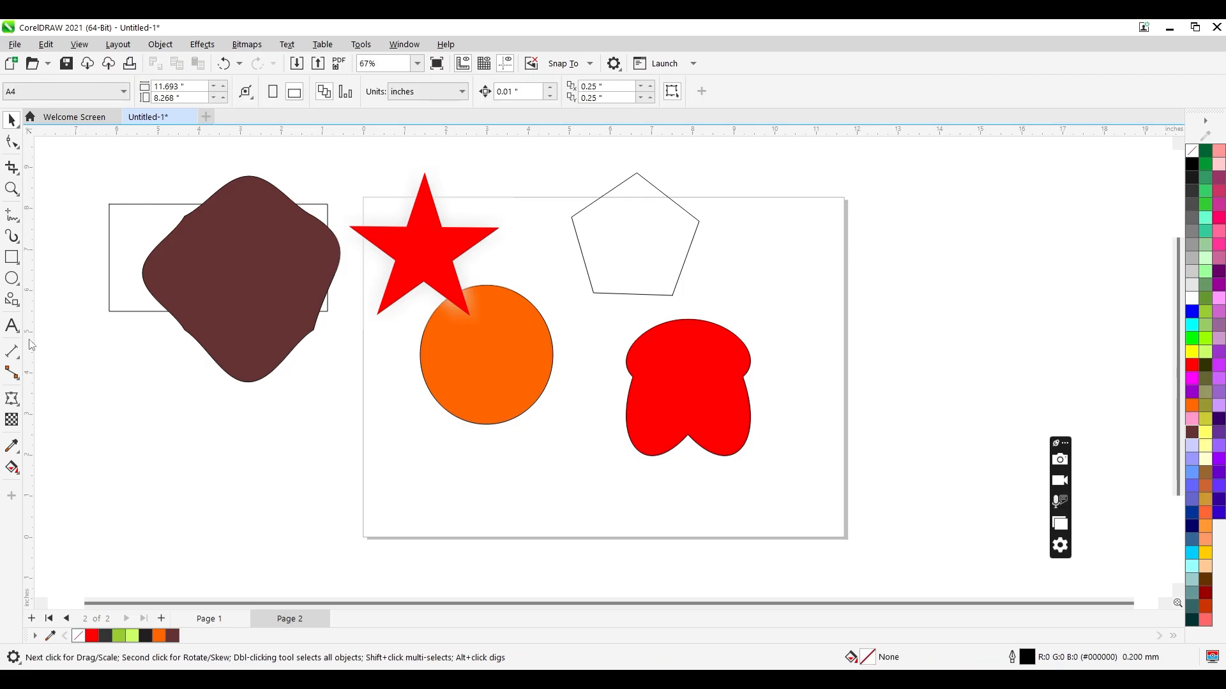
# Add the text "tayor" in the empty area below the brown shape.
pyautogui.click(12, 326)
pyautogui.click(136, 396)
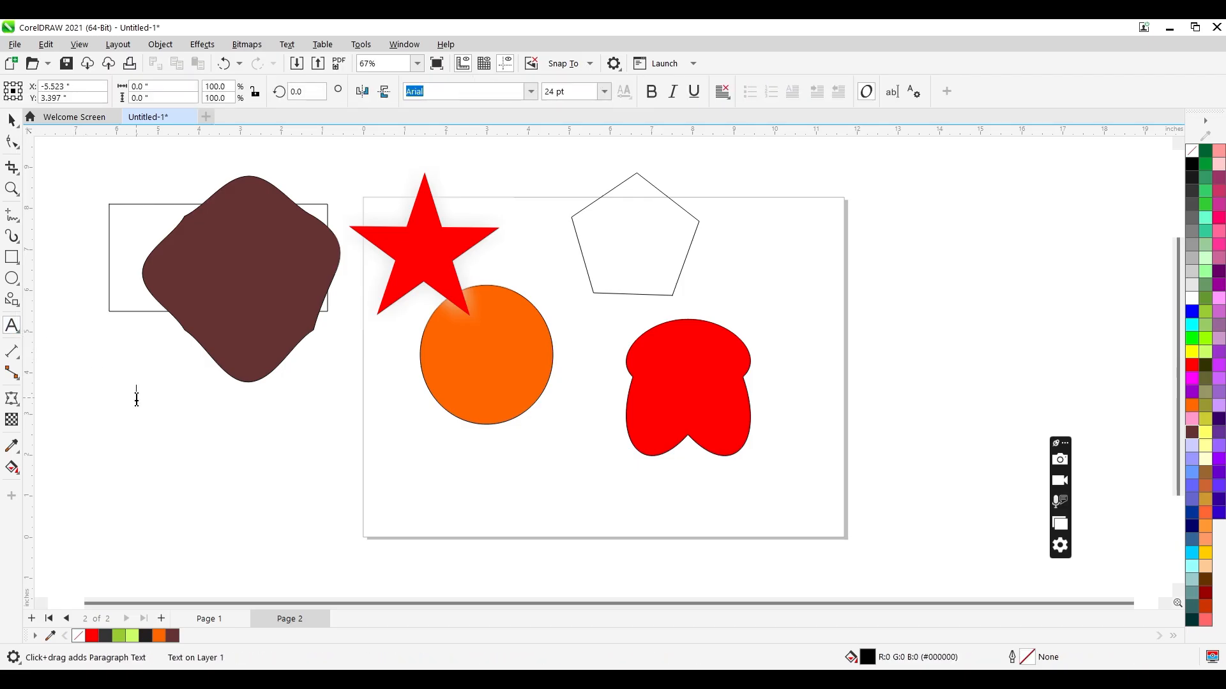
pyautogui.write('ayor')
pyautogui.hotkey('ctrl', 'space')
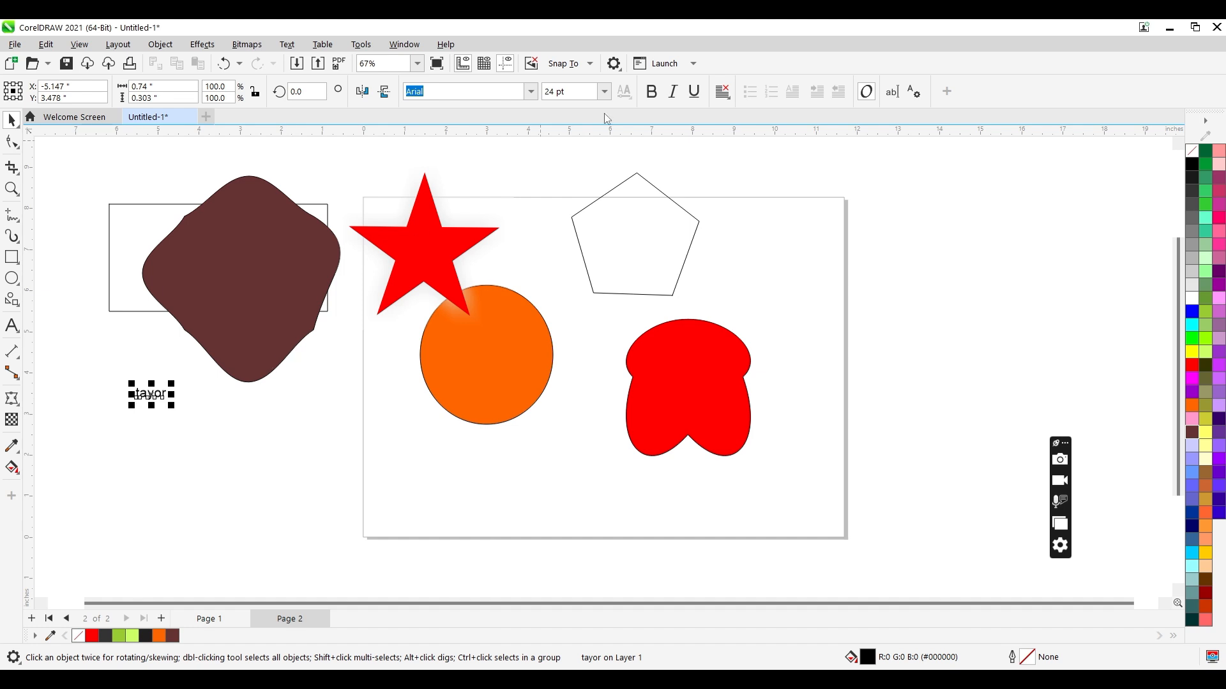
# Set the text in Pricedown, enlarge it to about 95.48 pt, and move it to about X -3.272, Y 2.0 inches.
pyautogui.click(529, 96)
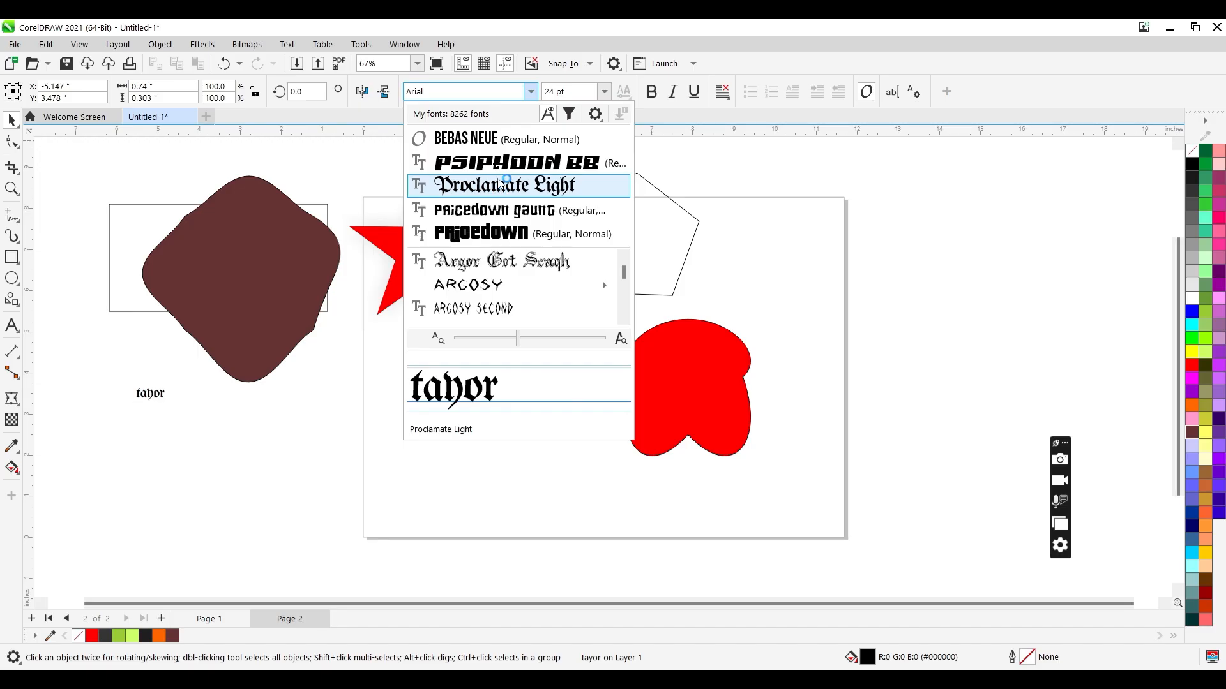
pyautogui.click(505, 233)
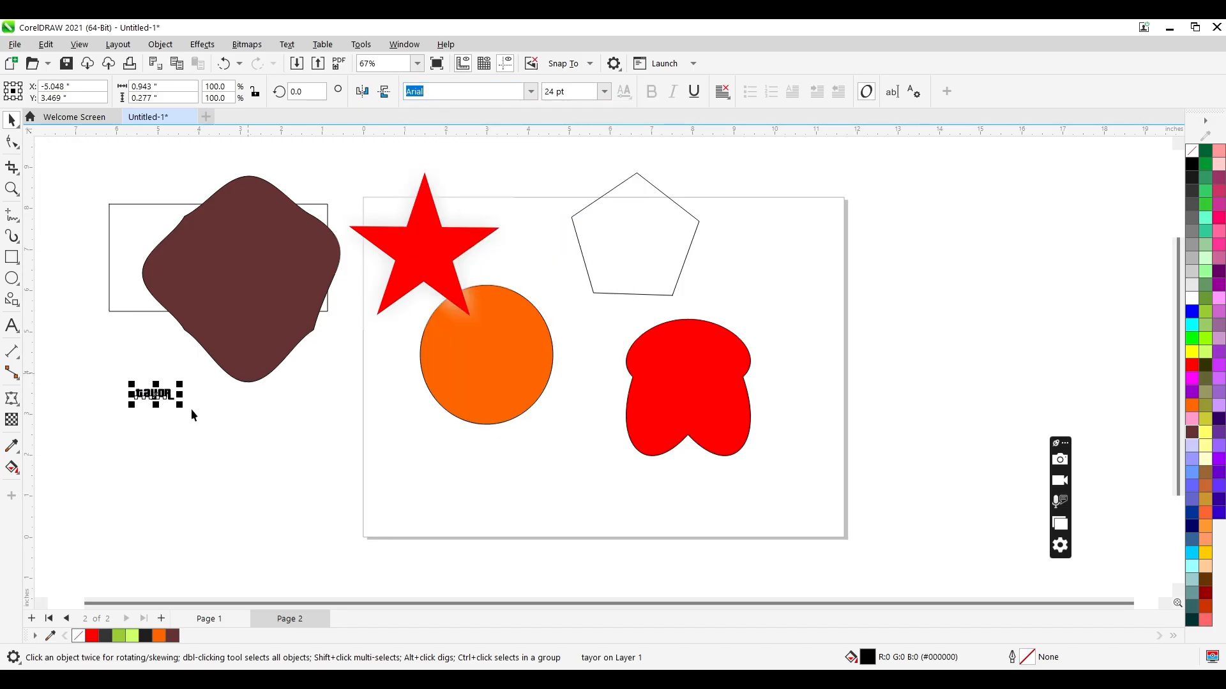
pyautogui.moveTo(183, 408); pyautogui.dragTo(296, 505)
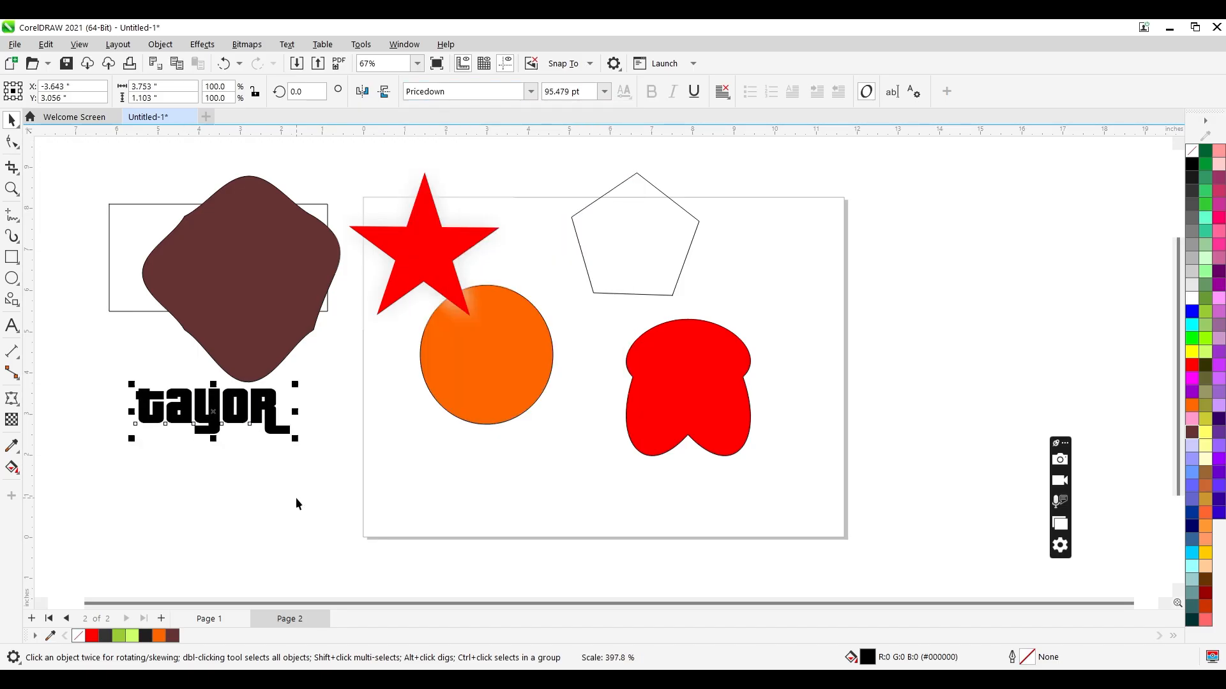
pyautogui.moveTo(214, 419); pyautogui.dragTo(229, 455)
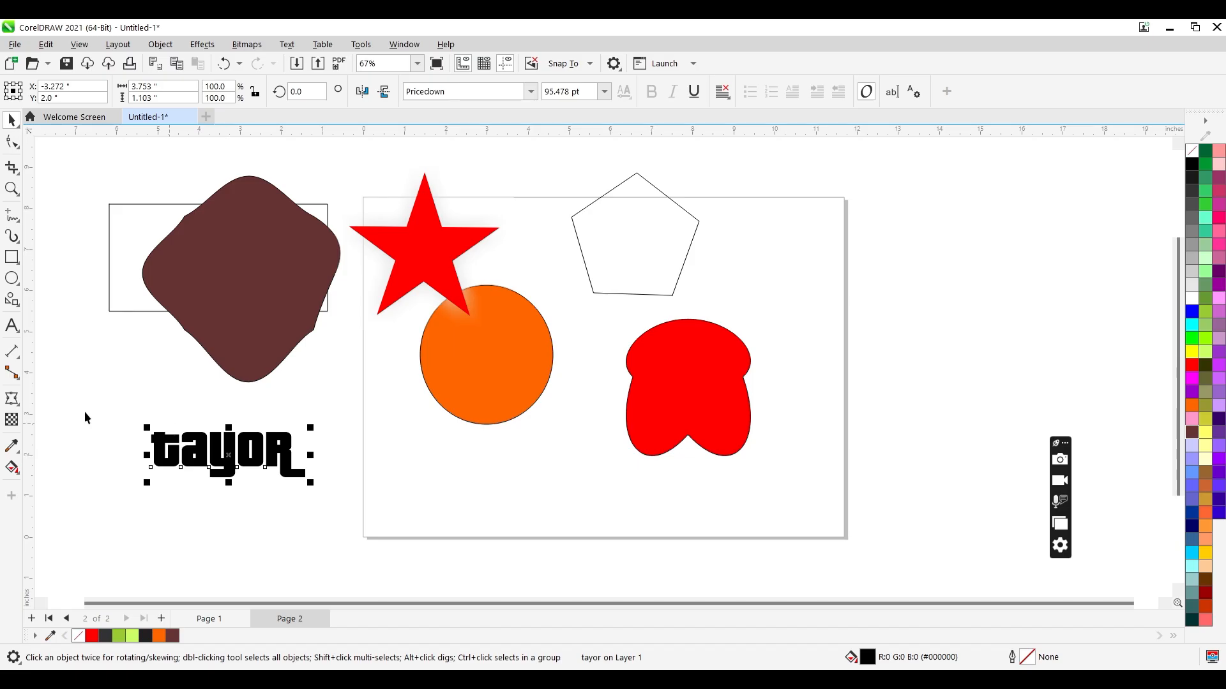
# Cast a flat drop shadow from the "tayor" text, offset about 1.383 inches horizontally and -0.072 inches vertically.
pyautogui.click(13, 400)
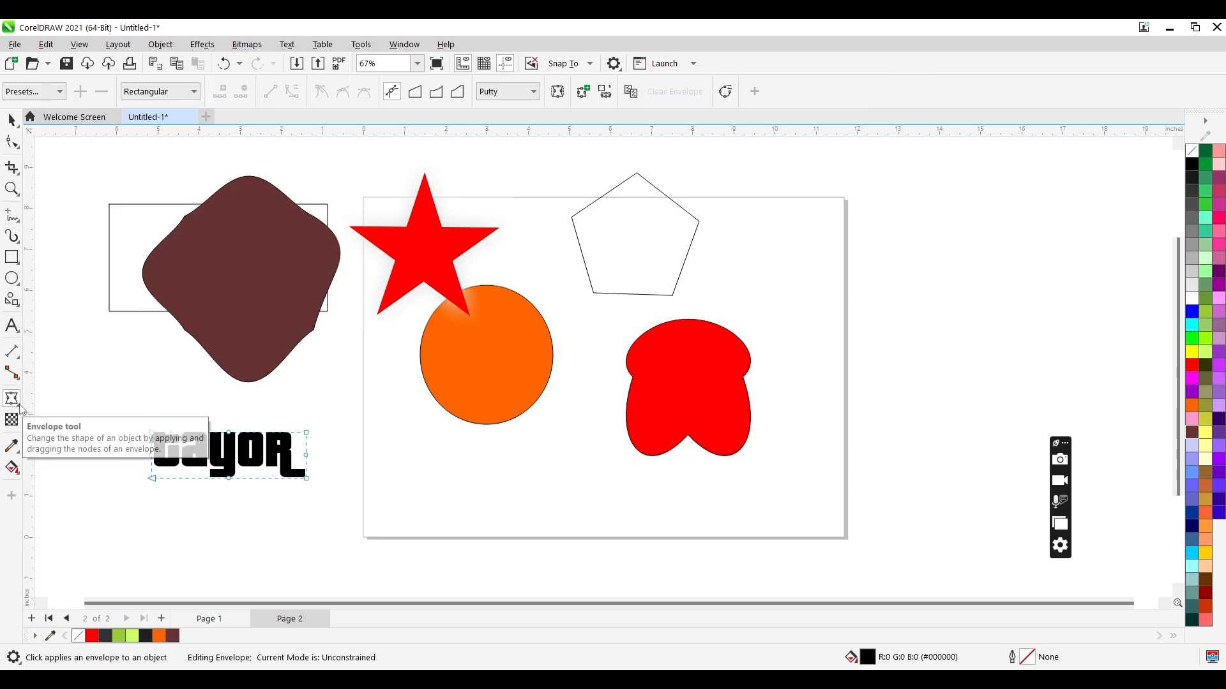
pyautogui.click(20, 409)
pyautogui.click(40, 400)
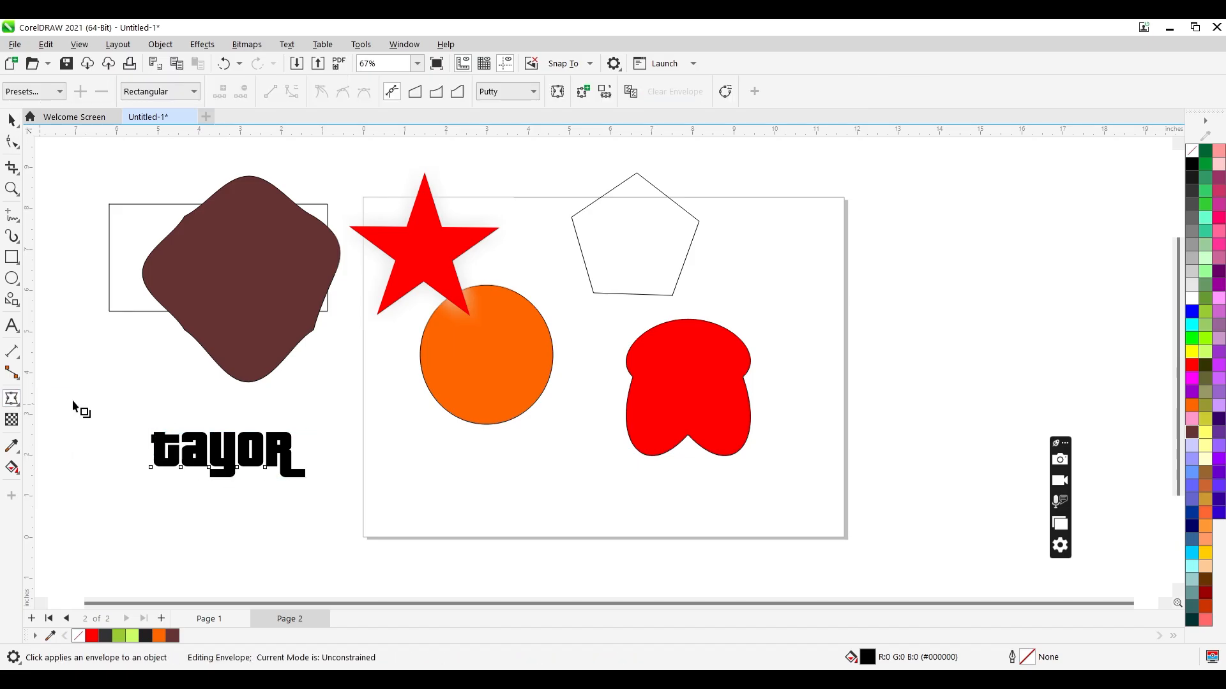
pyautogui.moveTo(227, 460); pyautogui.dragTo(363, 462)
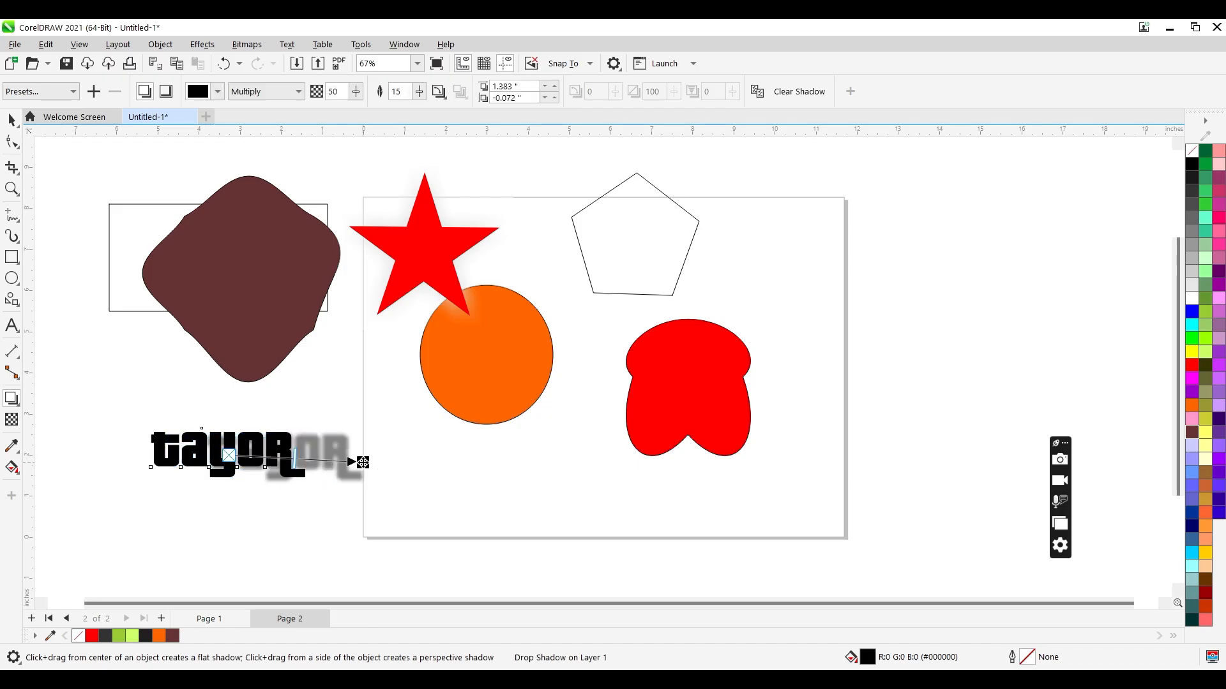
# Apply the Inner Bottom Right shadow preset to the text, and replace it with Large Glow.
pyautogui.click(43, 91)
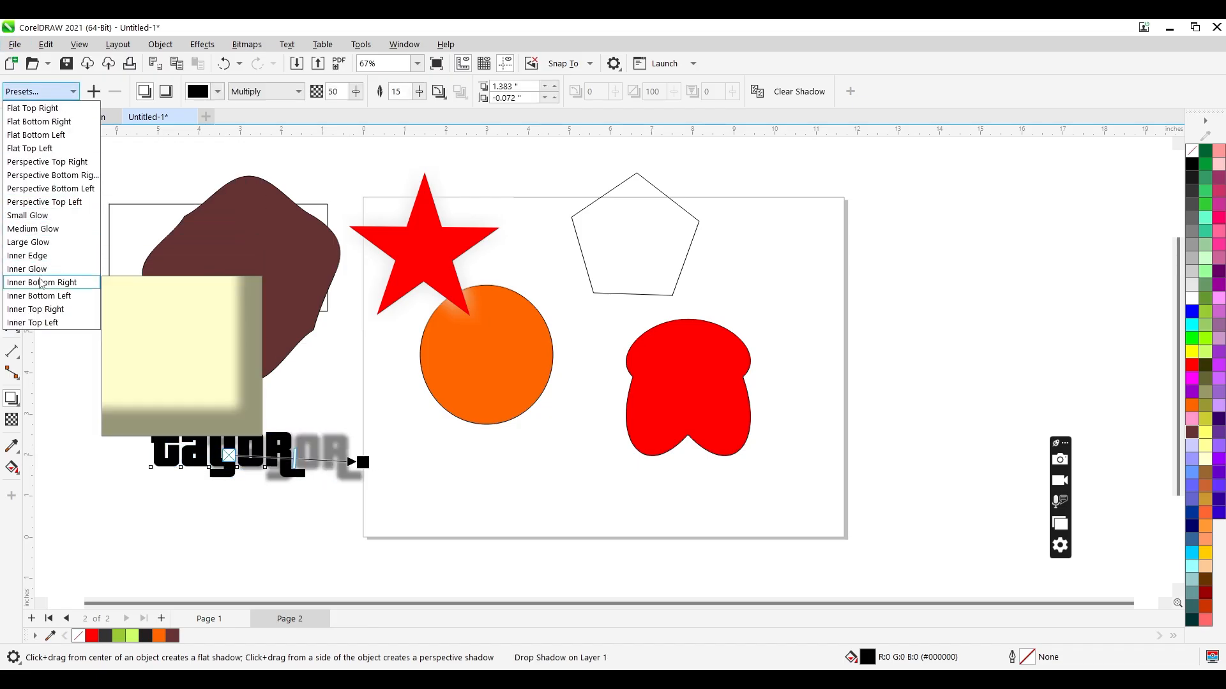
pyautogui.click(42, 282)
pyautogui.click(44, 91)
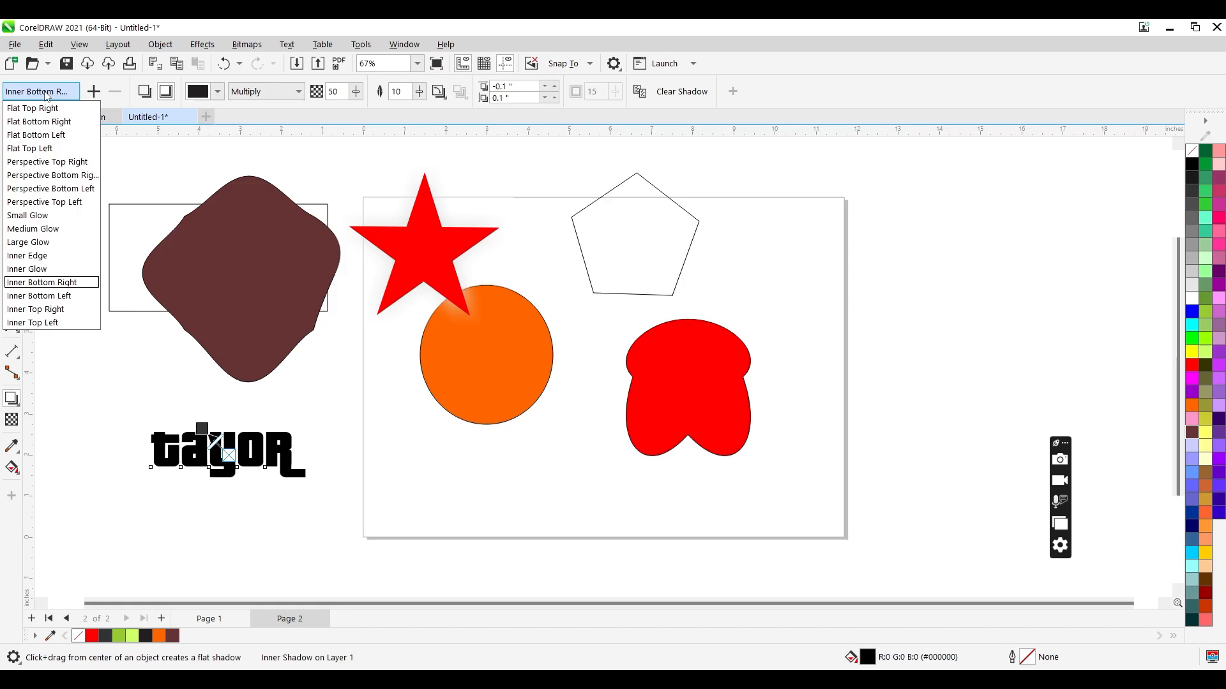
pyautogui.click(42, 242)
pyautogui.click(44, 254)
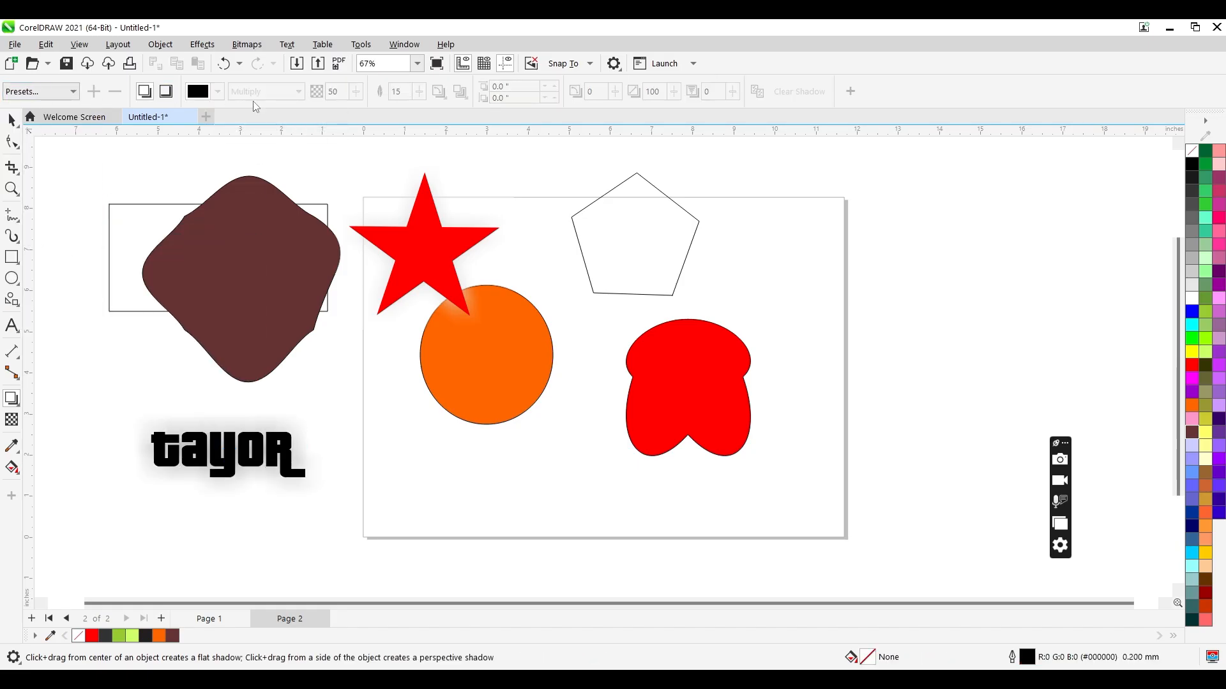
pyautogui.press('space')
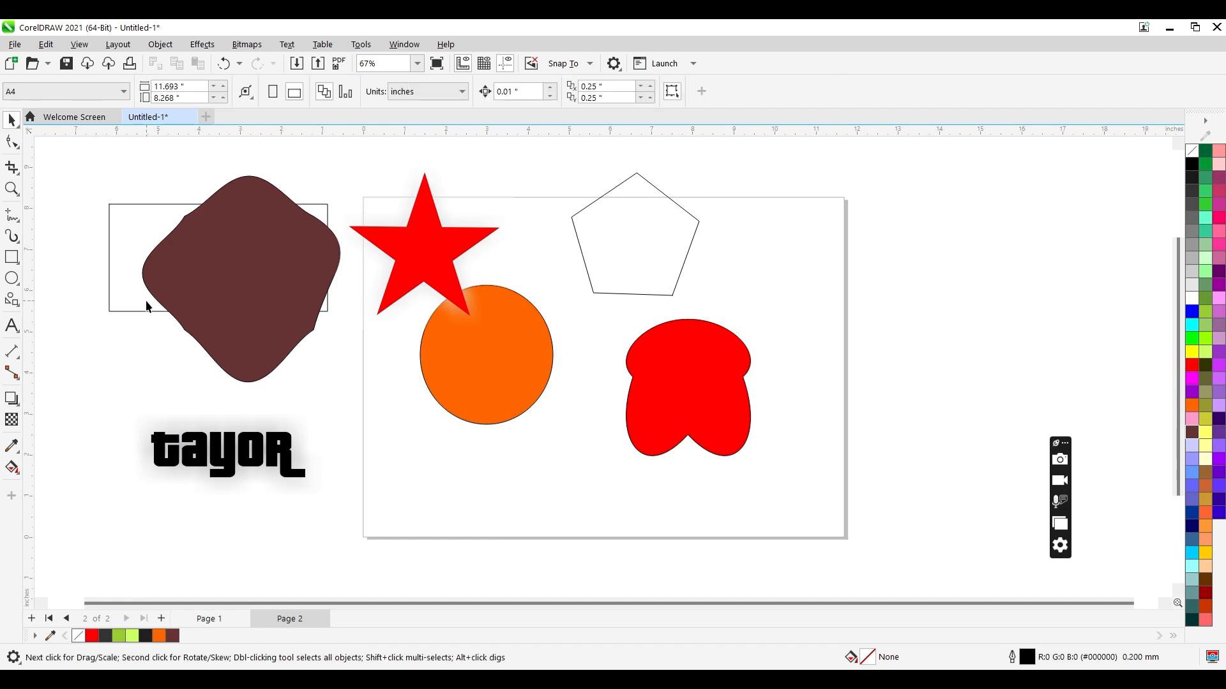
# Apply the Flow Outward contour preset to the "tayor" text and reduce it to 1 contour step.
pyautogui.click(258, 466)
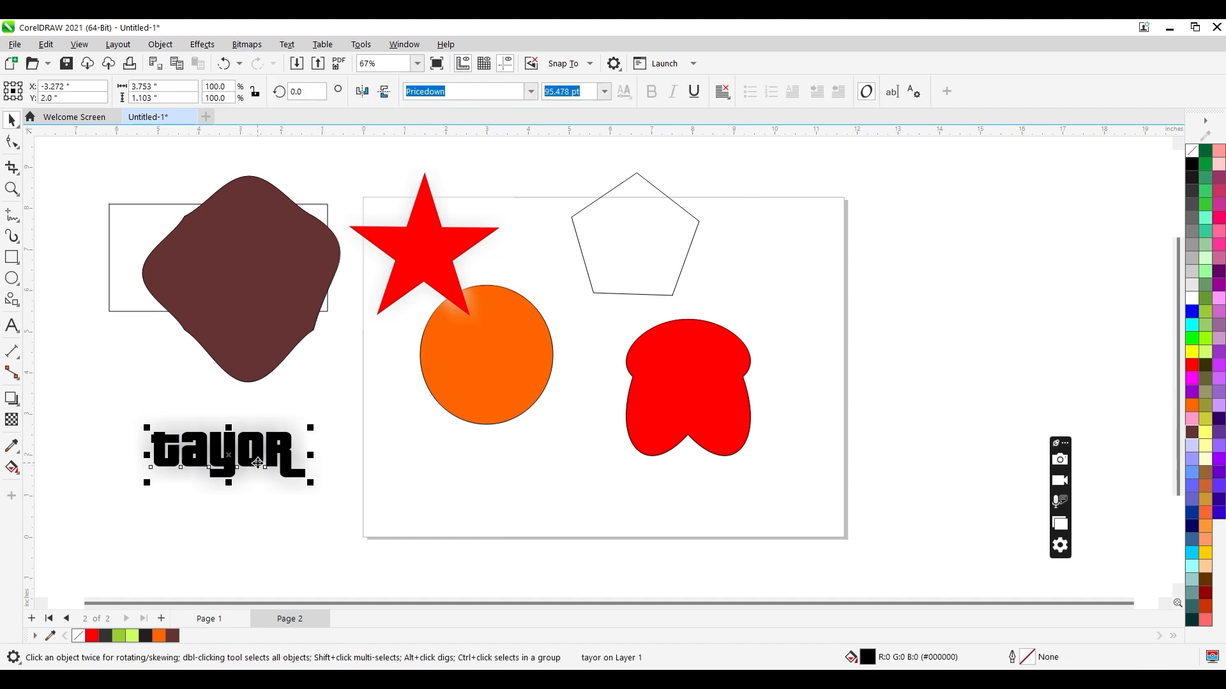
pyautogui.click(17, 403)
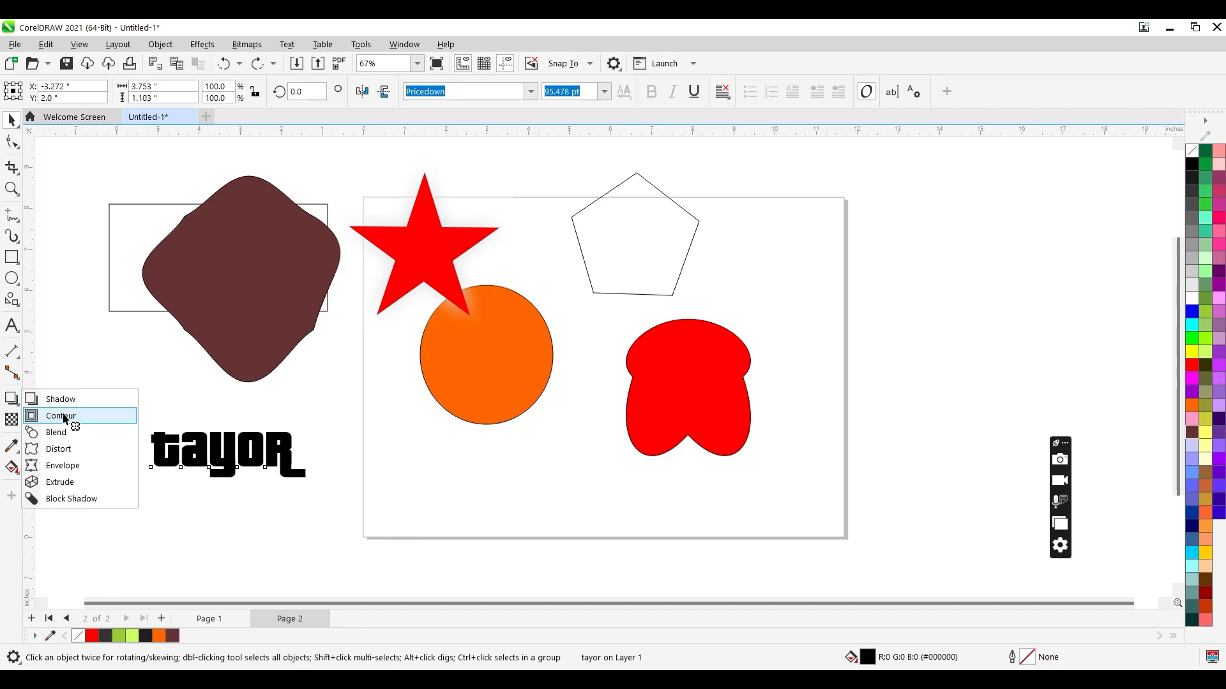
pyautogui.click(64, 416)
pyautogui.click(36, 95)
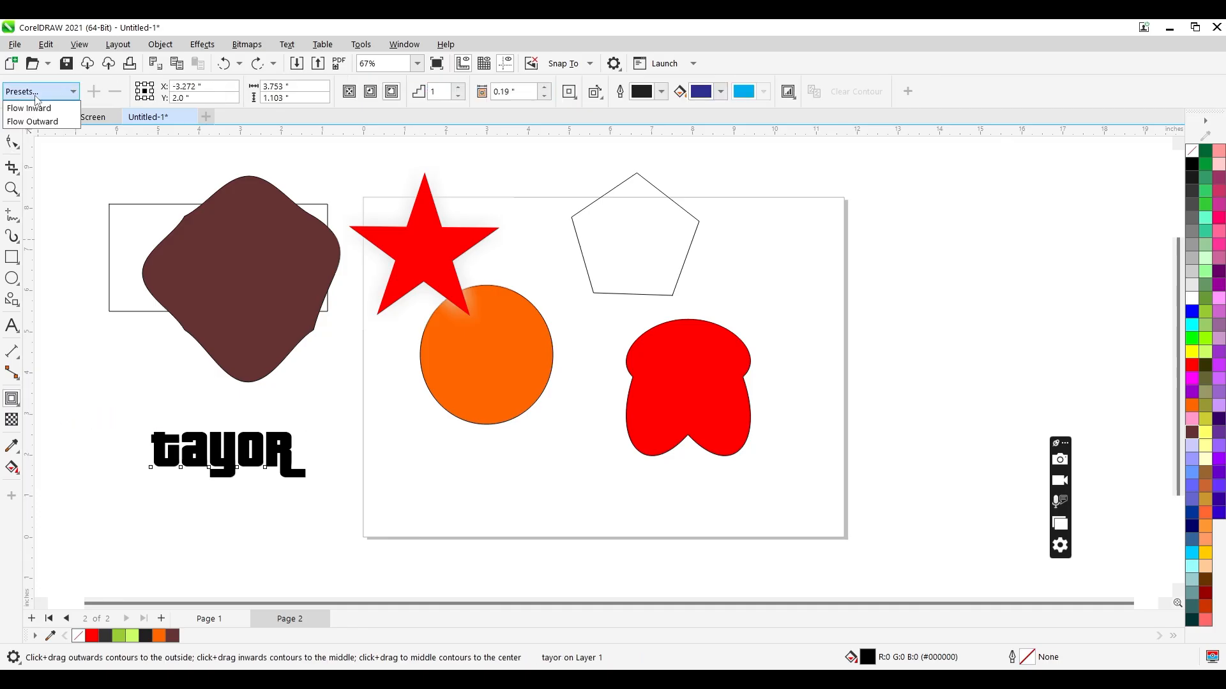
pyautogui.click(32, 121)
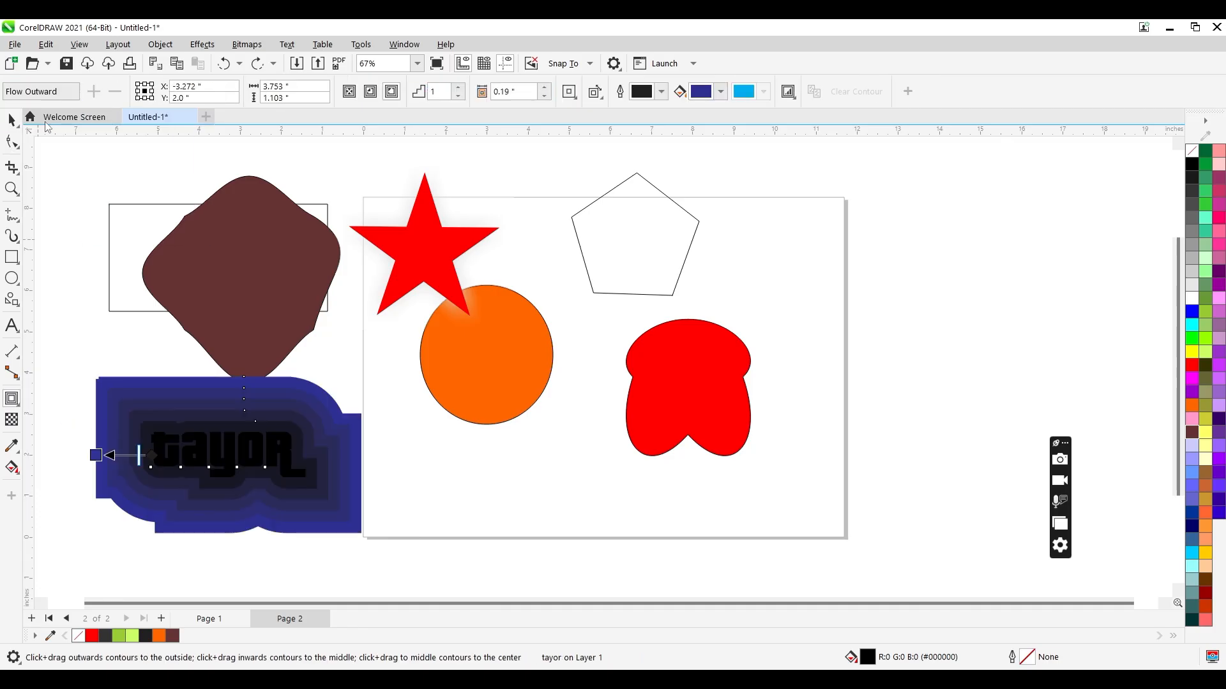
pyautogui.click(459, 96)
pyautogui.click(459, 95)
pyautogui.click(459, 95)
pyautogui.click(459, 95)
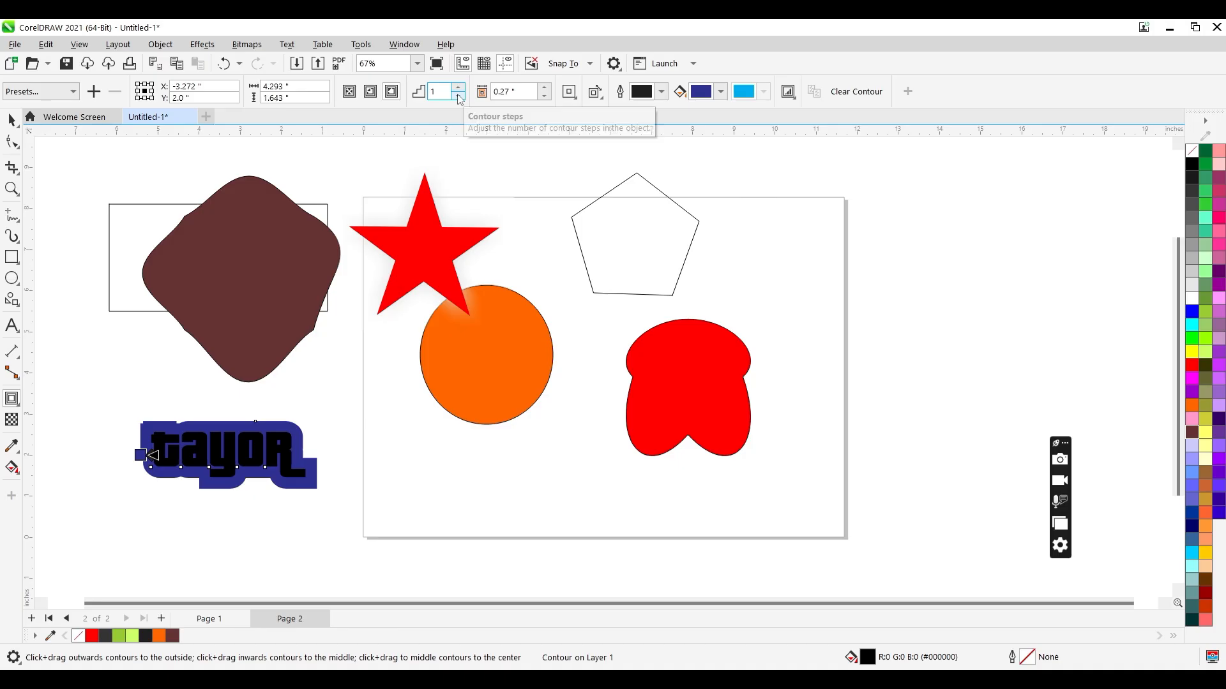
# Set the contour offset around the text to 0.1 inches and deselect it.
pyautogui.click(515, 91)
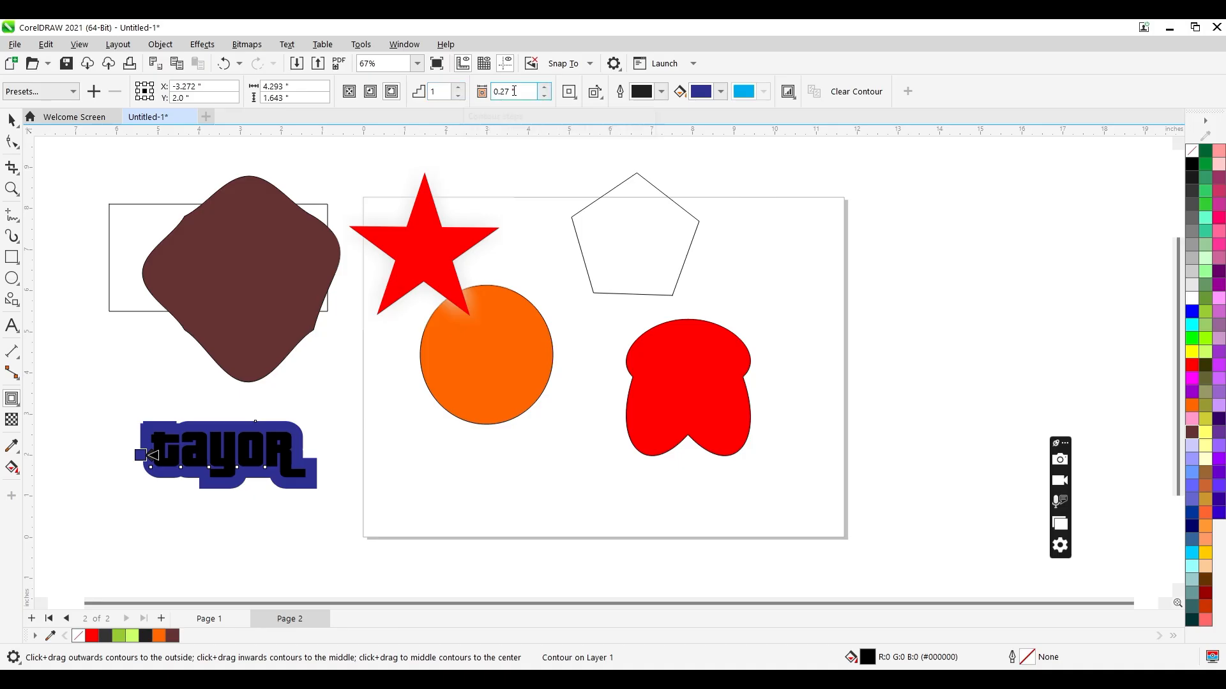
pyautogui.click(546, 97)
pyautogui.click(546, 97)
pyautogui.click(546, 96)
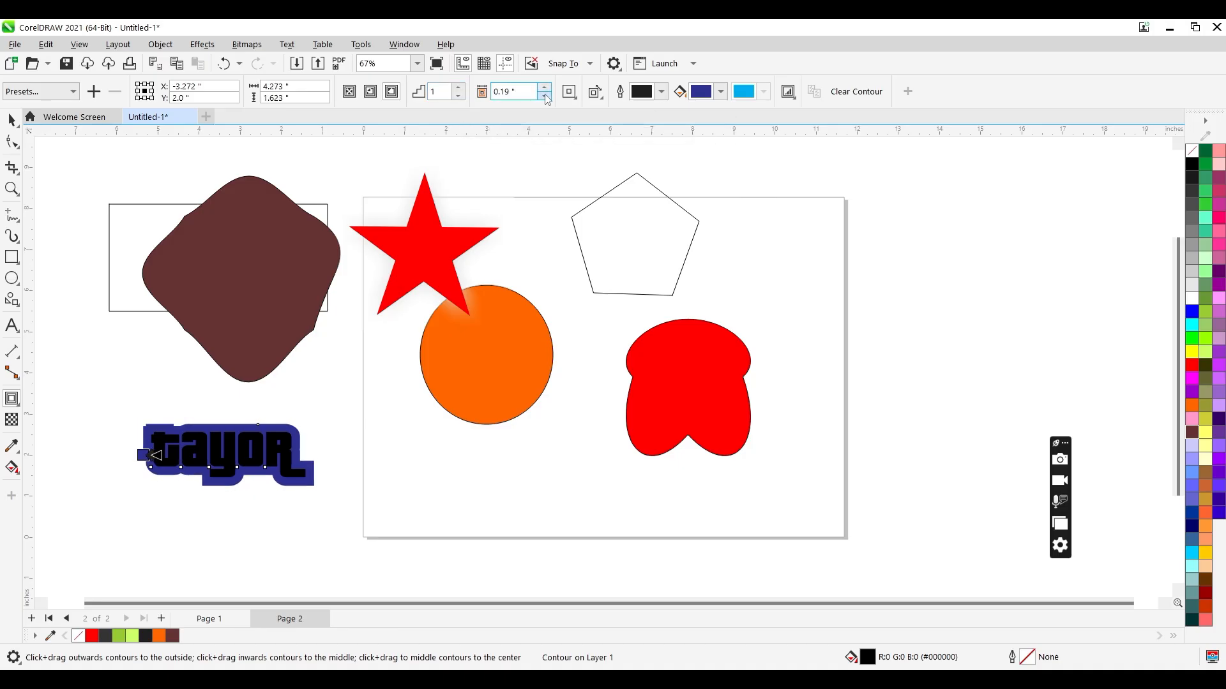
pyautogui.click(546, 96)
pyautogui.click(546, 97)
pyautogui.click(545, 97)
pyautogui.click(546, 96)
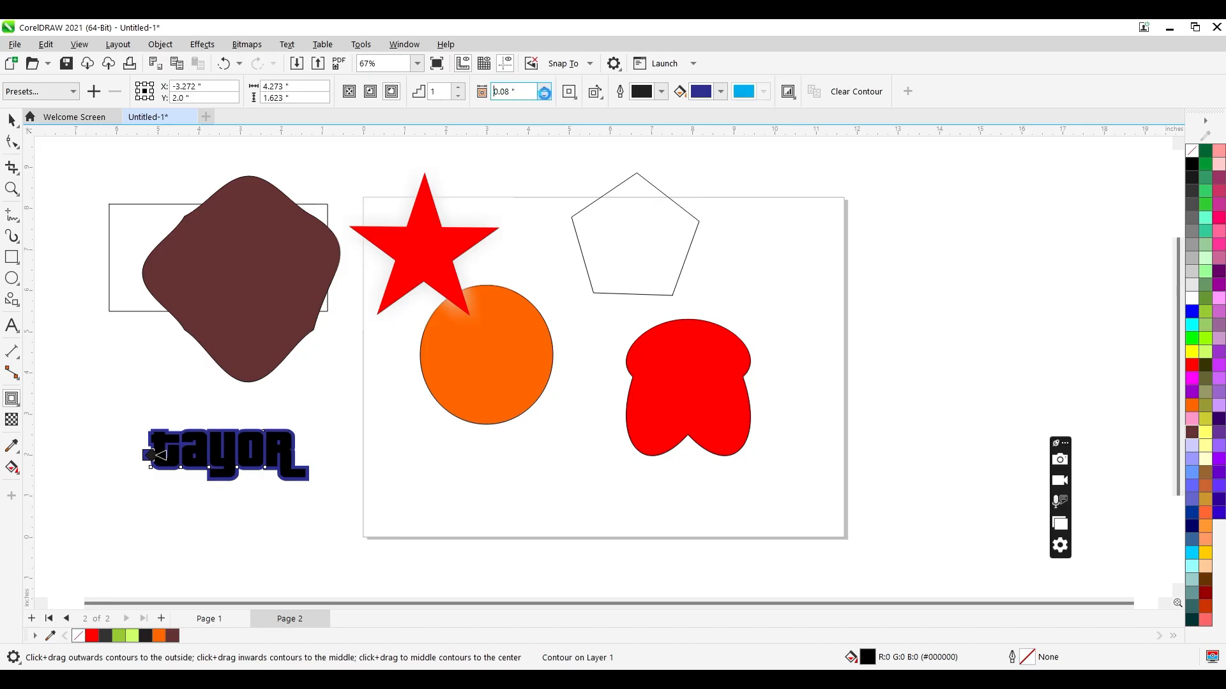
pyautogui.click(546, 96)
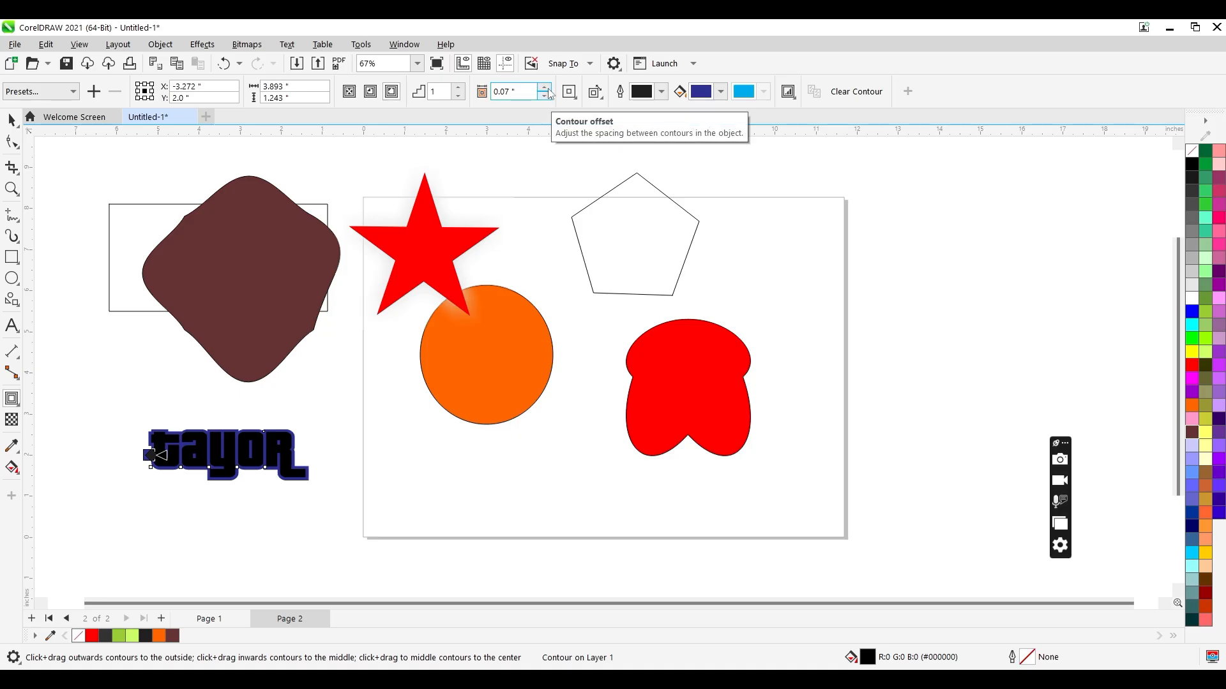
pyautogui.click(544, 87)
pyautogui.click(544, 88)
pyautogui.click(545, 87)
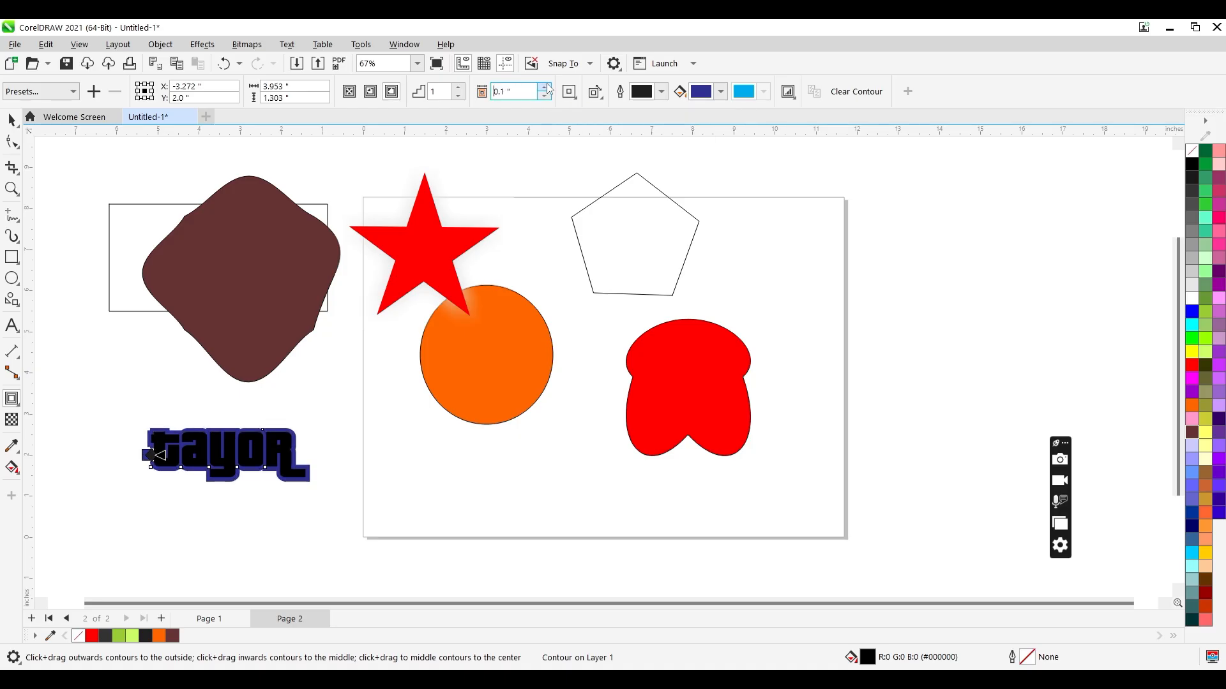
pyautogui.press('space')
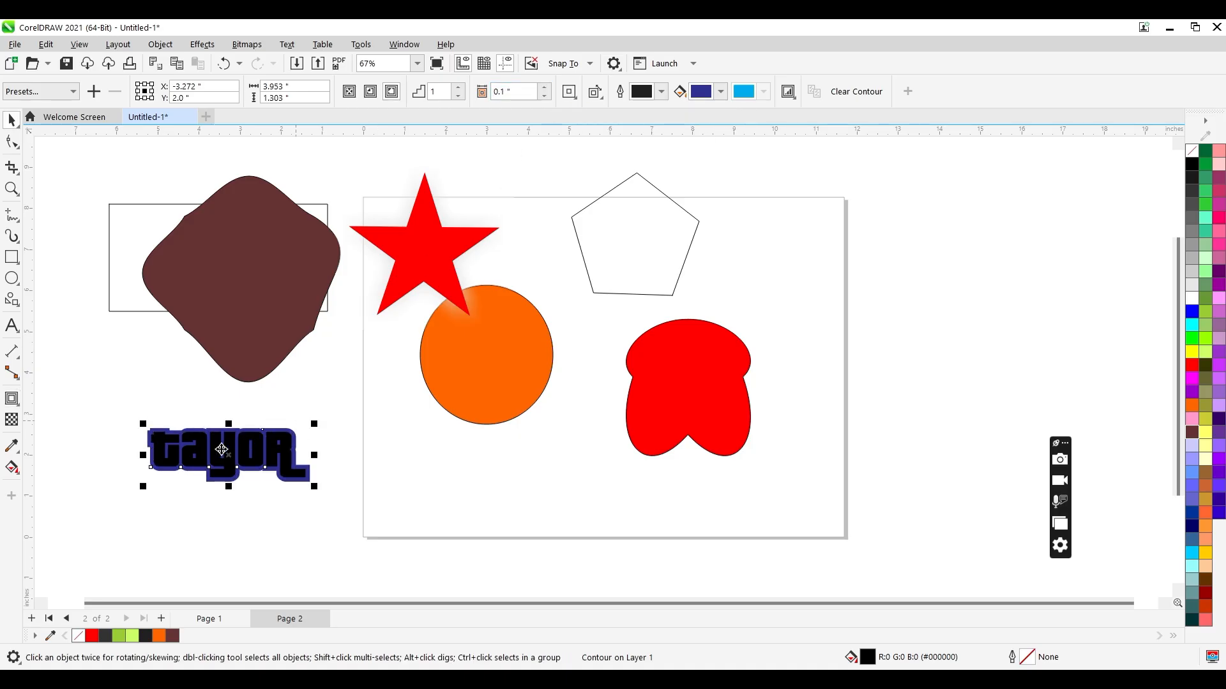
pyautogui.click(132, 472)
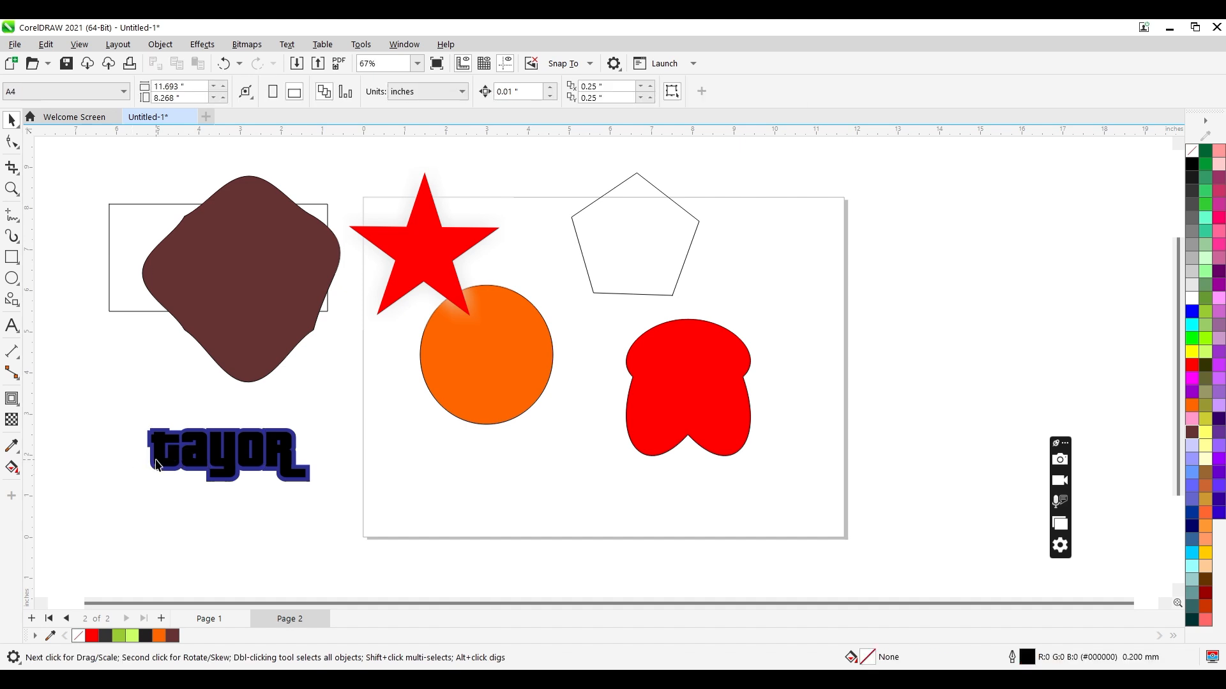
# Try filling the contoured text with red #FF0000, and undo the colour change.
pyautogui.click(158, 469)
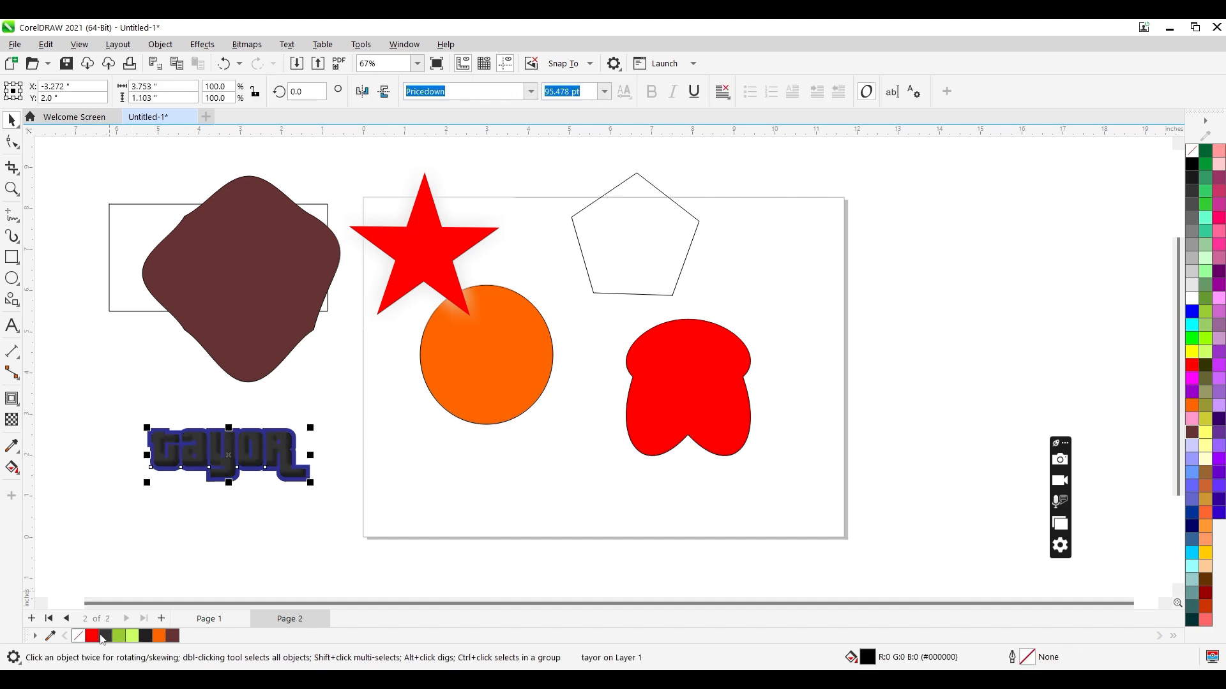
pyautogui.click(92, 636)
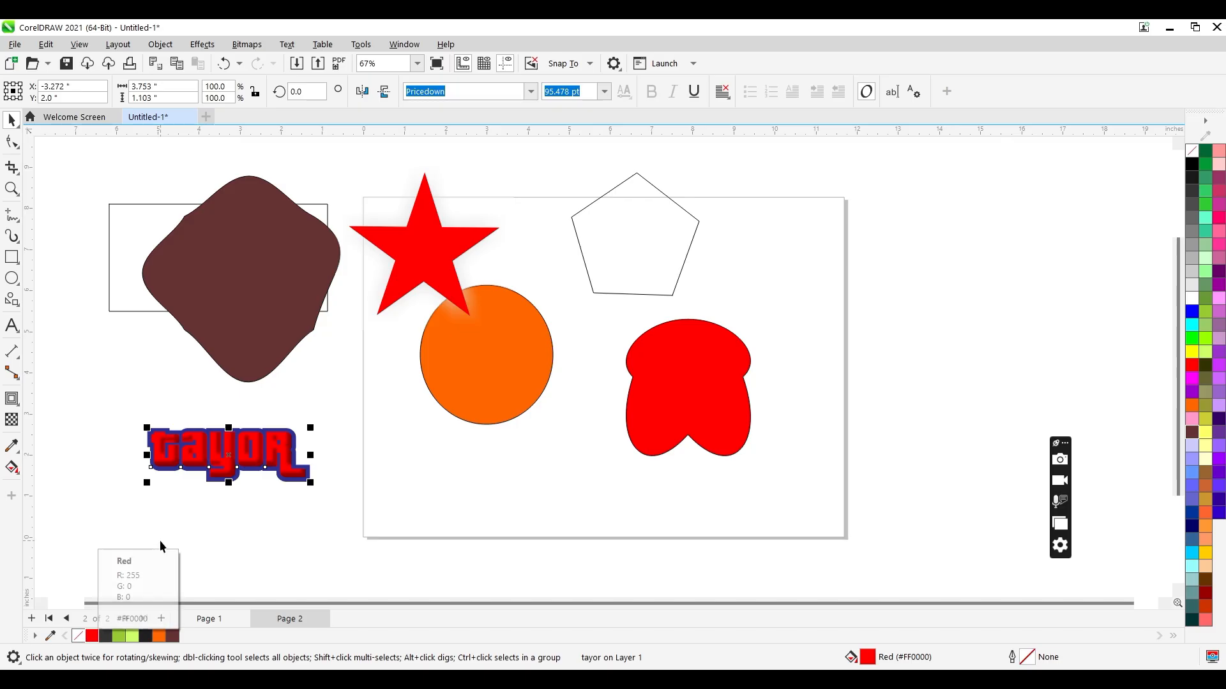
pyautogui.hotkey('ctrl', 'z')
pyautogui.hotkey('ctrl', 'z')
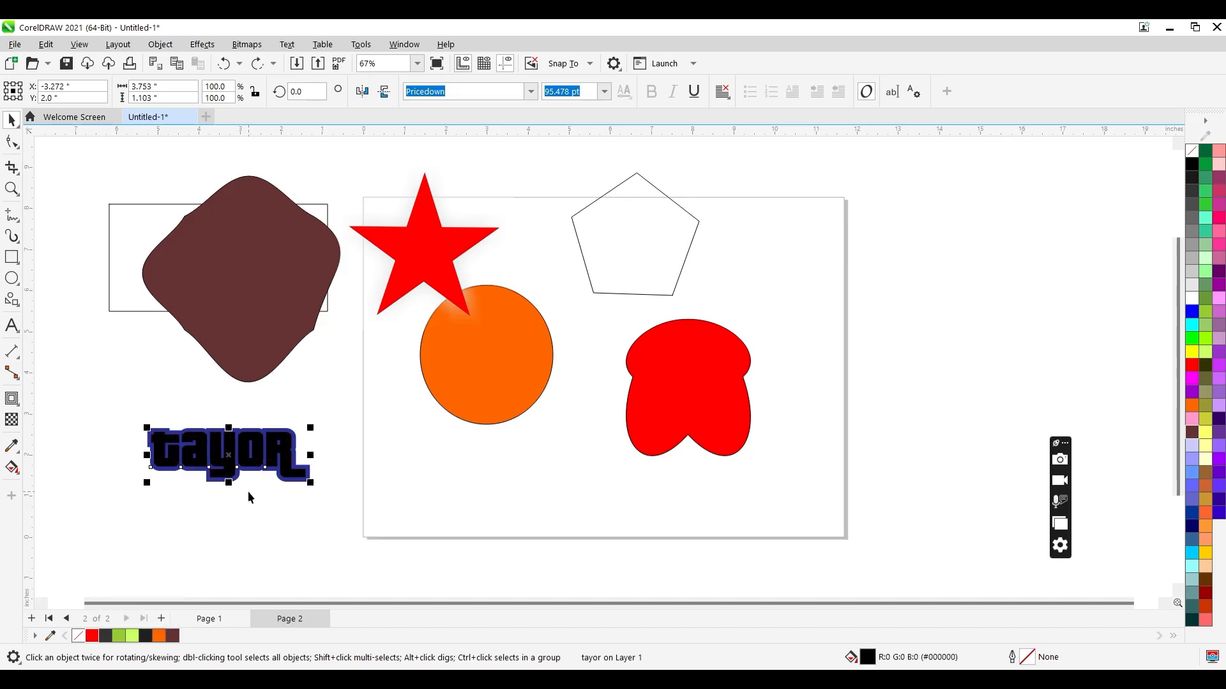
# Try moving the contoured text, and undo the move together with the latest contour offset change.
pyautogui.moveTo(231, 457)
pyautogui.mouseDown()
pyautogui.moveTo(252, 509)
pyautogui.moveTo(245, 444)
pyautogui.mouseUp()
pyautogui.hotkey('ctrl', 'z')
pyautogui.hotkey('ctrl', 'z')
pyautogui.hotkey('ctrl', 'z')
pyautogui.hotkey('ctrl', 'z')
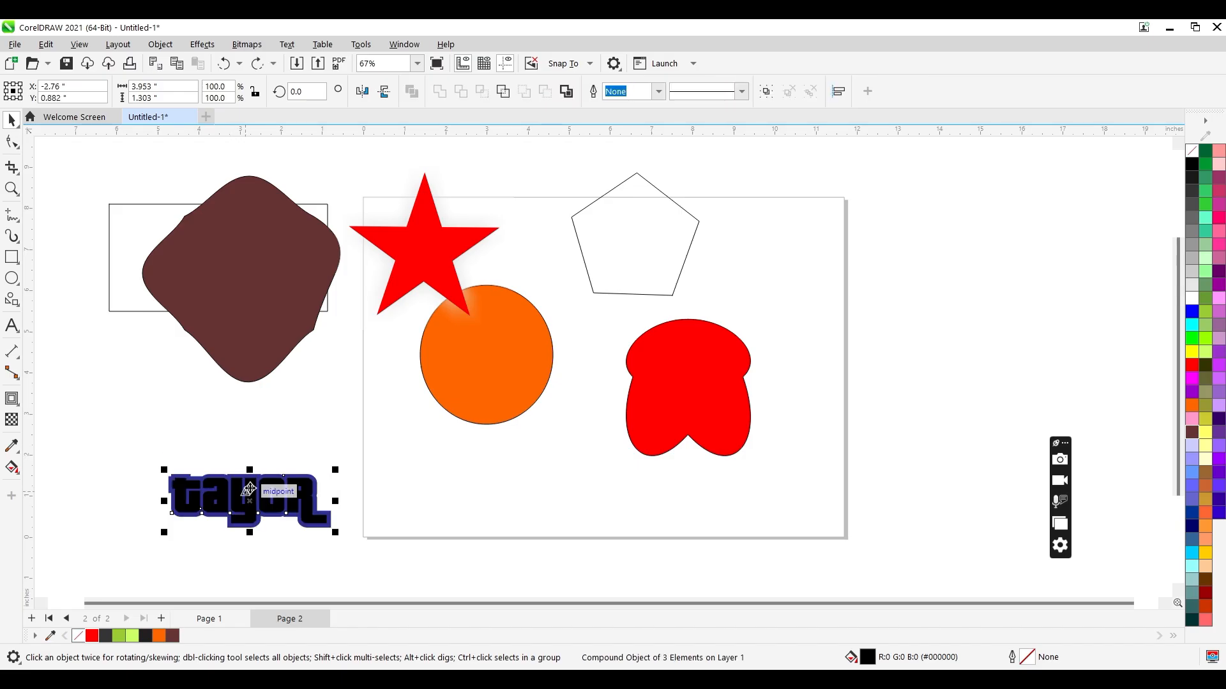
pyautogui.press('Escape')
pyautogui.click(234, 457)
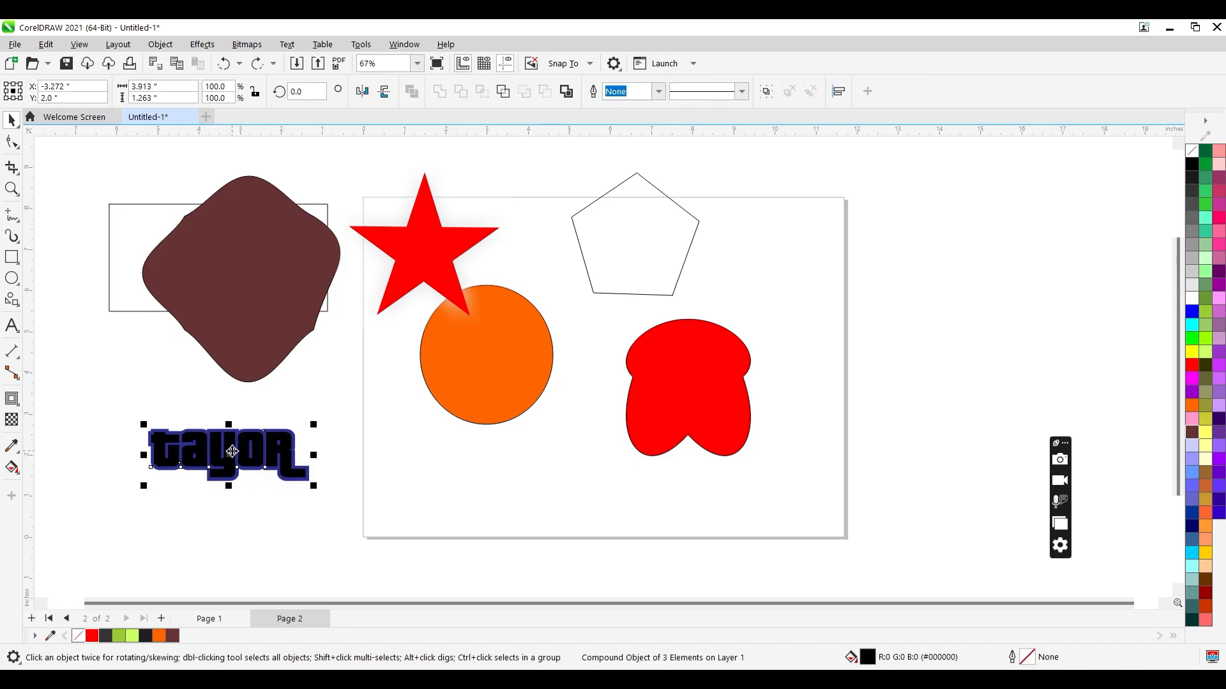
pyautogui.click(257, 519)
pyautogui.click(219, 444)
pyautogui.moveTo(218, 444); pyautogui.dragTo(251, 471)
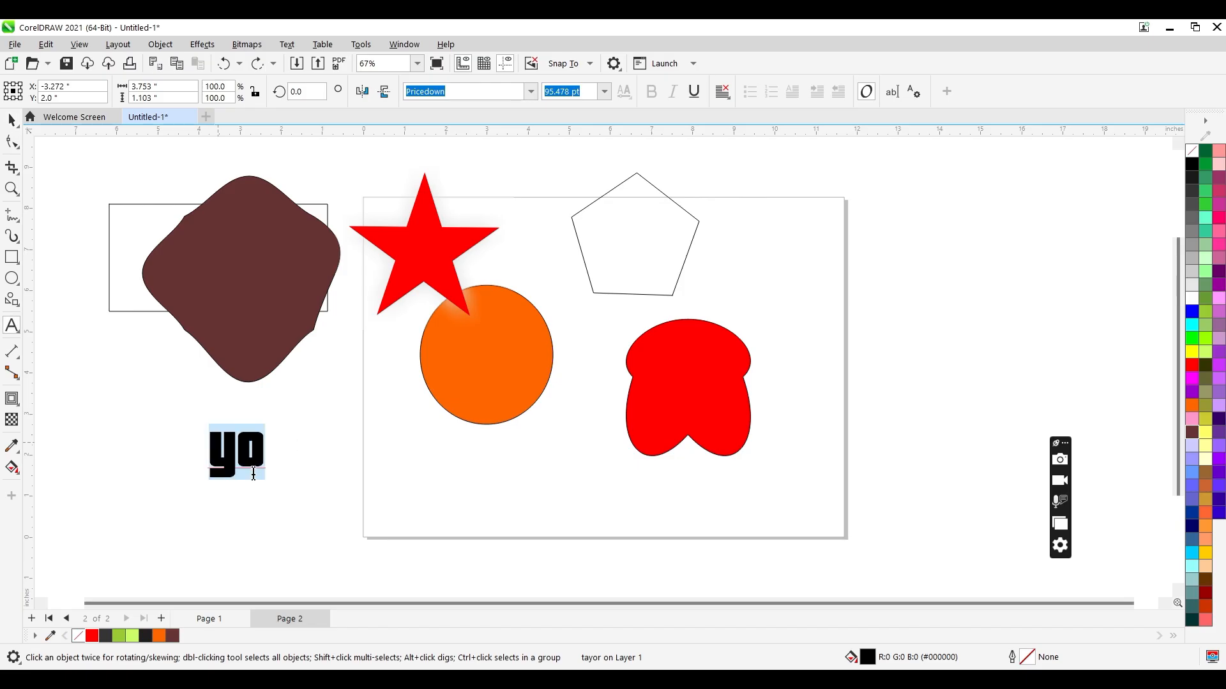
pyautogui.press('Escape')
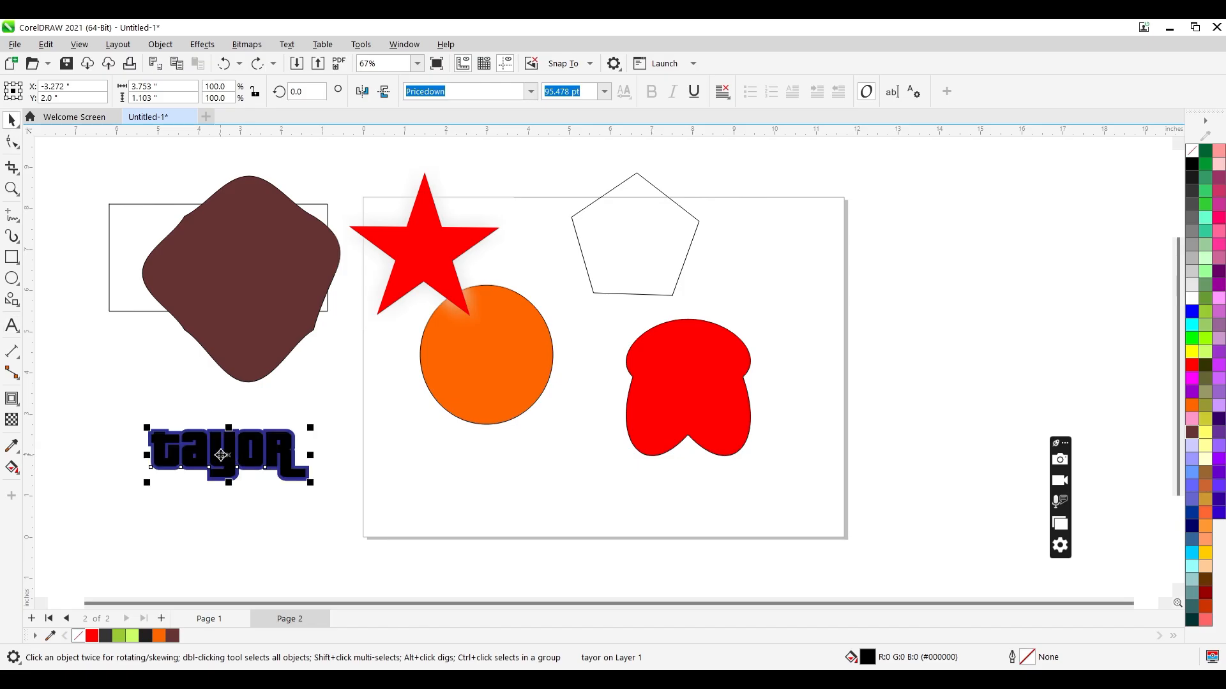
pyautogui.click(12, 399)
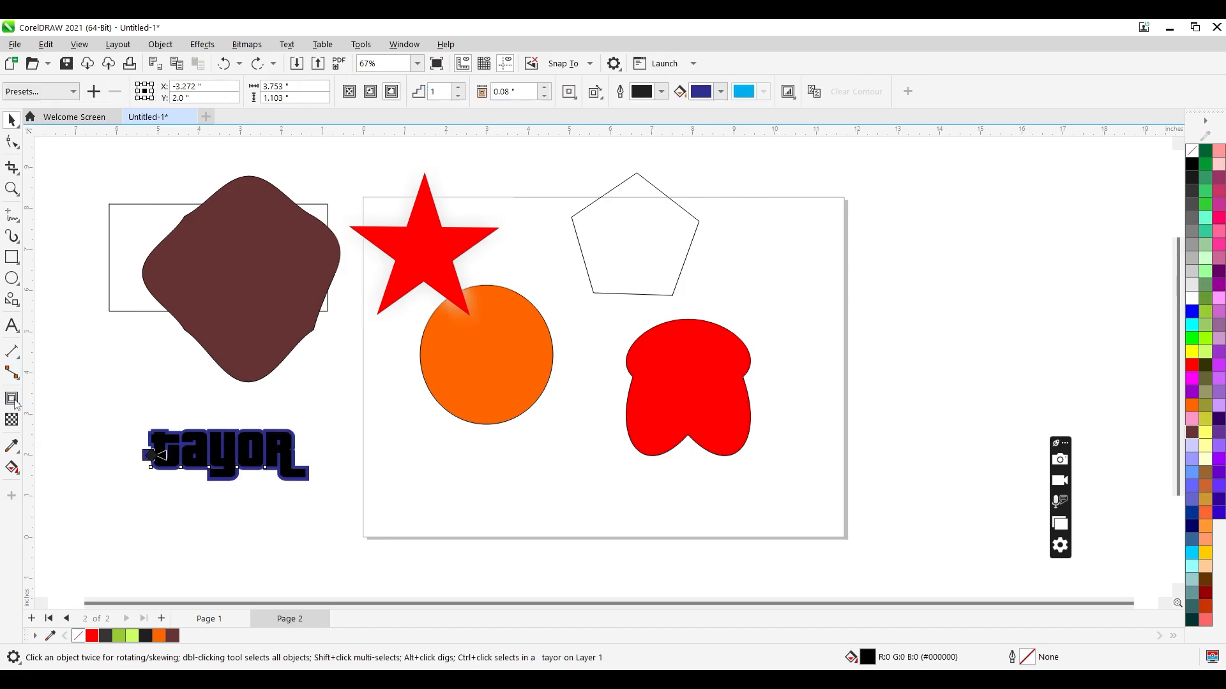
pyautogui.press('space')
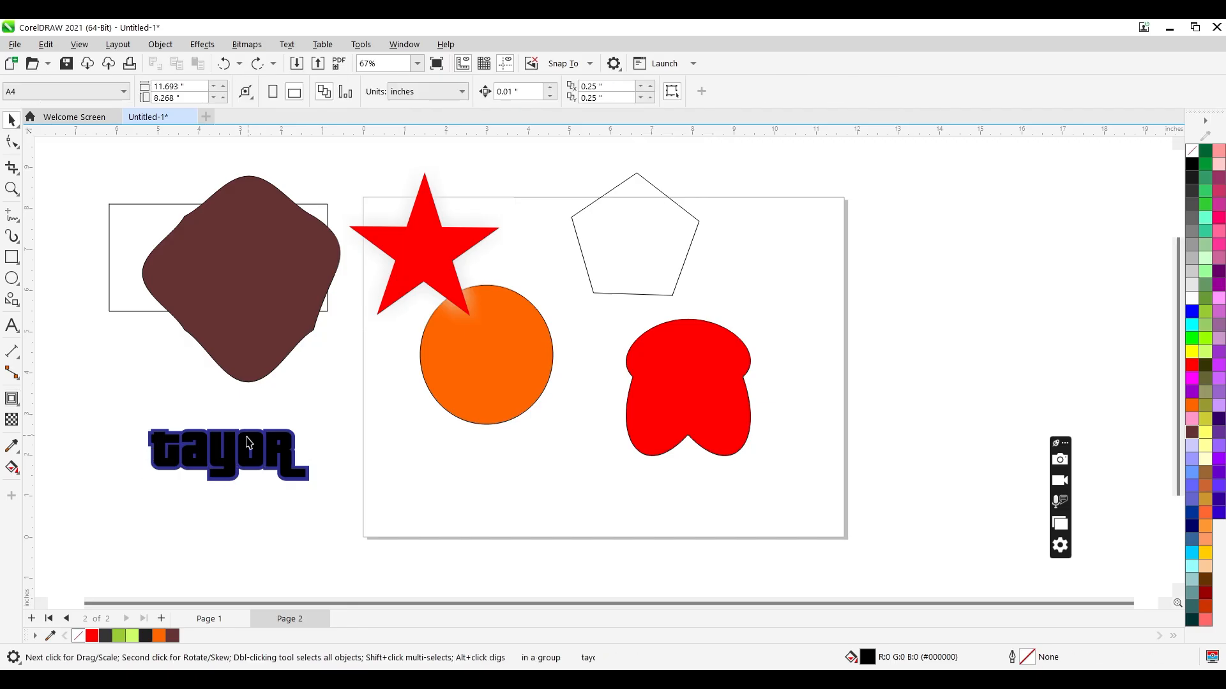
# Undo the recent separation and contour offset changes on the "tayor" text step by step until the wide contour is back.
pyautogui.moveTo(233, 443)
pyautogui.mouseDown()
pyautogui.moveTo(246, 480)
pyautogui.moveTo(245, 441)
pyautogui.mouseUp()
pyautogui.hotkey('ctrl', 'z')
pyautogui.hotkey('ctrl', 'z')
pyautogui.hotkey('ctrl', 'z')
pyautogui.hotkey('ctrl', 'z')
pyautogui.hotkey('ctrl', 'z')
pyautogui.hotkey('ctrl', 'z')
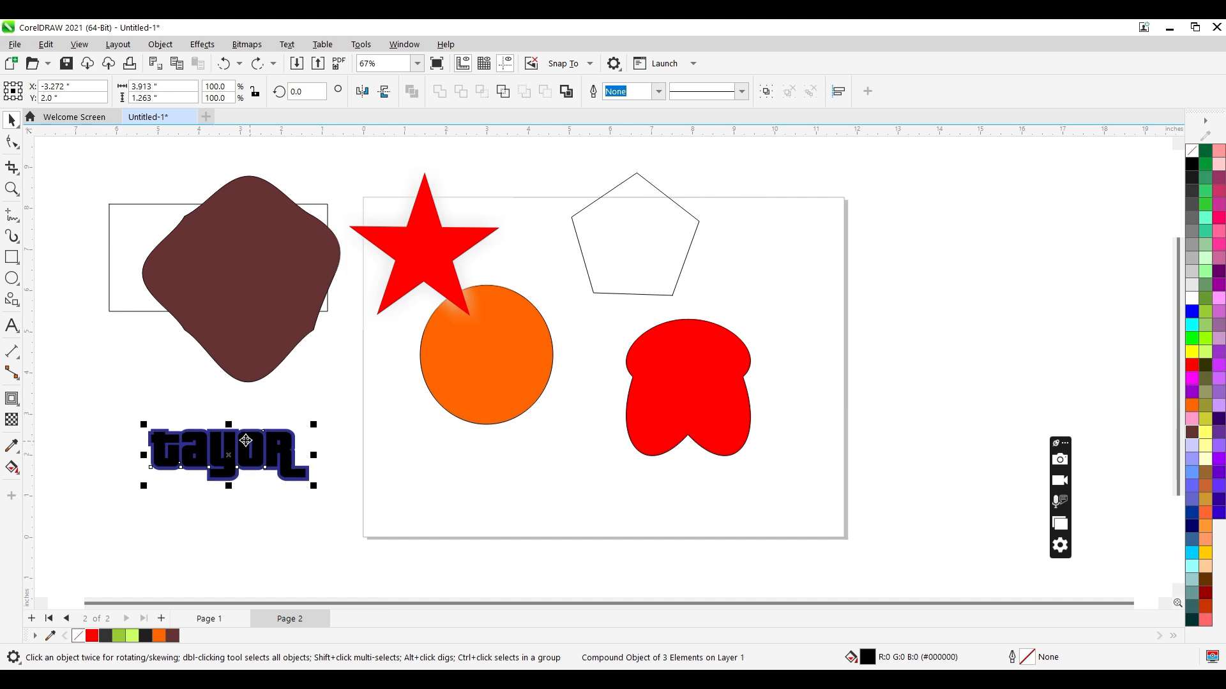
pyautogui.hotkey('ctrl', 'z')
pyautogui.hotkey('ctrl', 'z')
pyautogui.hotkey('ctrl', 'z')
pyautogui.hotkey('ctrl', 'z')
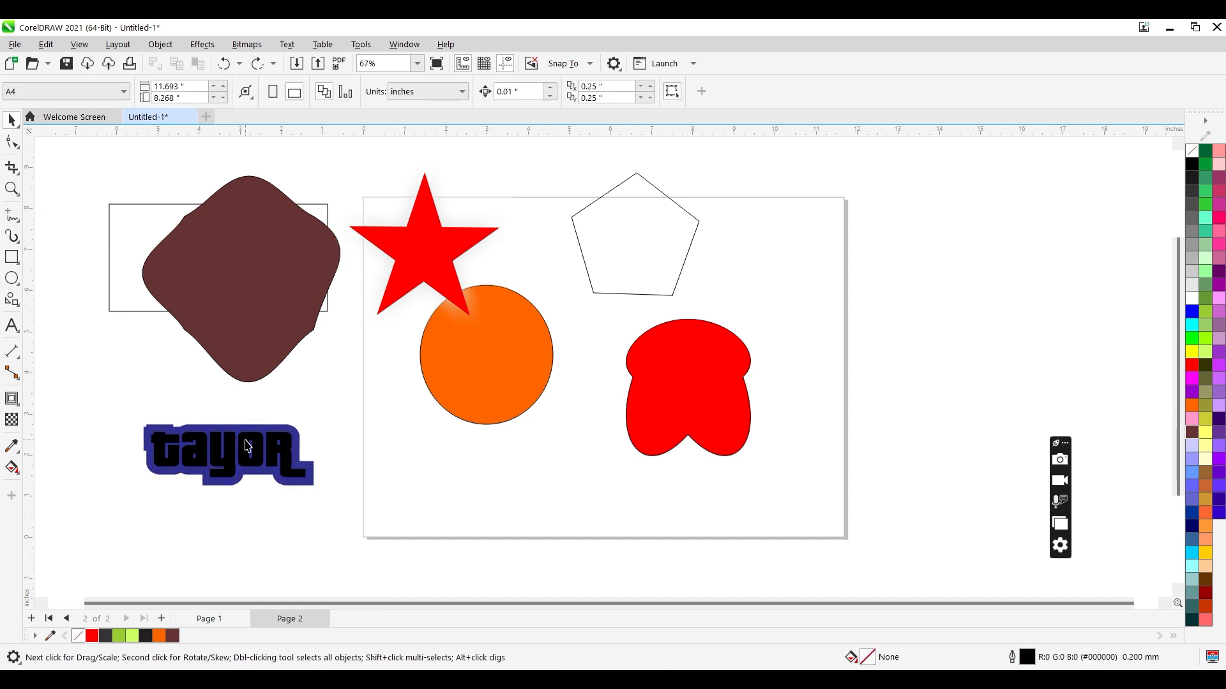
# Break the contour apart from the "tayor" text and deselect everything.
pyautogui.click(248, 446)
pyautogui.press('space')
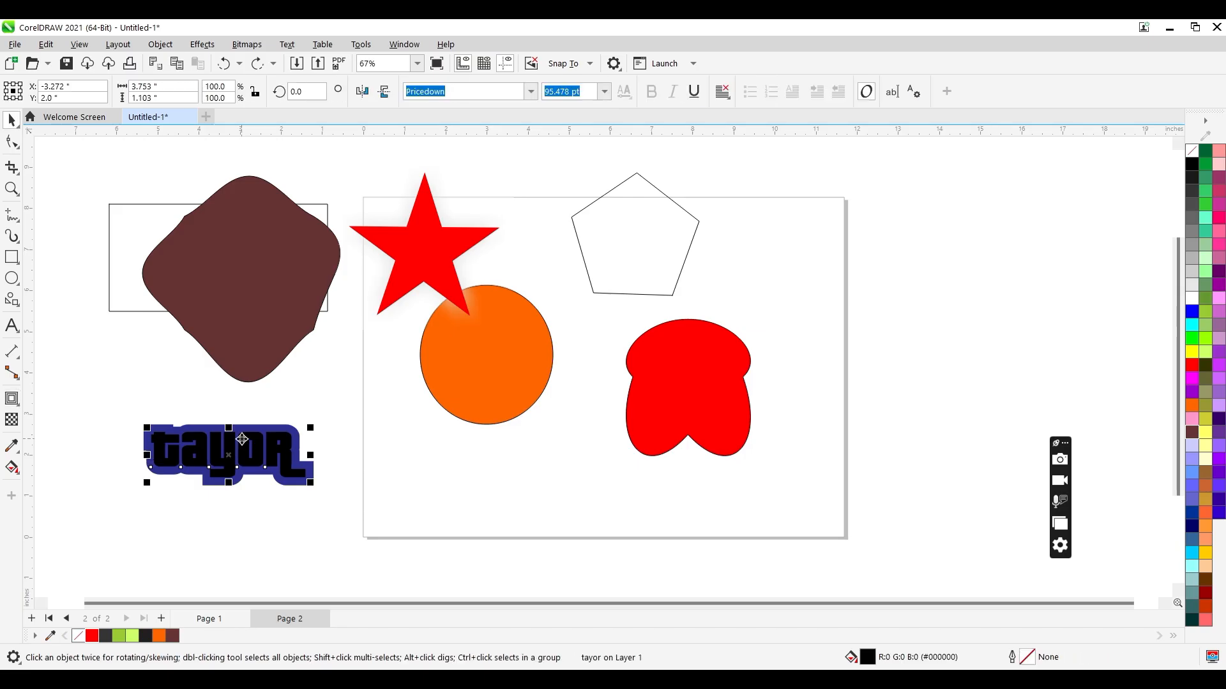
pyautogui.click(134, 444)
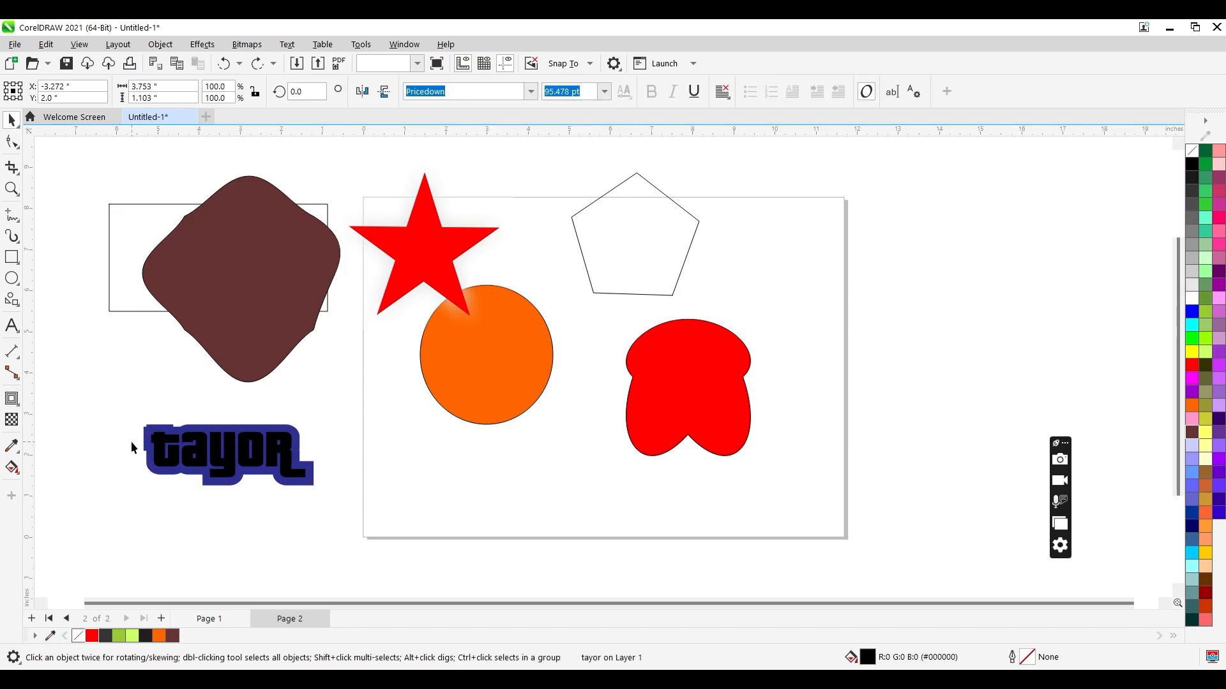
pyautogui.click(207, 431)
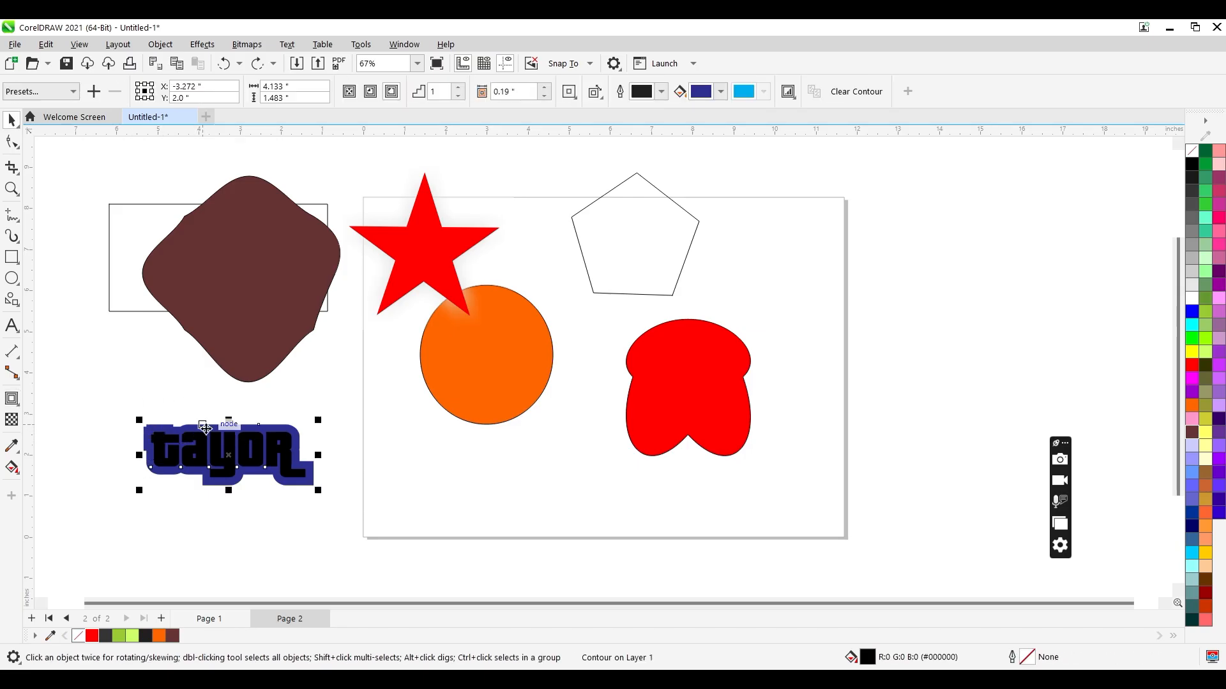
pyautogui.hotkey('ctrl', 'k')
pyautogui.click(270, 408)
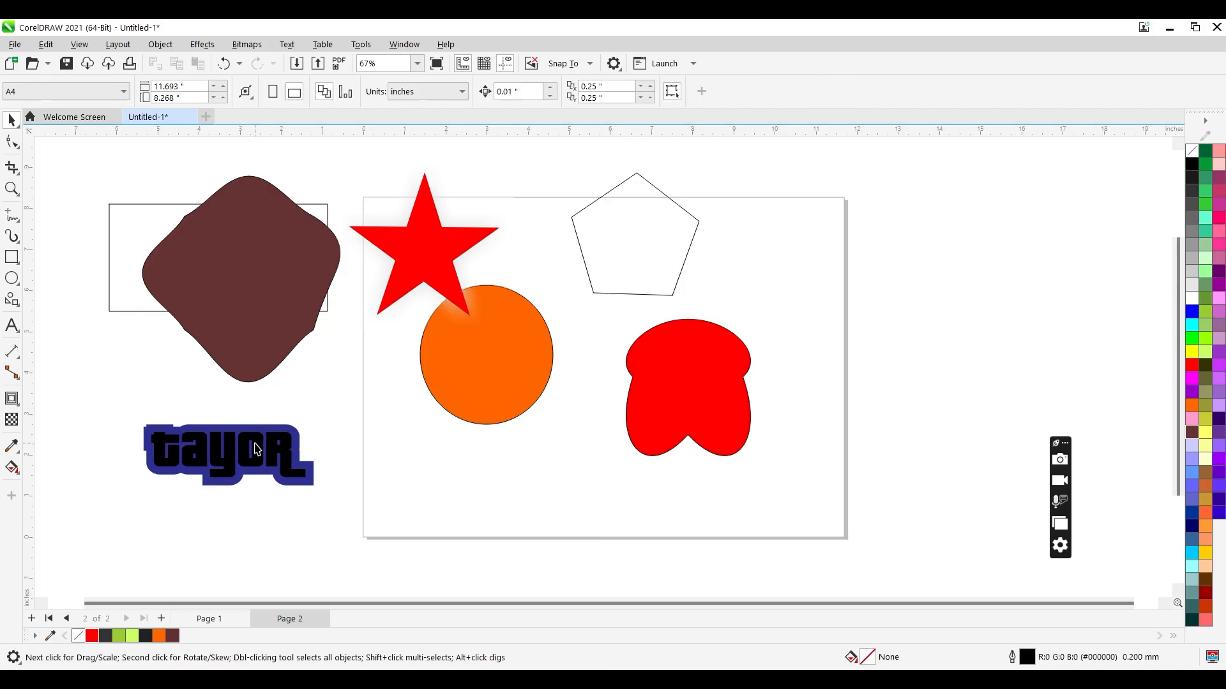
# Fill the "tayor" letters with red #FF0000, leaving the separated contour shape blue.
pyautogui.click(256, 450)
pyautogui.click(94, 636)
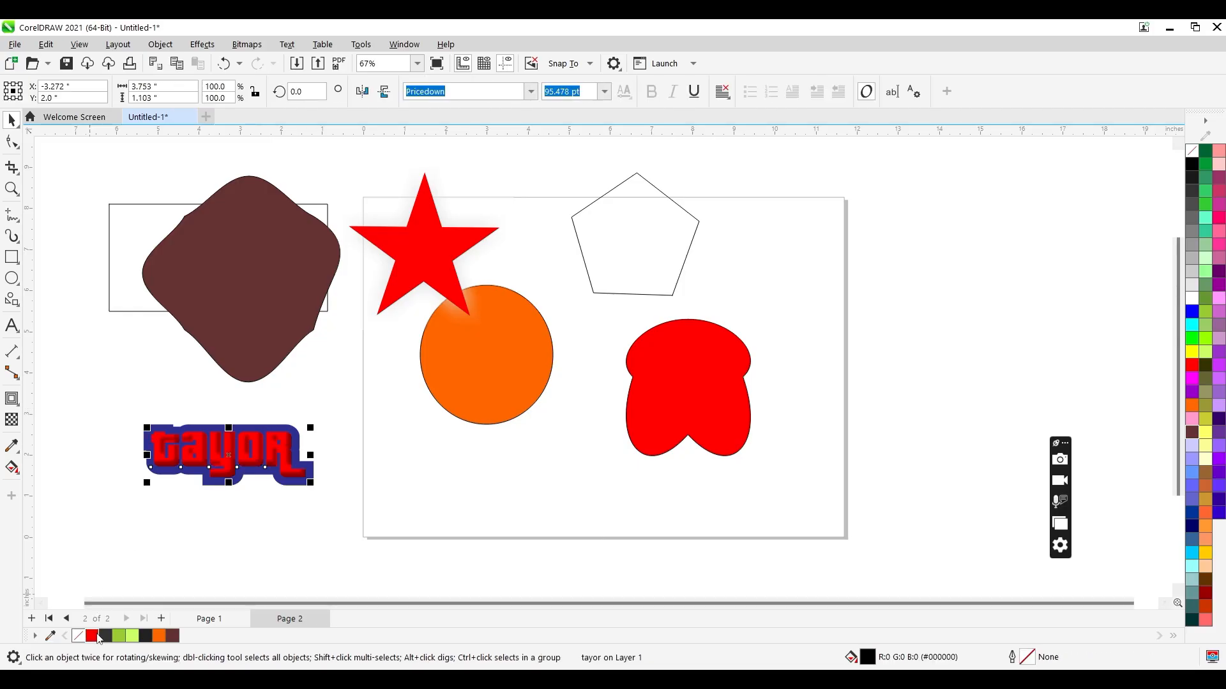
pyautogui.press('z')
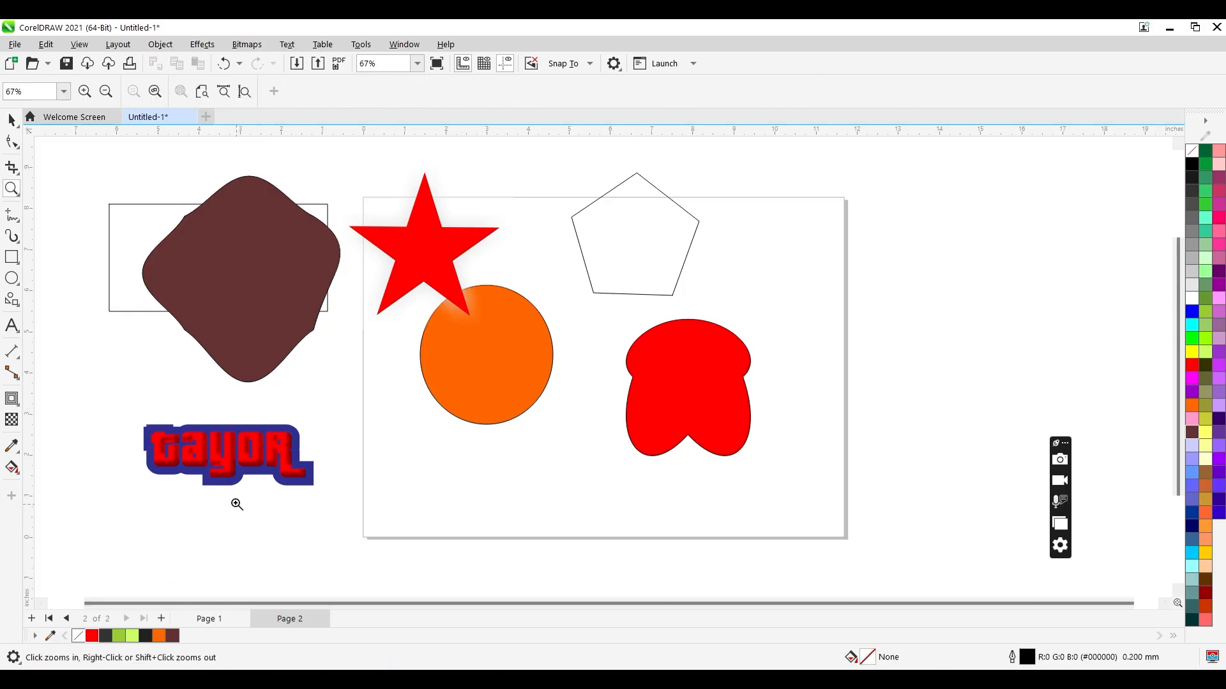
pyautogui.click(225, 462)
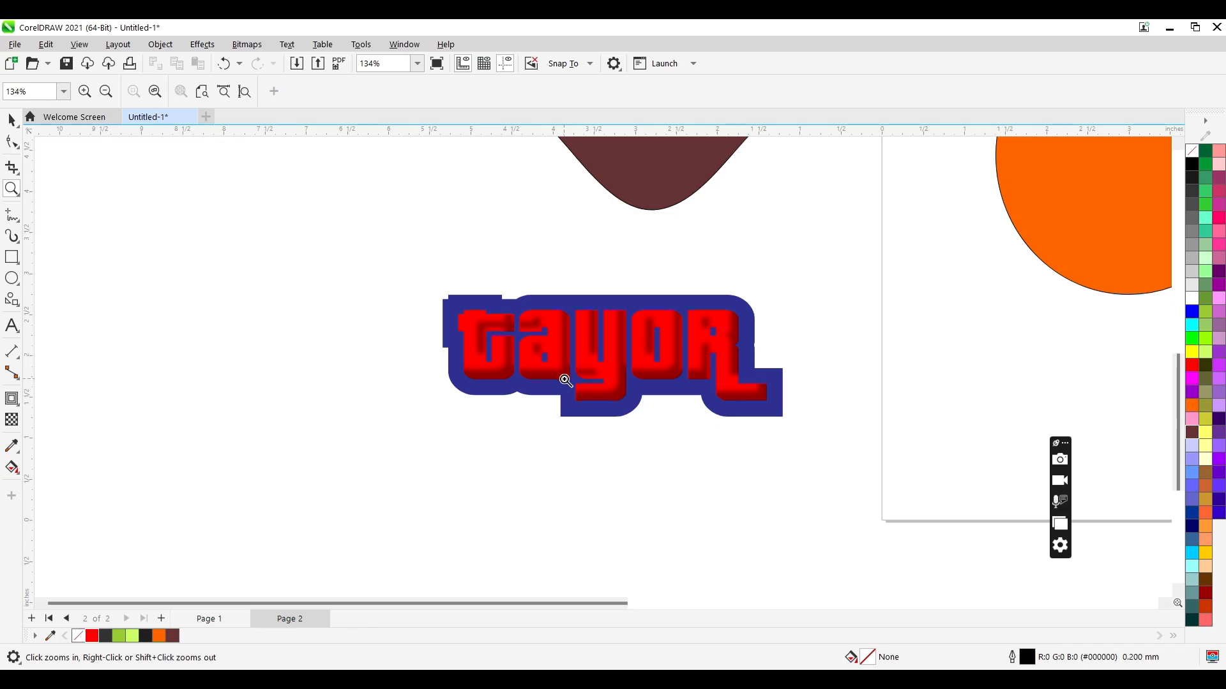
pyautogui.click(524, 390)
pyautogui.press('space')
# Apply the Large Glow shadow preset to the "tayor" text, and clear the shadow from it.
pyautogui.click(473, 325)
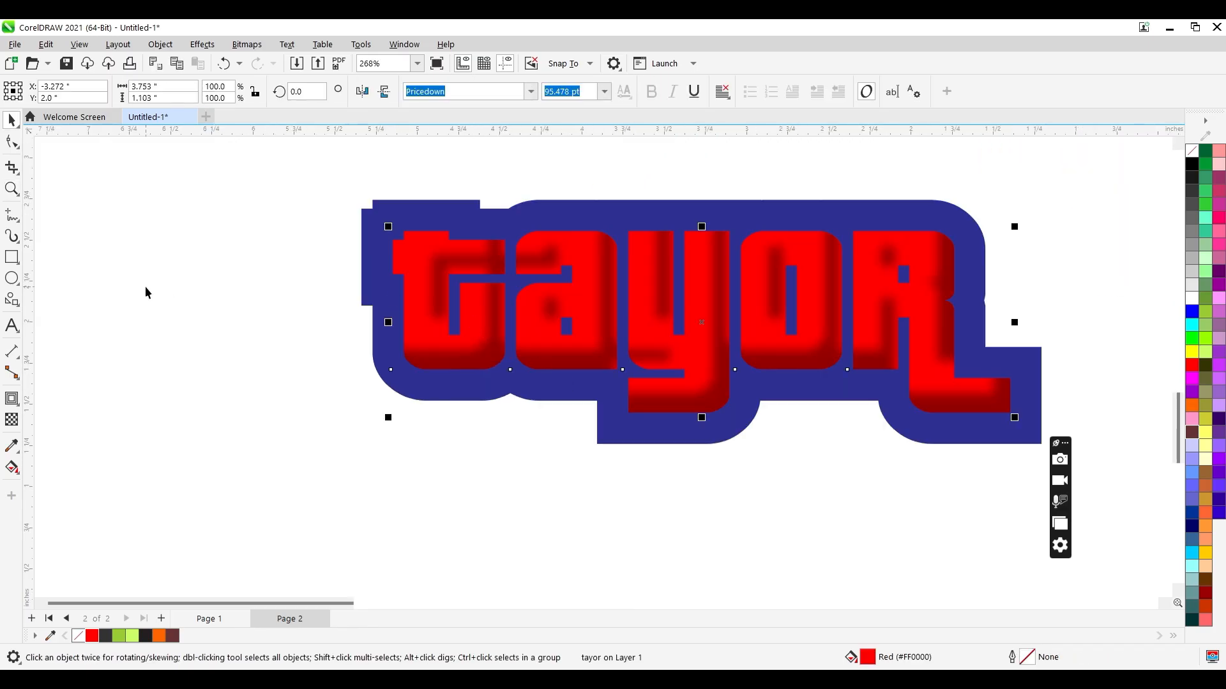
pyautogui.click(19, 407)
pyautogui.click(59, 399)
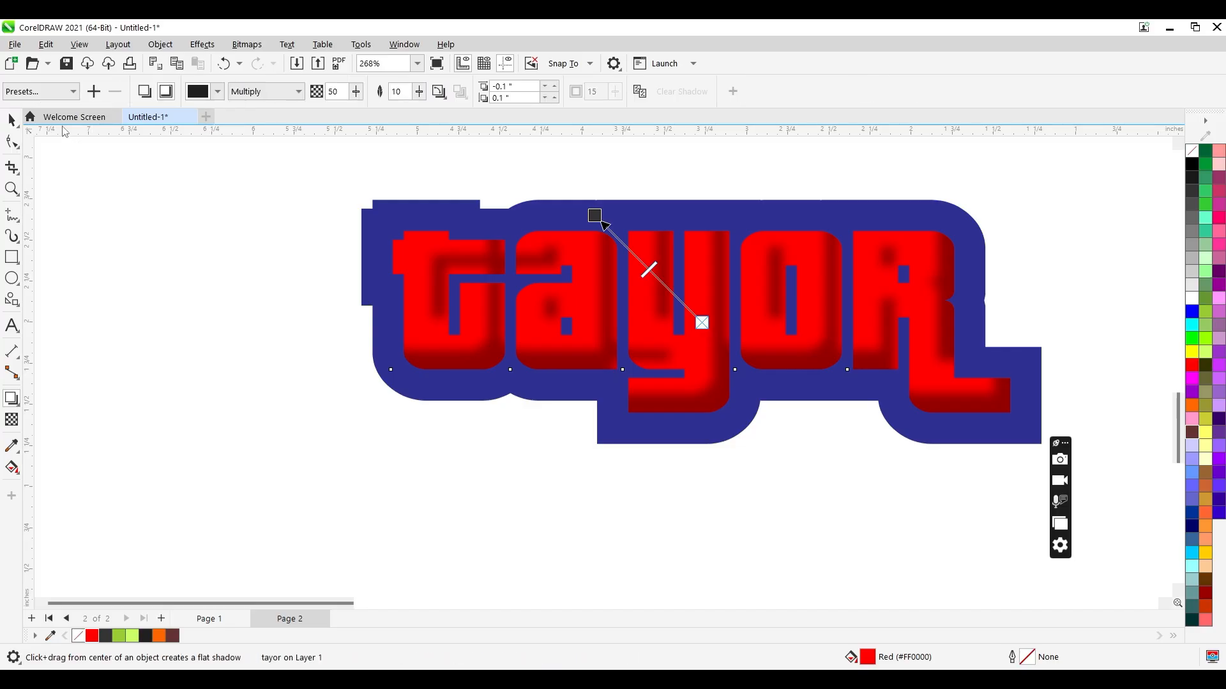
pyautogui.click(55, 96)
pyautogui.click(55, 239)
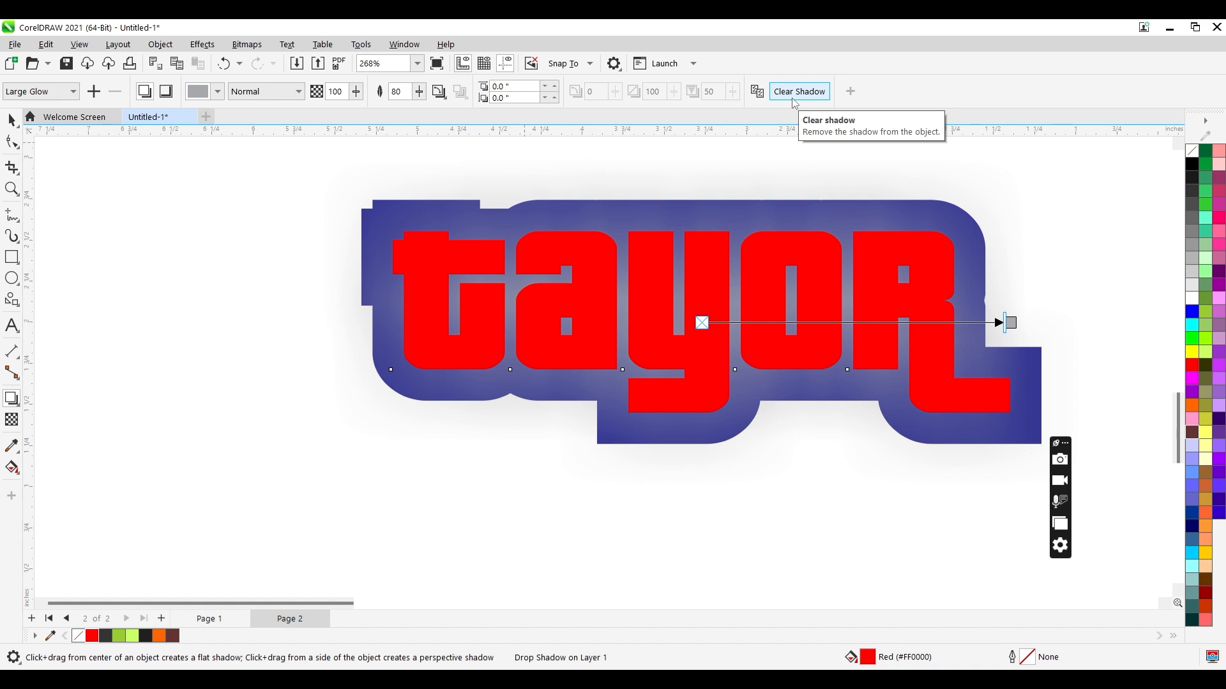
pyautogui.click(798, 93)
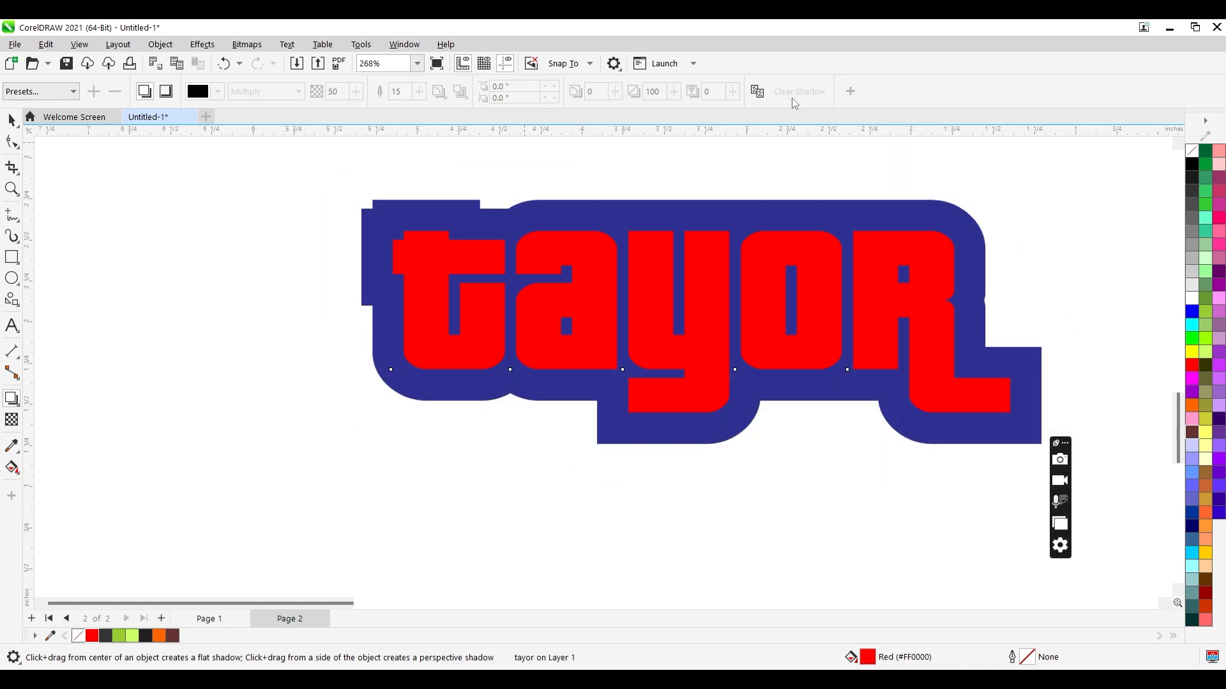
pyautogui.click(18, 129)
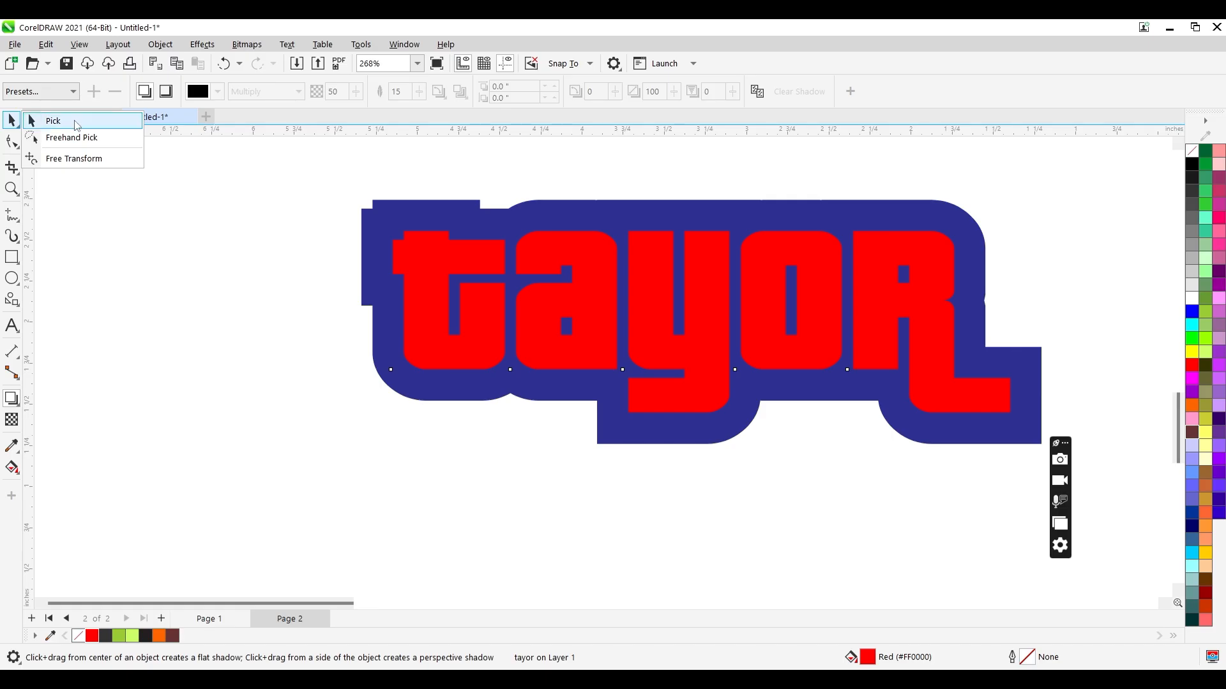
pyautogui.click(51, 121)
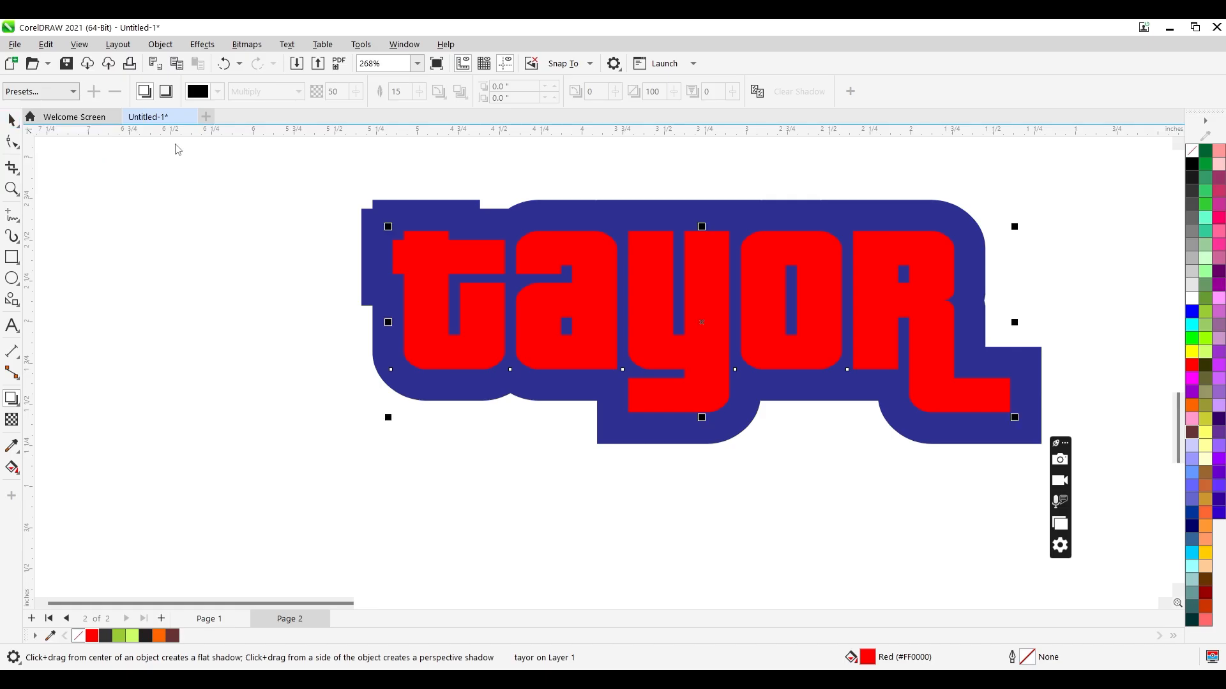
# Try filling the separated contour shape behind the text with orange #FF6600, and undo the colour change.
pyautogui.click(654, 440)
pyautogui.press('z')
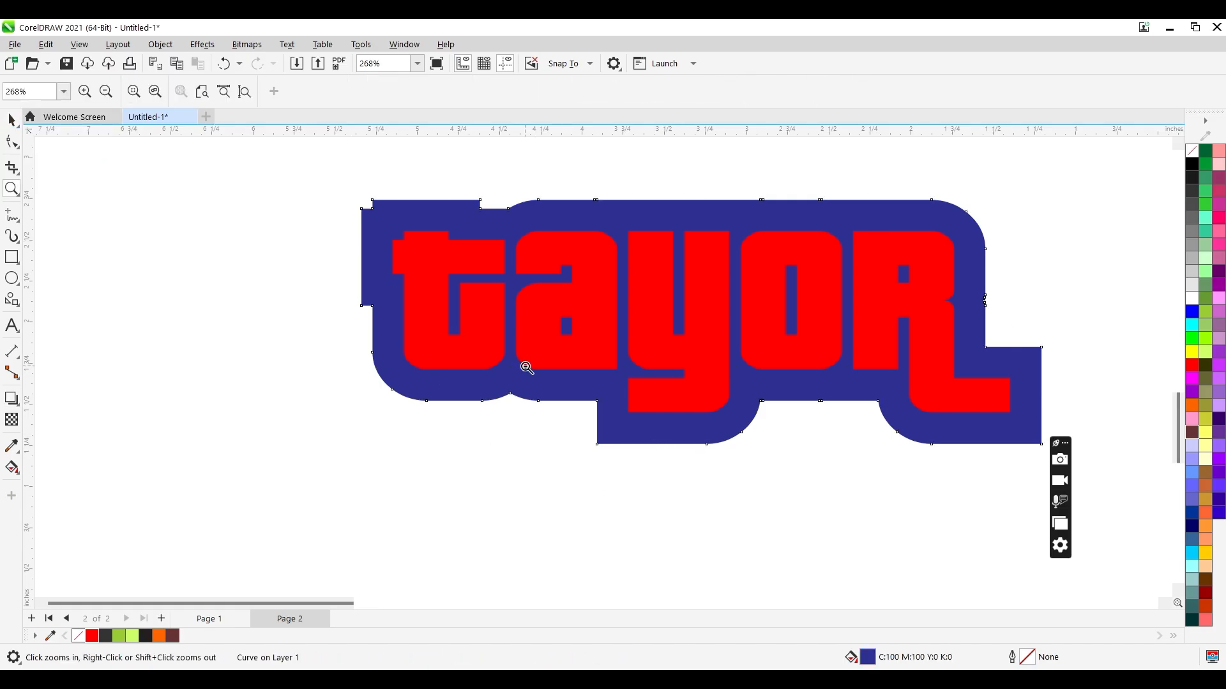
pyautogui.press('space')
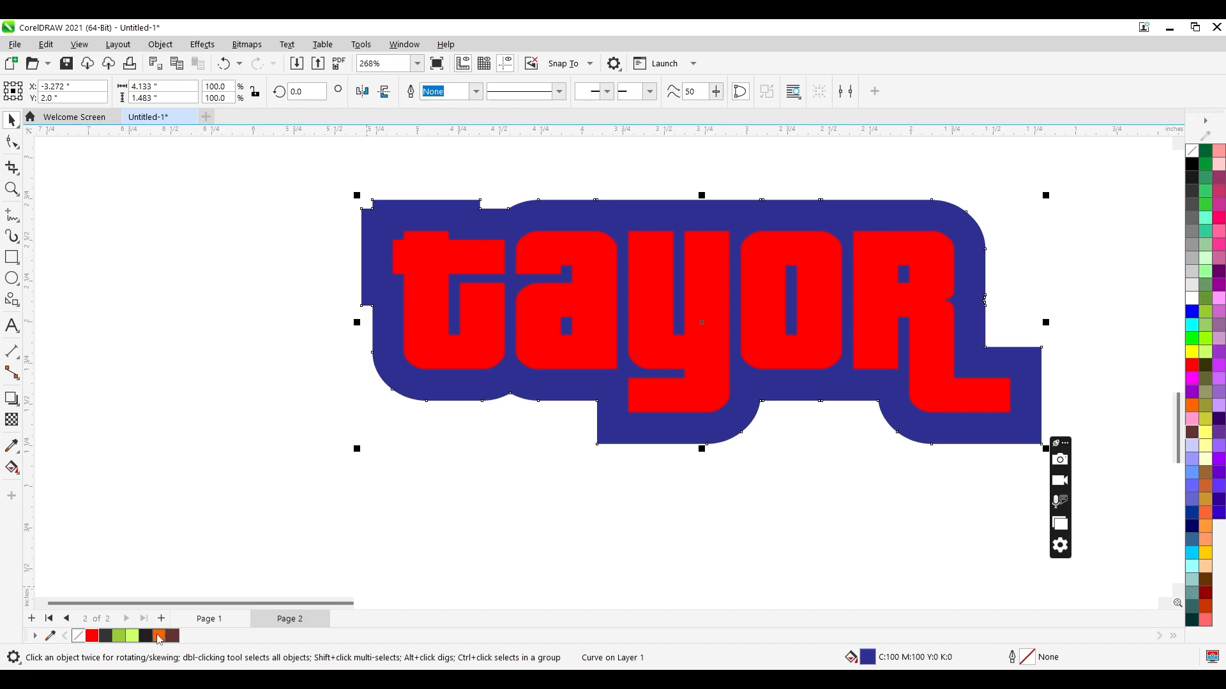
pyautogui.click(158, 636)
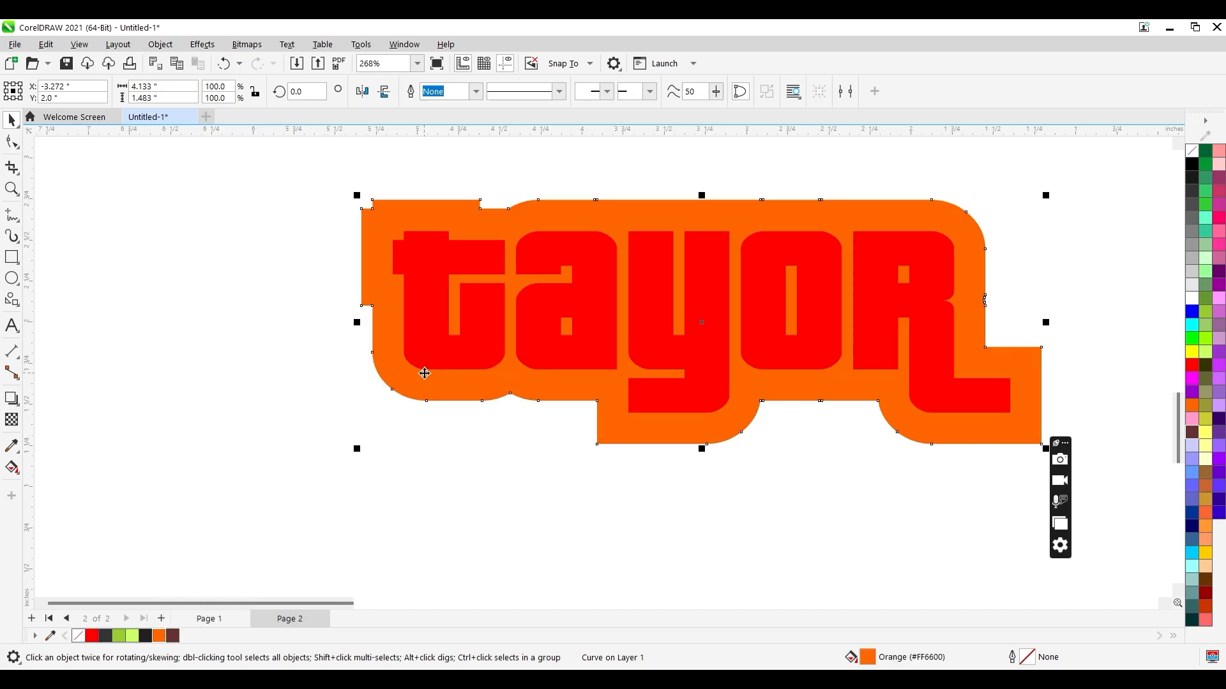
pyautogui.hotkey('ctrl', 'z')
# Fill the "tayor" letters with Dark Brown #663333, and change the fill to Martian Green #99CC33.
pyautogui.click(437, 341)
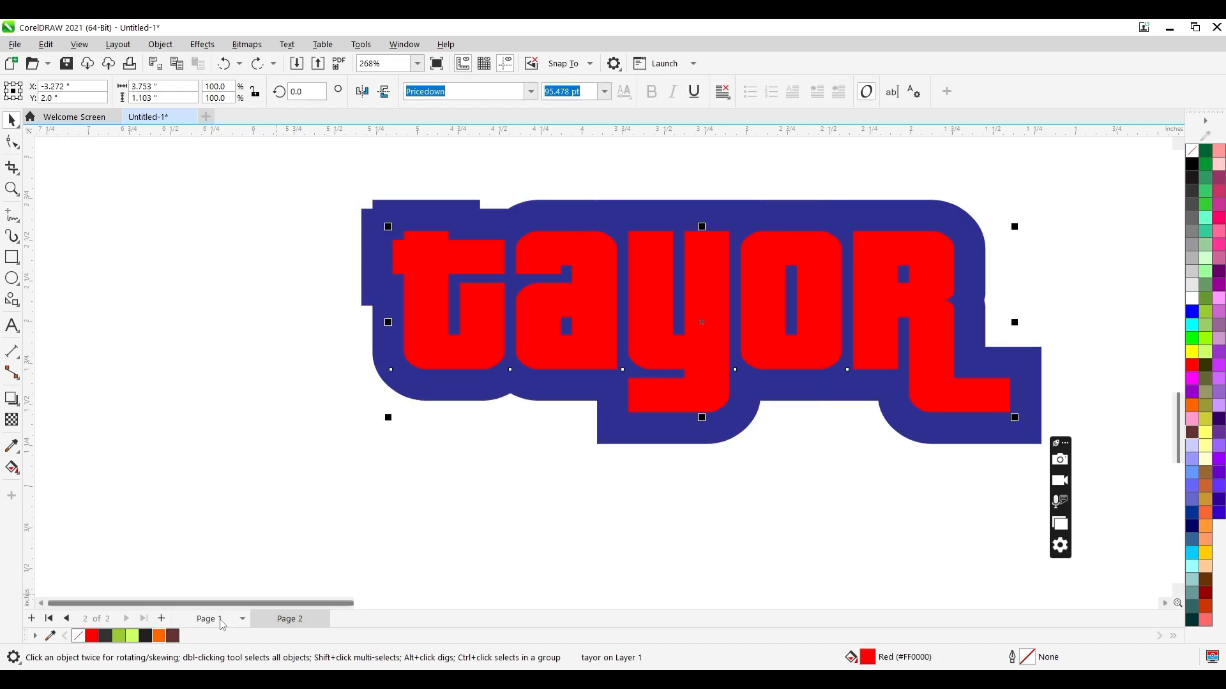
pyautogui.click(172, 636)
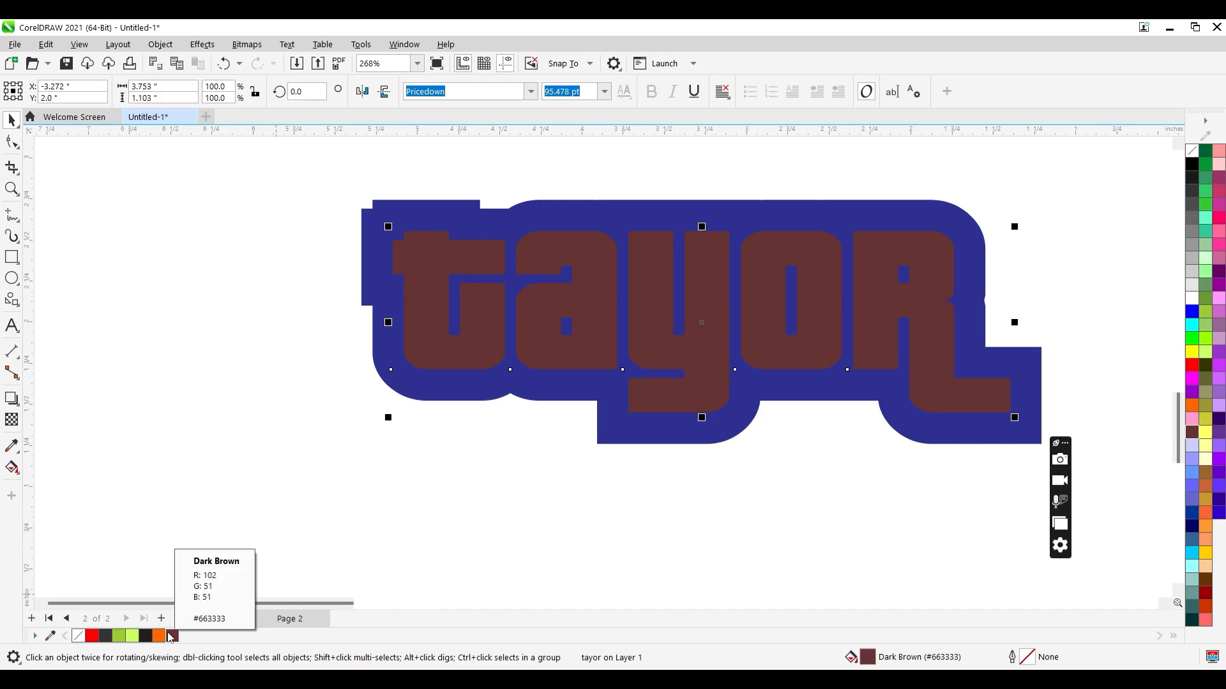
pyautogui.click(127, 636)
pyautogui.press('z')
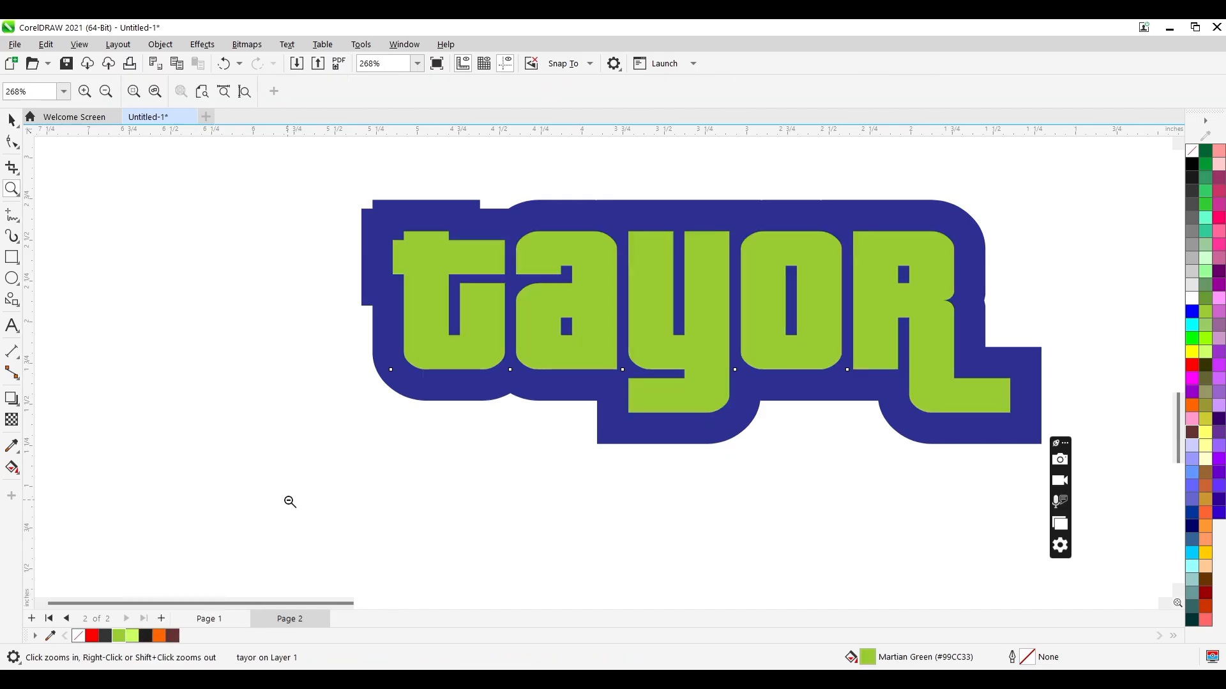
pyautogui.rightClick(388, 415)
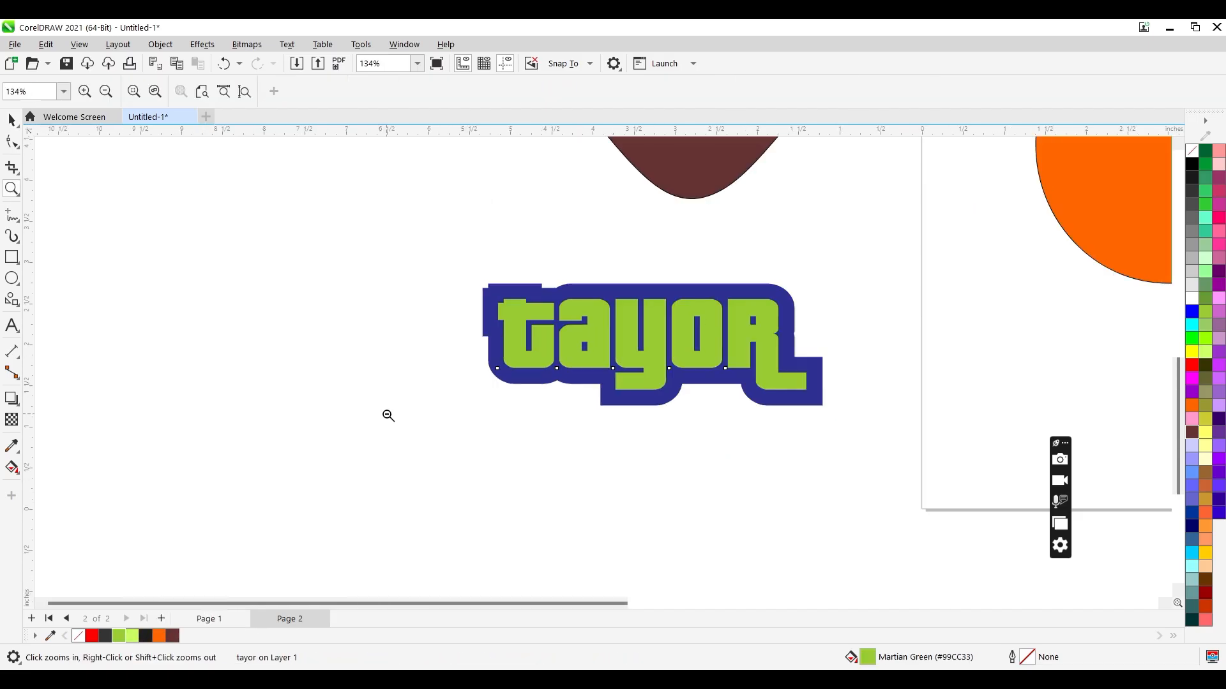
pyautogui.click(624, 346)
pyautogui.press('space')
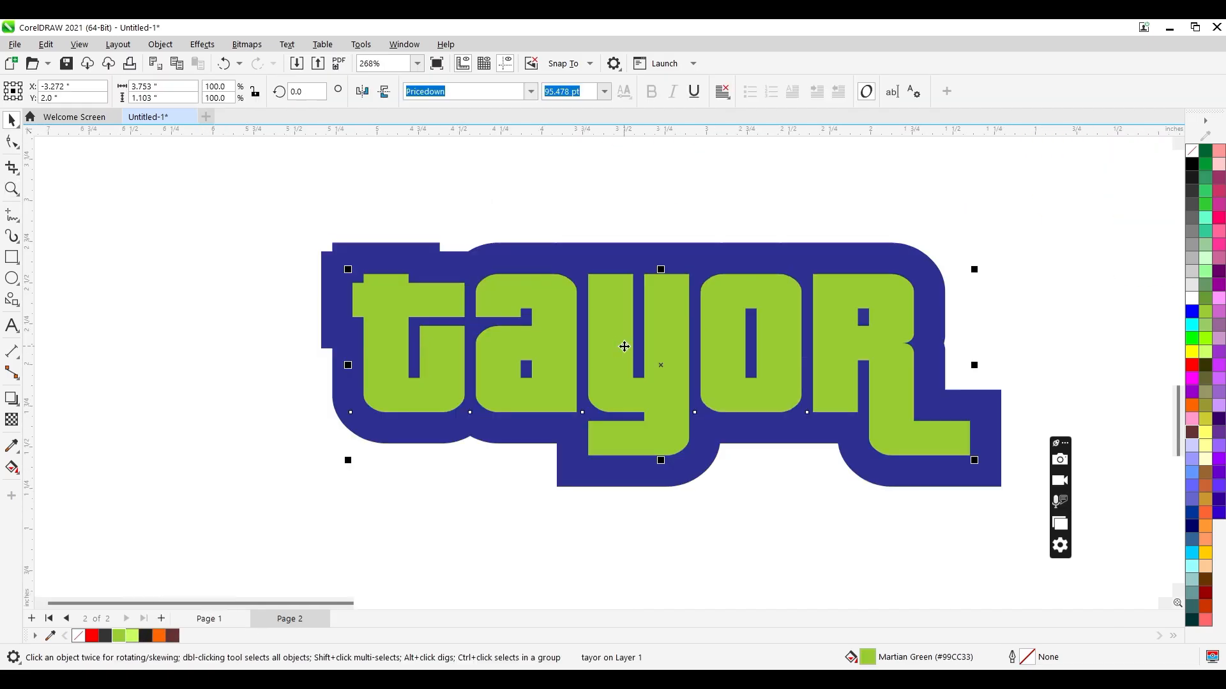
# Delete the blue contour shape behind the text and fill the "tayor" letters with red #FF0000.
pyautogui.click(536, 252)
pyautogui.press('Delete')
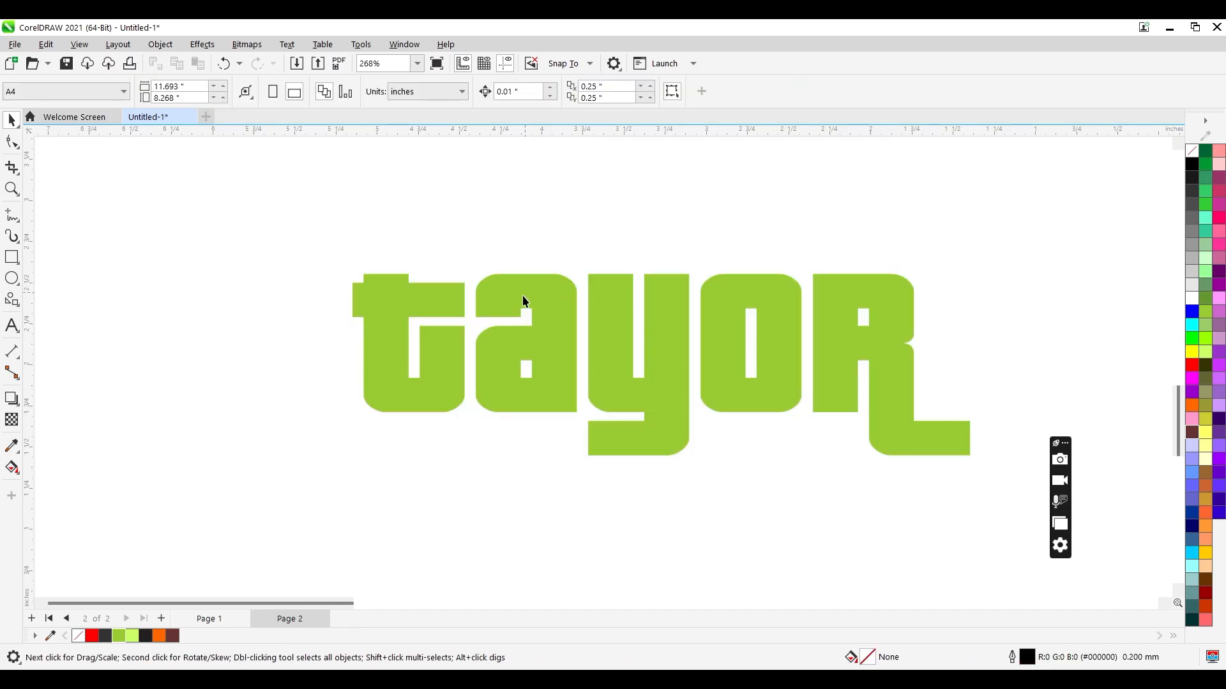
pyautogui.click(522, 299)
pyautogui.click(1191, 366)
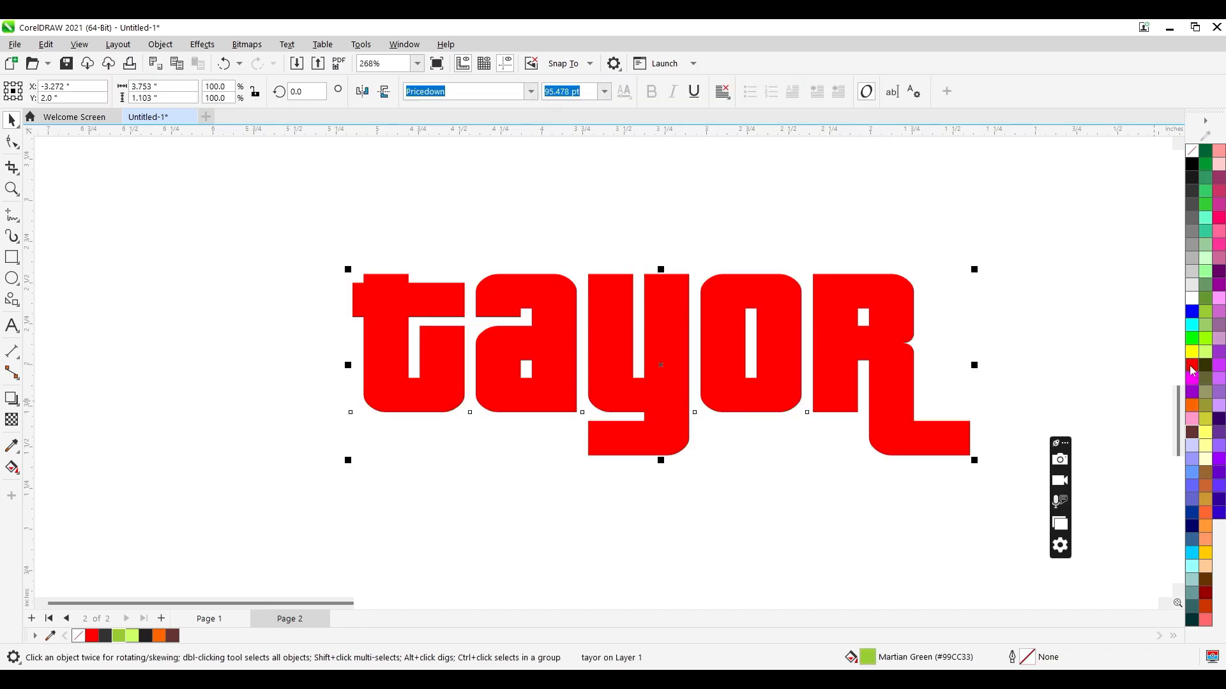
# Try two freehand push and pull distortions on the "tayor" text from its lower-left corner, and undo each one.
pyautogui.click(20, 409)
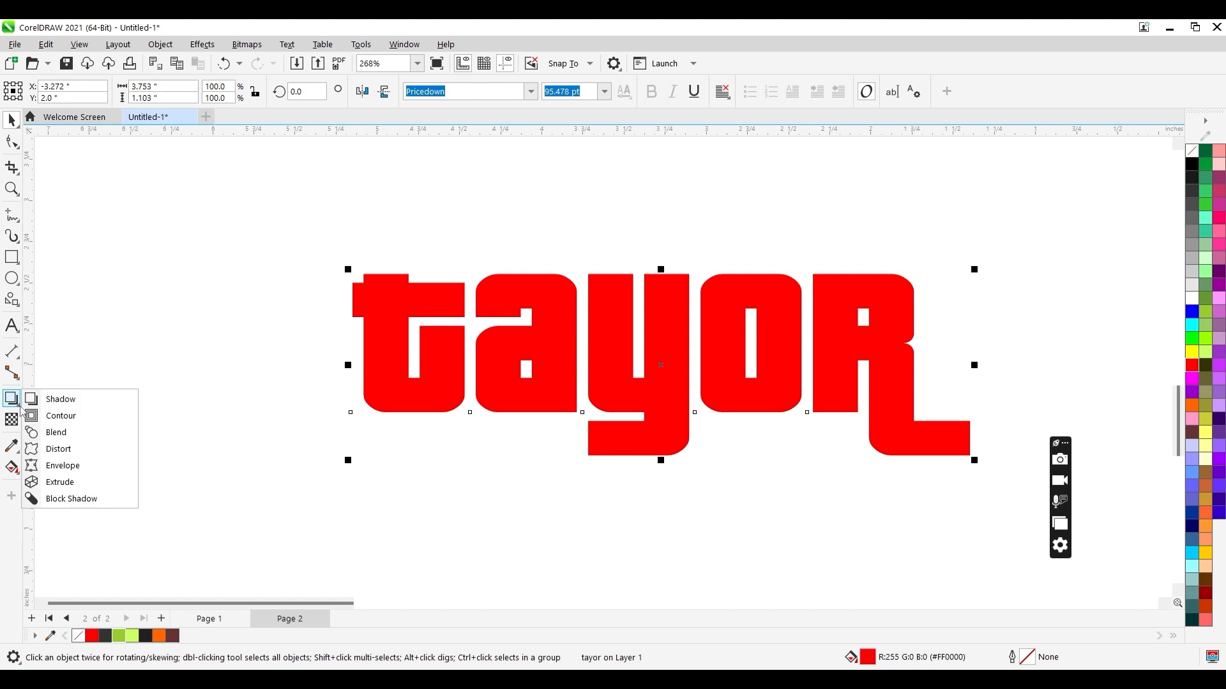
pyautogui.click(78, 450)
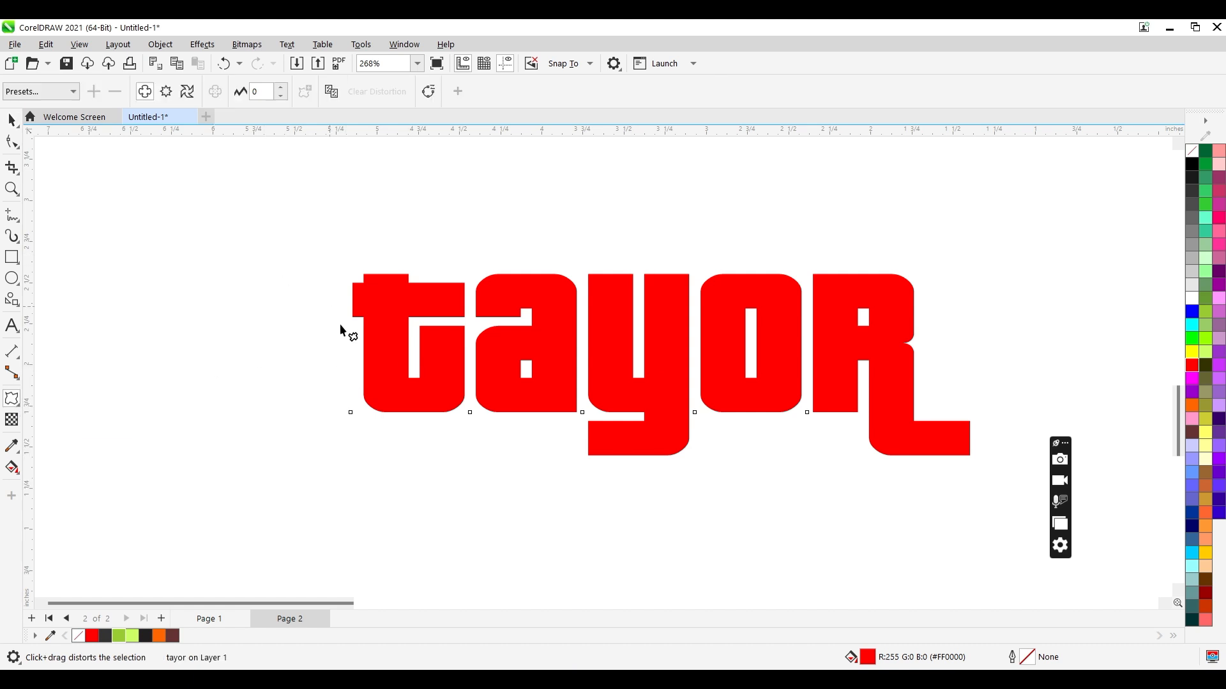
pyautogui.moveTo(351, 409); pyautogui.dragTo(220, 362)
pyautogui.hotkey('ctrl', 'z')
pyautogui.moveTo(350, 412); pyautogui.dragTo(367, 486)
pyautogui.press('space')
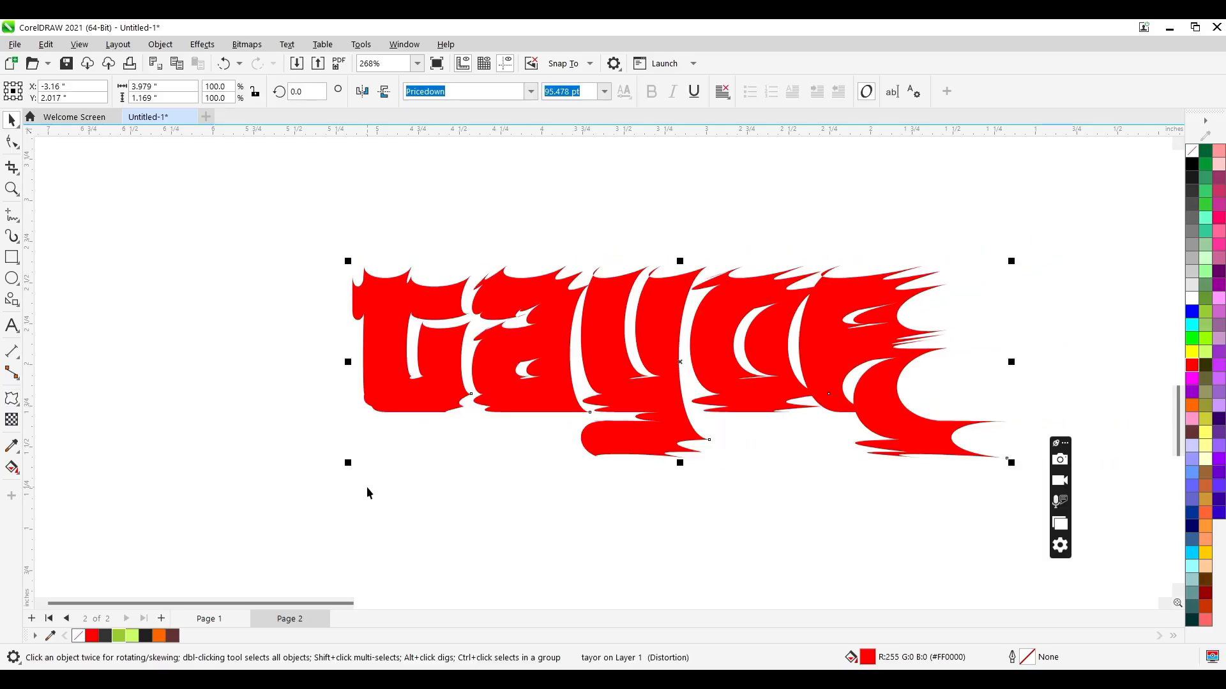
pyautogui.hotkey('ctrl', 'z')
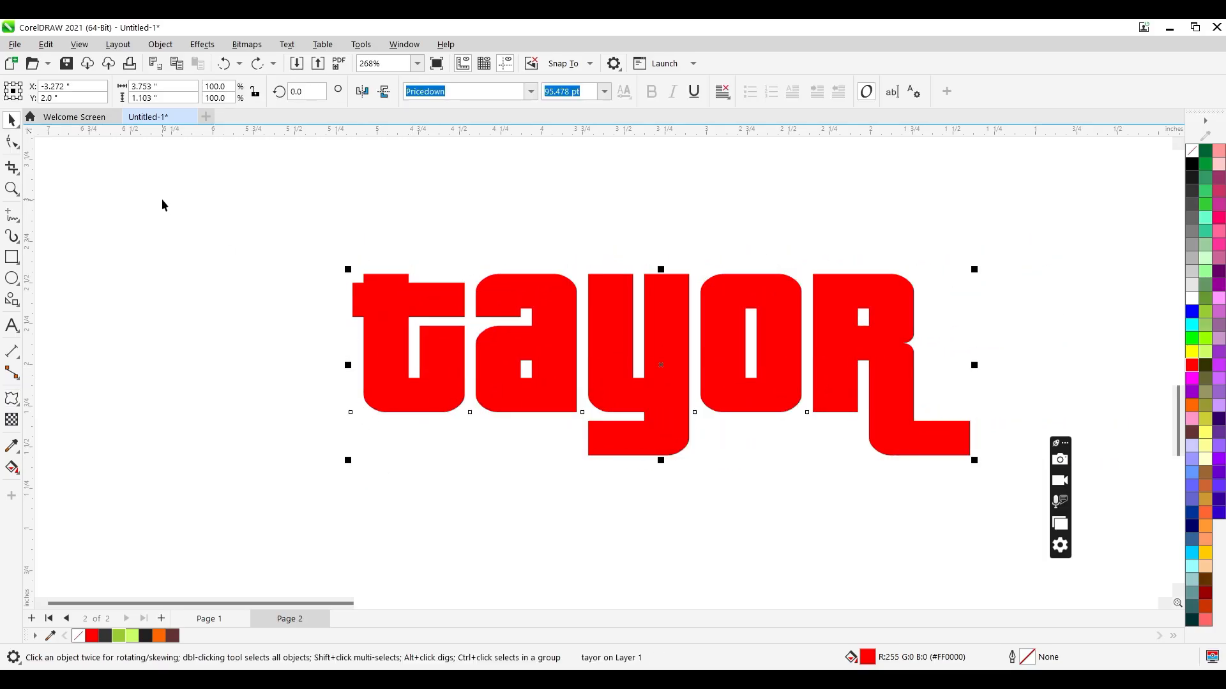
# Try the Twister distortion preset on the "tayor" text, accepting the complex calculation, and undo it.
pyautogui.click(12, 399)
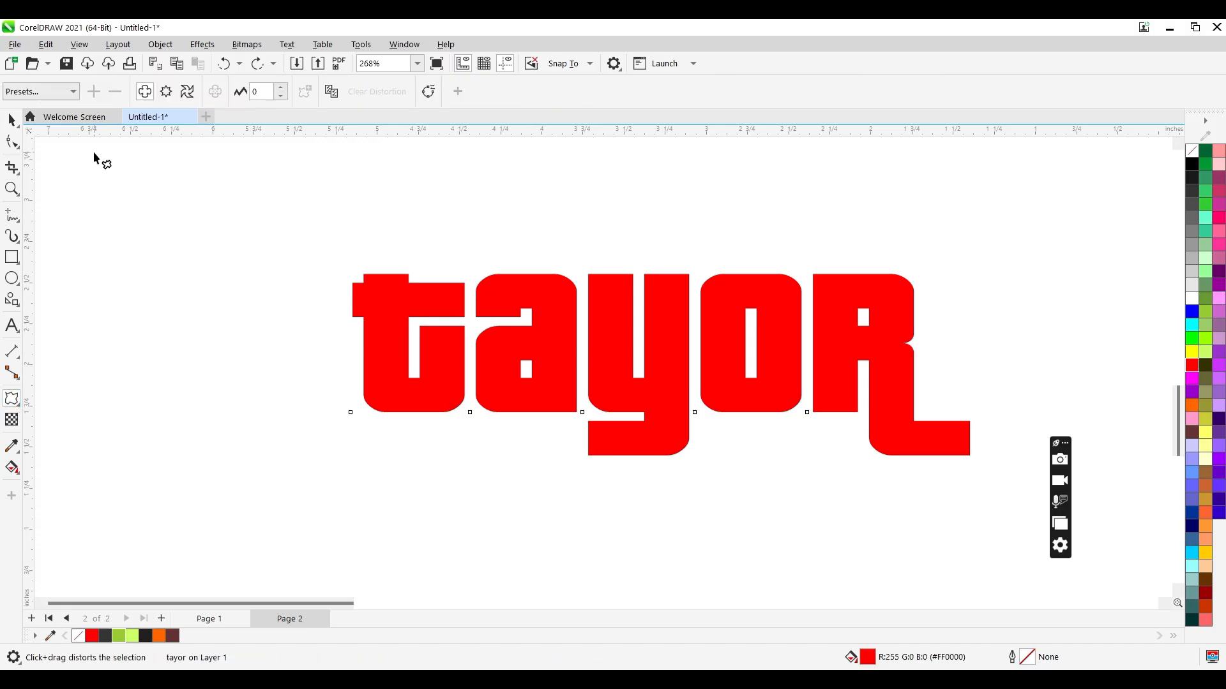
pyautogui.click(38, 92)
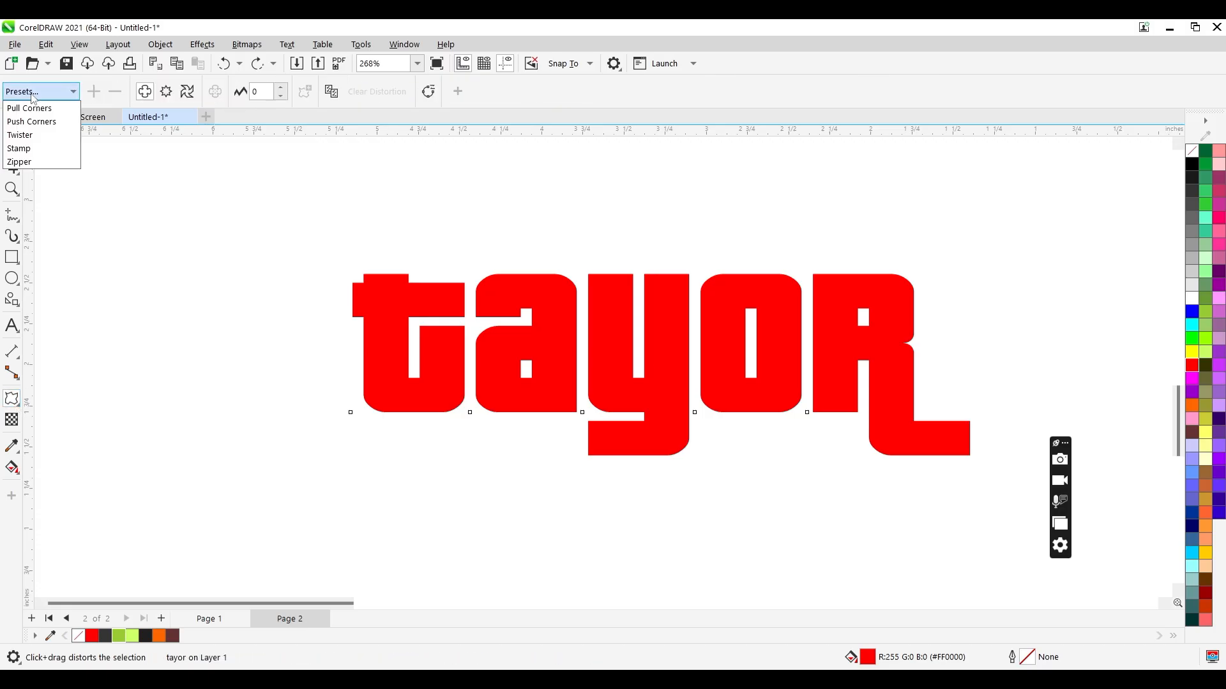
pyautogui.click(40, 136)
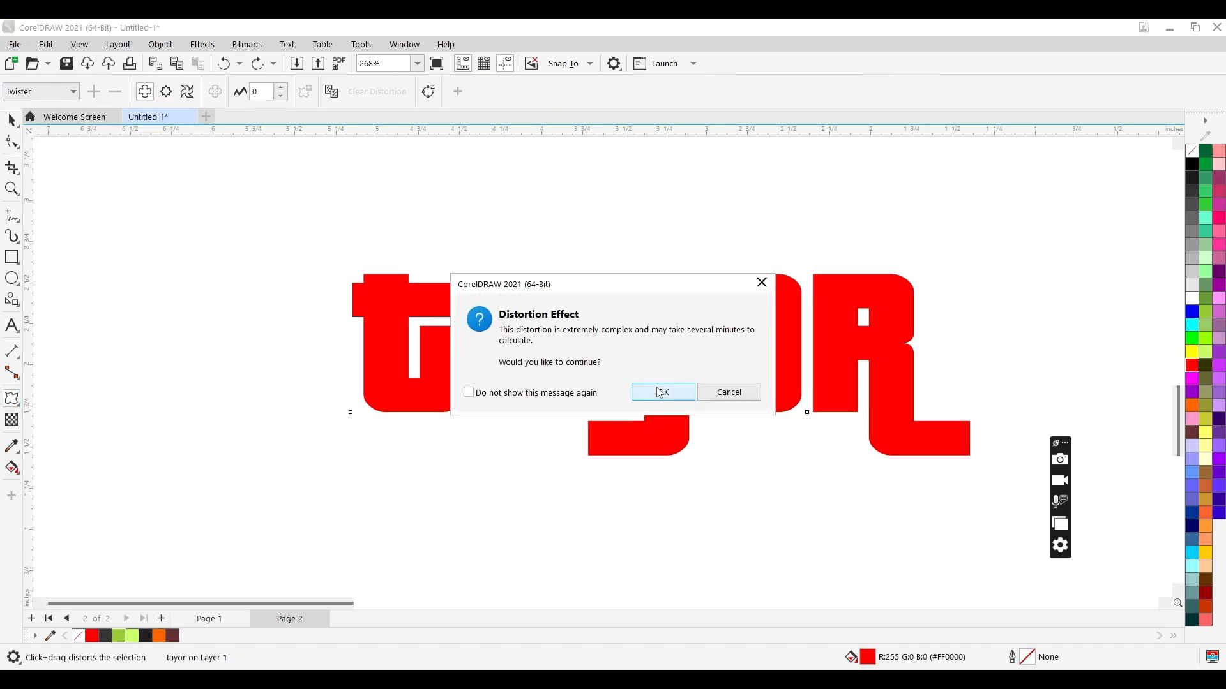
pyautogui.click(661, 392)
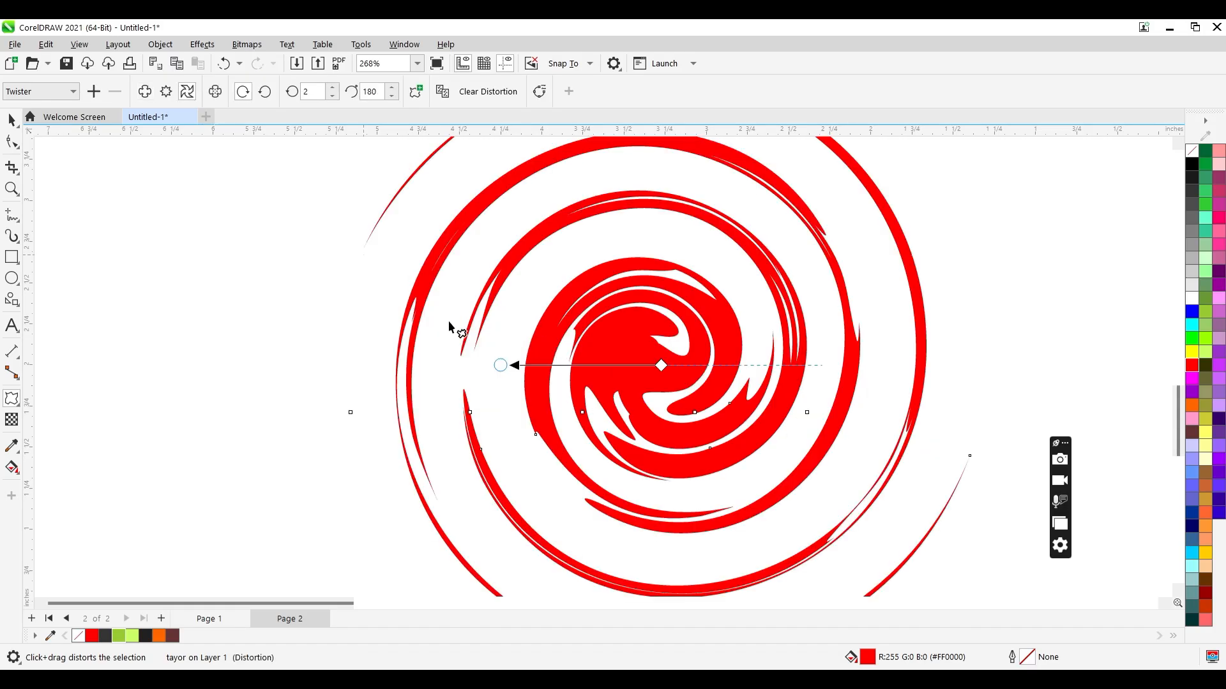
pyautogui.hotkey('ctrl', 'z')
# Try the Stamp distortion preset on the "tayor" text and undo it.
pyautogui.click(42, 91)
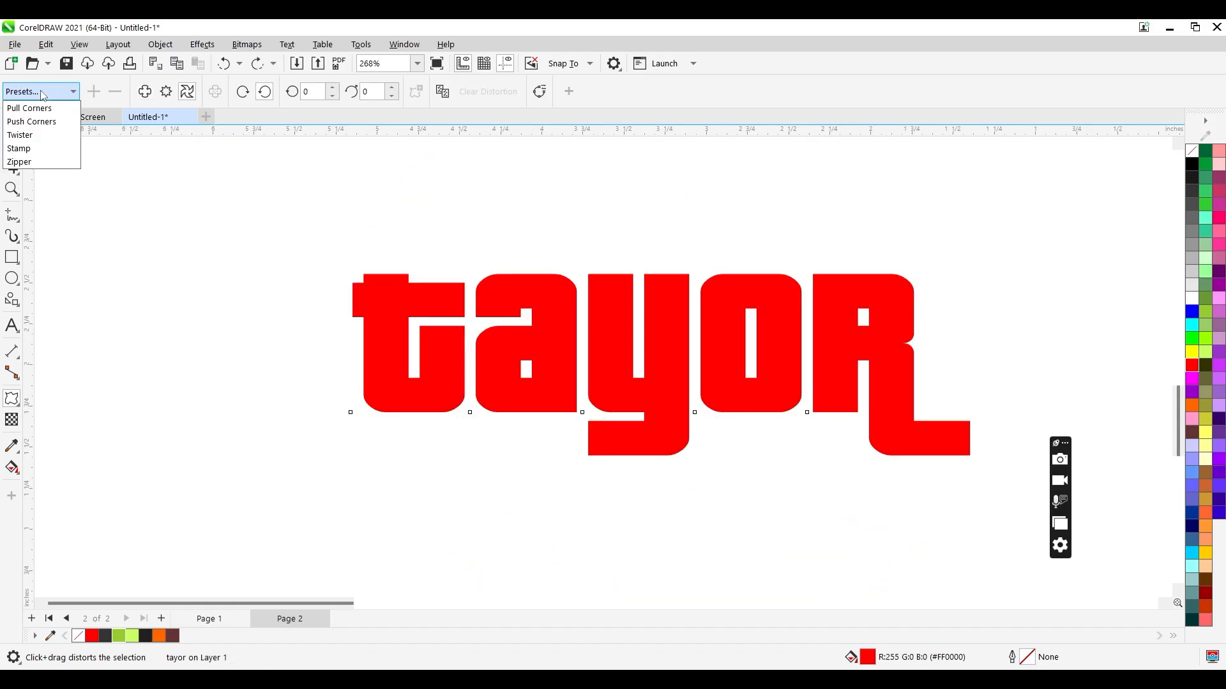
pyautogui.click(61, 148)
pyautogui.press('space')
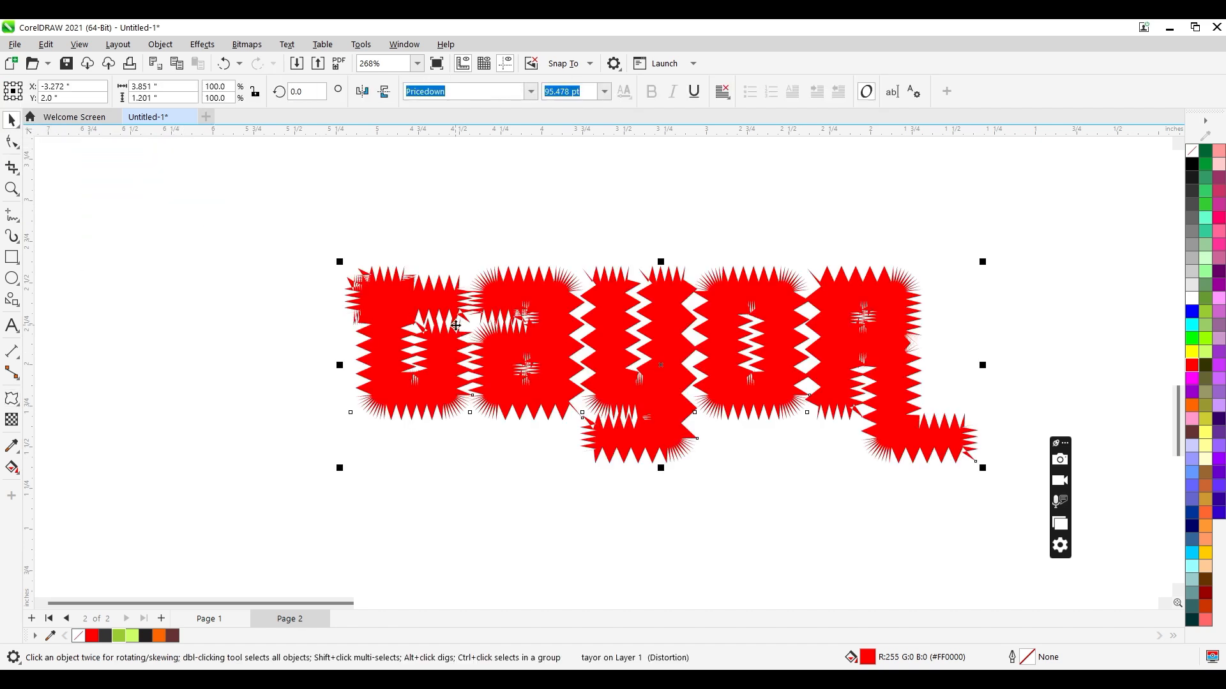
pyautogui.hotkey('ctrl', 'z')
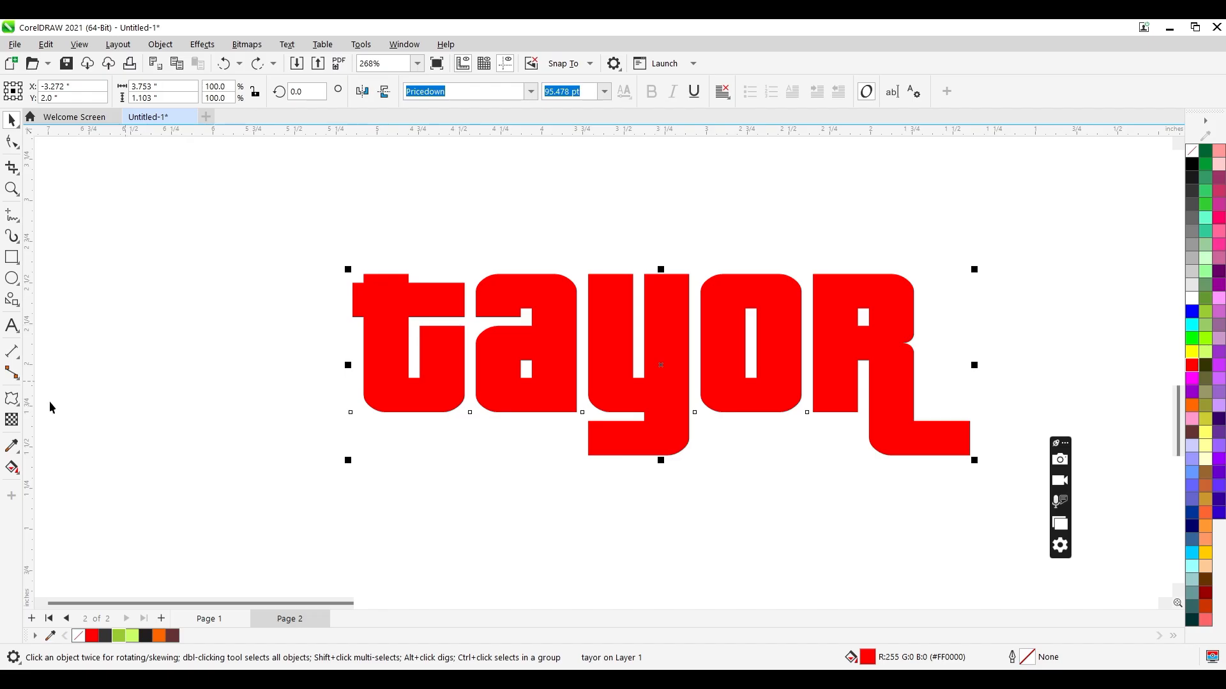
# Try an envelope on the "tayor" text, bending its left and right sides inward and its top and bottom edges outward.
pyautogui.click(13, 400)
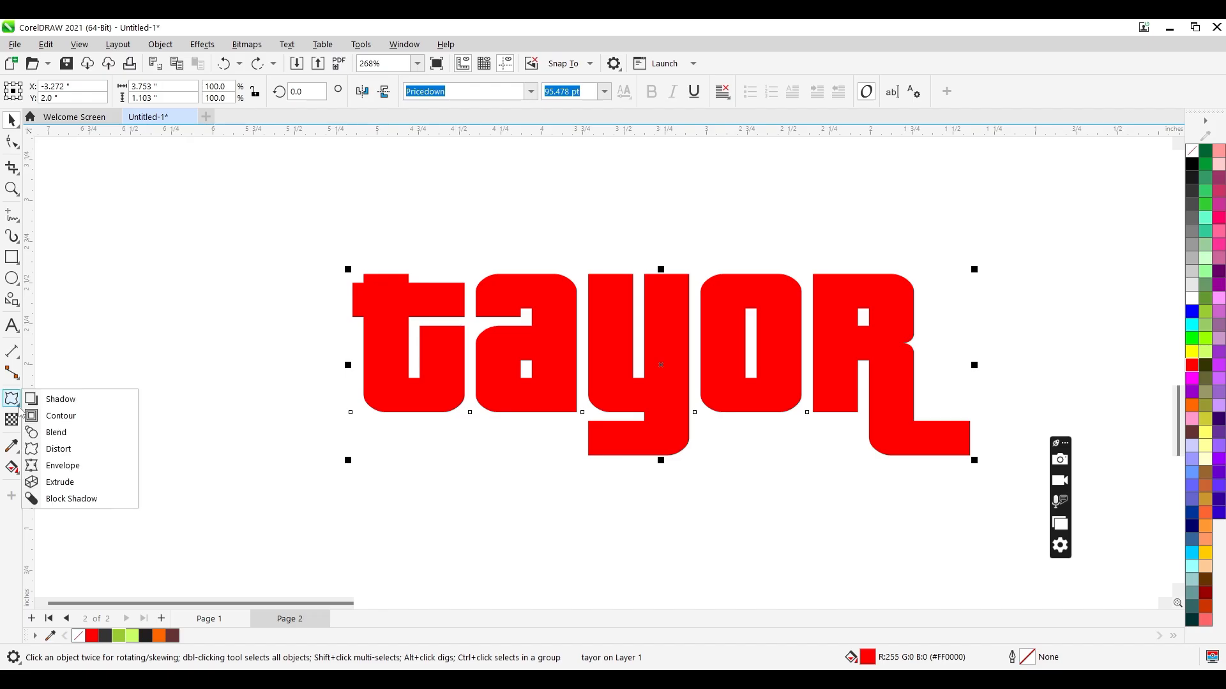
pyautogui.click(64, 466)
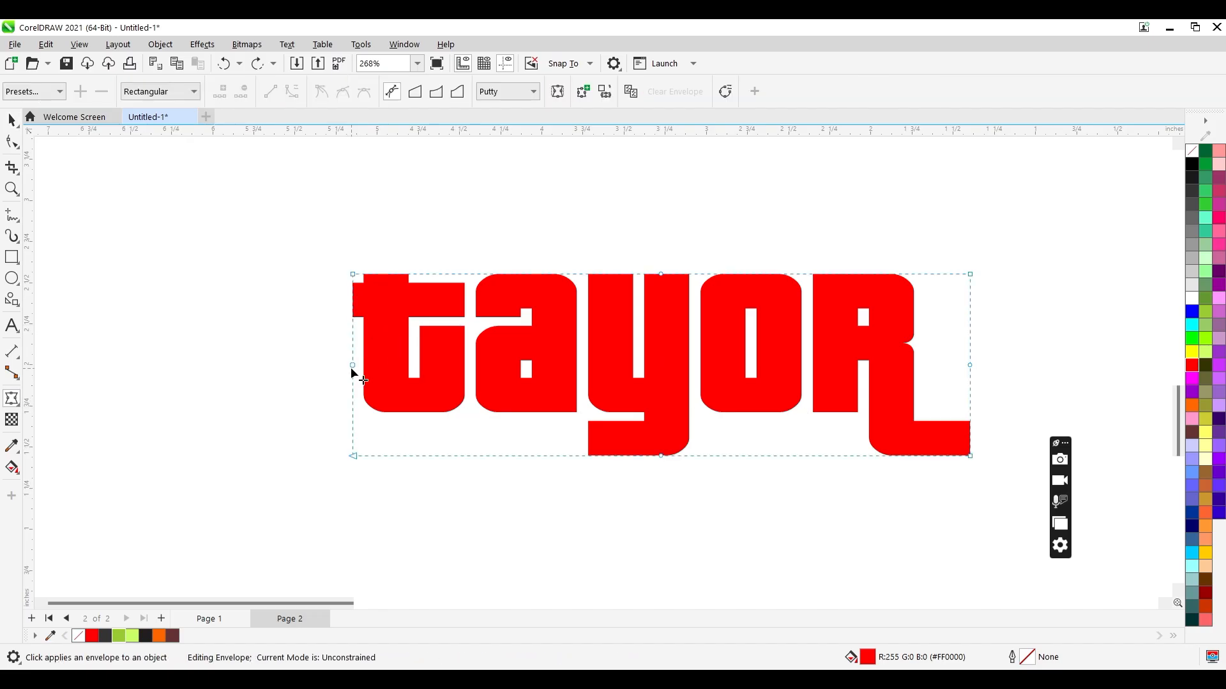
pyautogui.moveTo(352, 366); pyautogui.dragTo(395, 365)
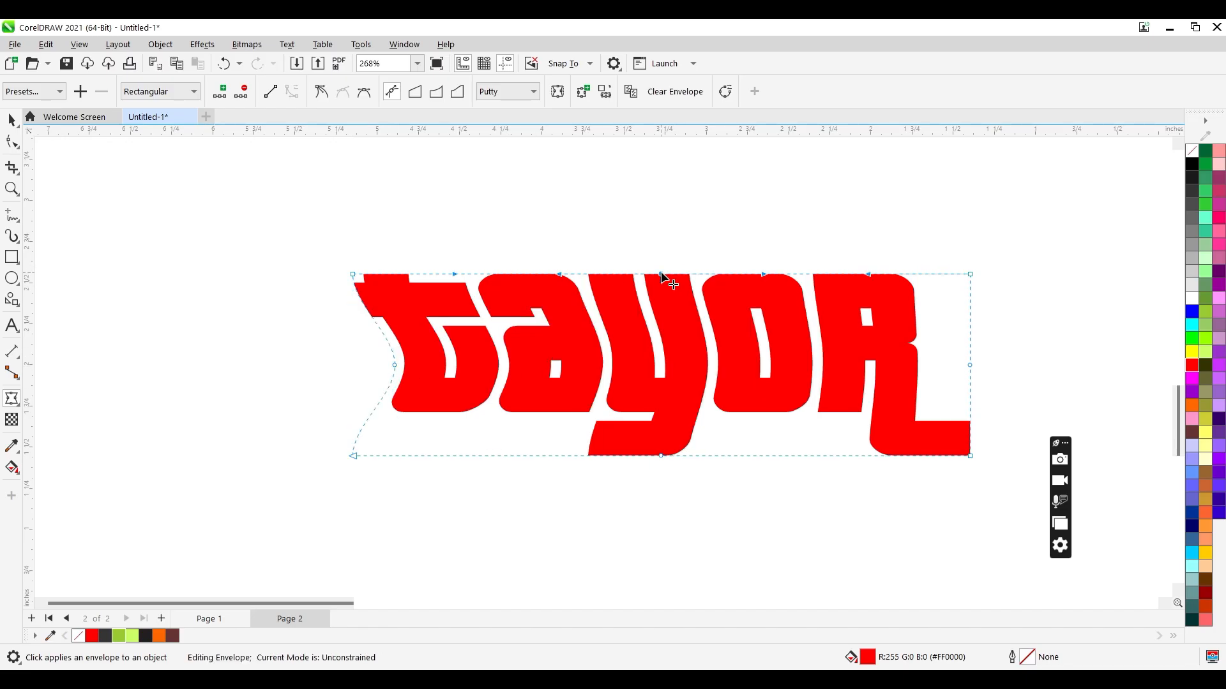
pyautogui.moveTo(662, 275); pyautogui.dragTo(658, 218)
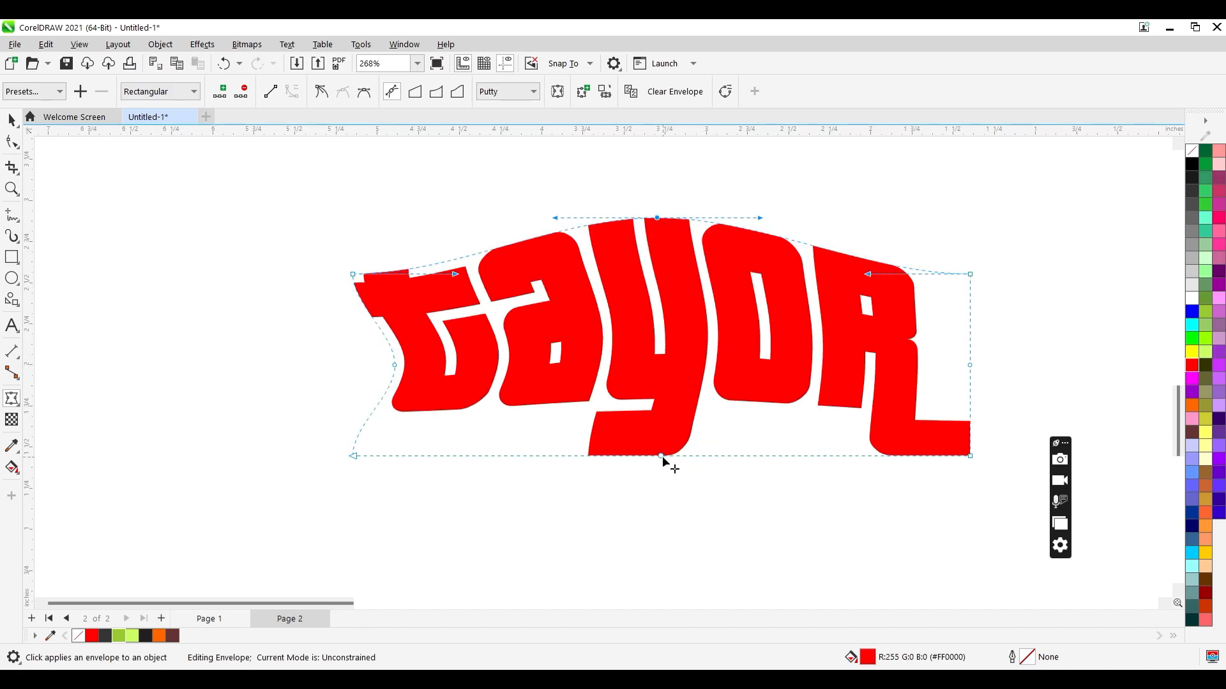
pyautogui.moveTo(661, 456); pyautogui.dragTo(668, 525)
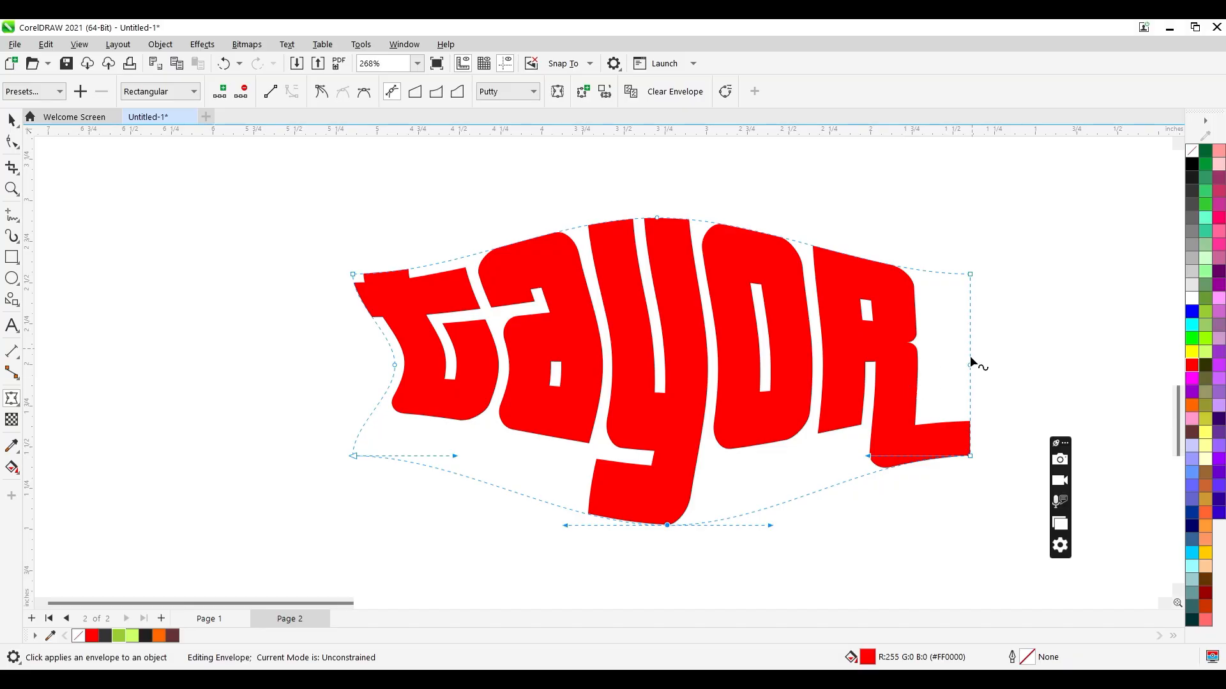
pyautogui.moveTo(971, 364); pyautogui.dragTo(930, 355)
pyautogui.press('space')
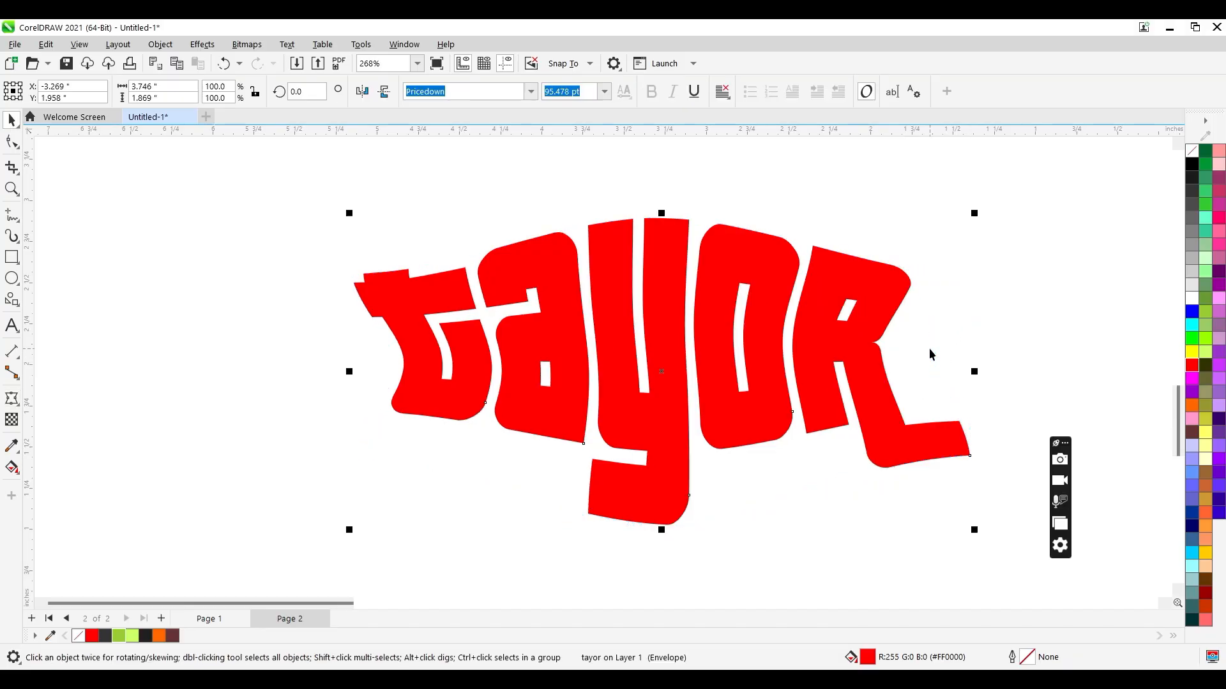
# Undo all the envelope adjustments on the "tayor" text.
pyautogui.hotkey('ctrl', 'z')
pyautogui.hotkey('ctrl', 'z')
pyautogui.hotkey('ctrl', 'z')
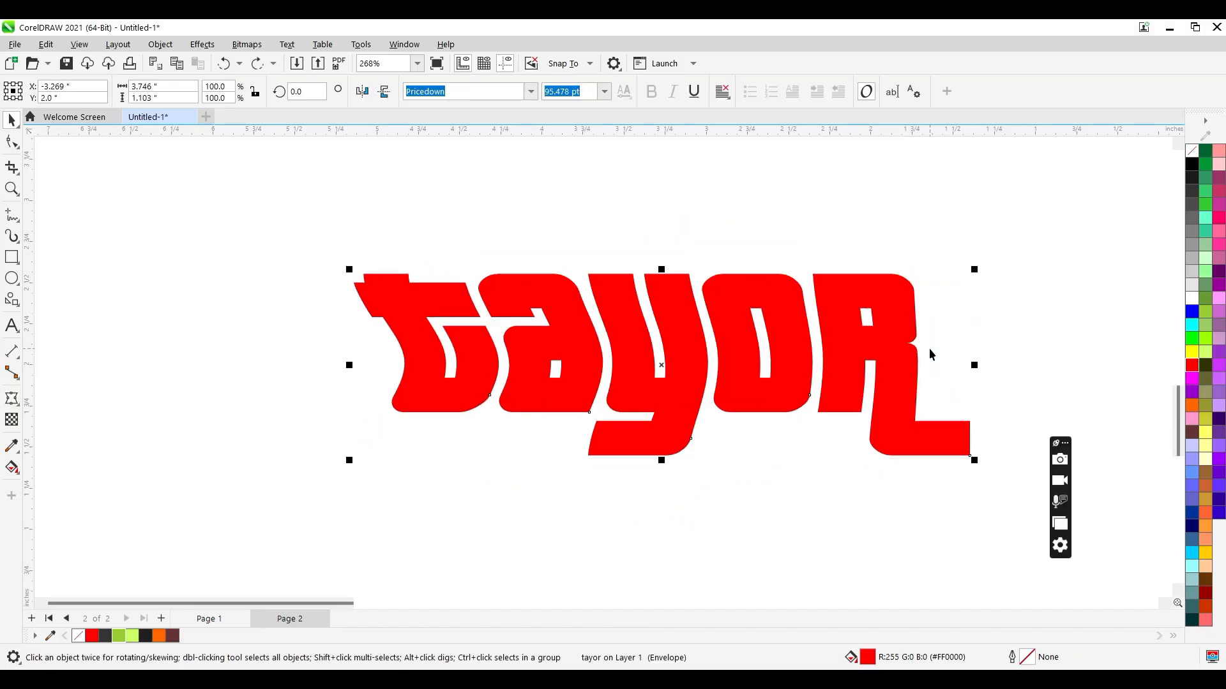
pyautogui.hotkey('ctrl', 'z')
# Move the orange circle off the page to the empty area left of the "tayor" text.
pyautogui.press('z')
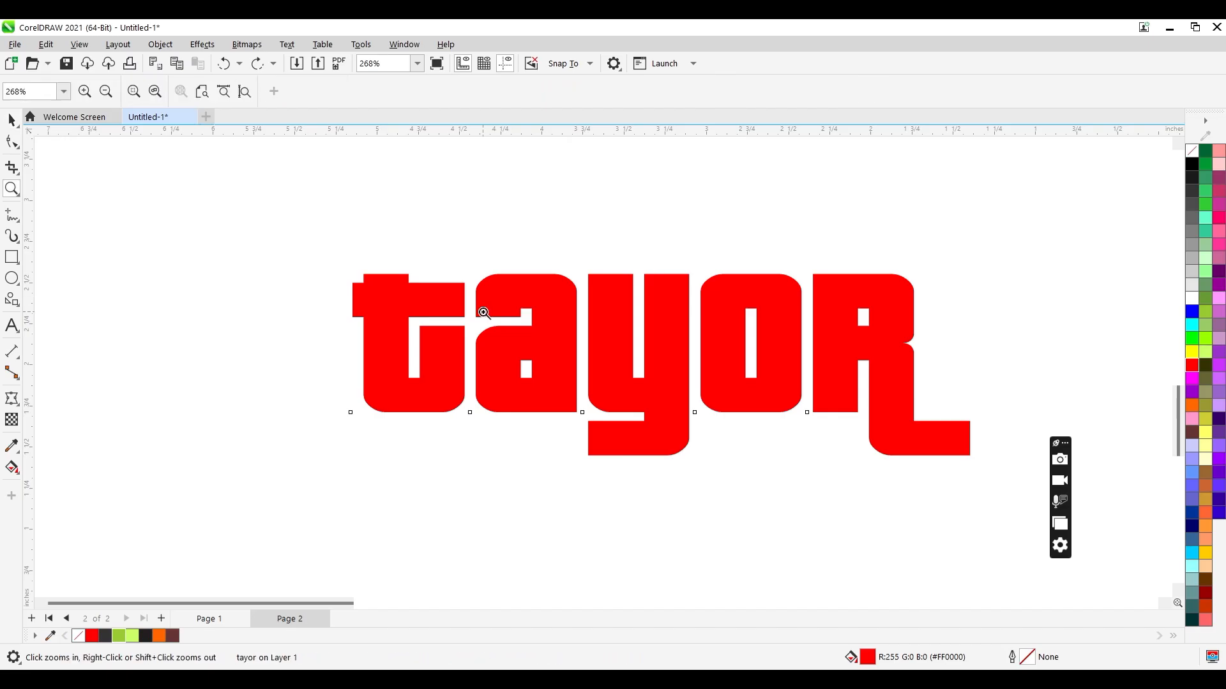
pyautogui.keyDown('shift'); pyautogui.click(525, 317); pyautogui.keyUp('shift')
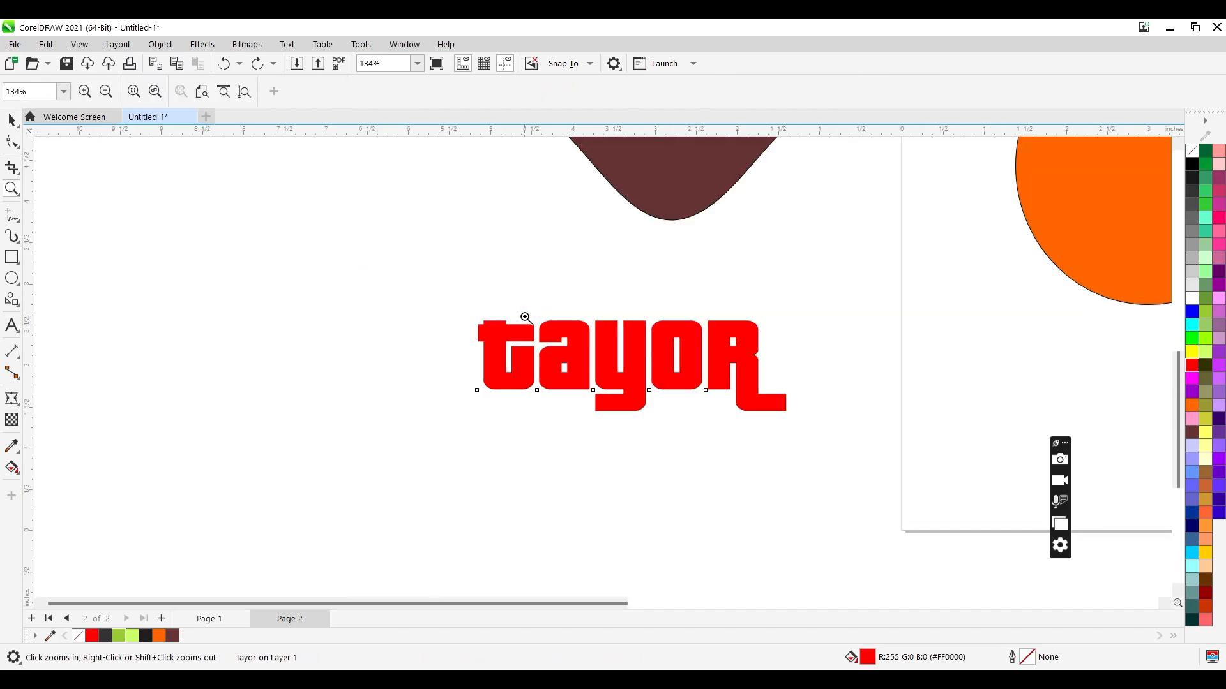
pyautogui.press('space')
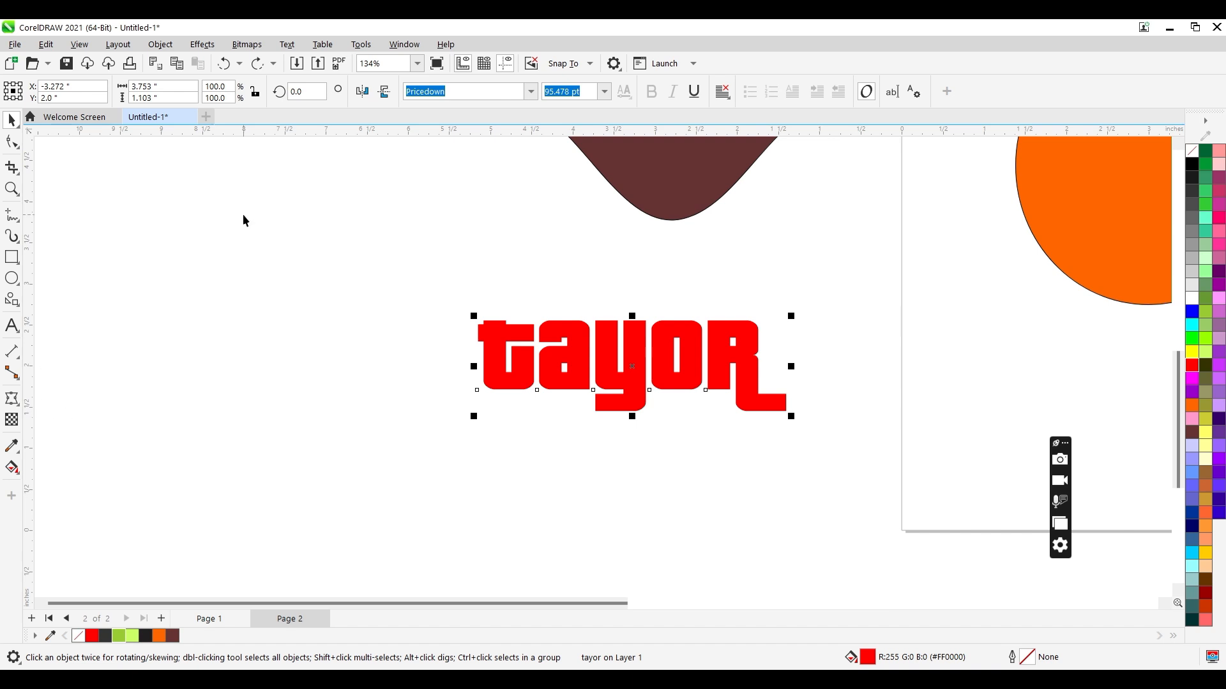
pyautogui.moveTo(1101, 222); pyautogui.dragTo(106, 415)
pyautogui.click(400, 391)
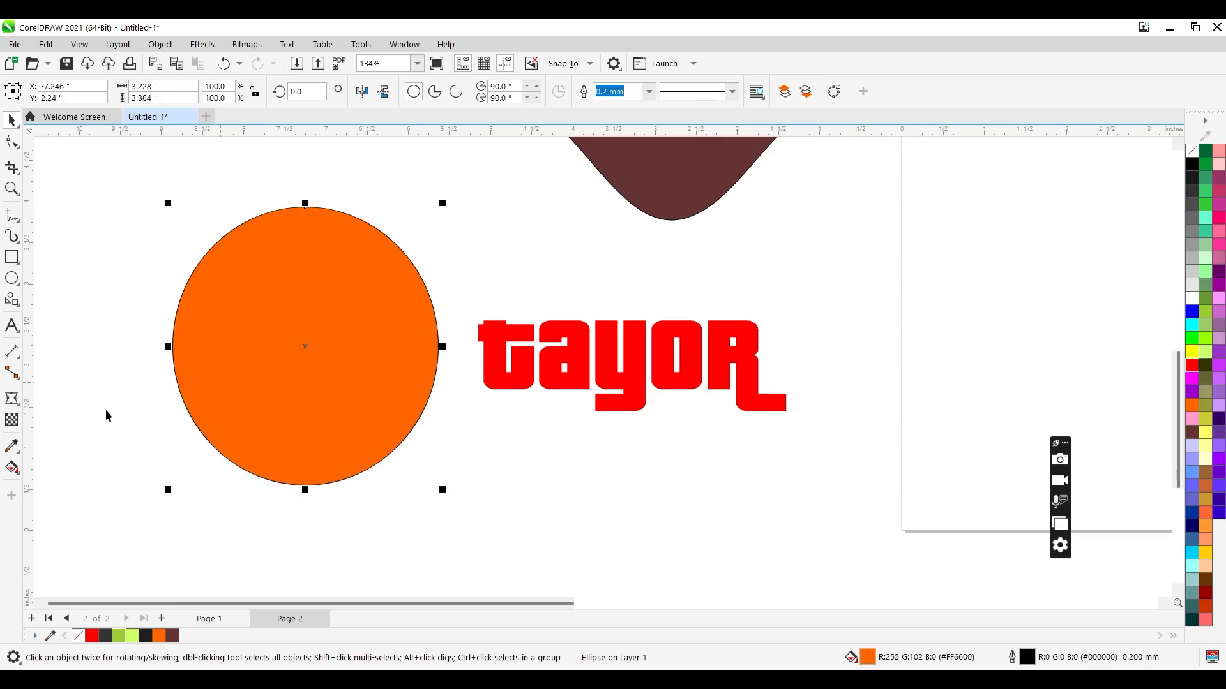
# Extrude the orange circle toward its lower right, with the vanishing point at about 3.38", -2.068".
pyautogui.click(16, 403)
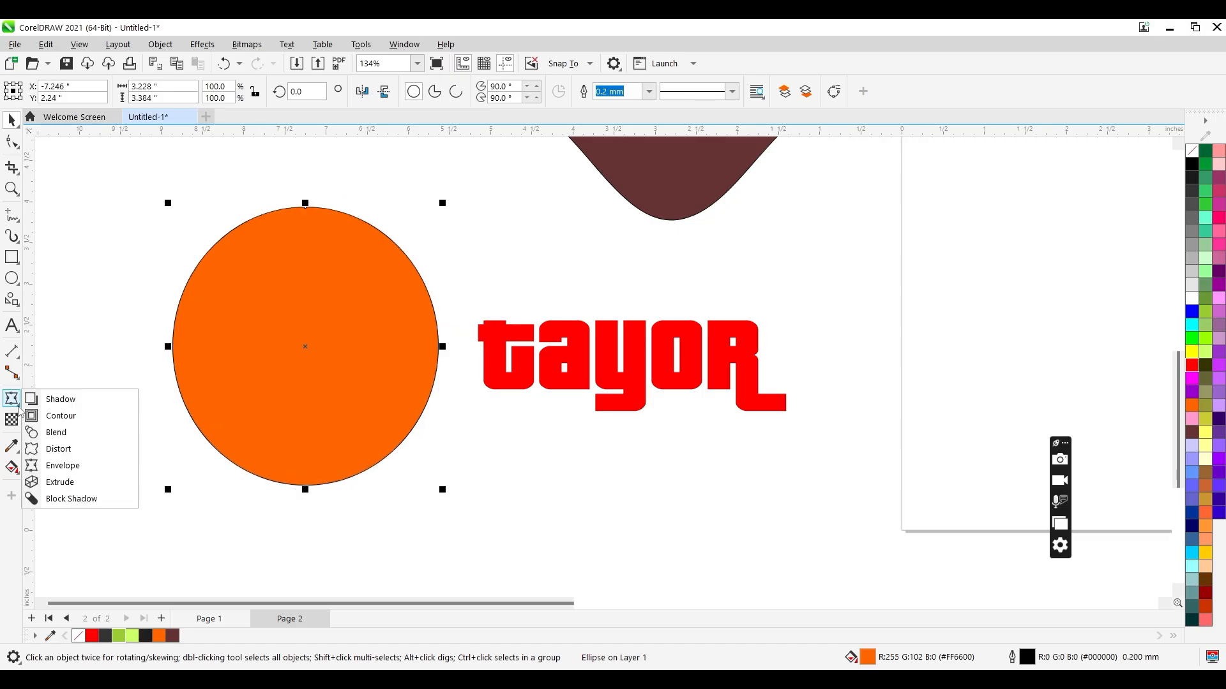
pyautogui.click(105, 488)
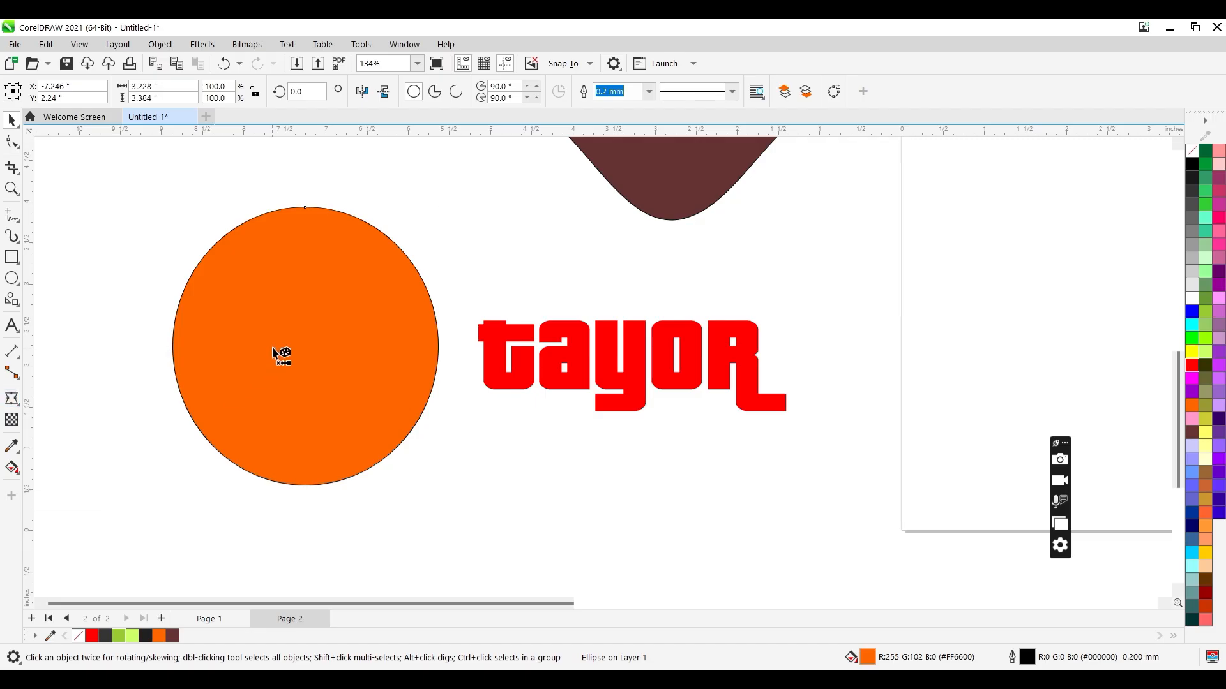
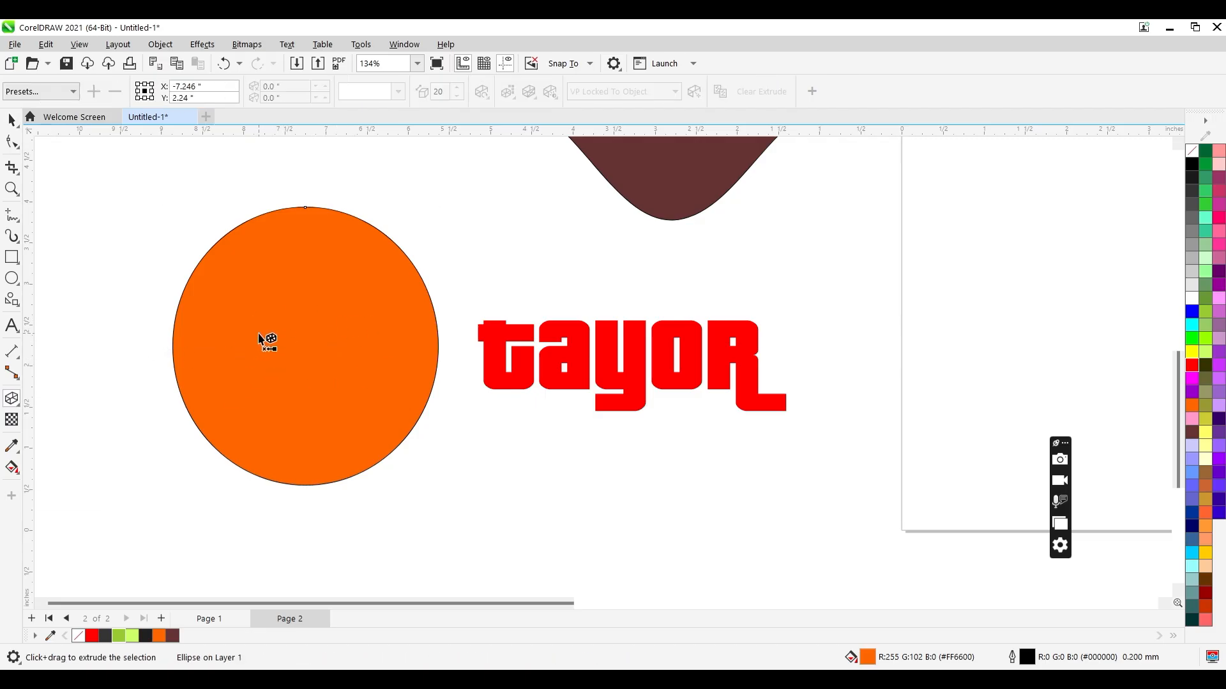
pyautogui.moveTo(265, 333); pyautogui.dragTo(583, 515)
pyautogui.press('space')
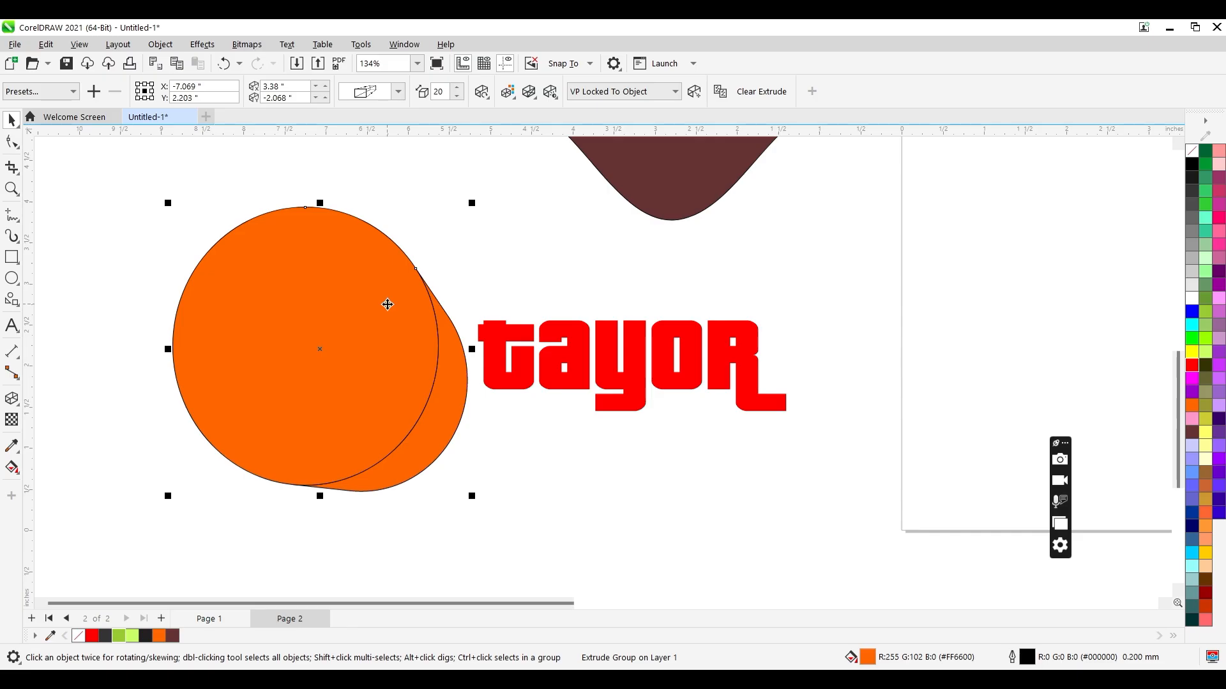
# Separate the circle's extruded side from its face and fill the side with black.
pyautogui.click(545, 469)
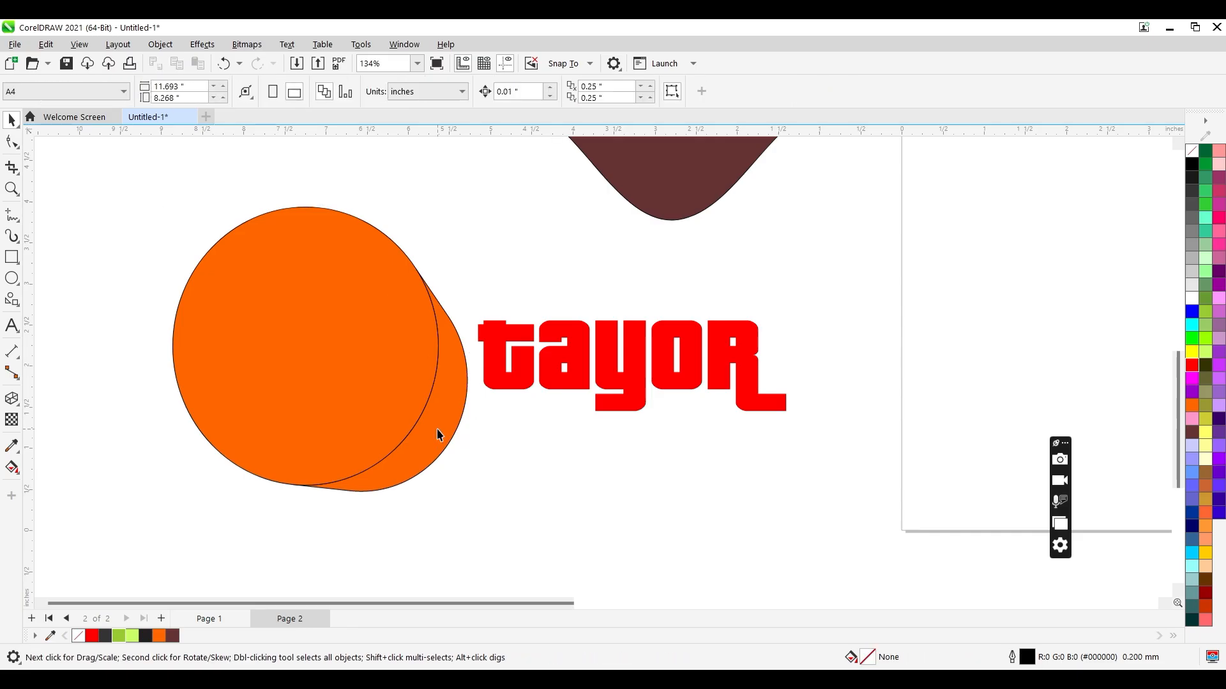
pyautogui.click(438, 434)
pyautogui.click(146, 636)
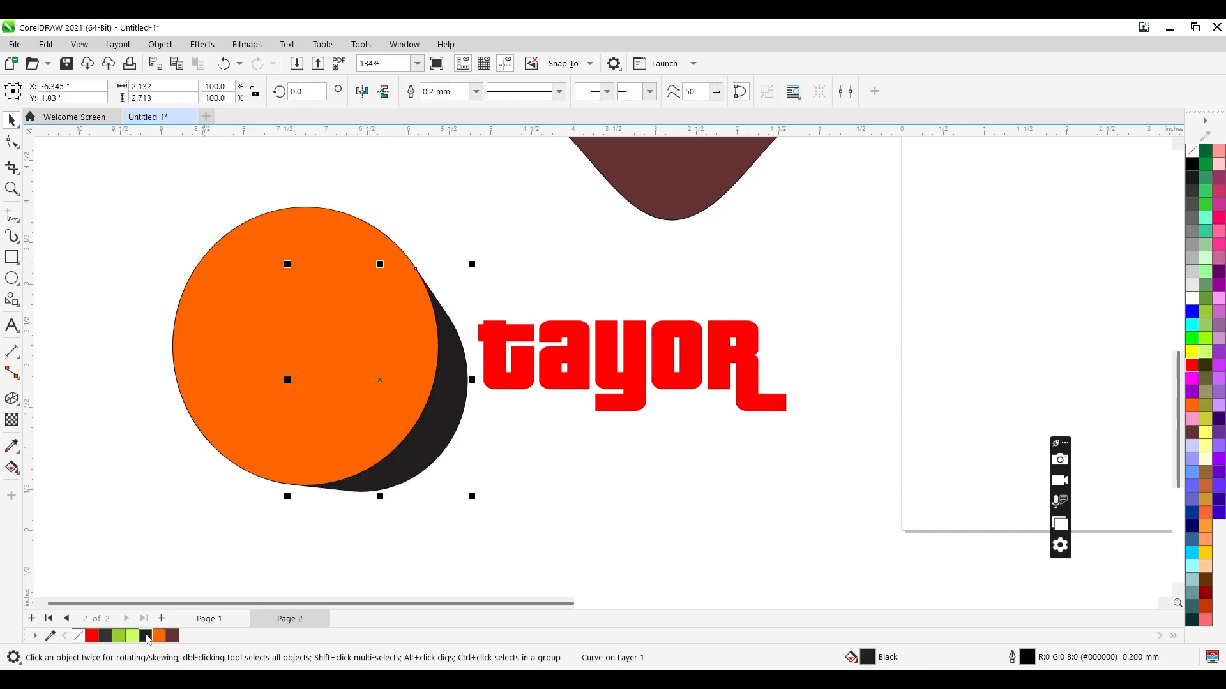
pyautogui.click(437, 545)
# Extrude the "tayor" text upward with the vanishing point at about -0.601", 2.068", and break the extrude group apart.
pyautogui.click(563, 382)
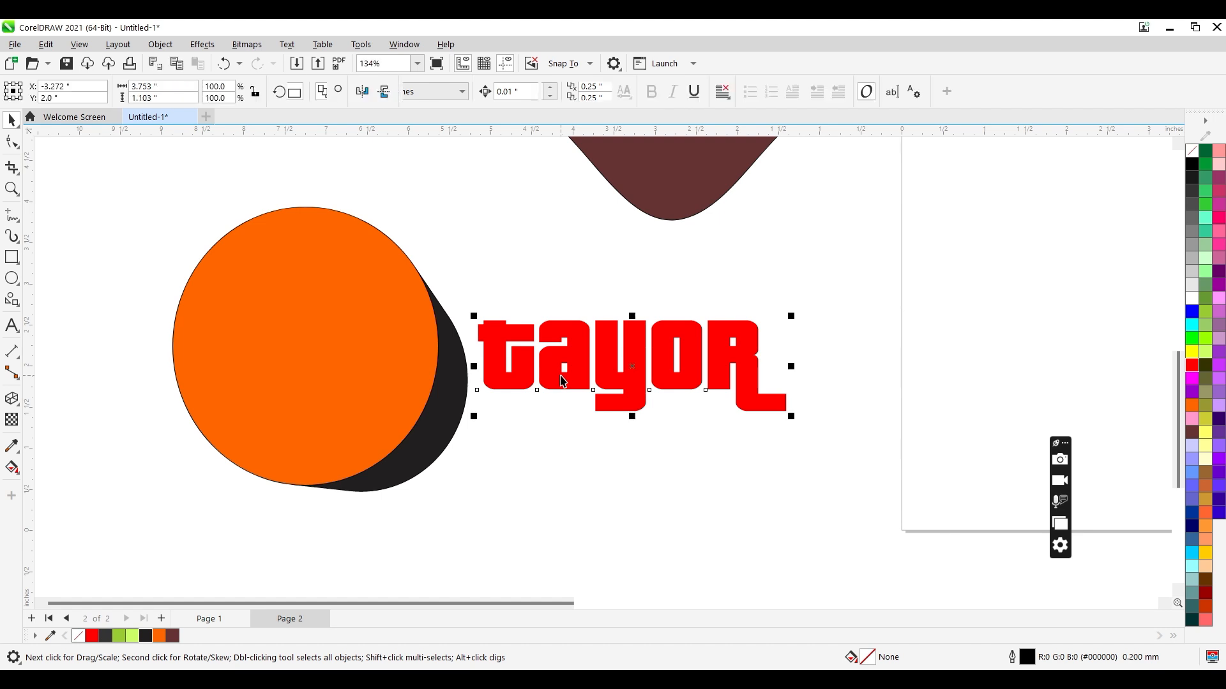
pyautogui.click(11, 400)
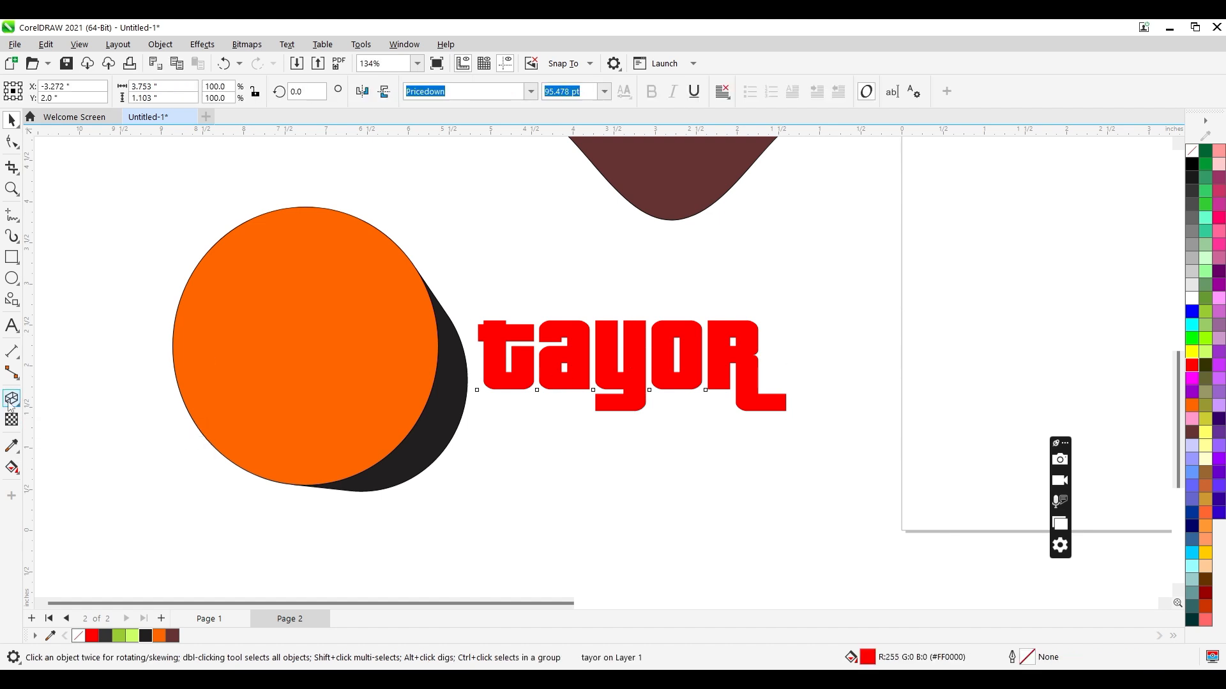
pyautogui.moveTo(579, 332); pyautogui.dragTo(583, 202)
pyautogui.press('space')
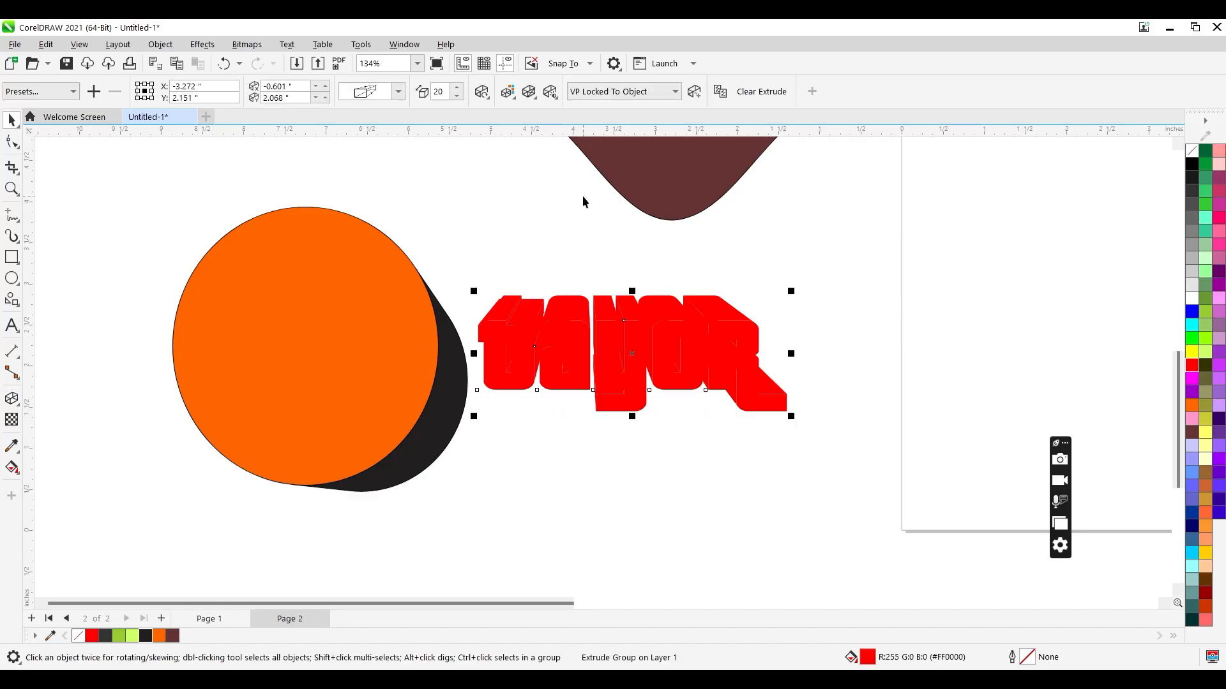
pyautogui.hotkey('ctrl', 'k')
# Try filling the separated text and extrusion with Dark Brown #663333, and undo the colour change.
pyautogui.click(574, 299)
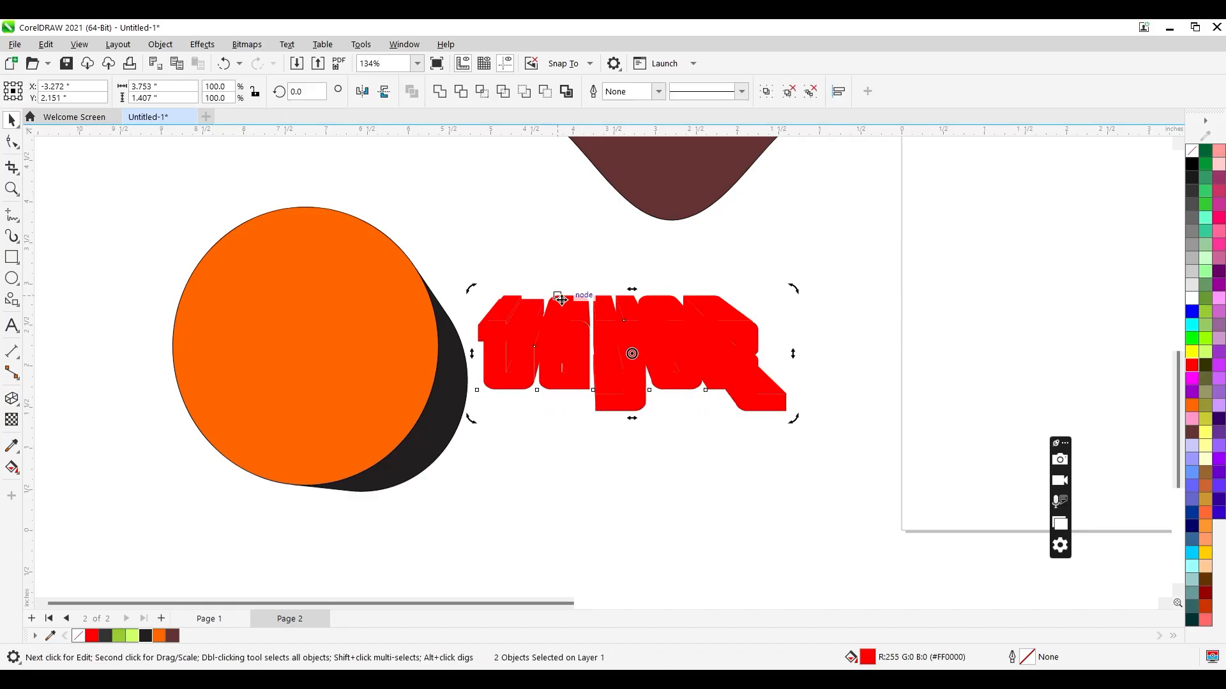
pyautogui.click(557, 297)
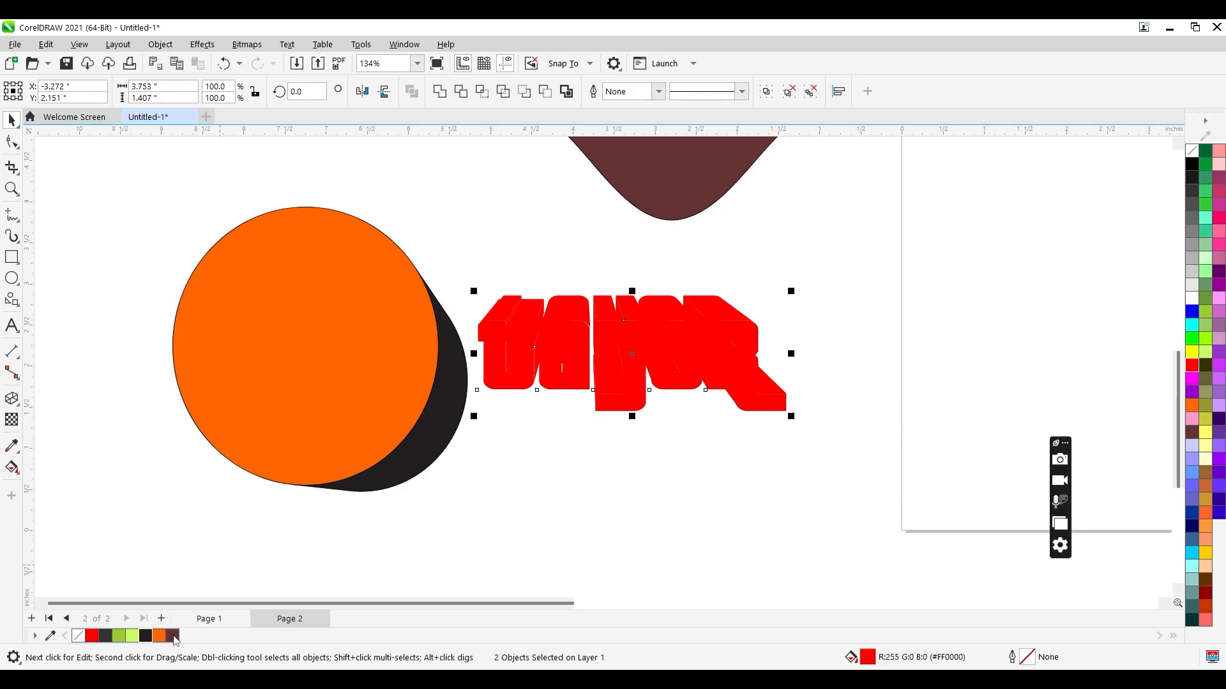
pyautogui.click(174, 636)
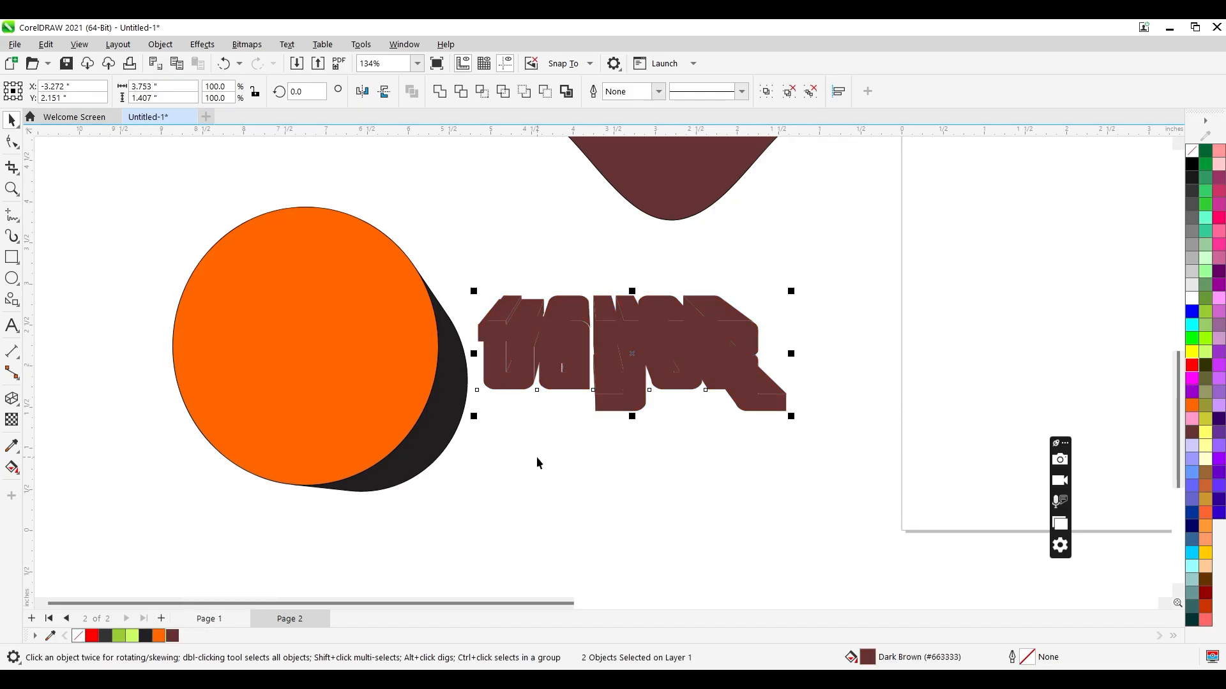
pyautogui.hotkey('ctrl', 'z')
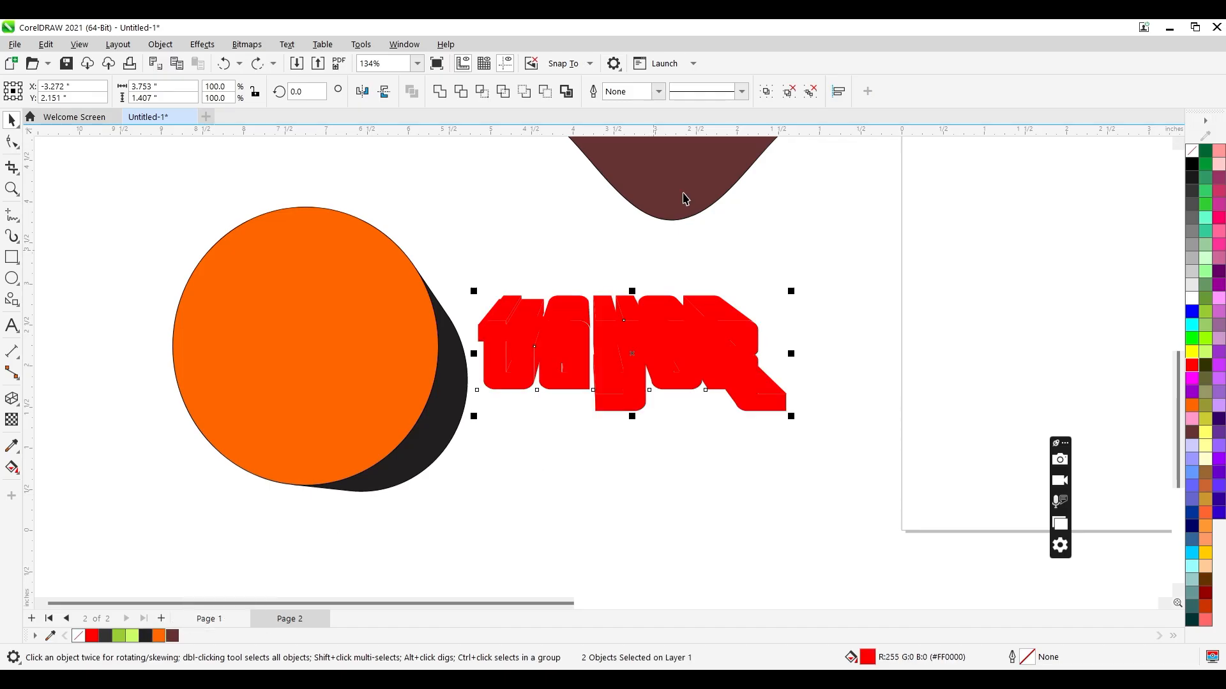
# Ungroup the text's extrusion pieces completely and fill the pieces along the upper part of the letters with black.
pyautogui.click(788, 99)
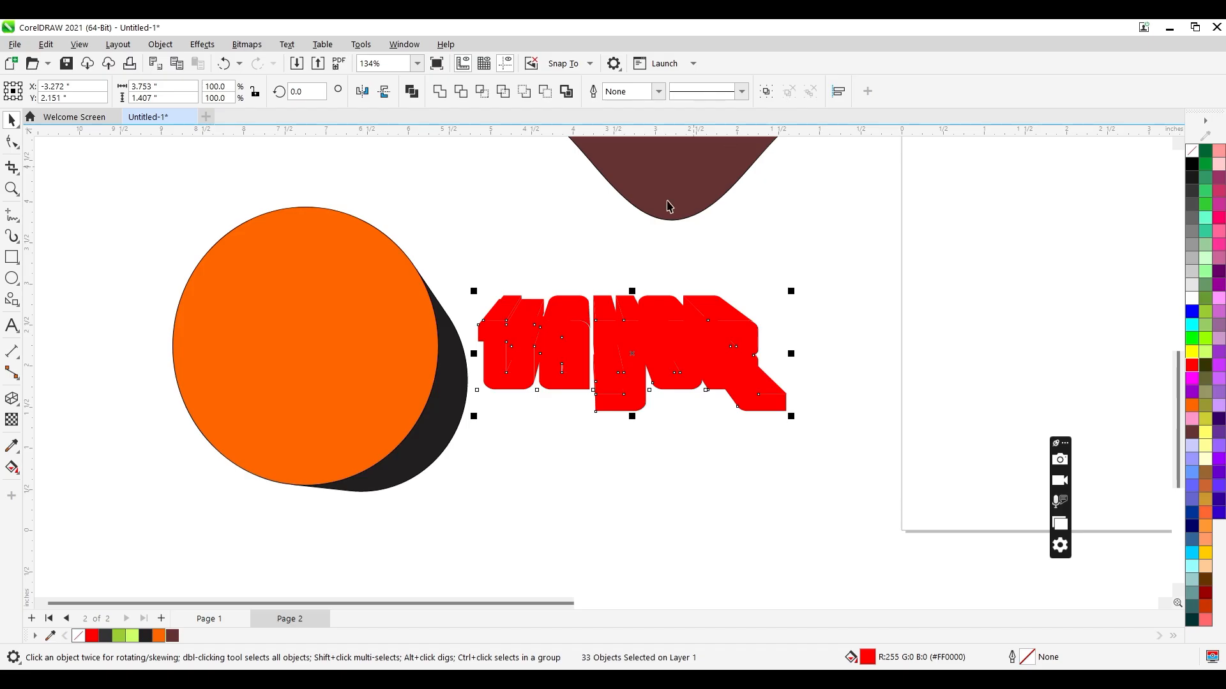
pyautogui.click(642, 236)
pyautogui.click(601, 298)
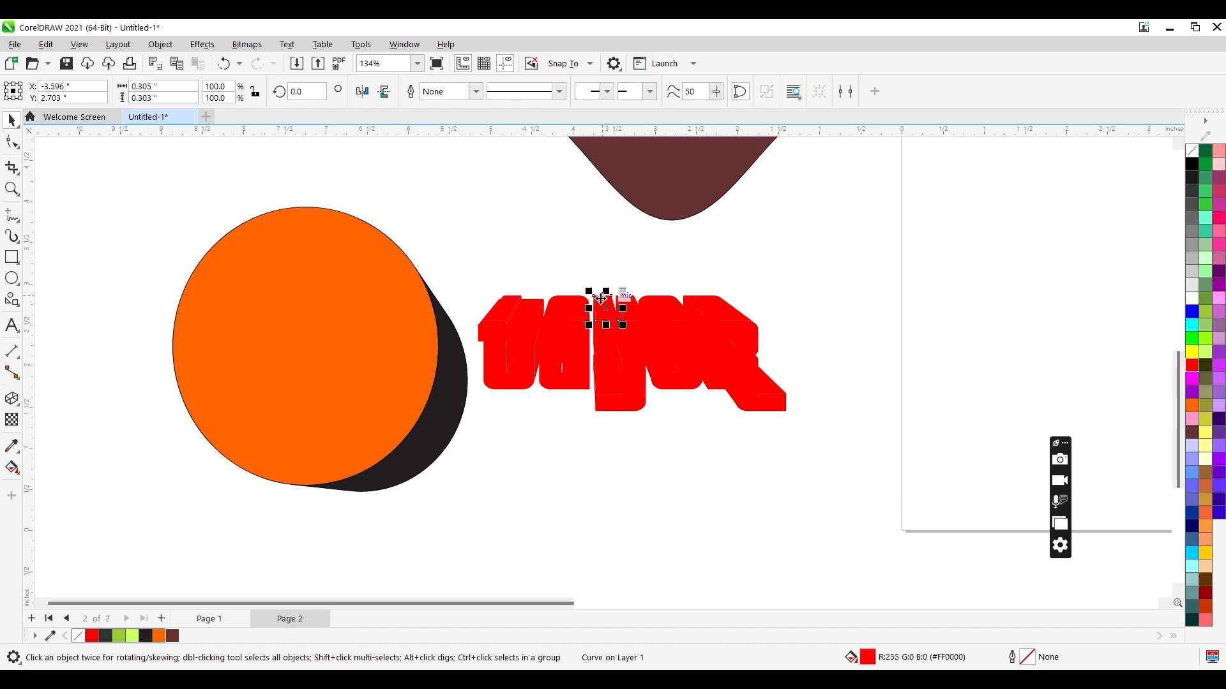
pyautogui.moveTo(807, 276); pyautogui.dragTo(418, 375)
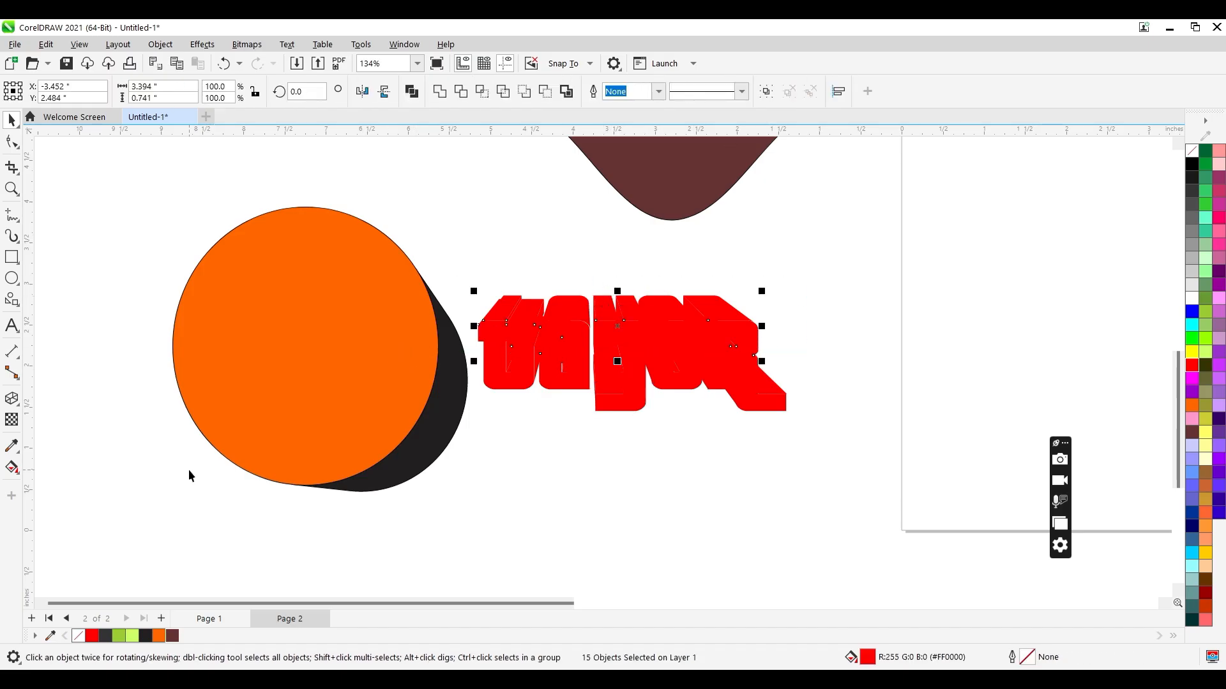
pyautogui.click(146, 636)
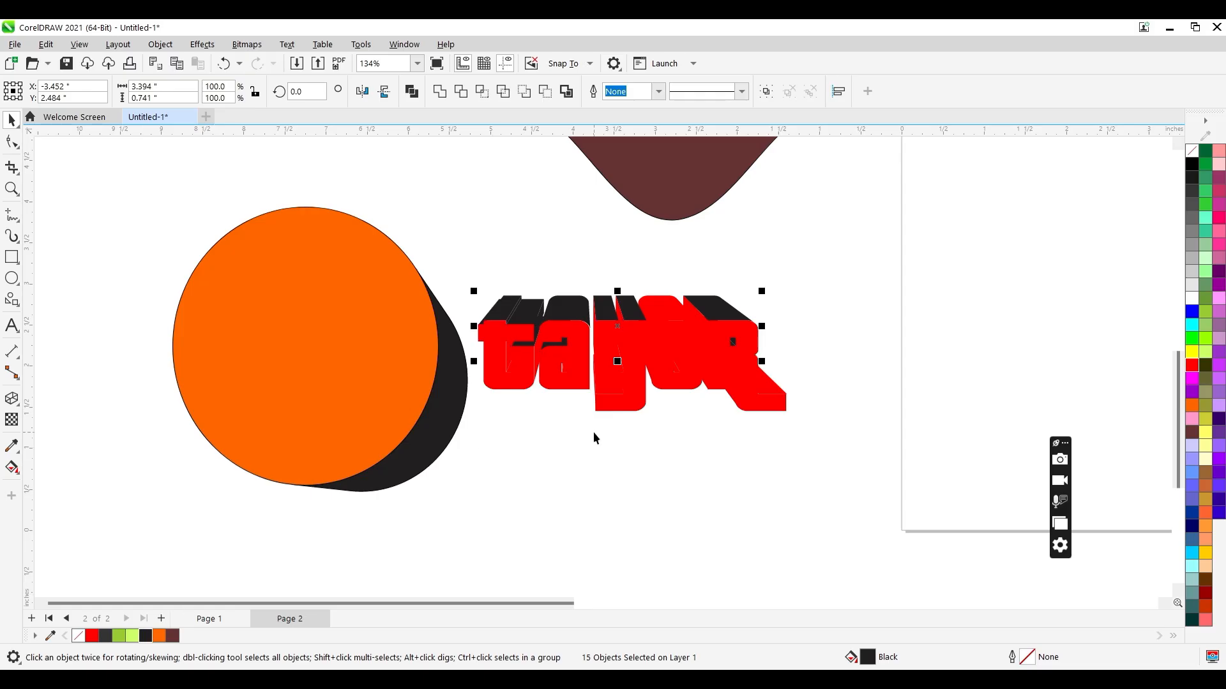
# Undo the black fill and extrusion on the "tayor" text, and extrude it downward with the vanishing point at about -0.237", -2.138".
pyautogui.hotkey('ctrl', 'z')
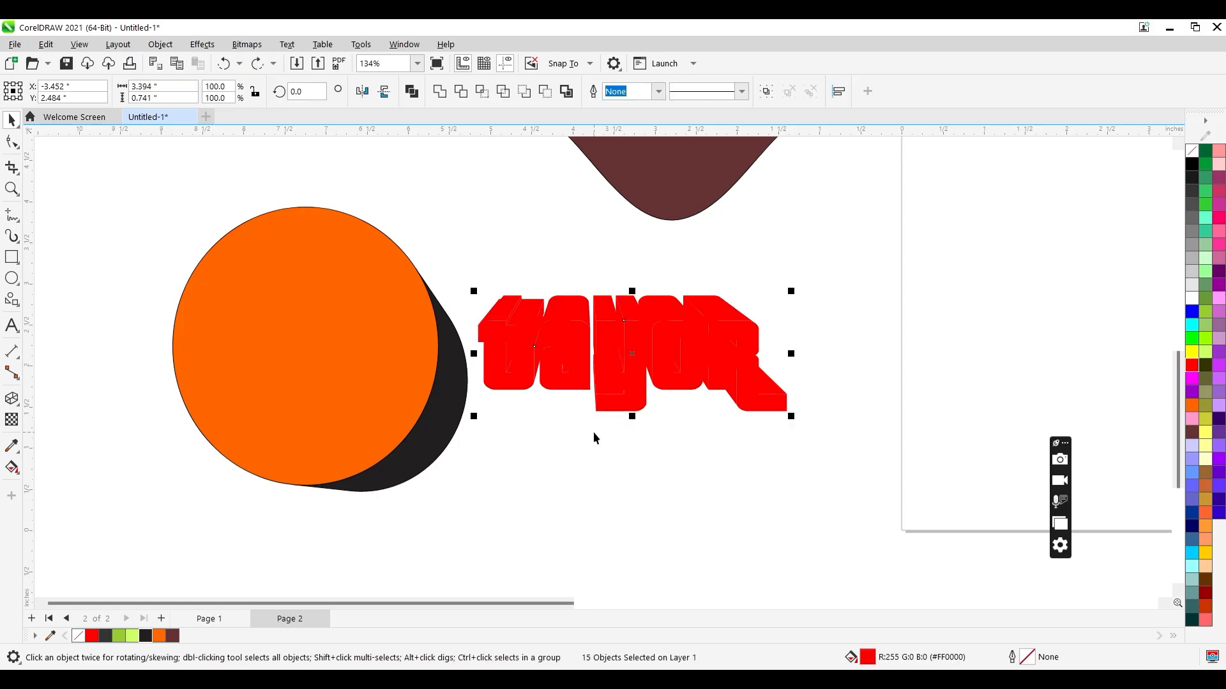
pyautogui.hotkey('ctrl', 'z')
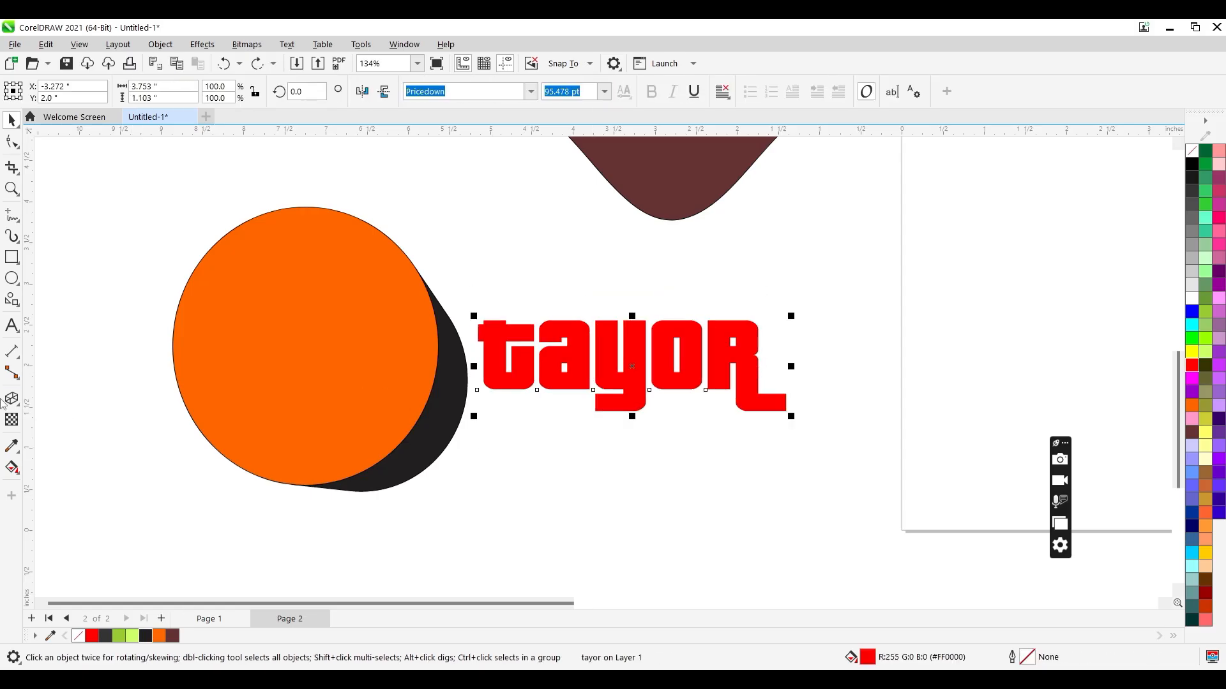
pyautogui.click(12, 399)
pyautogui.moveTo(612, 374); pyautogui.dragTo(613, 541)
pyautogui.press('space')
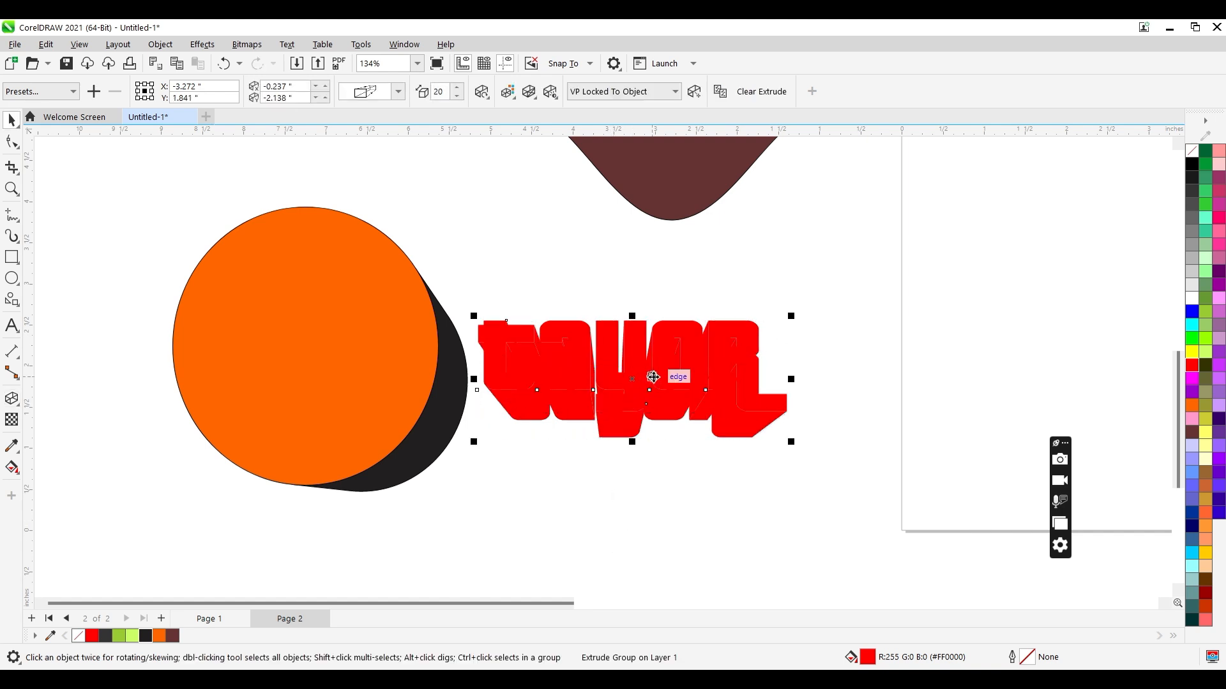
pyautogui.click(857, 346)
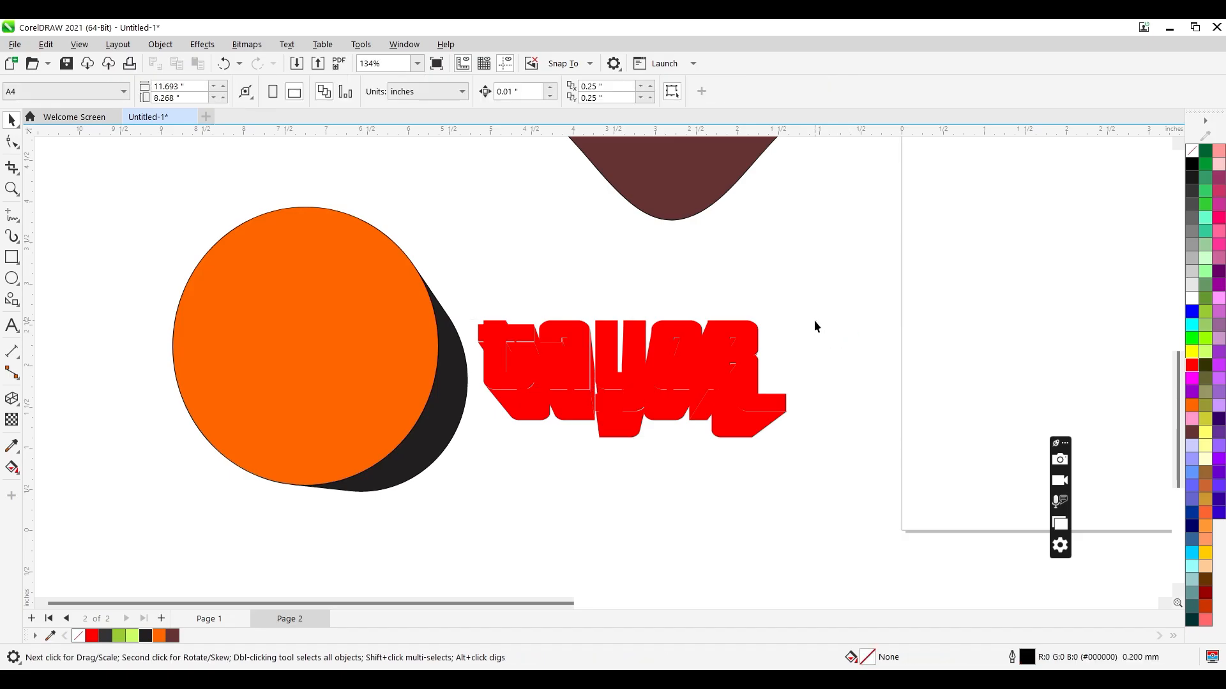
# Break the text's extrude group apart, ungroup the extrusion, and fill the pieces along the lower part of the letters with black.
pyautogui.moveTo(821, 327); pyautogui.dragTo(226, 546)
pyautogui.click(567, 406)
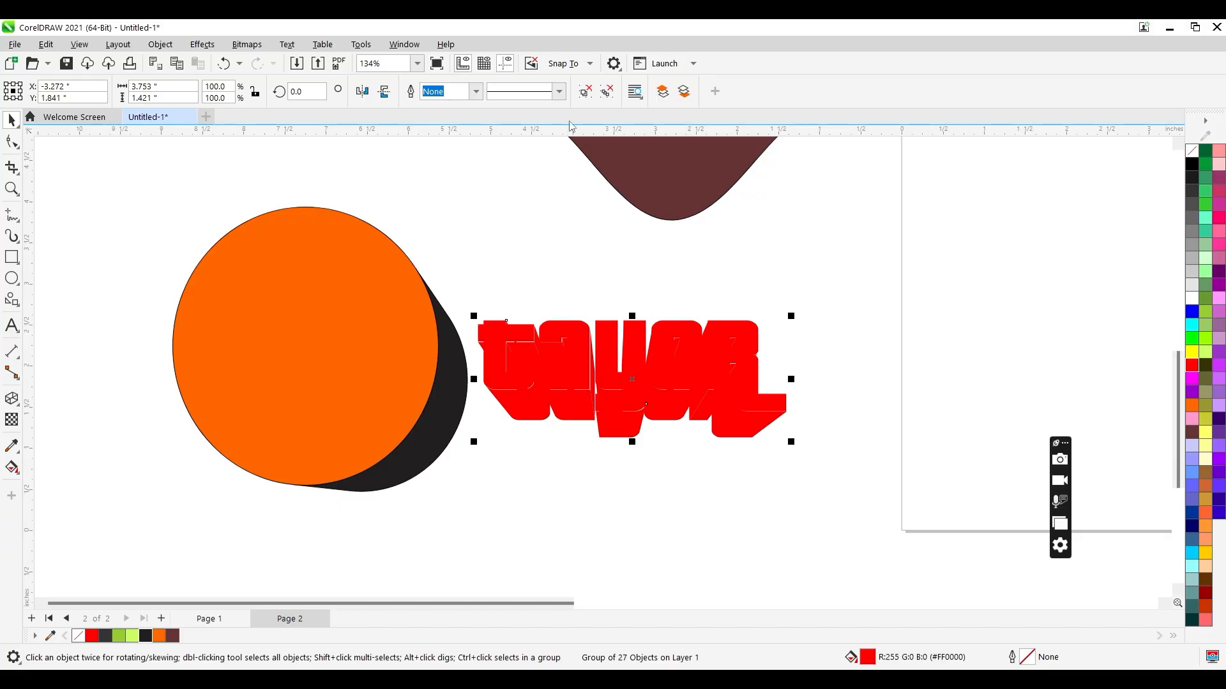
pyautogui.click(586, 91)
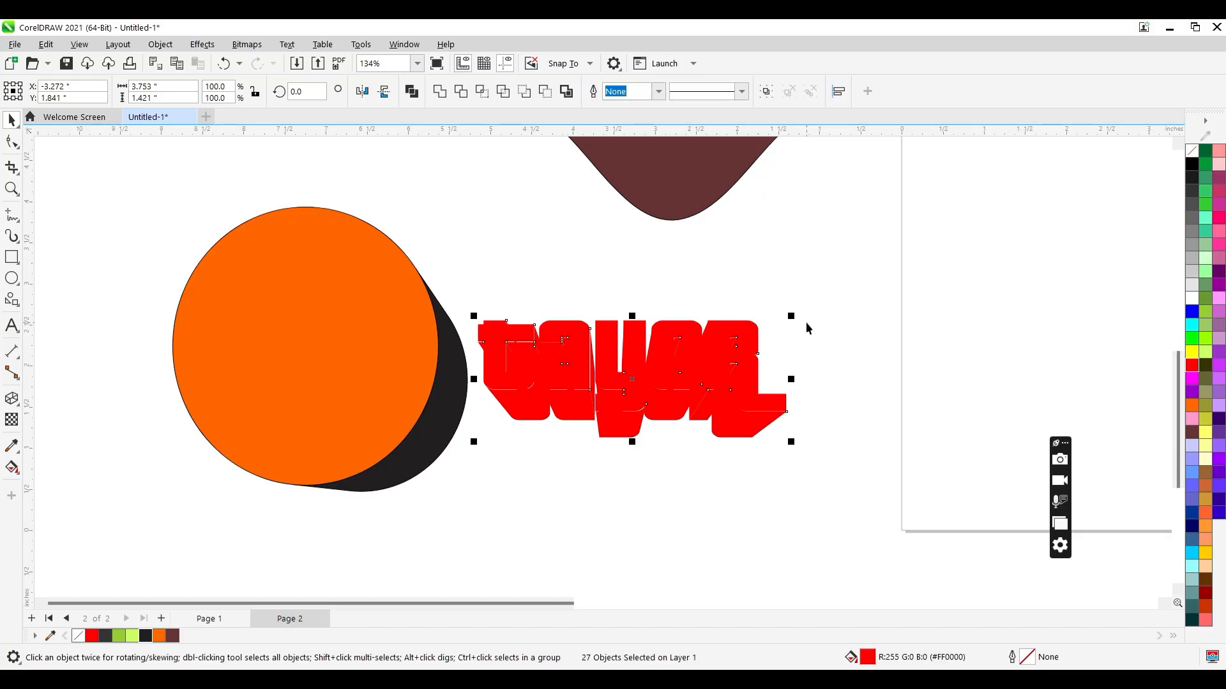
pyautogui.moveTo(812, 326); pyautogui.dragTo(361, 476)
pyautogui.click(145, 637)
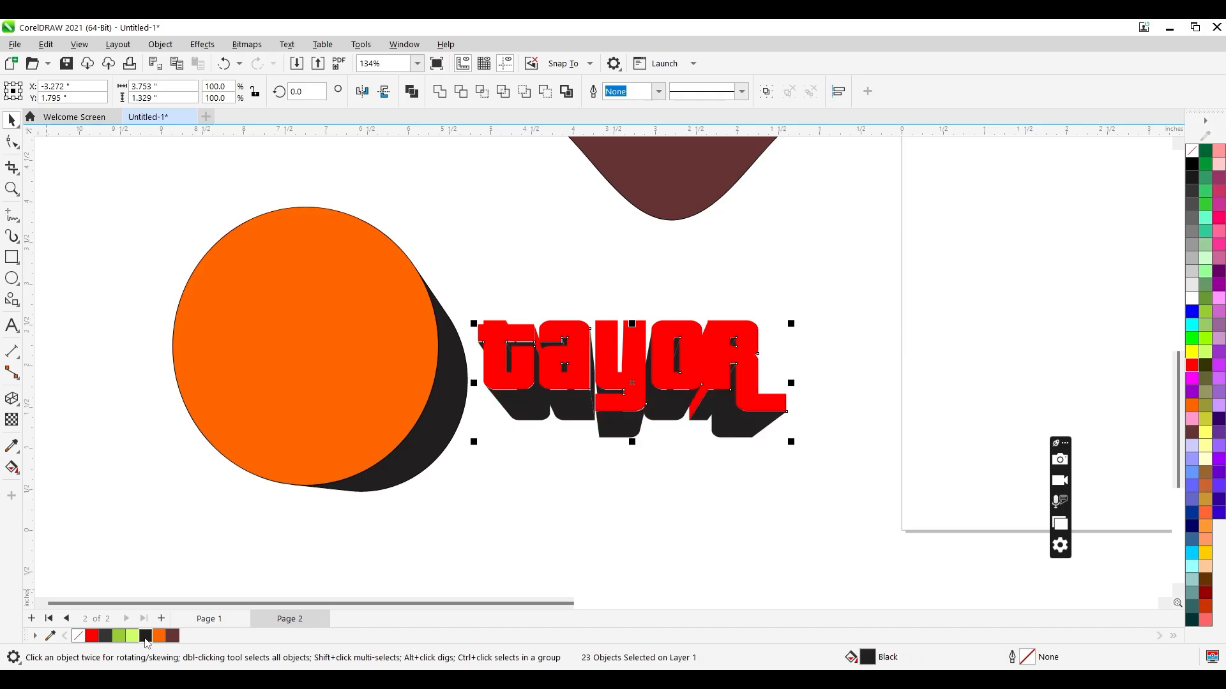
pyautogui.click(605, 454)
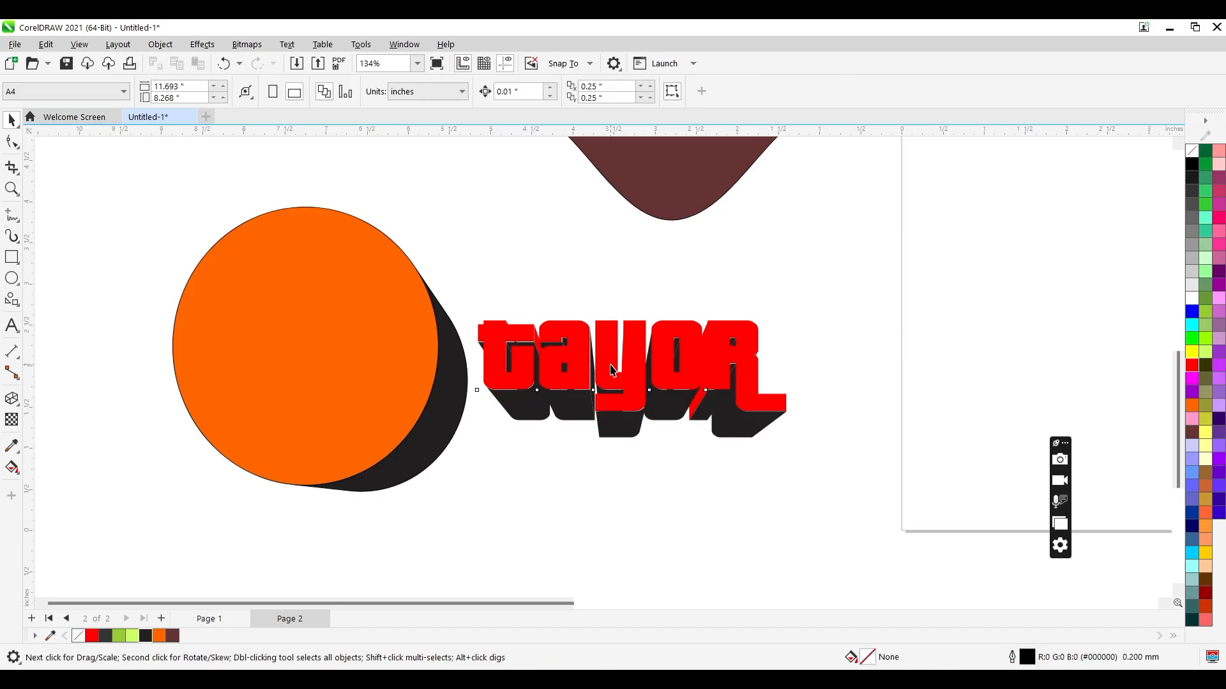
# Move the red text off its extrusion pieces, and delete those pieces and the black side behind the orange circle.
pyautogui.moveTo(610, 368); pyautogui.dragTo(563, 317)
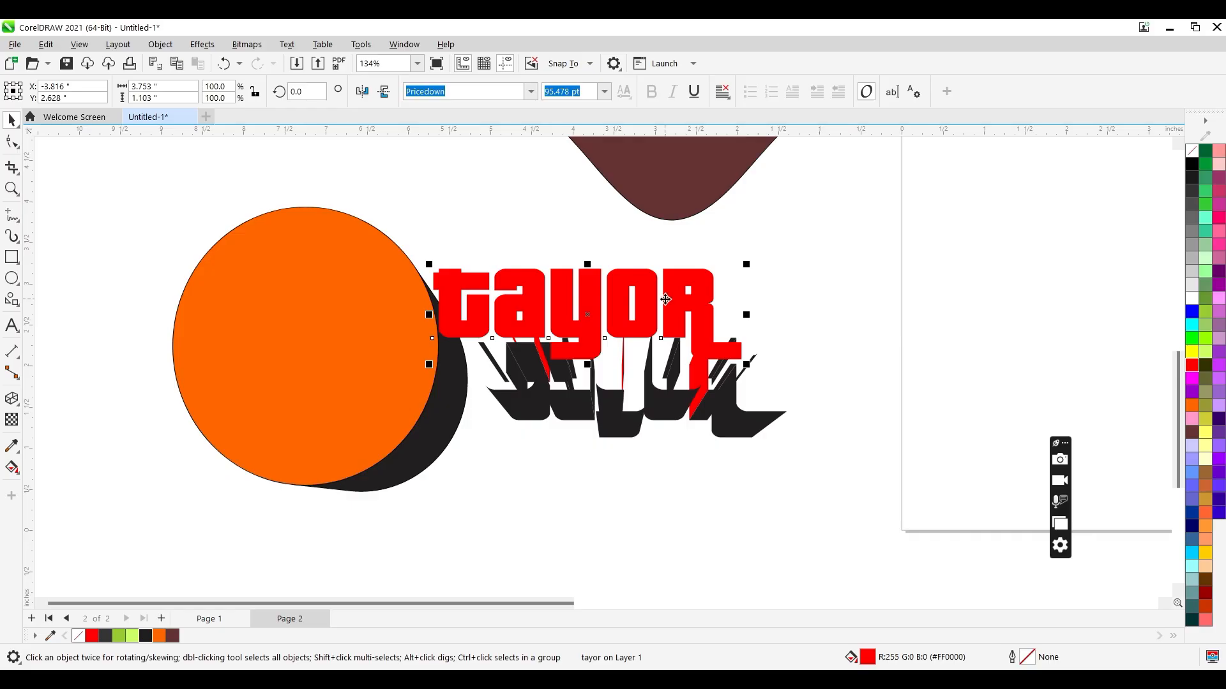
pyautogui.moveTo(667, 298); pyautogui.dragTo(646, 275)
pyautogui.moveTo(814, 313); pyautogui.dragTo(412, 511)
pyautogui.press('Delete')
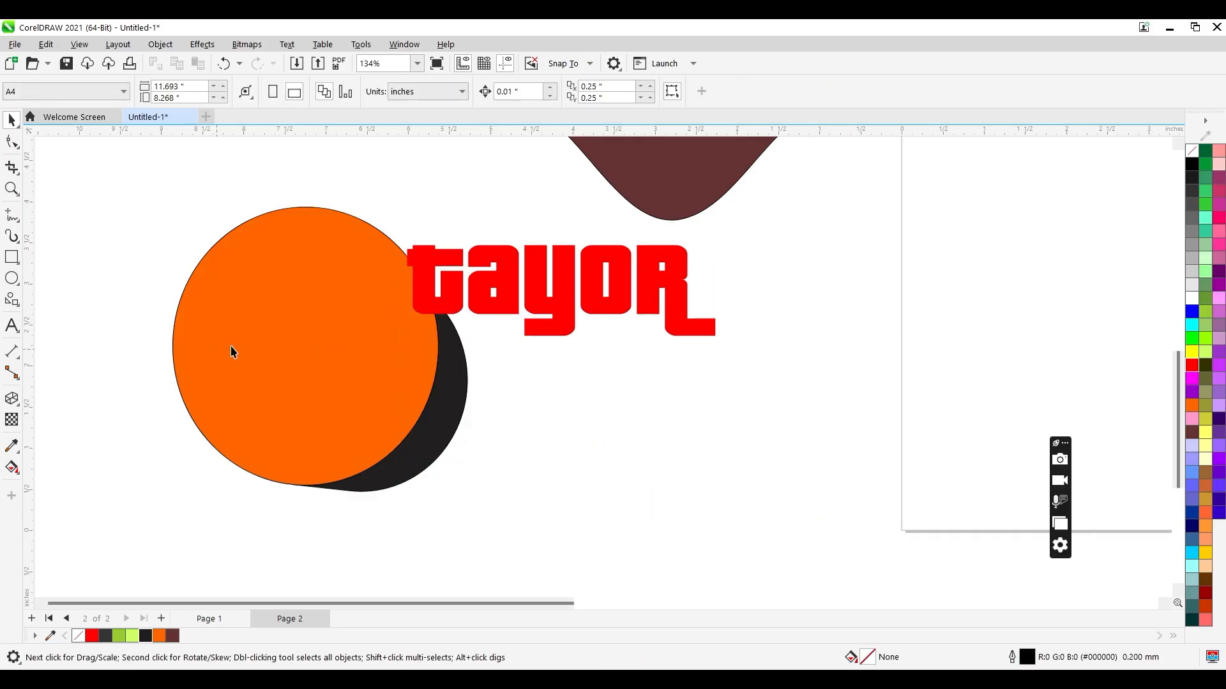
pyautogui.click(451, 385)
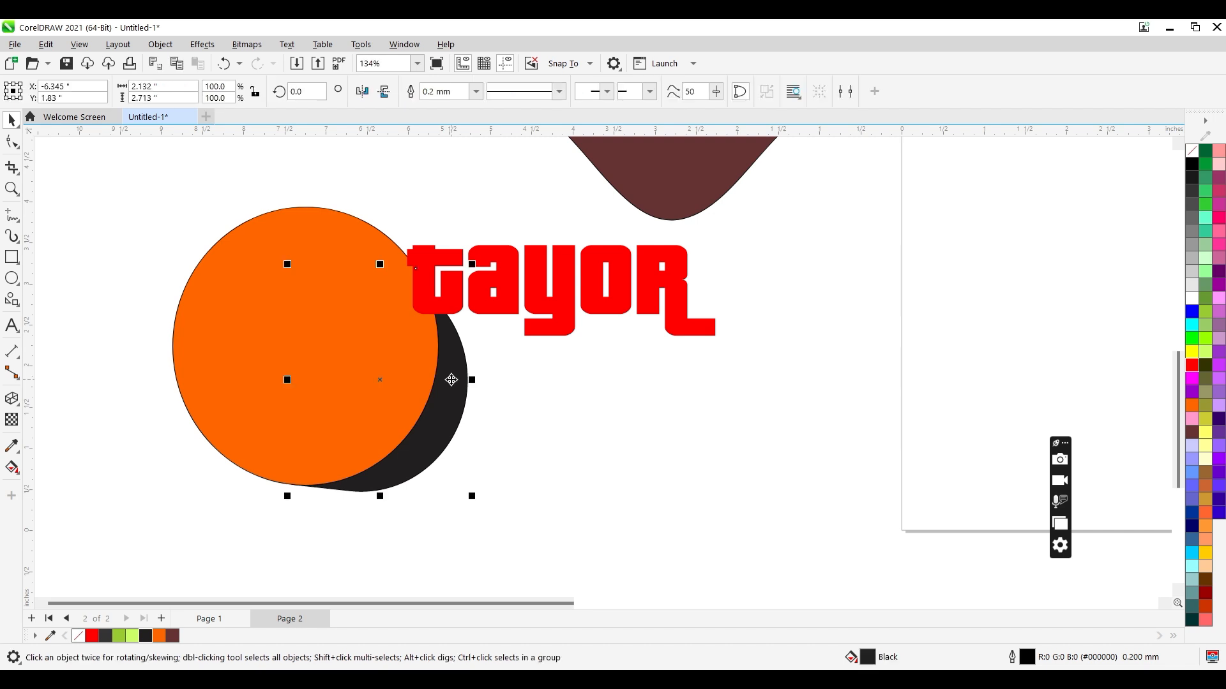
pyautogui.press('Delete')
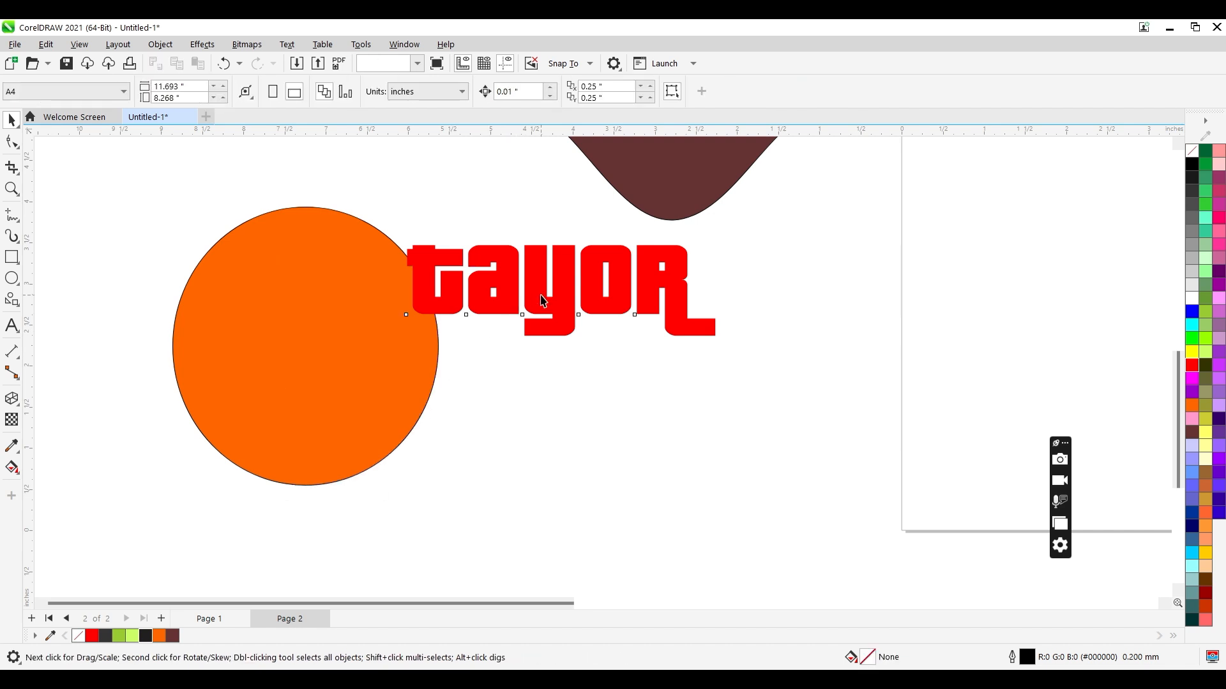
# Move the text clear of the circle and give it a black block shadow about 1.327" deep at about 281.6 degrees.
pyautogui.moveTo(536, 304); pyautogui.dragTo(598, 401)
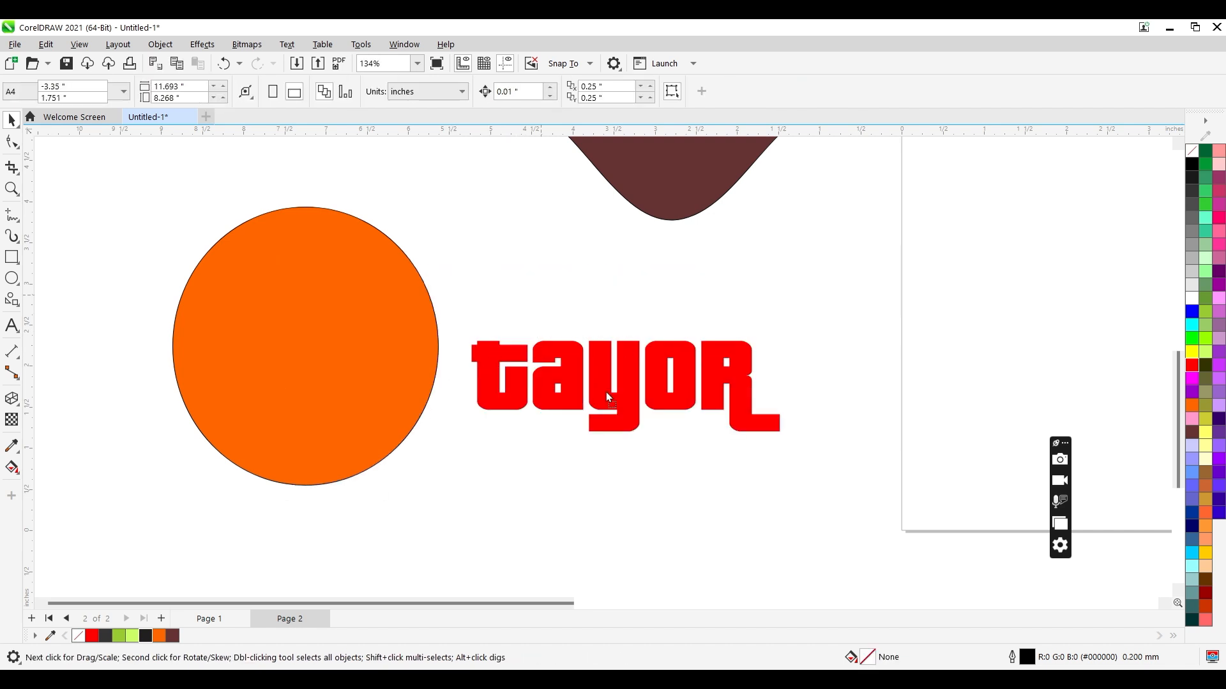
pyautogui.click(17, 403)
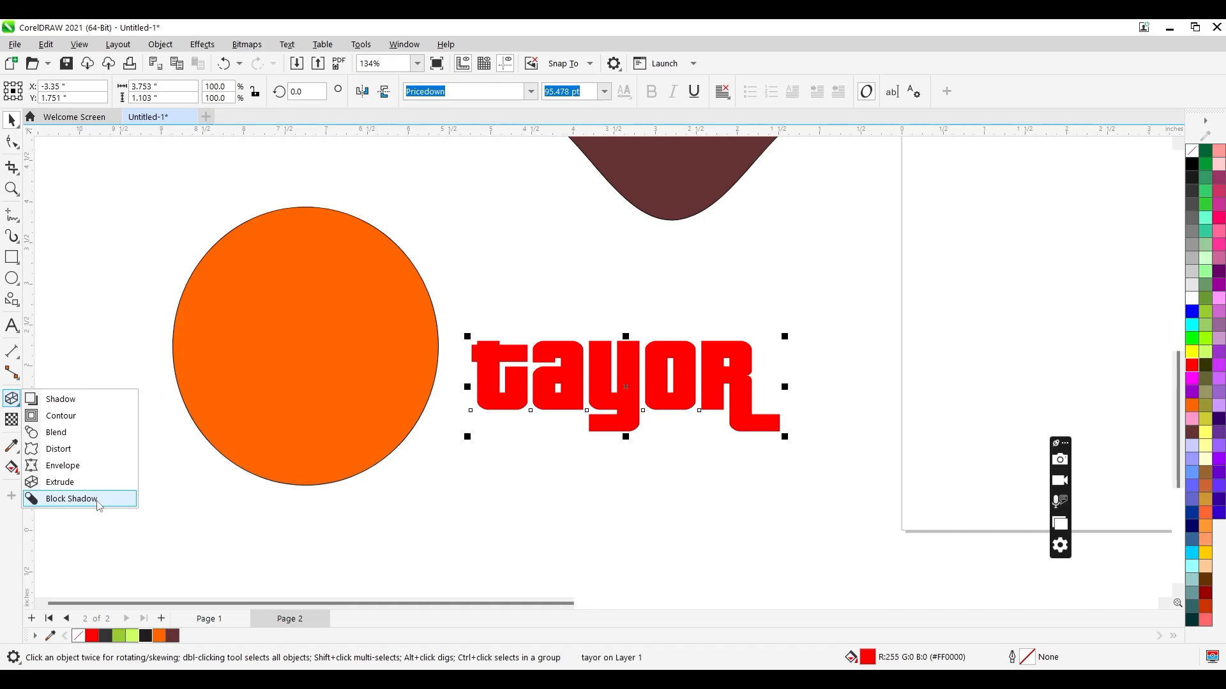
pyautogui.click(71, 499)
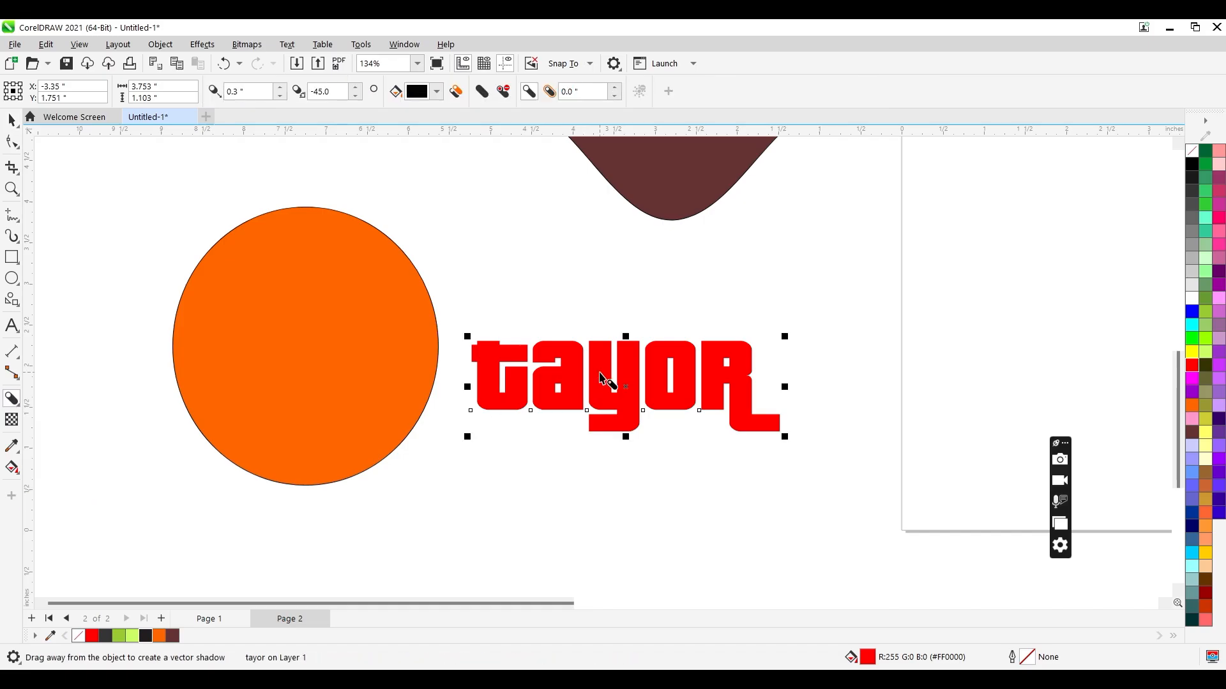
pyautogui.moveTo(626, 387); pyautogui.dragTo(646, 496)
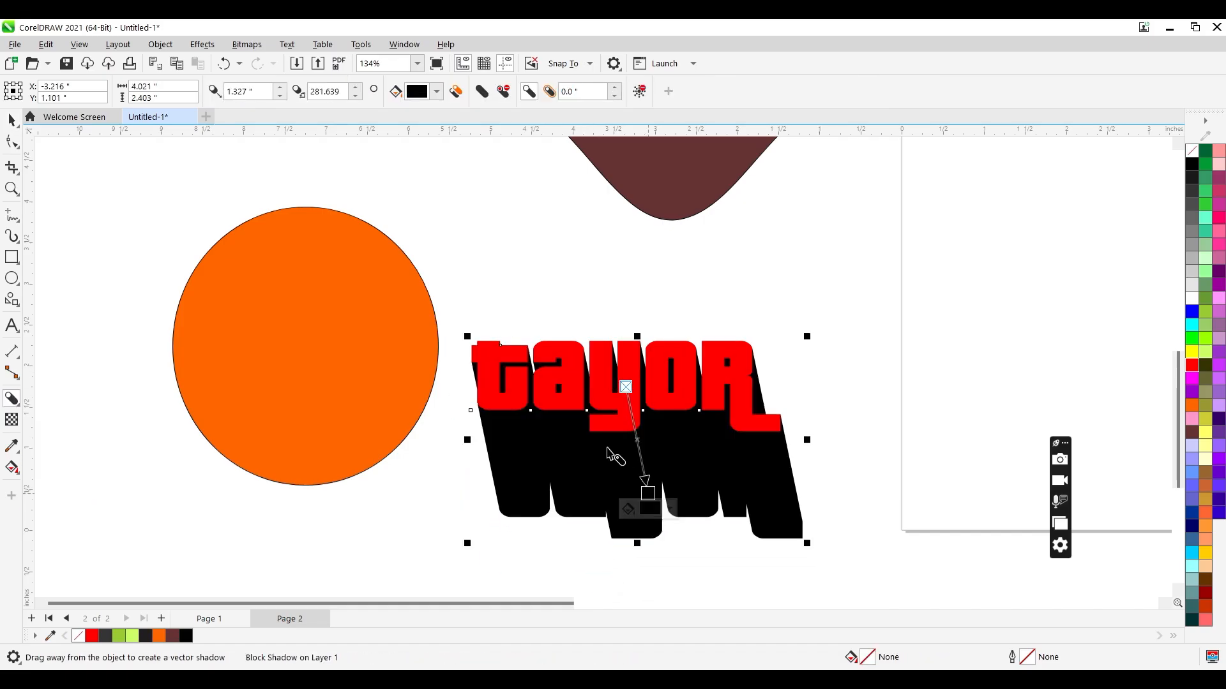
pyautogui.press('space')
# Apply a black block shadow about 2.319" deep at about 139.9 degrees to the orange circle.
pyautogui.click(305, 295)
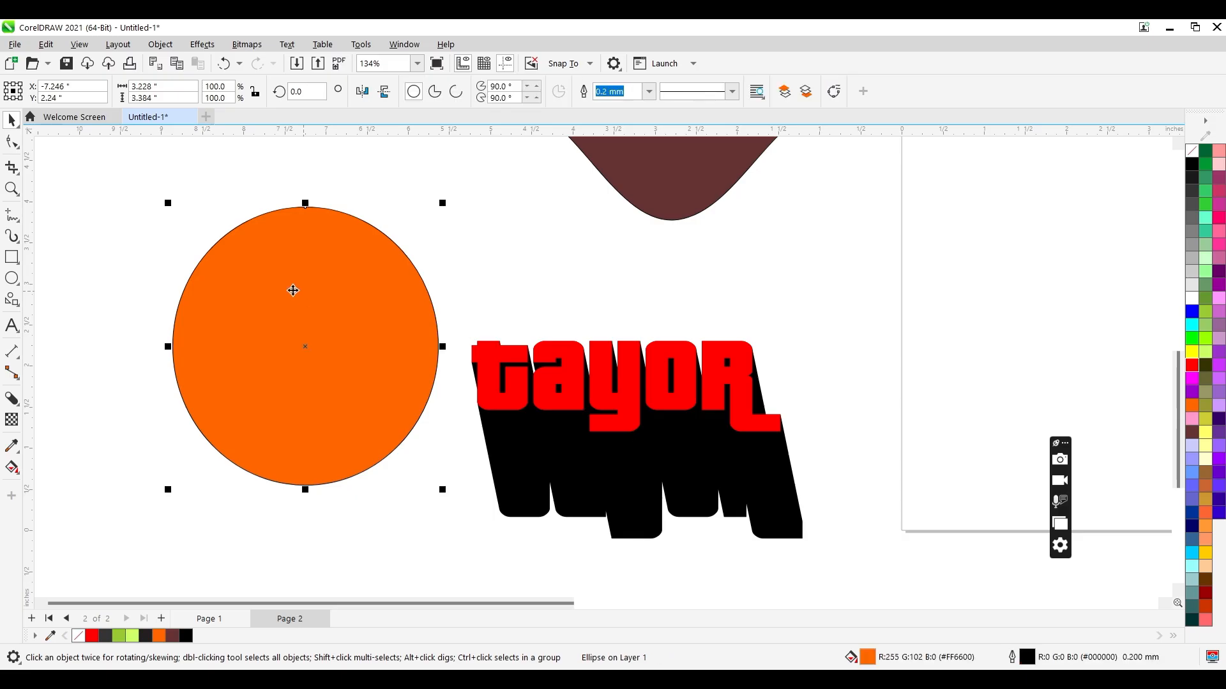
pyautogui.click(11, 399)
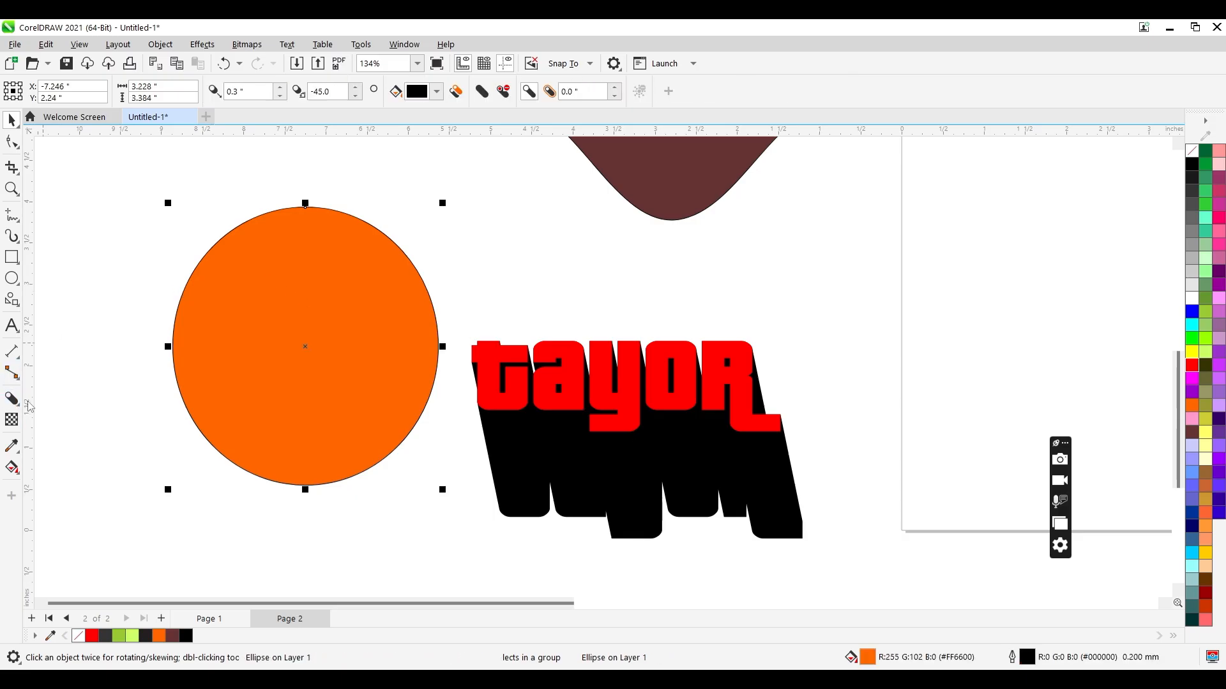
pyautogui.moveTo(238, 327); pyautogui.dragTo(161, 230)
pyautogui.press('space')
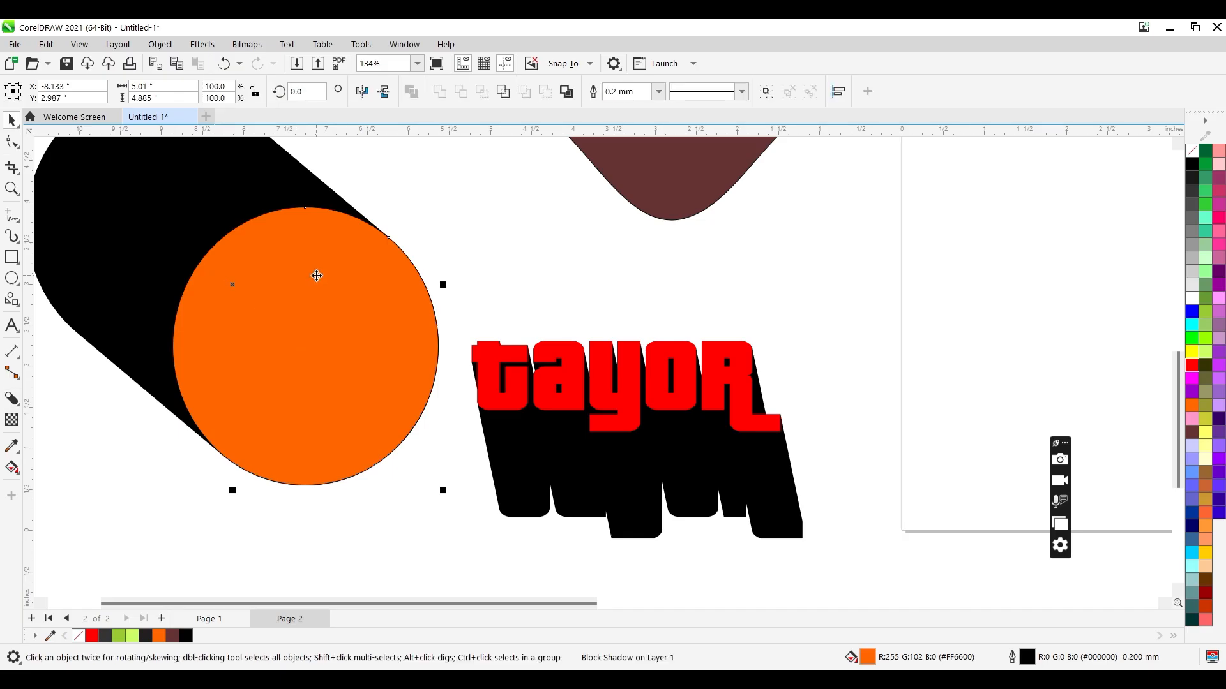
# Recolour the circle's block shadow red, and delete the circle together with its shadow.
pyautogui.click(11, 399)
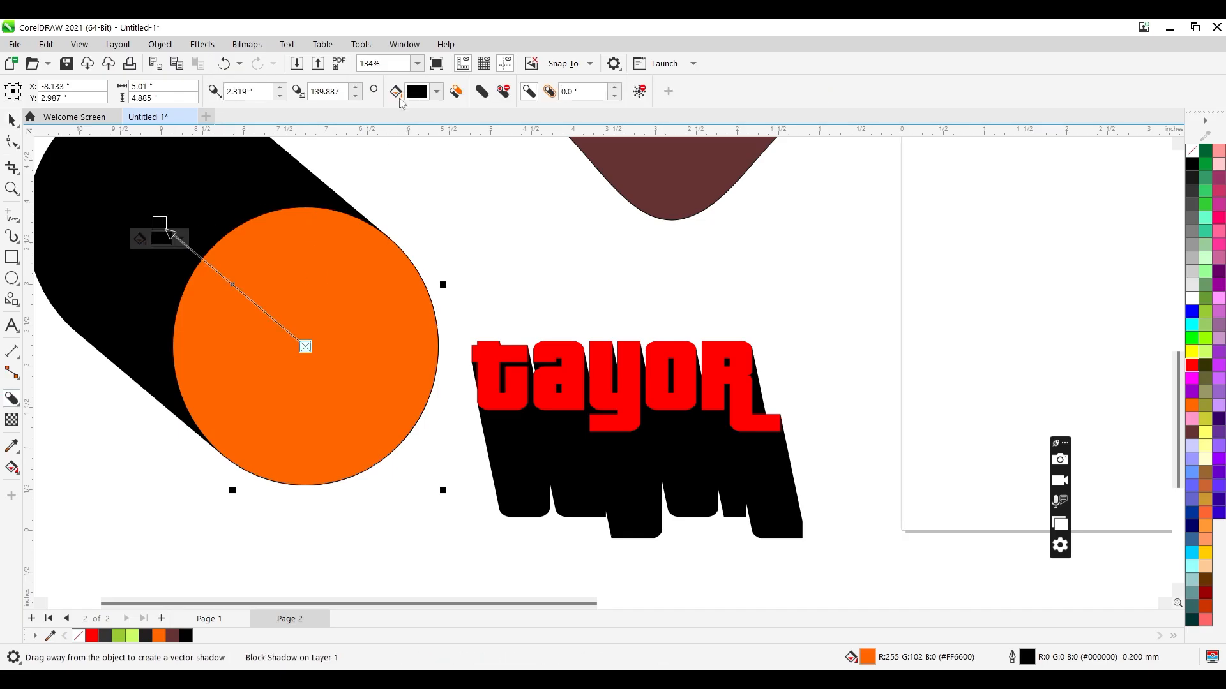
pyautogui.click(426, 95)
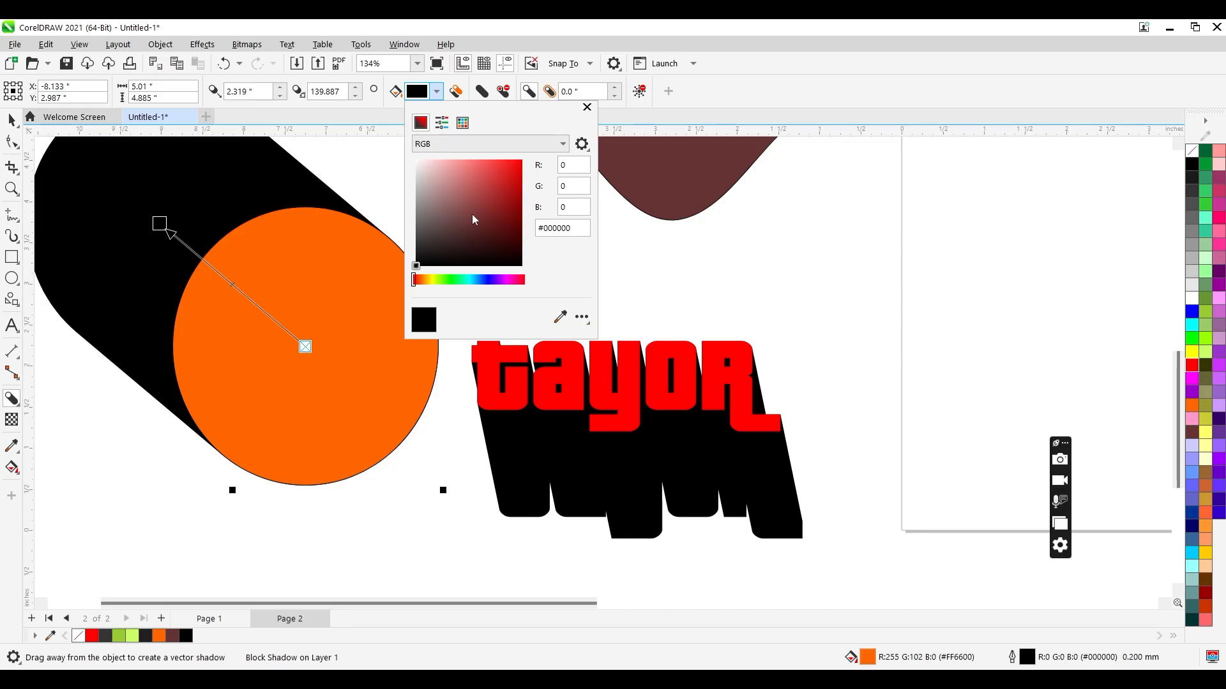
pyautogui.click(511, 181)
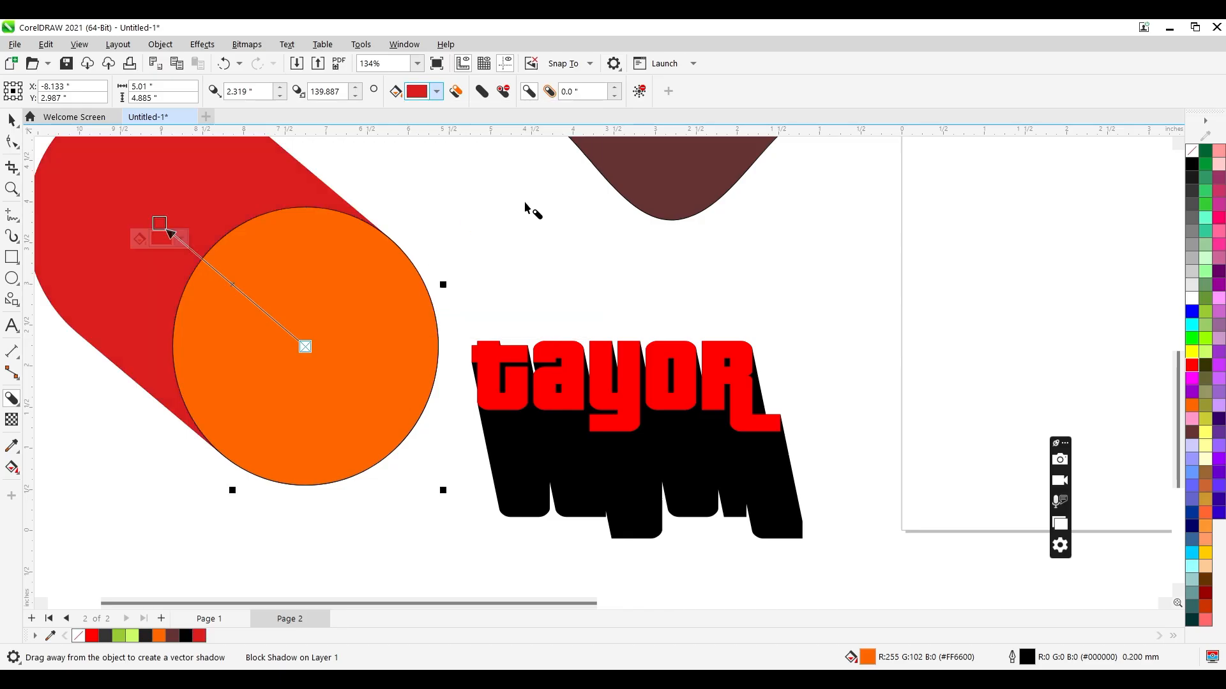
pyautogui.click(11, 119)
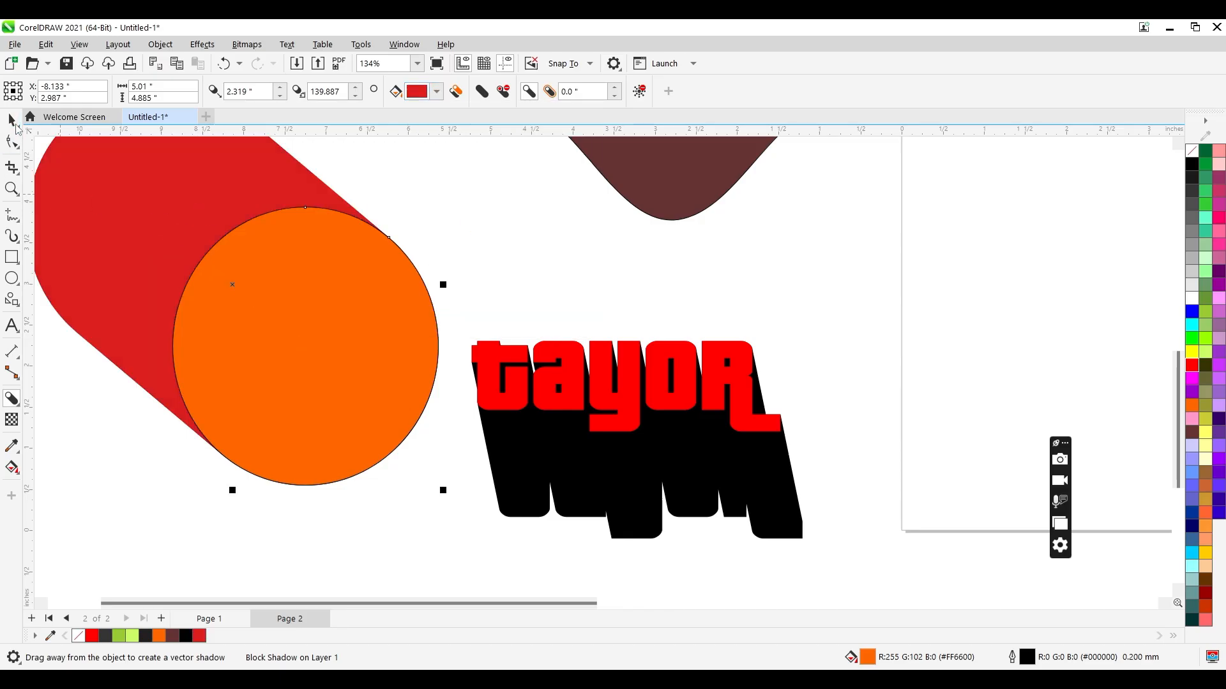
pyautogui.press('Delete')
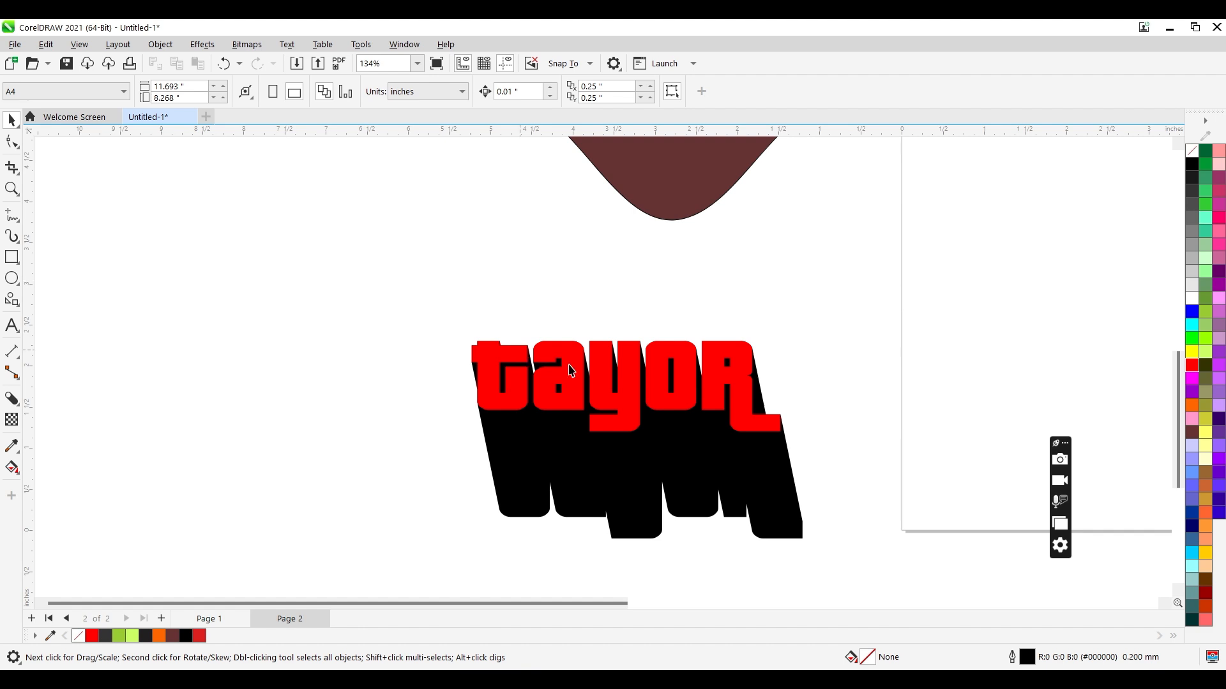
# Shift the shadowed "tayor" text up and to the left, and clear its block shadow.
pyautogui.click(664, 468)
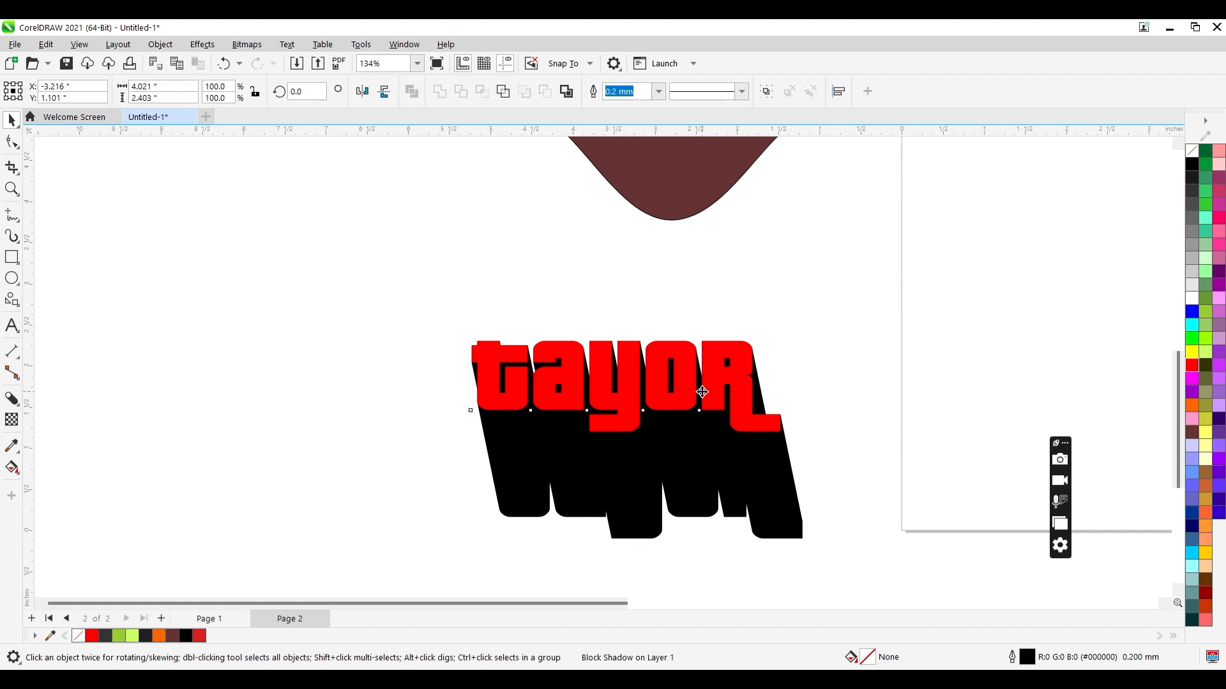
pyautogui.moveTo(702, 392); pyautogui.dragTo(642, 350)
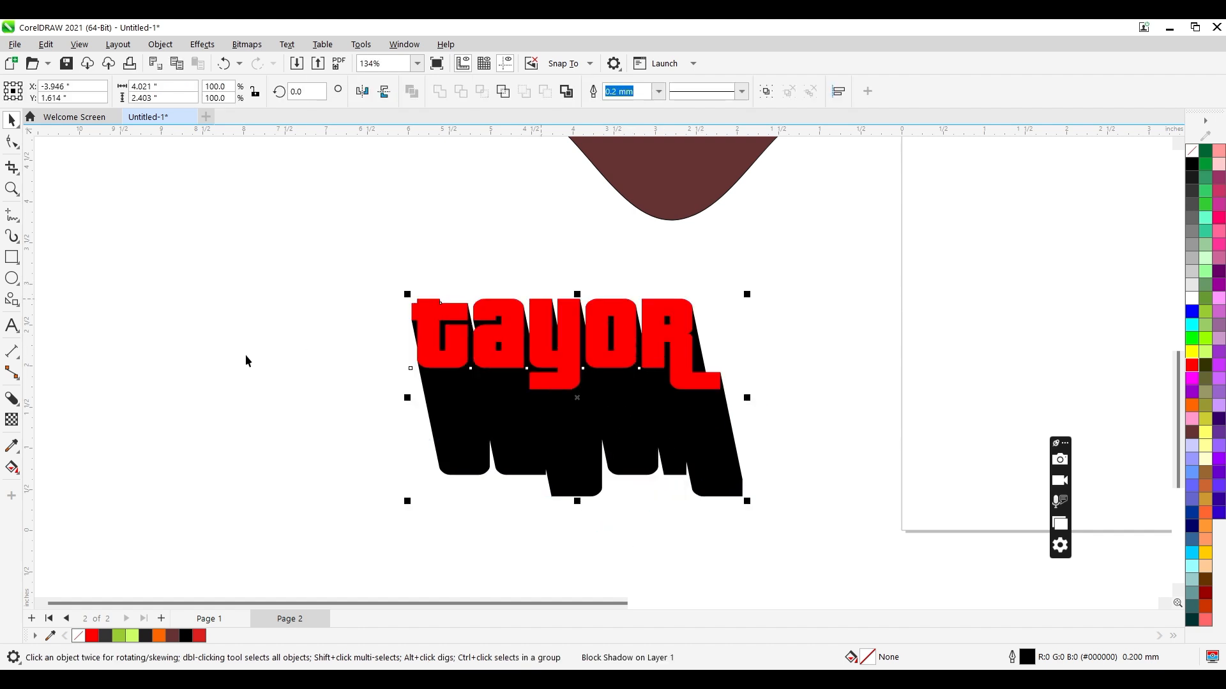
pyautogui.click(12, 399)
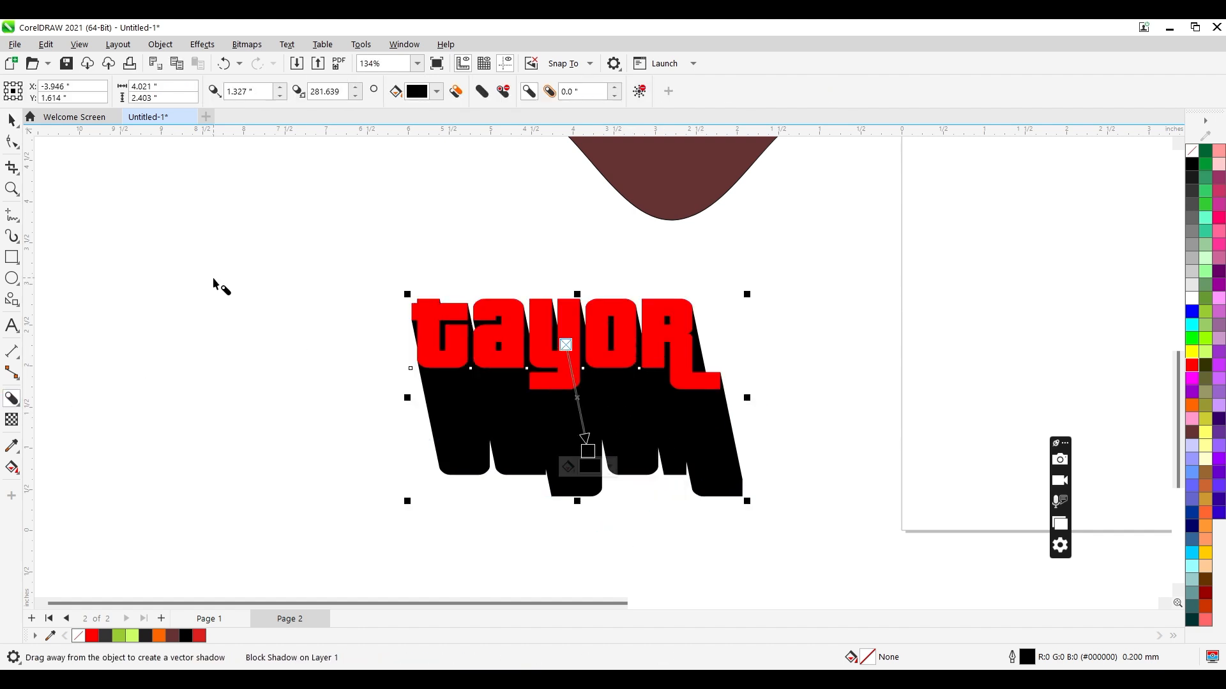
pyautogui.click(640, 93)
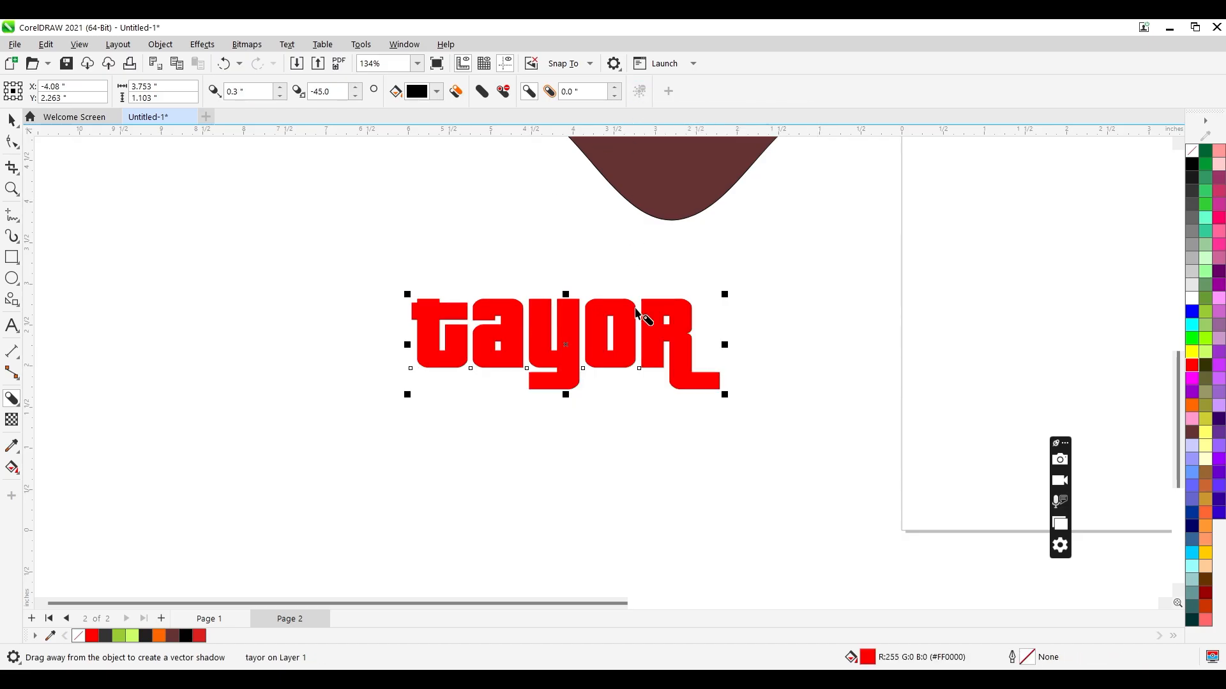
pyautogui.press('space')
pyautogui.press('space')
# Place the distorted red shape and an overlapping copy in the empty area left of the text, and fill the copy with Moon Green #CCFF66.
pyautogui.press('z')
pyautogui.rightClick(587, 281)
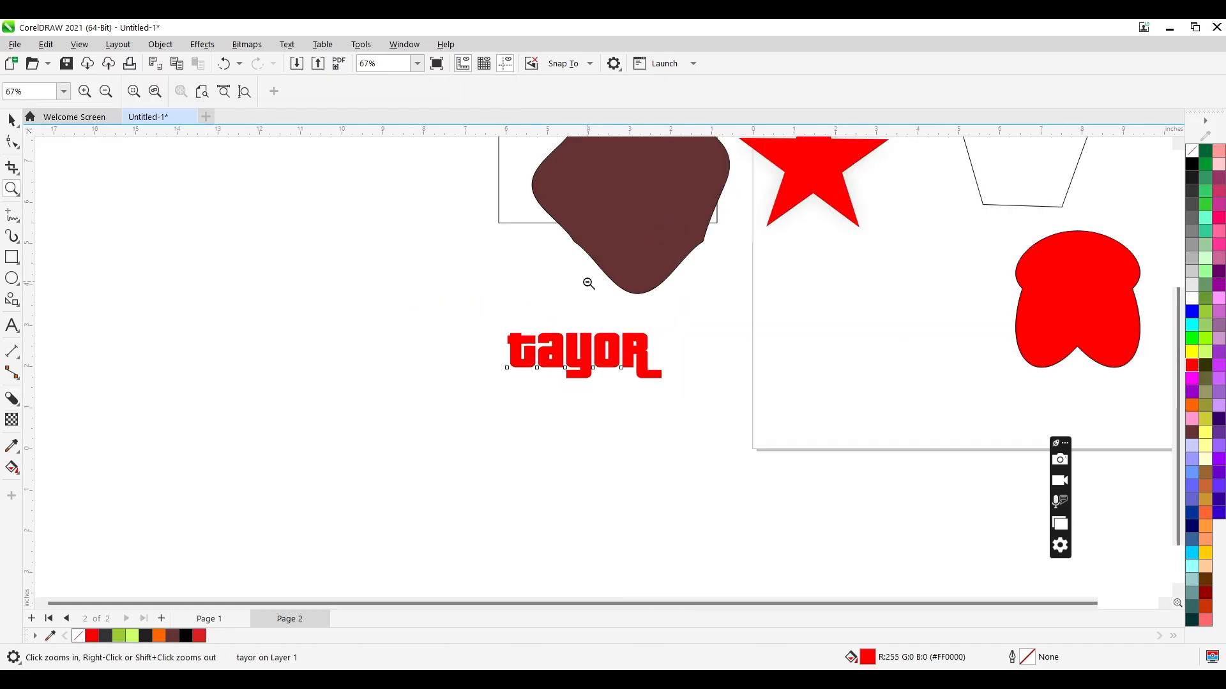
pyautogui.press('space')
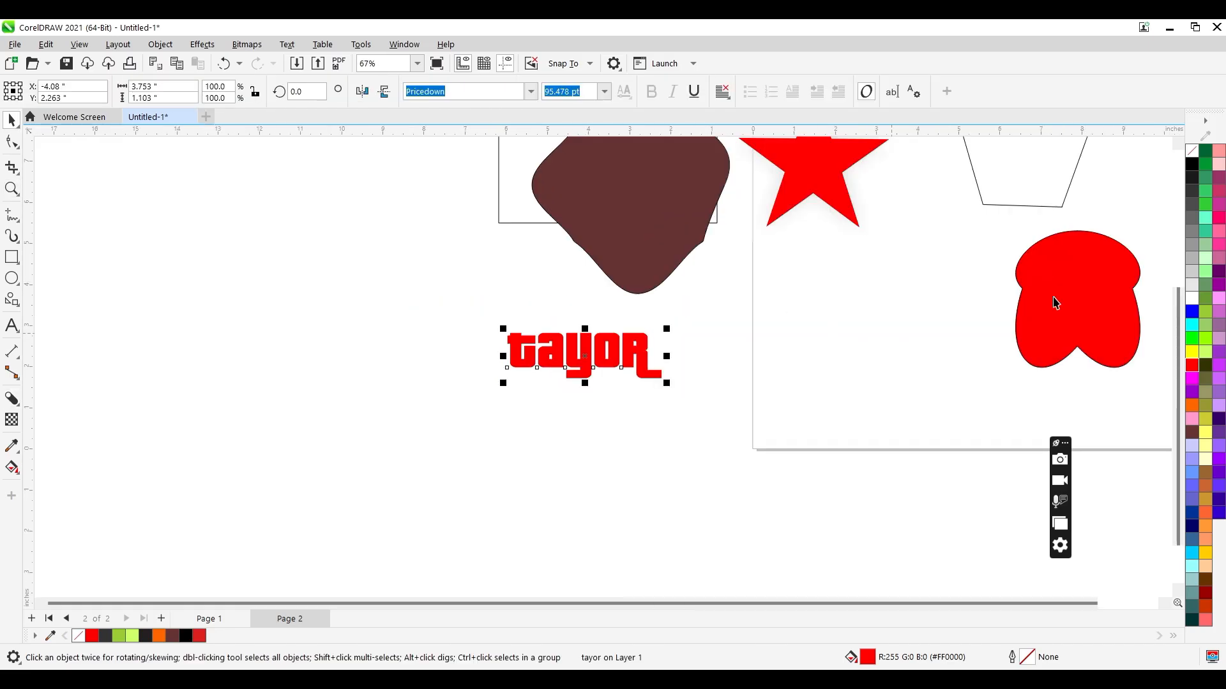
pyautogui.moveTo(1078, 300); pyautogui.dragTo(278, 324)
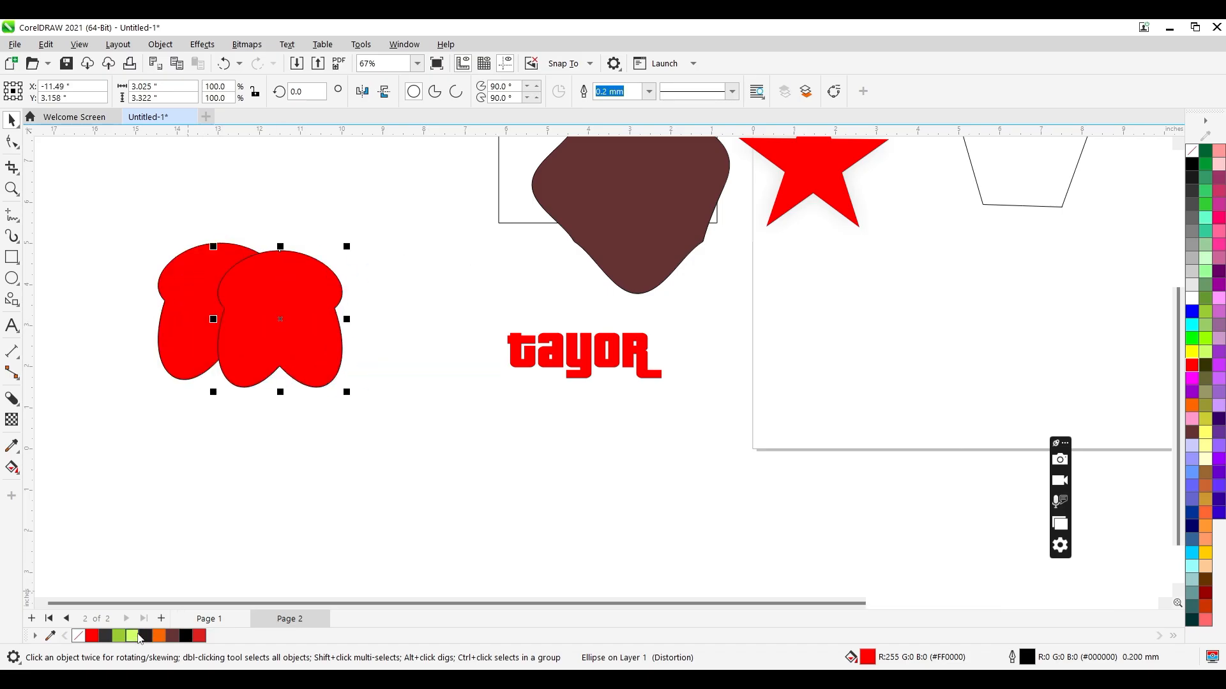
pyautogui.click(132, 635)
pyautogui.moveTo(283, 328); pyautogui.dragTo(284, 324)
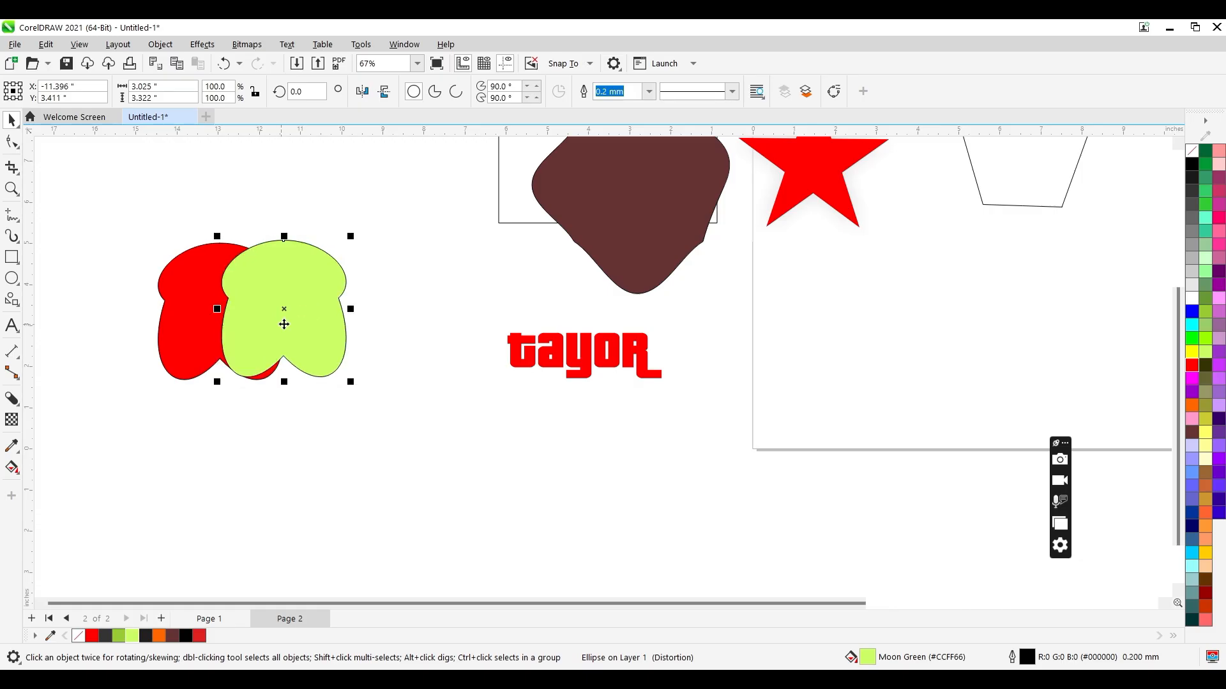
# Remove the outline from both overlapping distorted shapes and deselect them.
pyautogui.moveTo(110, 200); pyautogui.dragTo(410, 459)
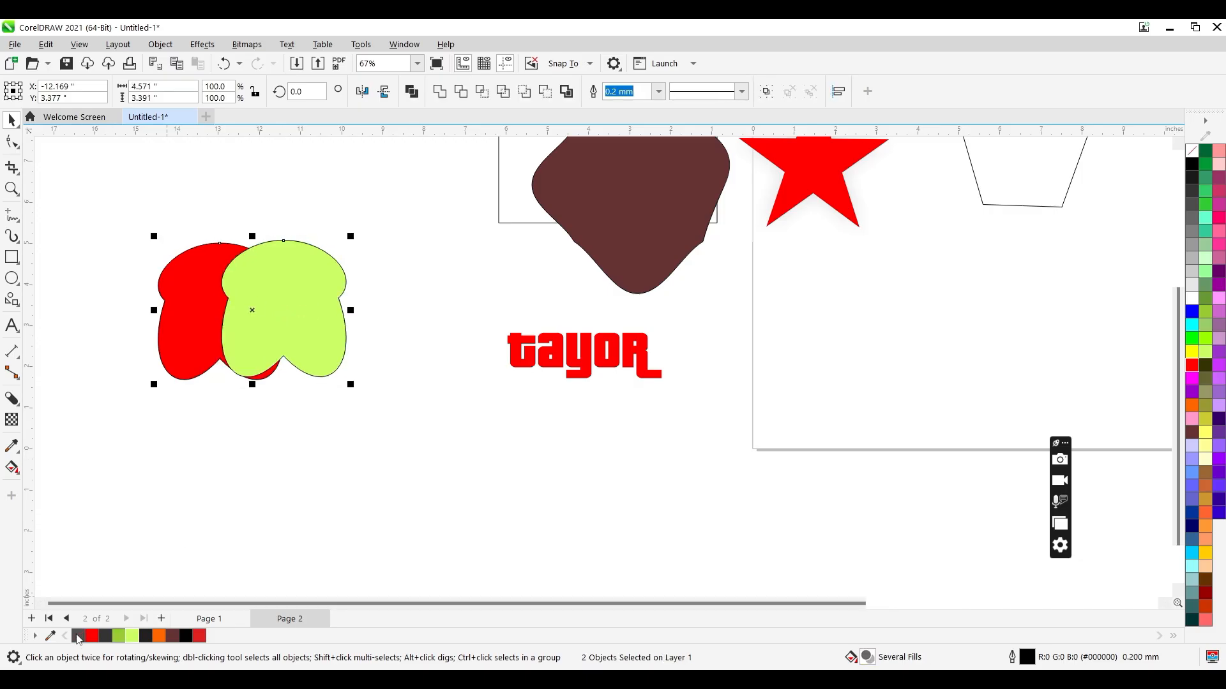
pyautogui.rightClick(78, 637)
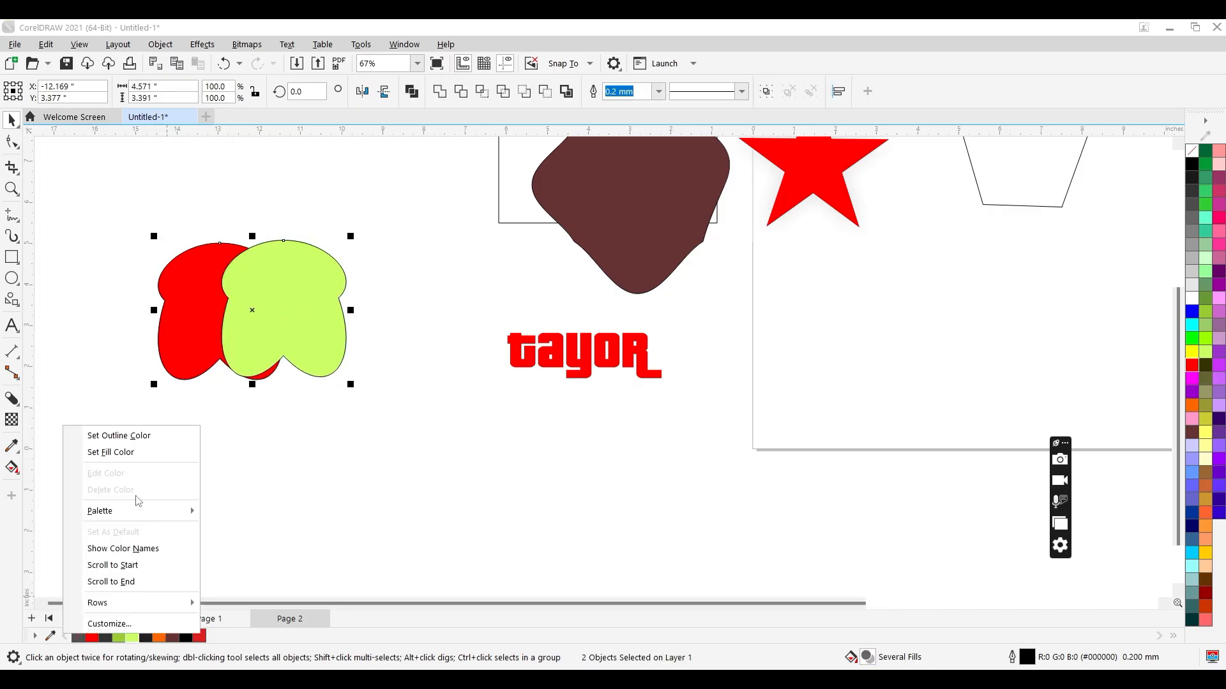
pyautogui.click(153, 439)
pyautogui.click(278, 391)
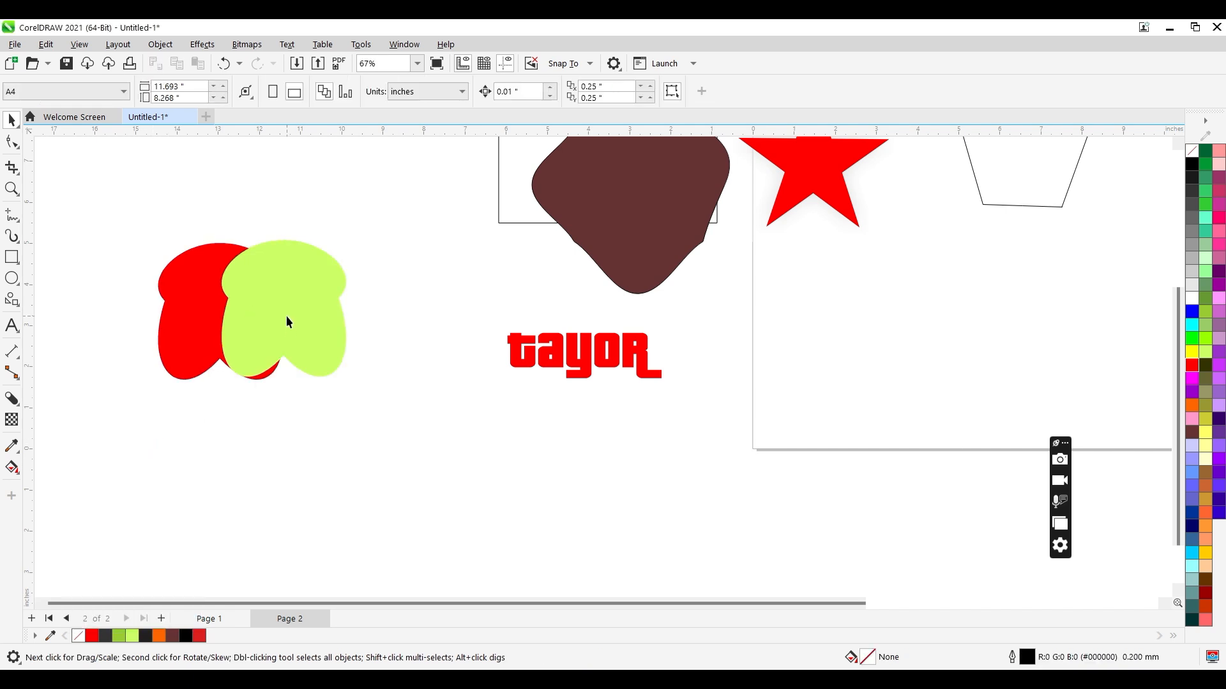
# Apply a fountain transparency to the Moon Green shape, fading it out toward the red shape.
pyautogui.click(285, 317)
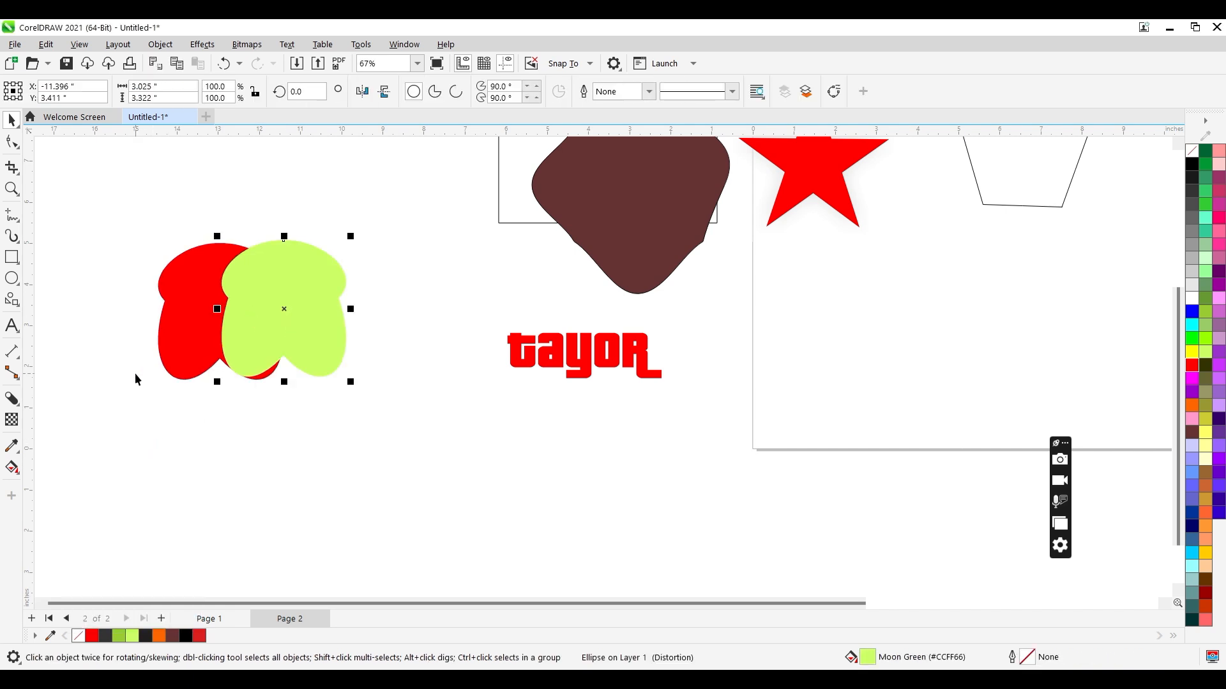
pyautogui.click(11, 422)
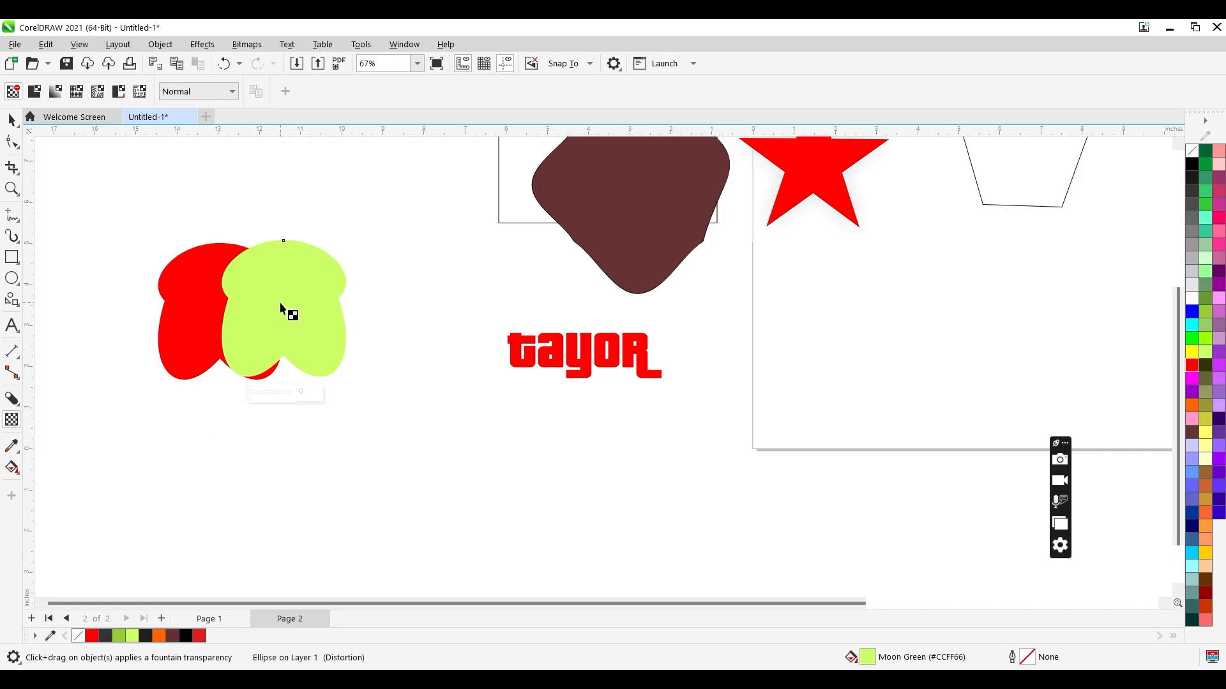
pyautogui.moveTo(289, 302); pyautogui.dragTo(248, 307)
pyautogui.press('space')
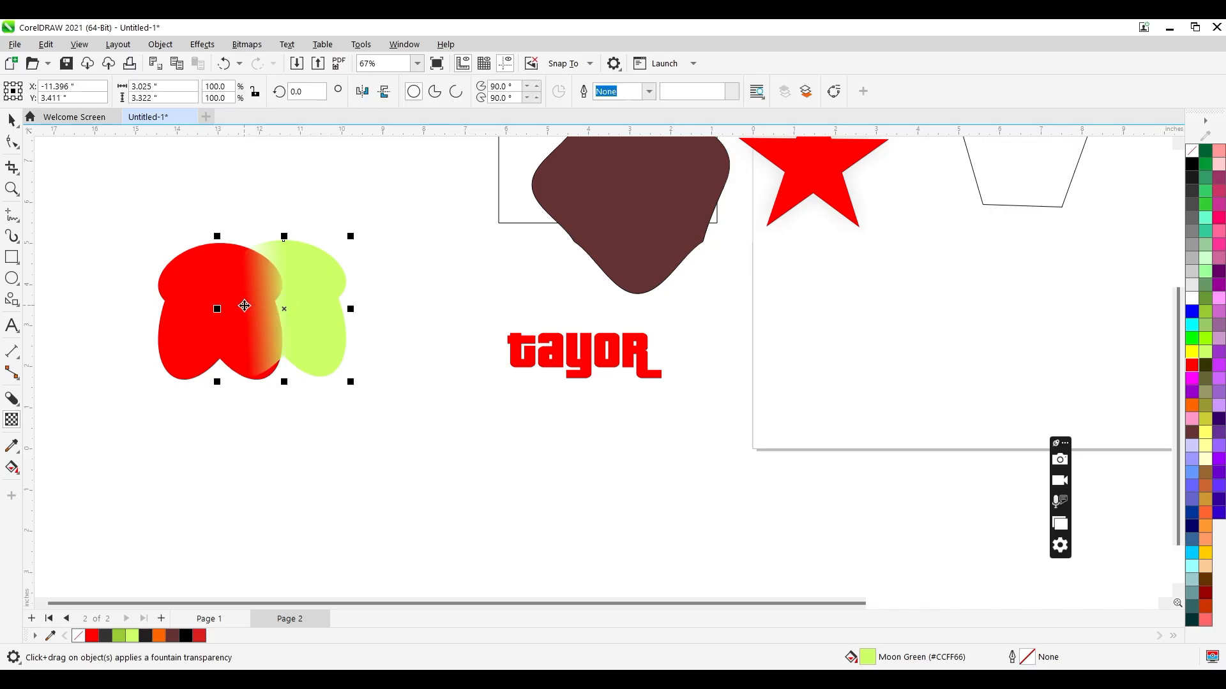
# Apply a fountain transparency to the red shape, fading it out toward the green shape.
pyautogui.click(202, 299)
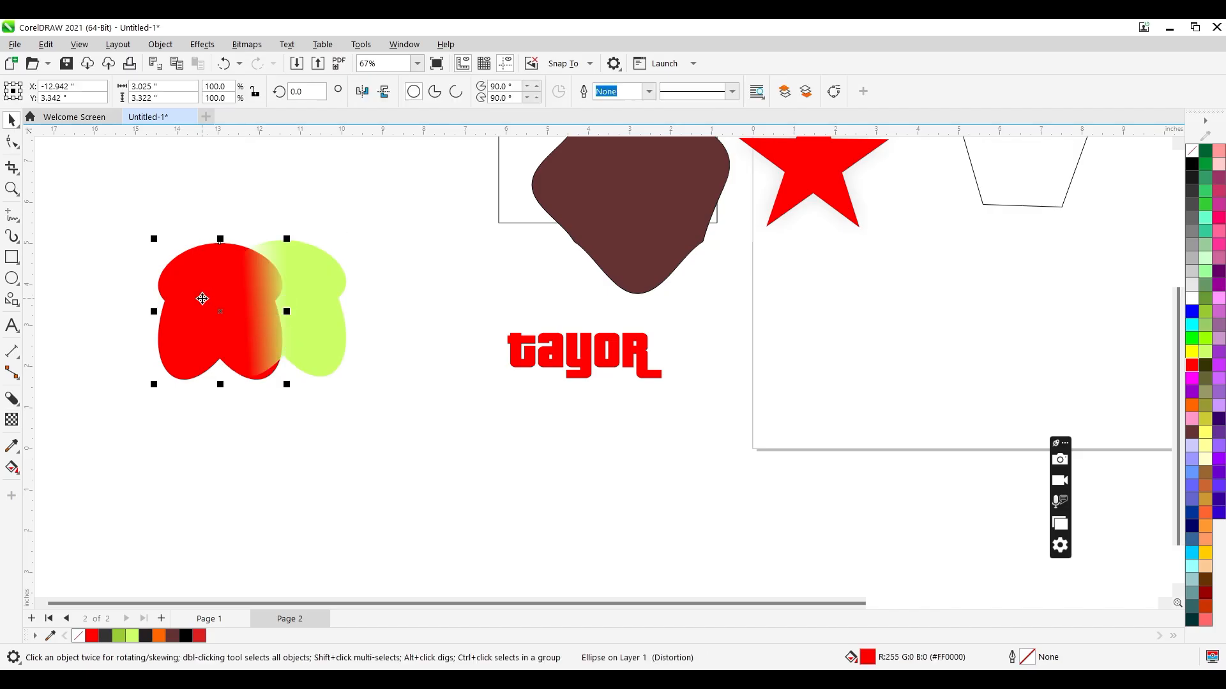
pyautogui.click(12, 420)
pyautogui.moveTo(205, 301); pyautogui.dragTo(244, 300)
pyautogui.press('space')
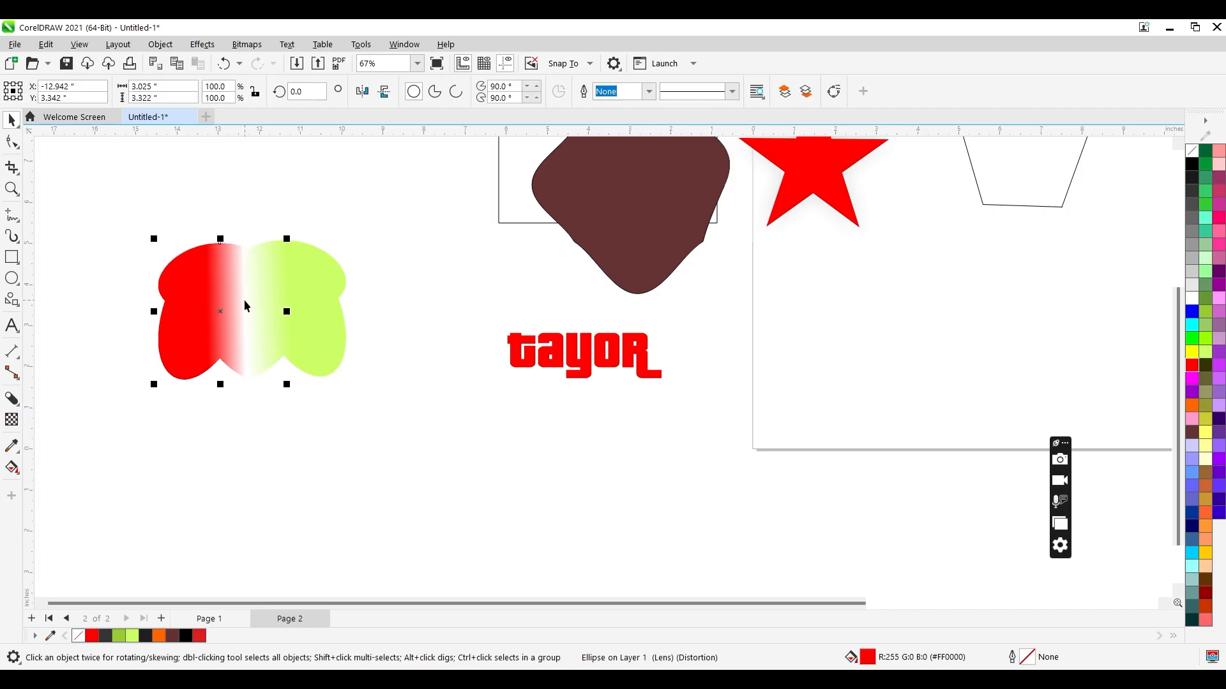
# Move the faded green shape away from the red one, and undo back through both transparencies and the outline removal.
pyautogui.moveTo(329, 312); pyautogui.dragTo(365, 310)
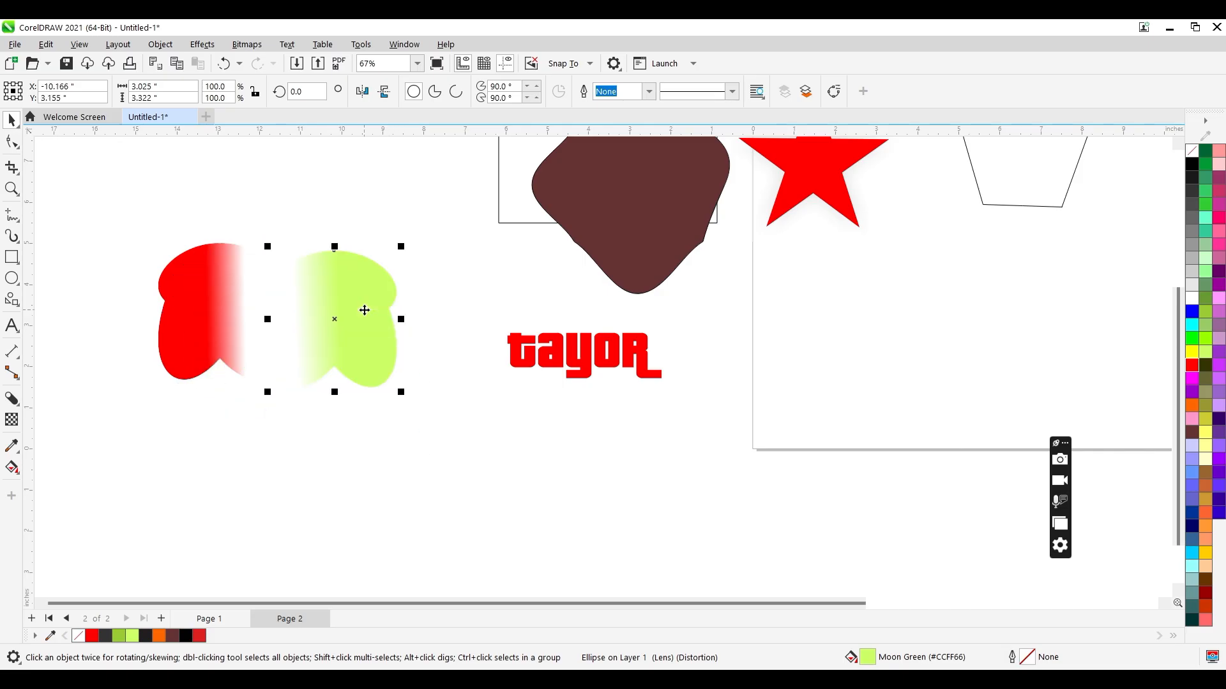
pyautogui.hotkey('ctrl', 'z')
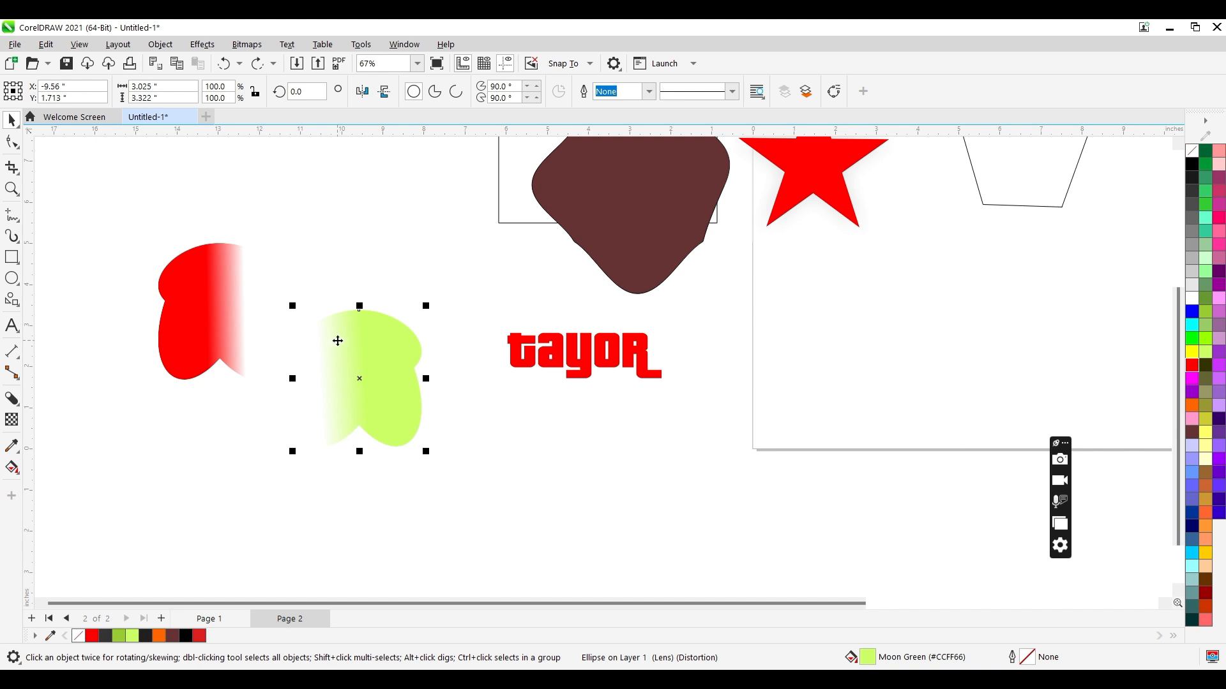
pyautogui.press('Delete')
pyautogui.hotkey('ctrl', 'z')
pyautogui.hotkey('ctrl', 'z')
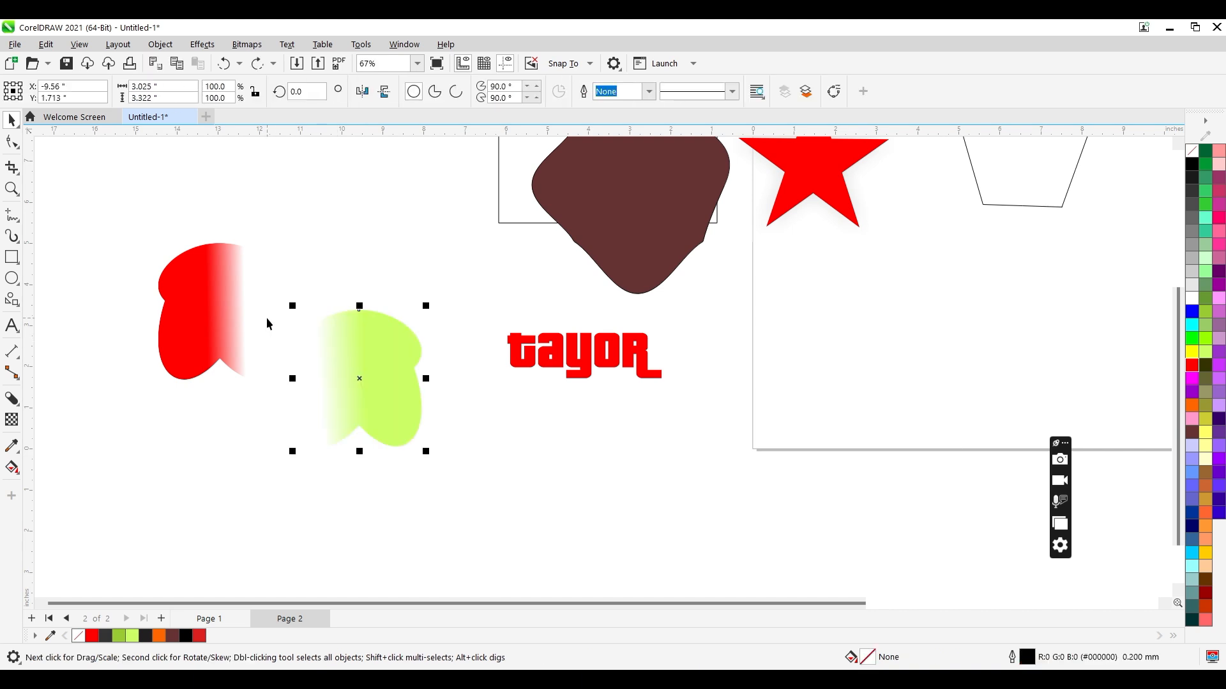
pyautogui.hotkey('ctrl', 'z')
pyautogui.hotkey('ctrl', 'z')
pyautogui.hotkey('ctrl', 'z')
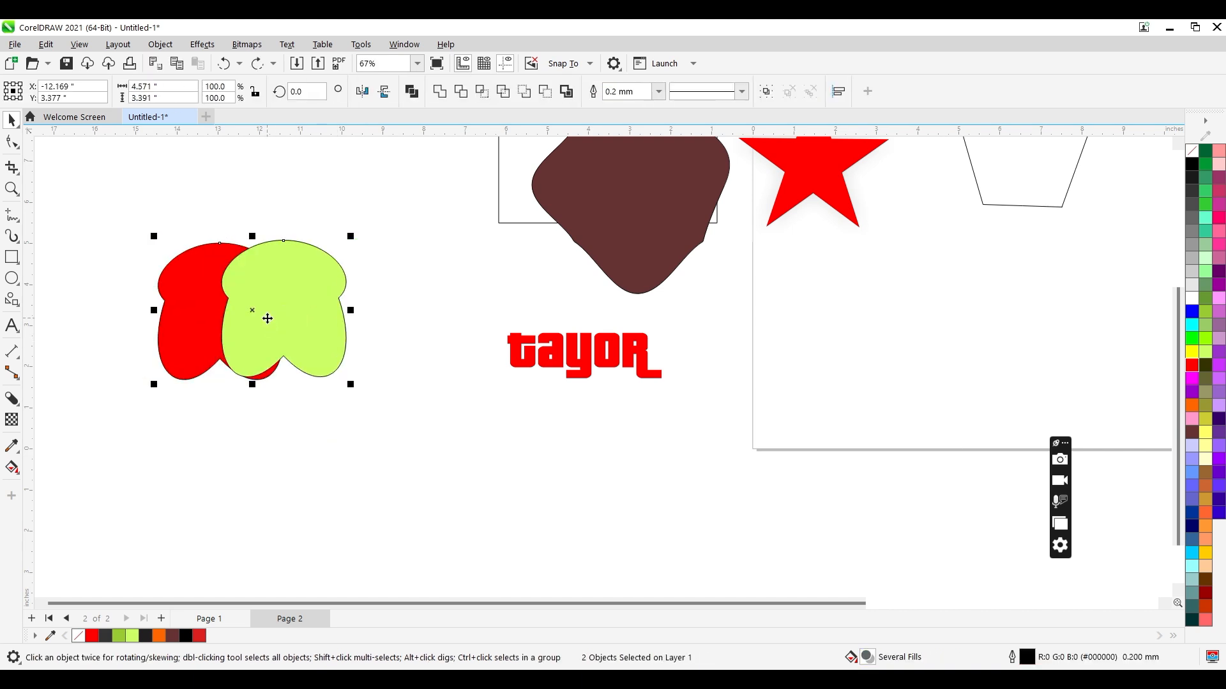
# Enlarge the "tayor" text to about 9.75 inches wide and place it in the empty area below the distorted shapes.
pyautogui.click(575, 351)
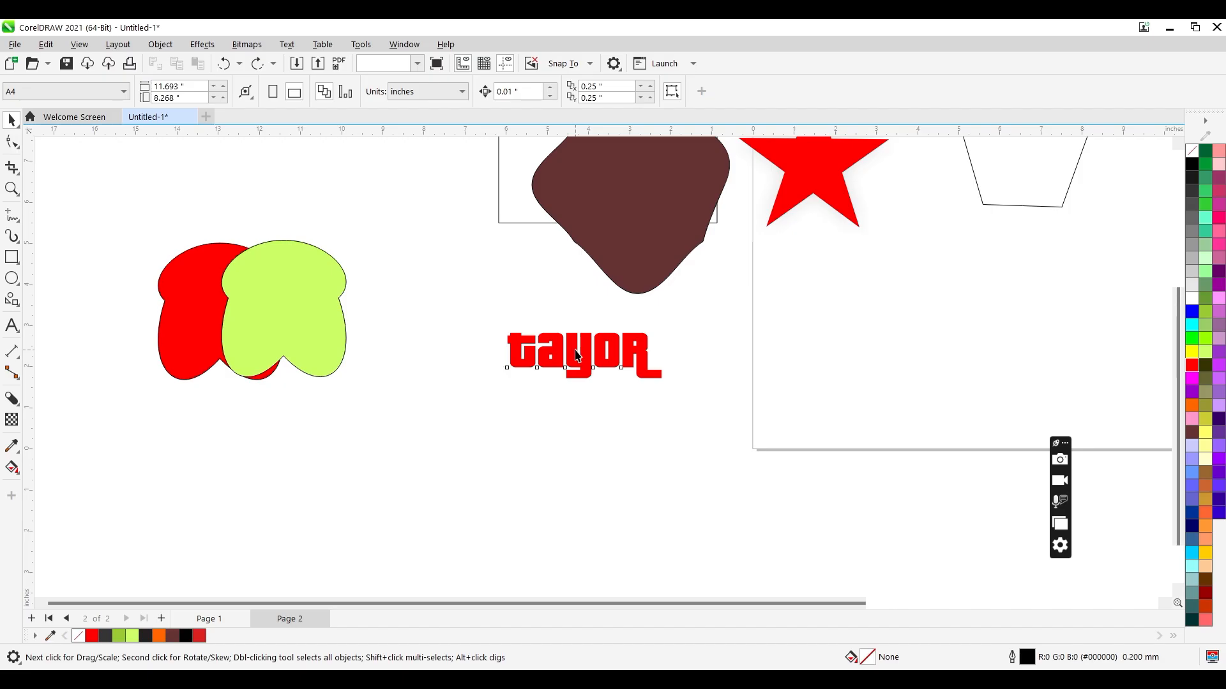
pyautogui.moveTo(528, 353); pyautogui.dragTo(407, 408)
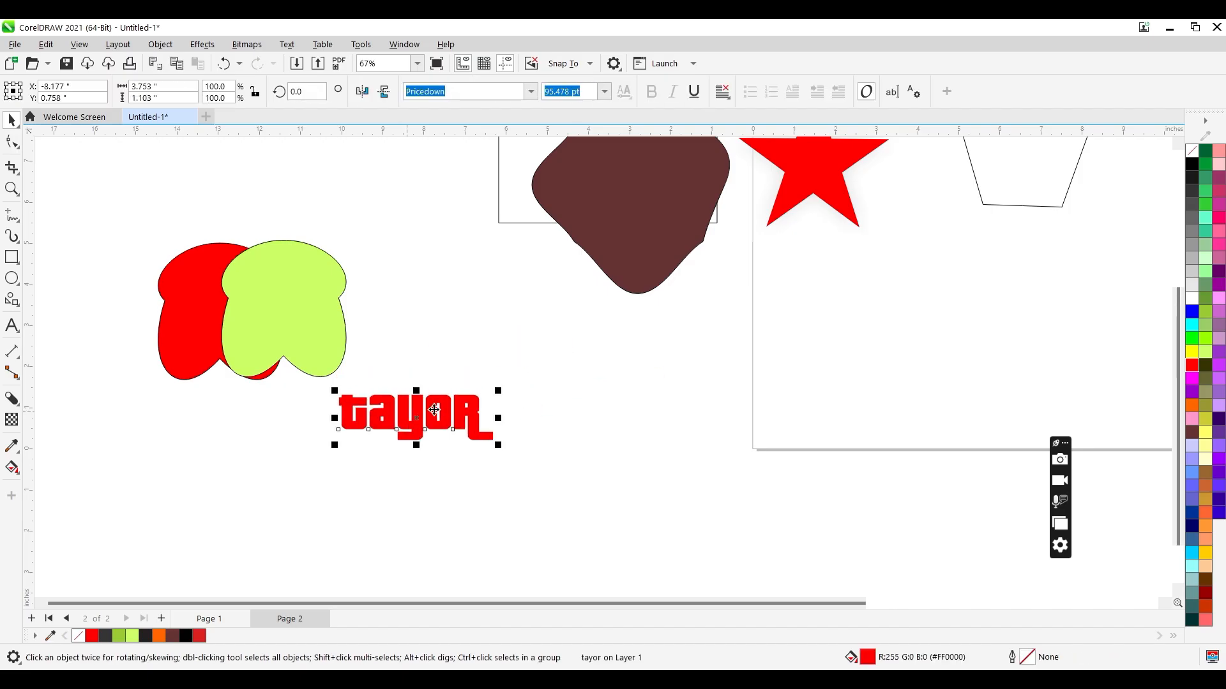
pyautogui.moveTo(499, 390); pyautogui.dragTo(621, 354)
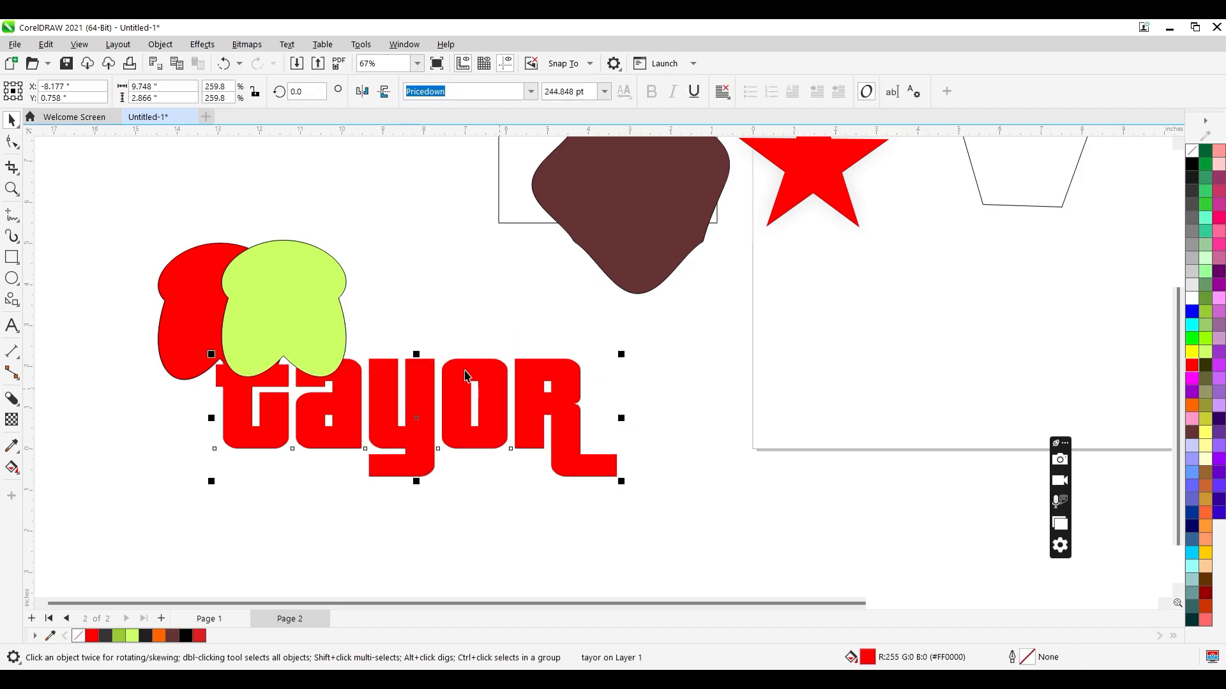
pyautogui.moveTo(413, 402); pyautogui.dragTo(482, 424)
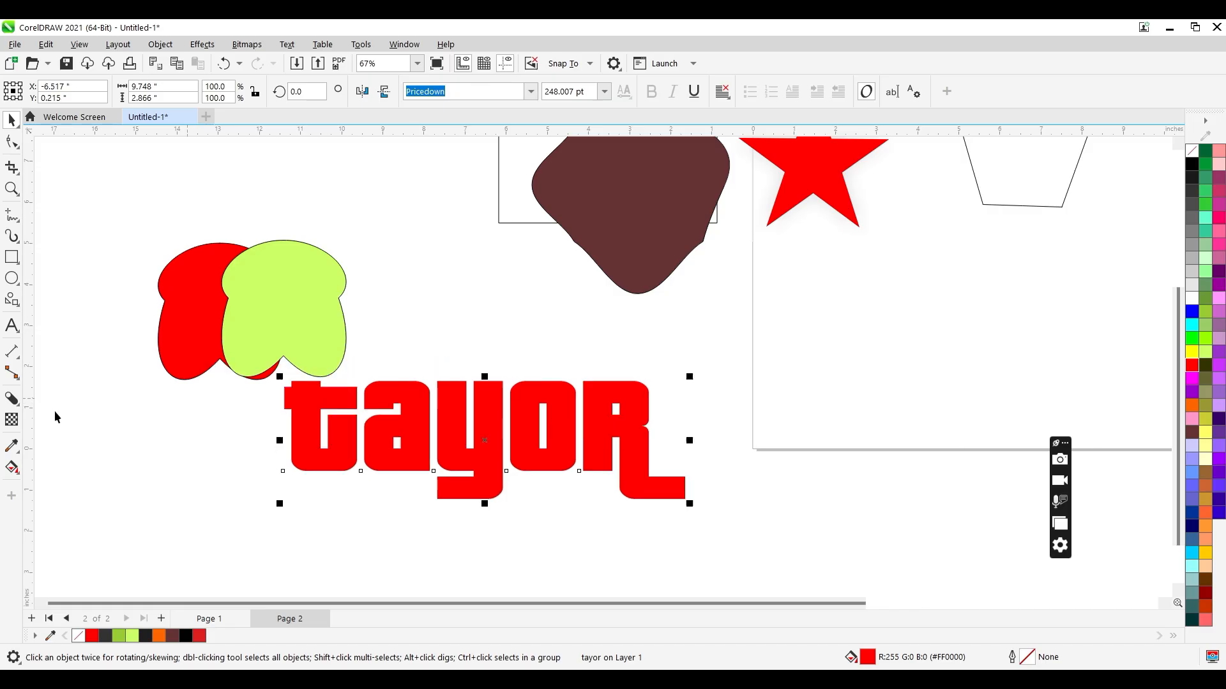
# Apply a fountain transparency to the "tayor" text, fading from the "y" toward its first letters.
pyautogui.click(11, 421)
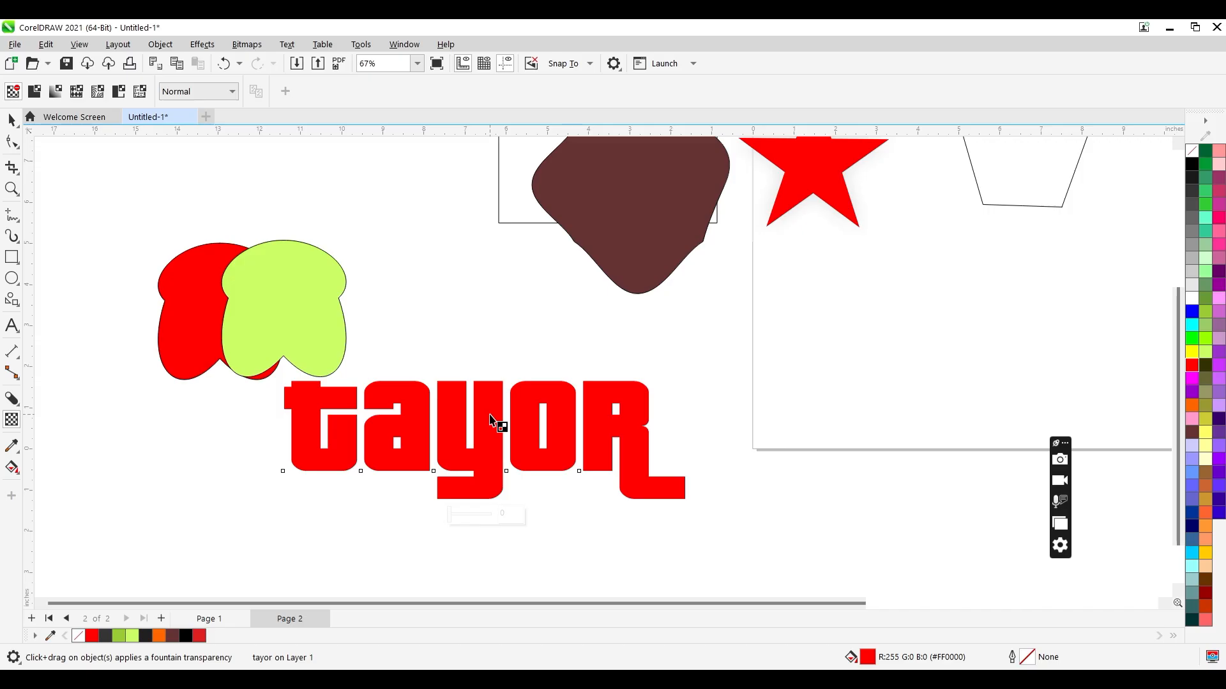
pyautogui.moveTo(491, 416); pyautogui.dragTo(399, 415)
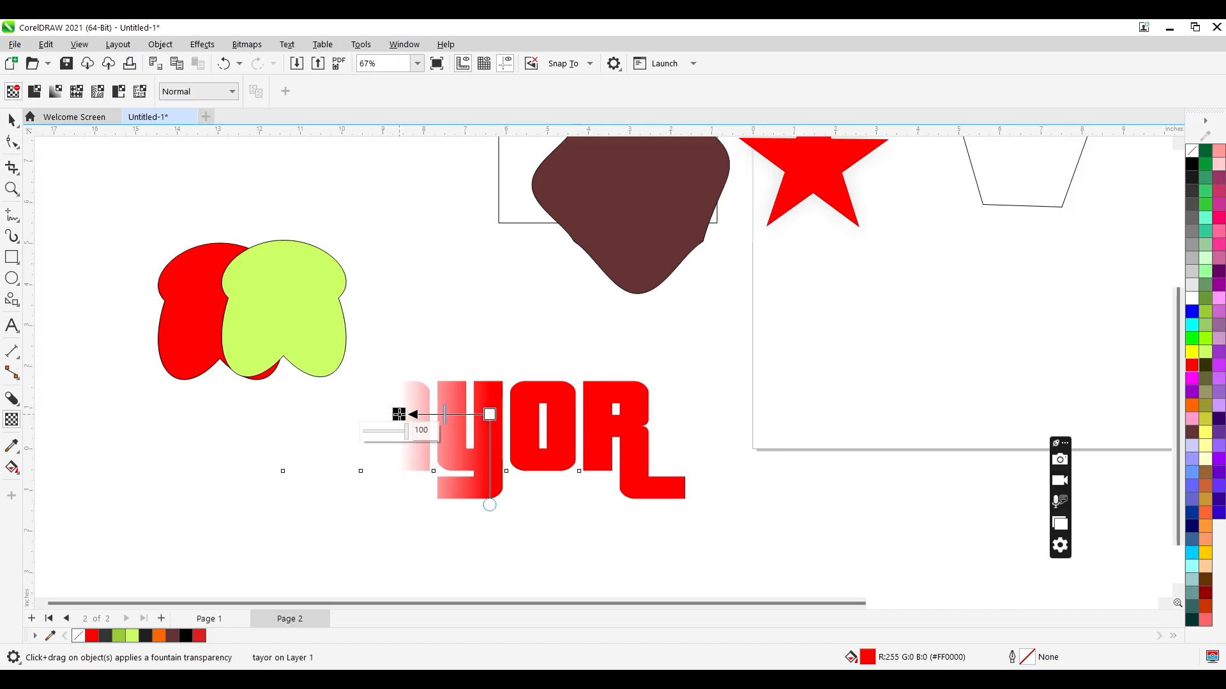
pyautogui.press('space')
pyautogui.press('space')
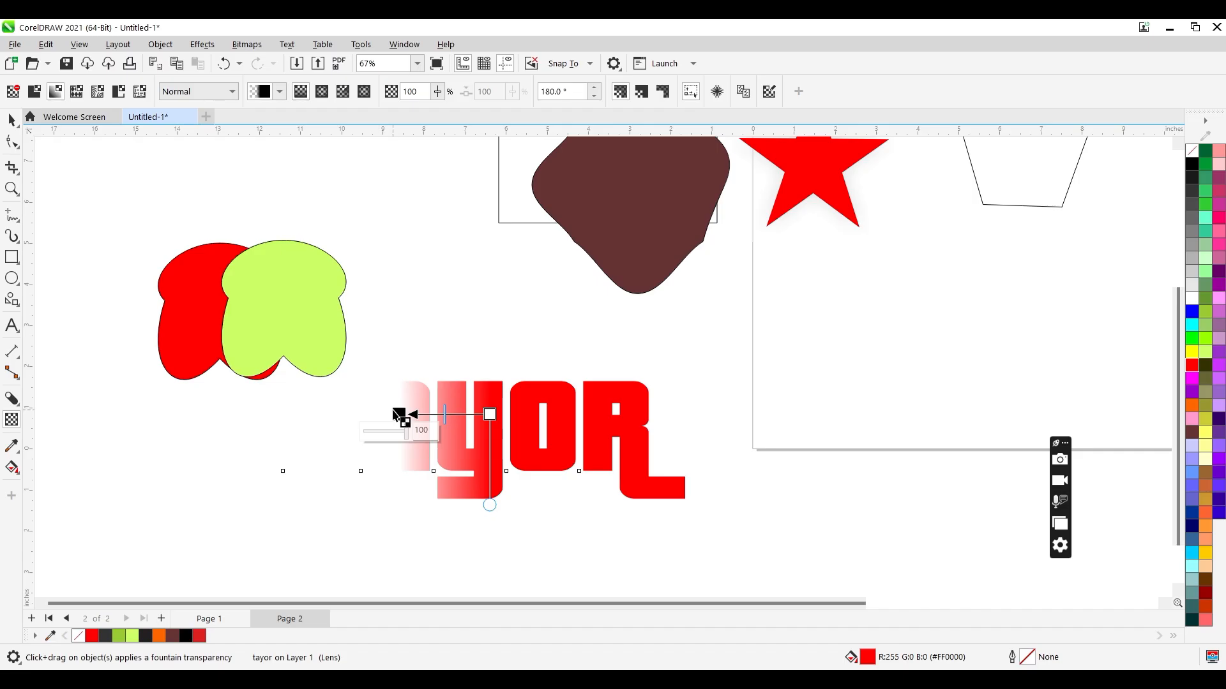
# Reverse the text's transparency to fade out toward its last letter, starting the fade between "a" and "y".
pyautogui.moveTo(401, 415); pyautogui.dragTo(583, 418)
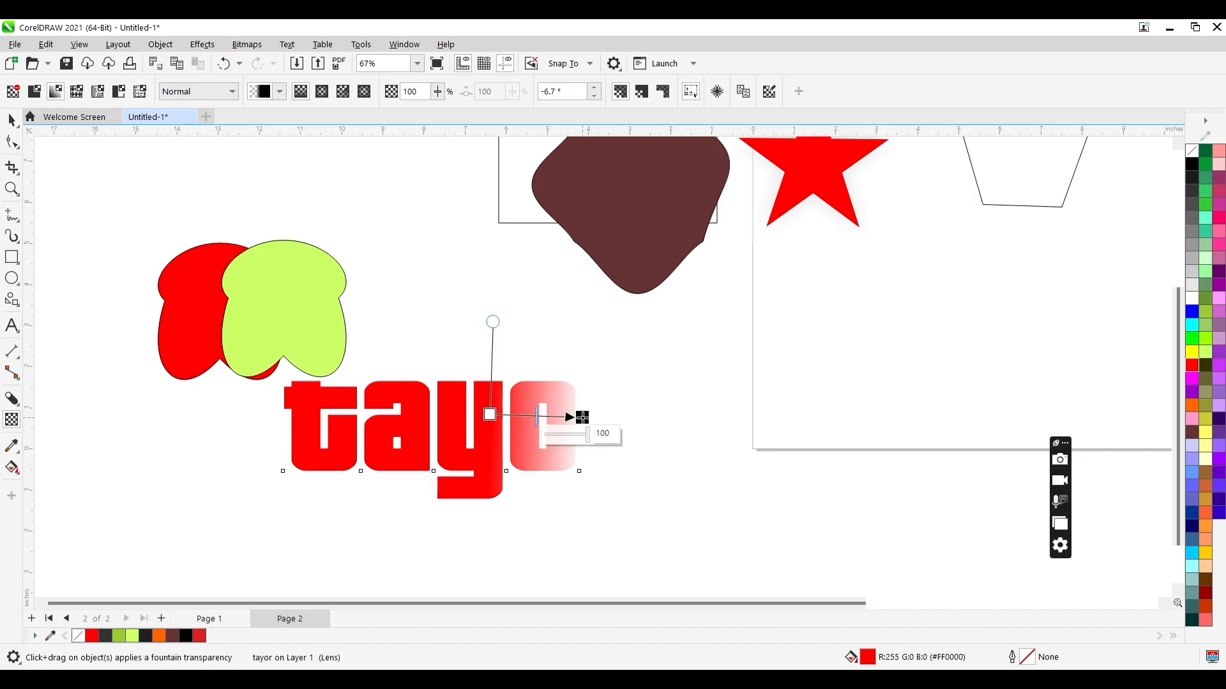
pyautogui.moveTo(490, 414); pyautogui.dragTo(430, 416)
pyautogui.press('space')
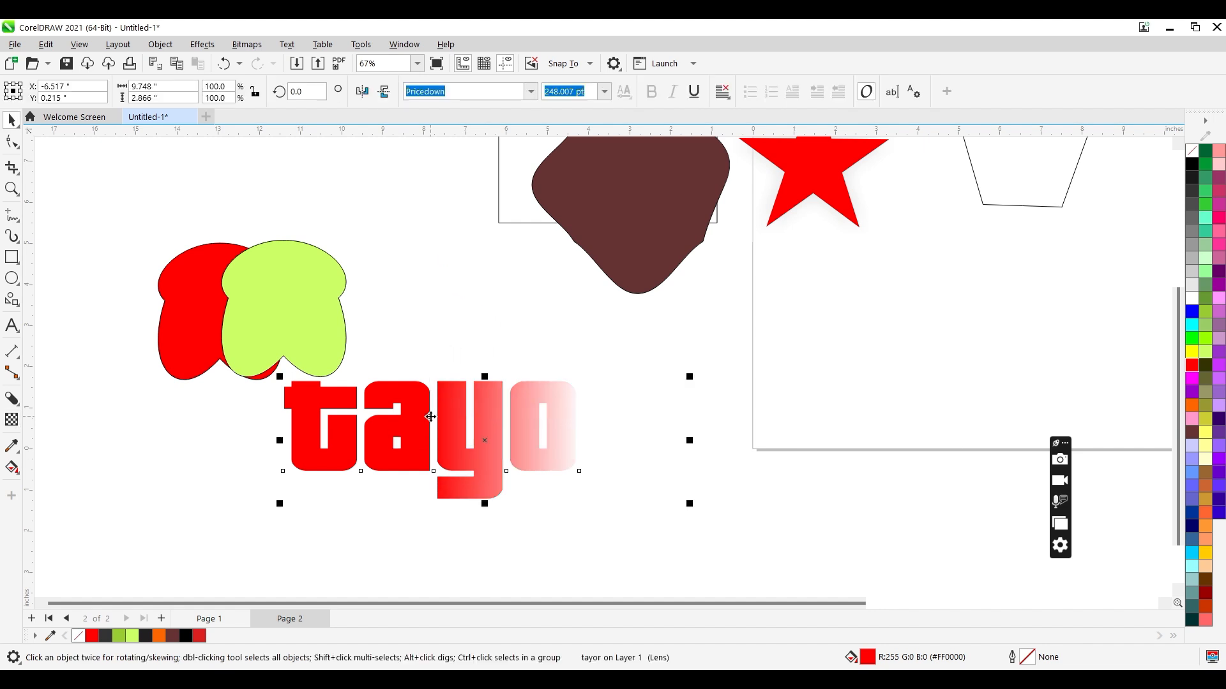
# Shift the faded text to the right and convert it to a 300 dpi RGB Color (24-bit) bitmap with transparent background.
pyautogui.moveTo(464, 422); pyautogui.dragTo(521, 419)
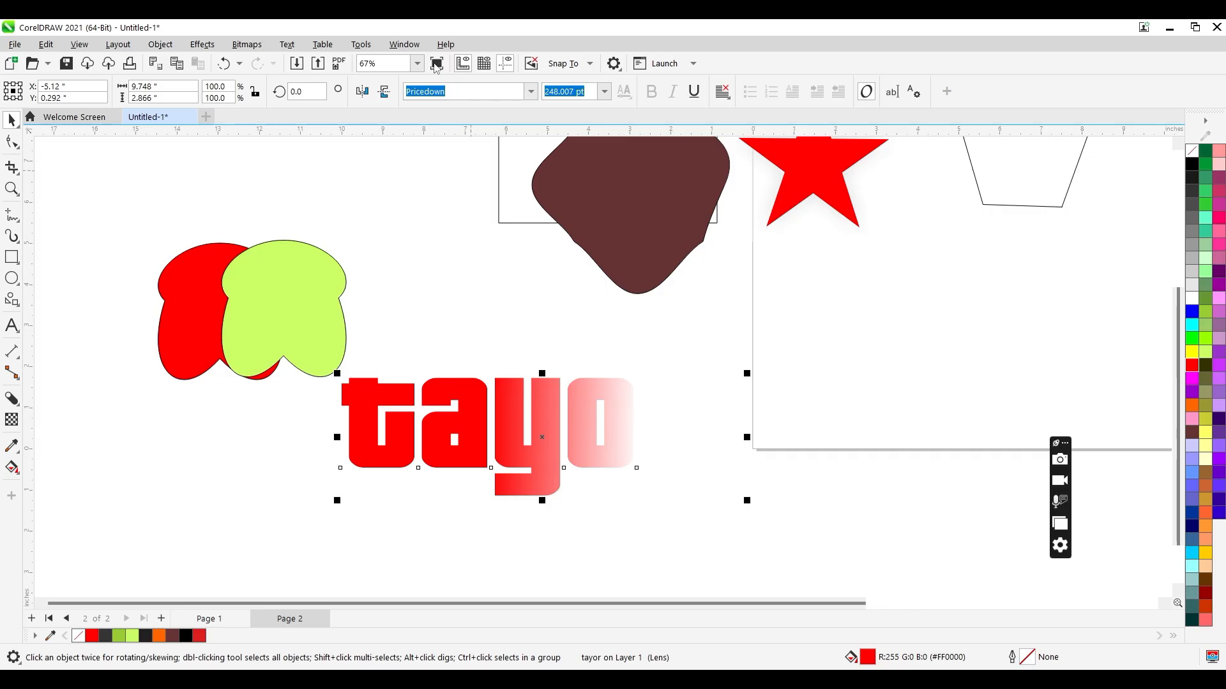
pyautogui.click(247, 44)
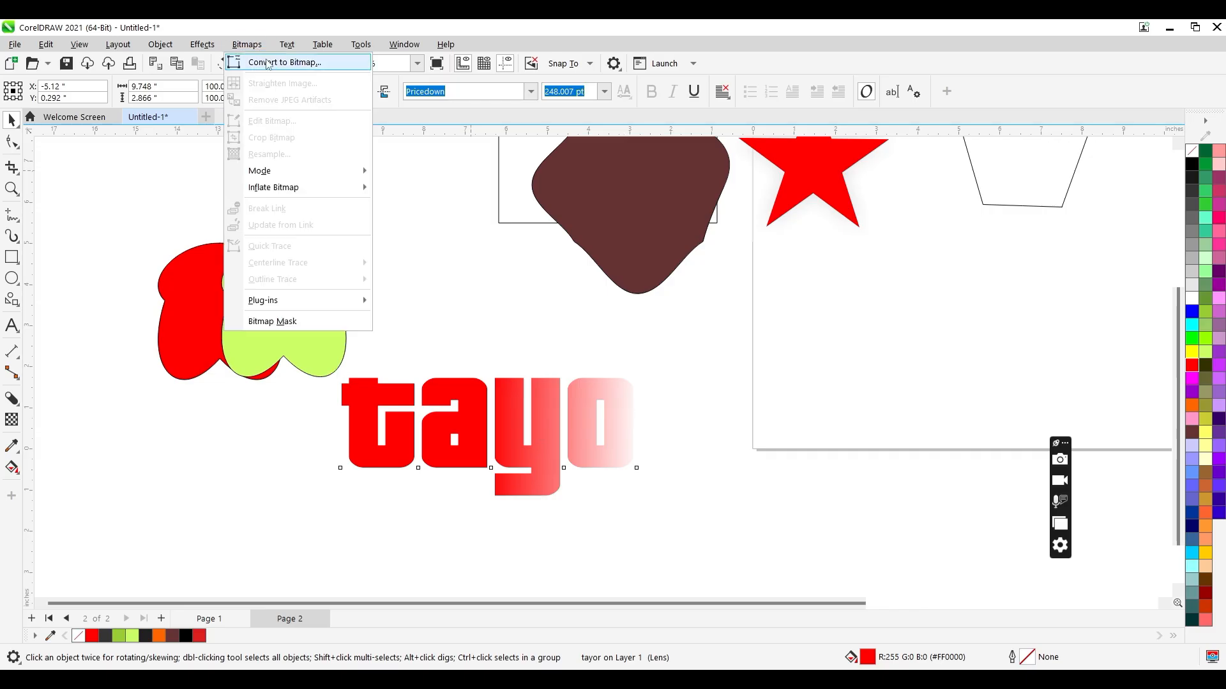
pyautogui.click(267, 63)
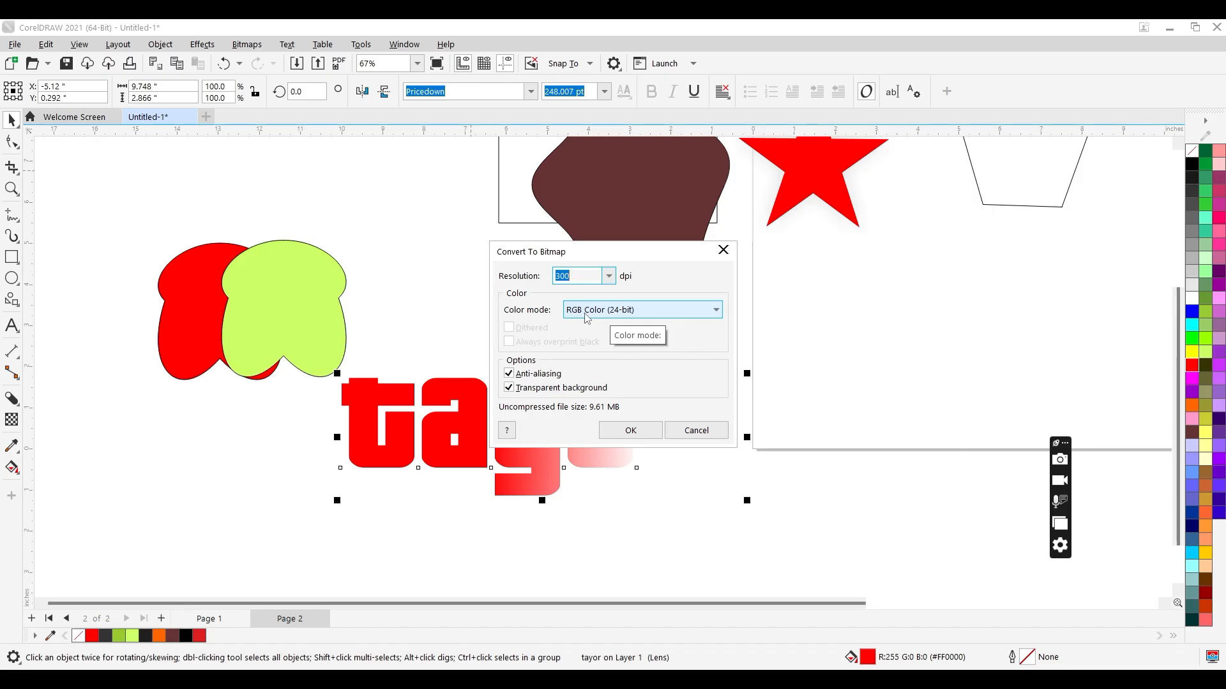
pyautogui.click(629, 429)
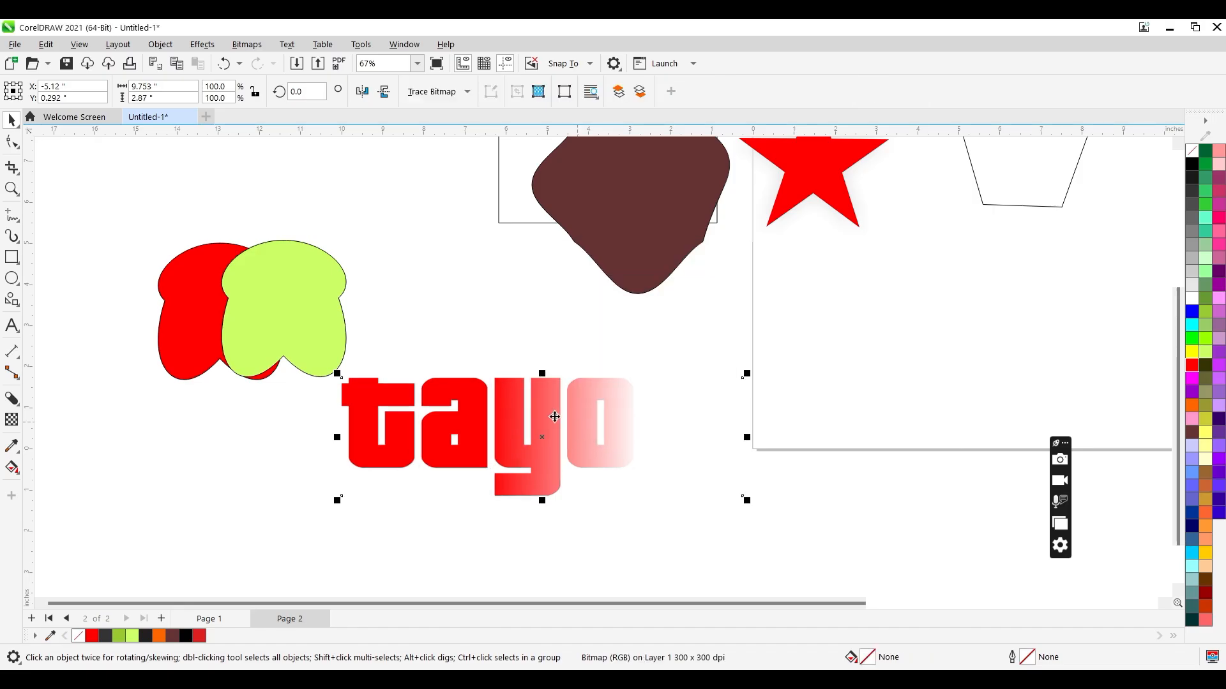
# Add a second fountain transparency to the text bitmap, fading from the "y" toward the "t".
pyautogui.click(11, 420)
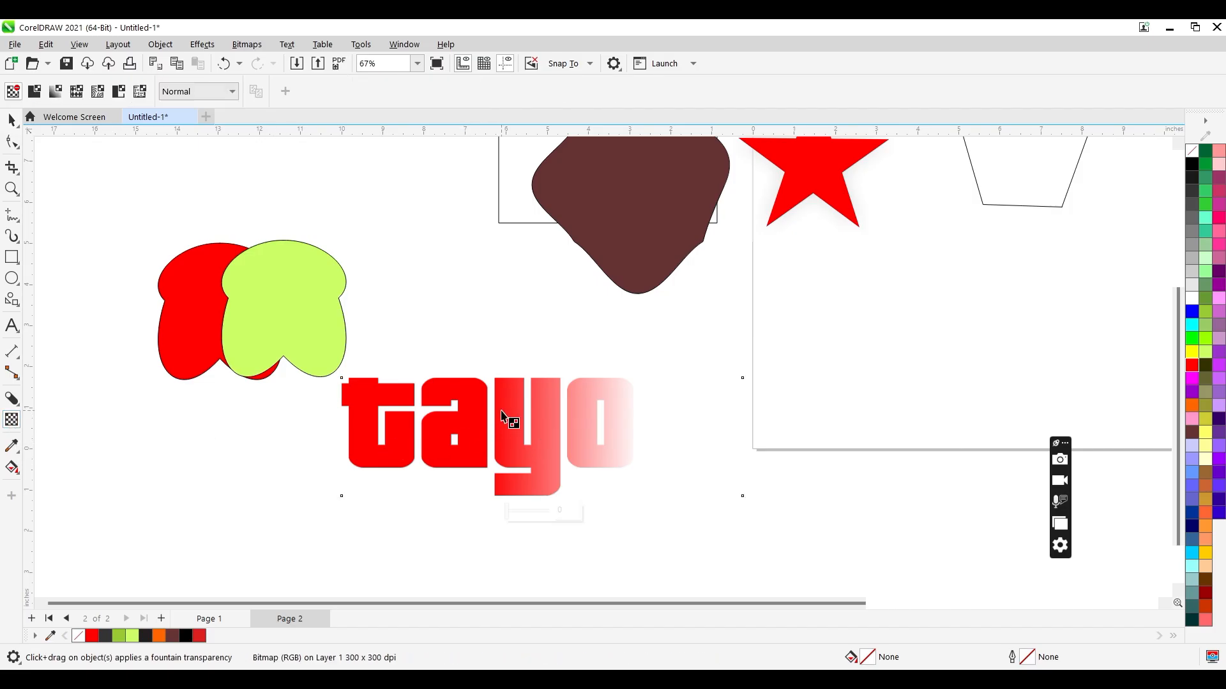
pyautogui.moveTo(501, 412); pyautogui.dragTo(364, 419)
pyautogui.press('space')
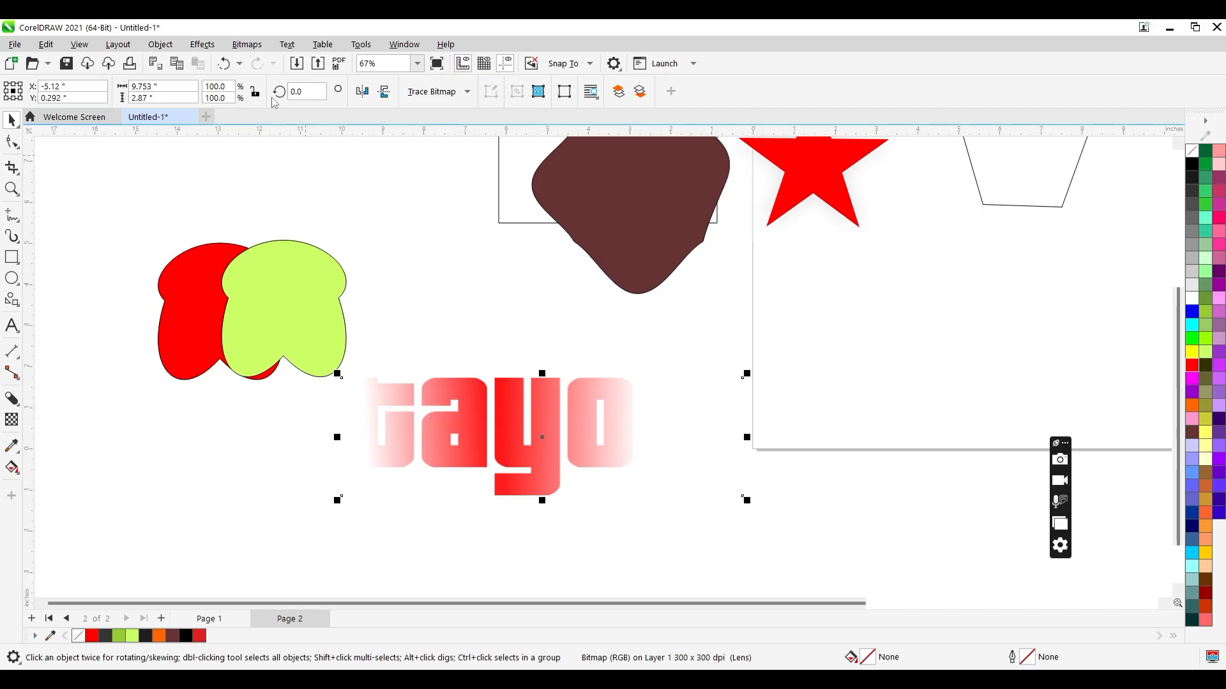
# Convert the text faded at both ends to a 300 dpi RGB bitmap again, and undo the last change.
pyautogui.click(248, 44)
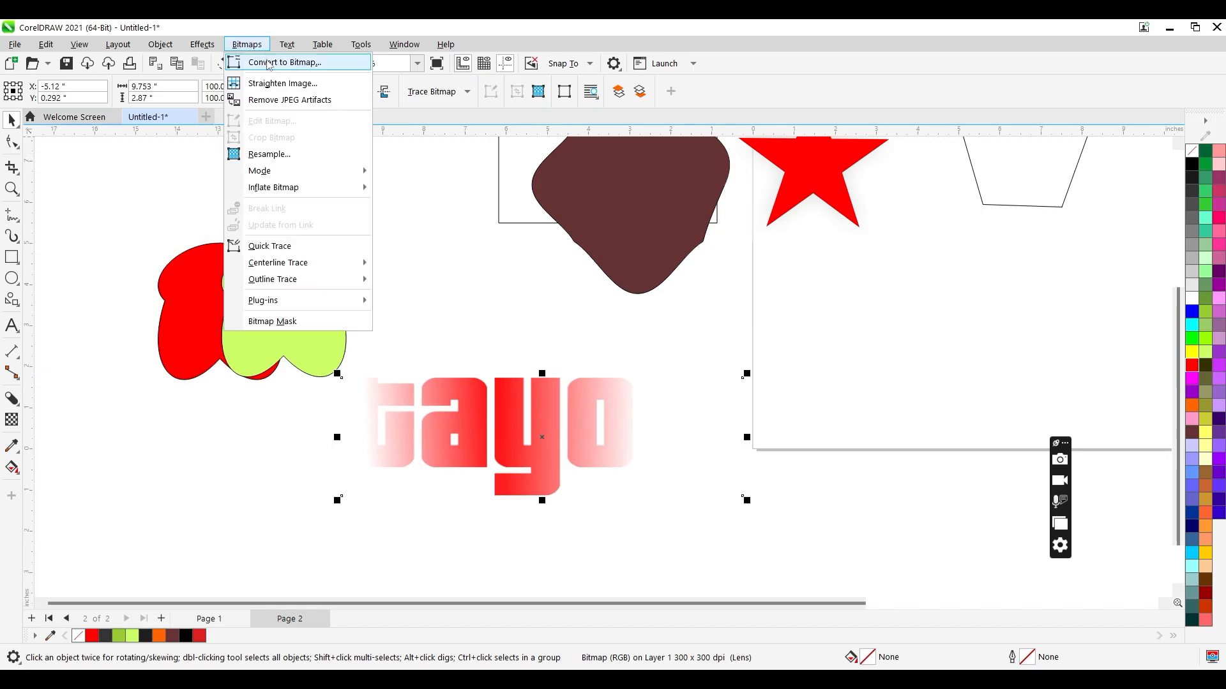
pyautogui.click(265, 62)
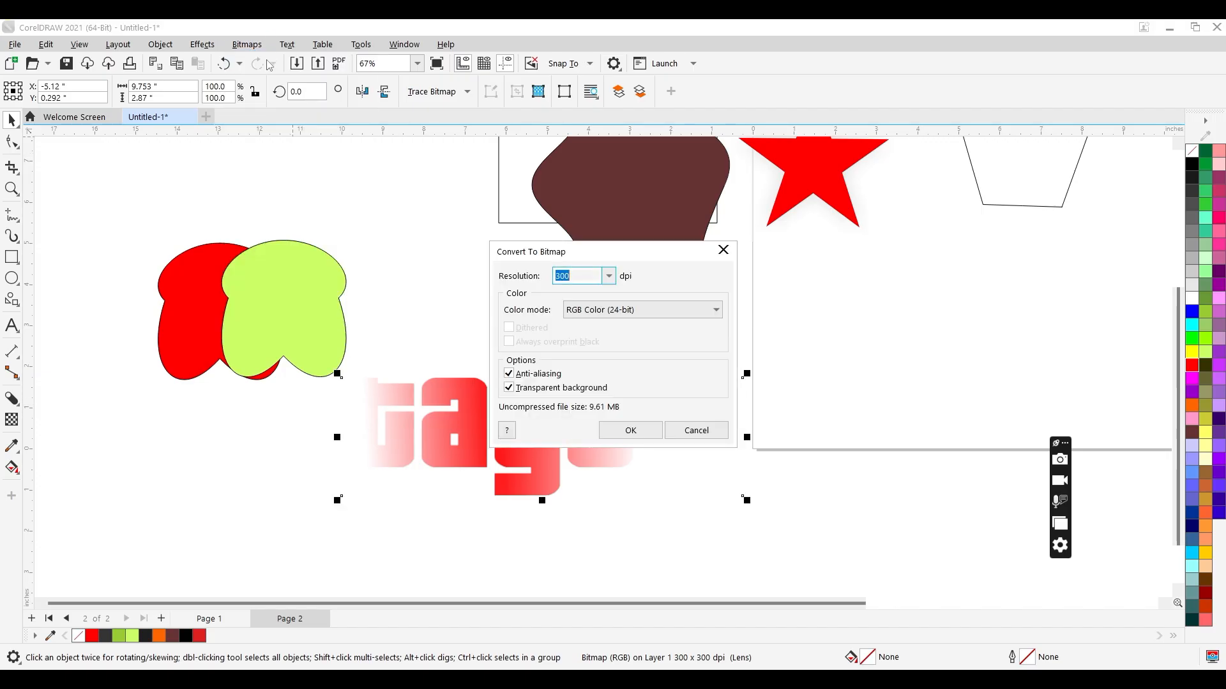
pyautogui.click(629, 431)
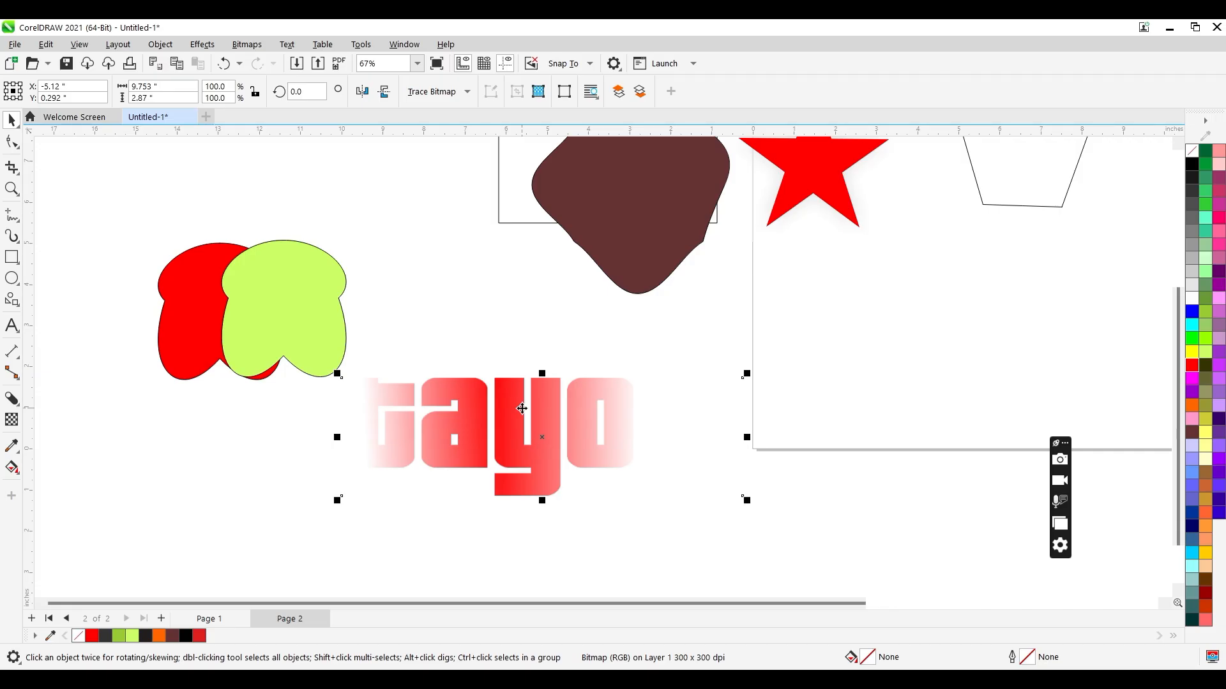
pyautogui.hotkey('ctrl', 'z')
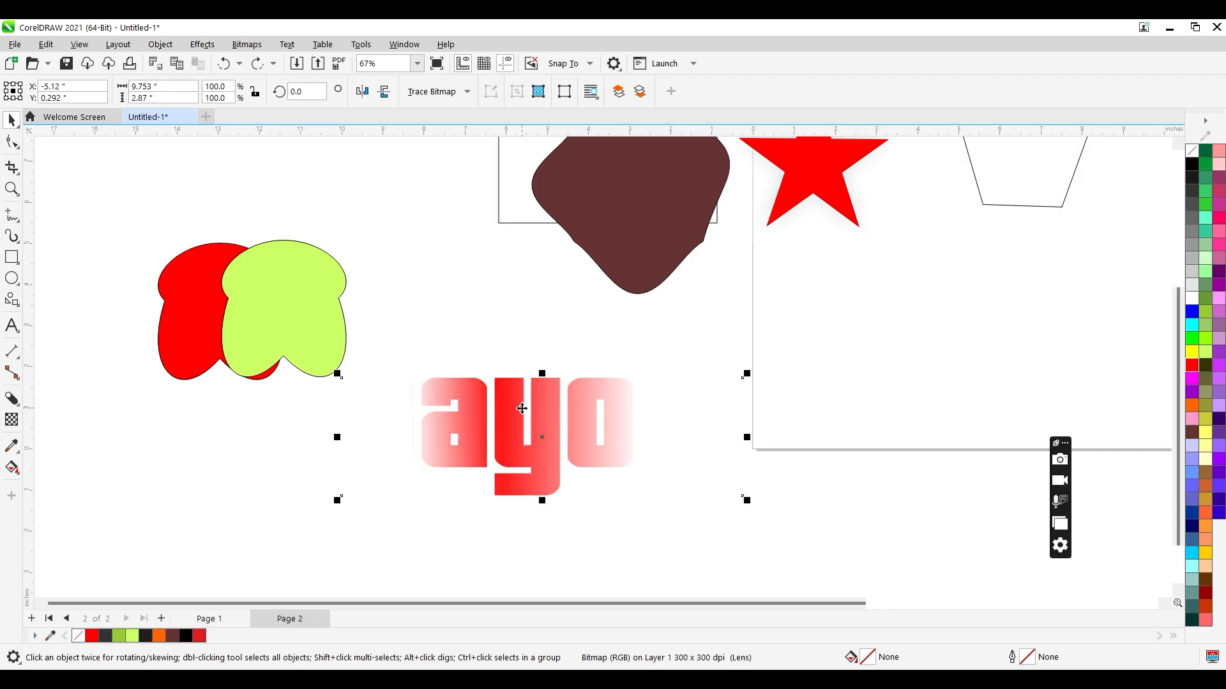
# Move the faded text bitmap around the empty area and delete it.
pyautogui.press('space')
pyautogui.press('space')
pyautogui.click(515, 403)
pyautogui.moveTo(514, 402); pyautogui.dragTo(594, 382)
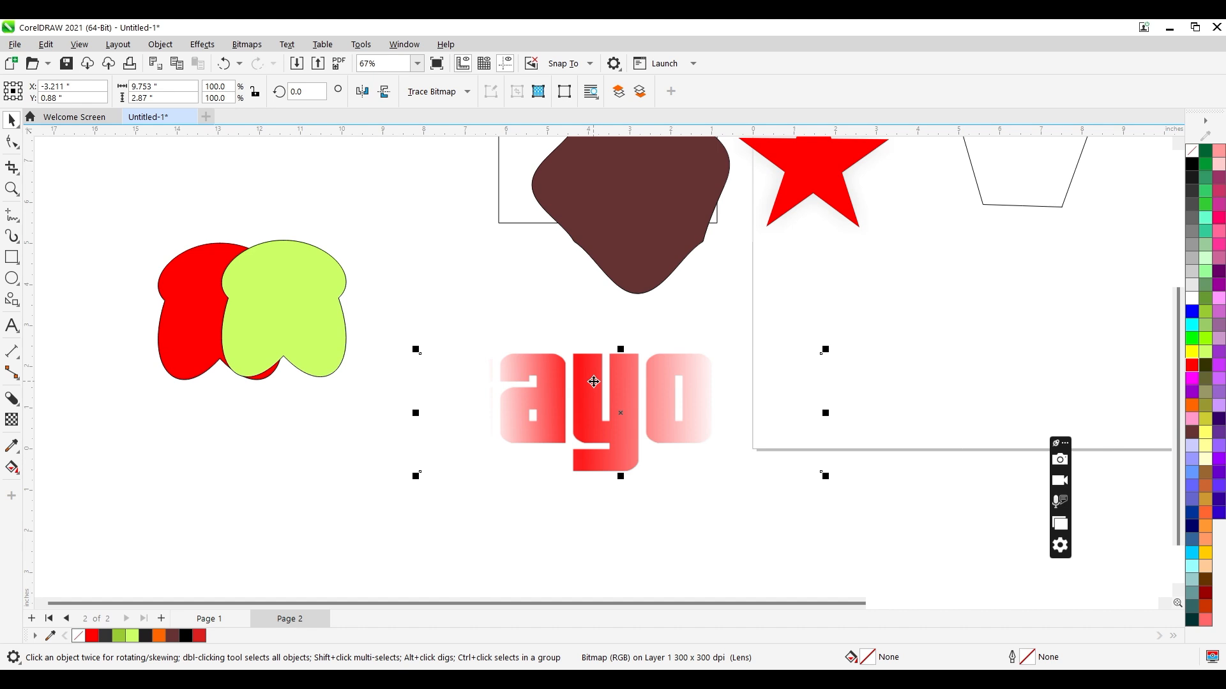
pyautogui.moveTo(598, 411); pyautogui.dragTo(506, 406)
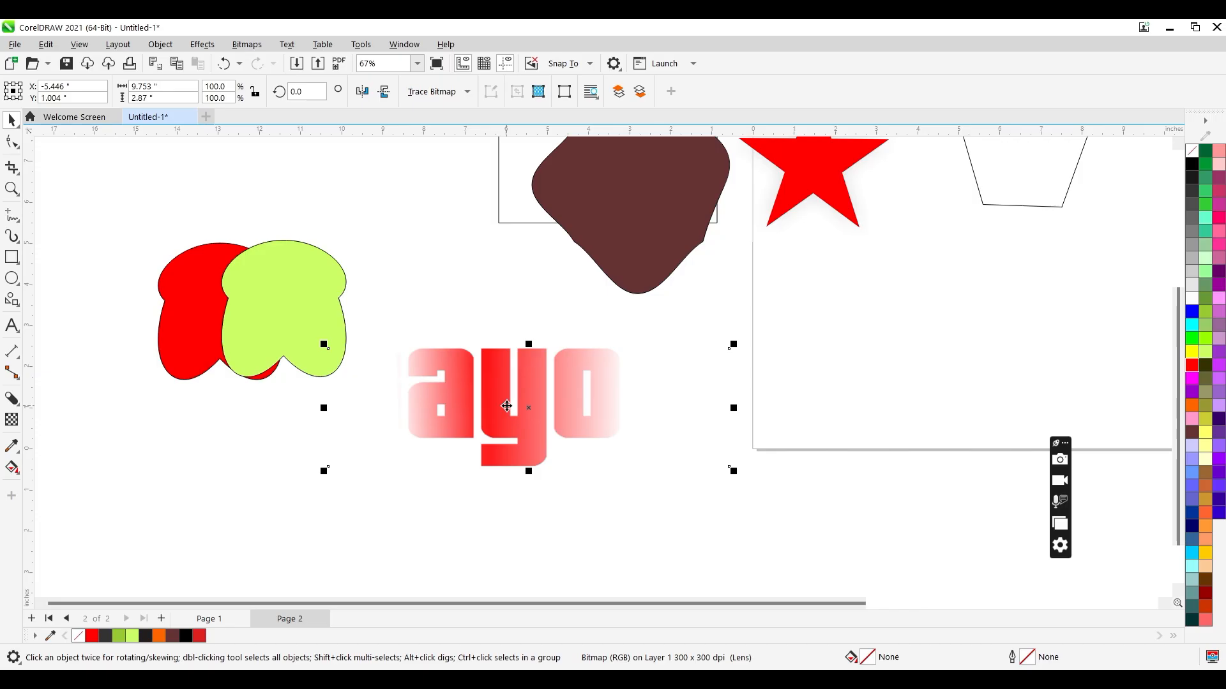
pyautogui.press('Delete')
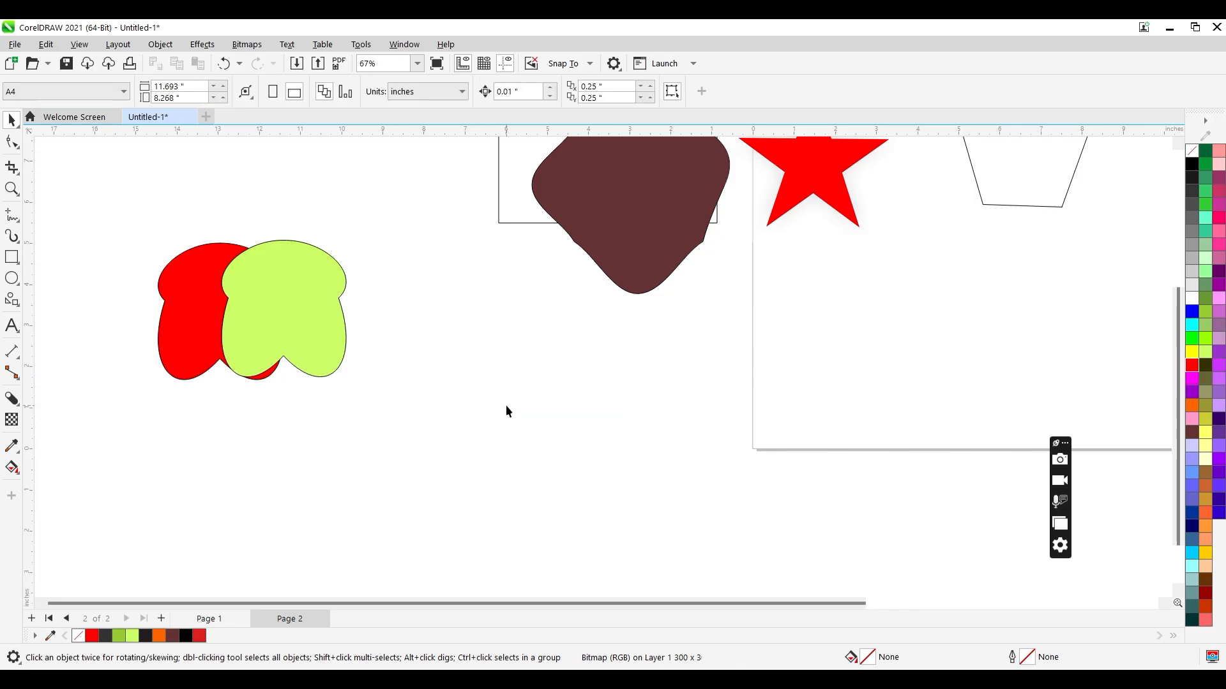
# Move the green shape clear of the red one and the brown shape below the rectangle, centred at about X -0.404", Y 2.102".
pyautogui.moveTo(401, 330); pyautogui.dragTo(400, 331)
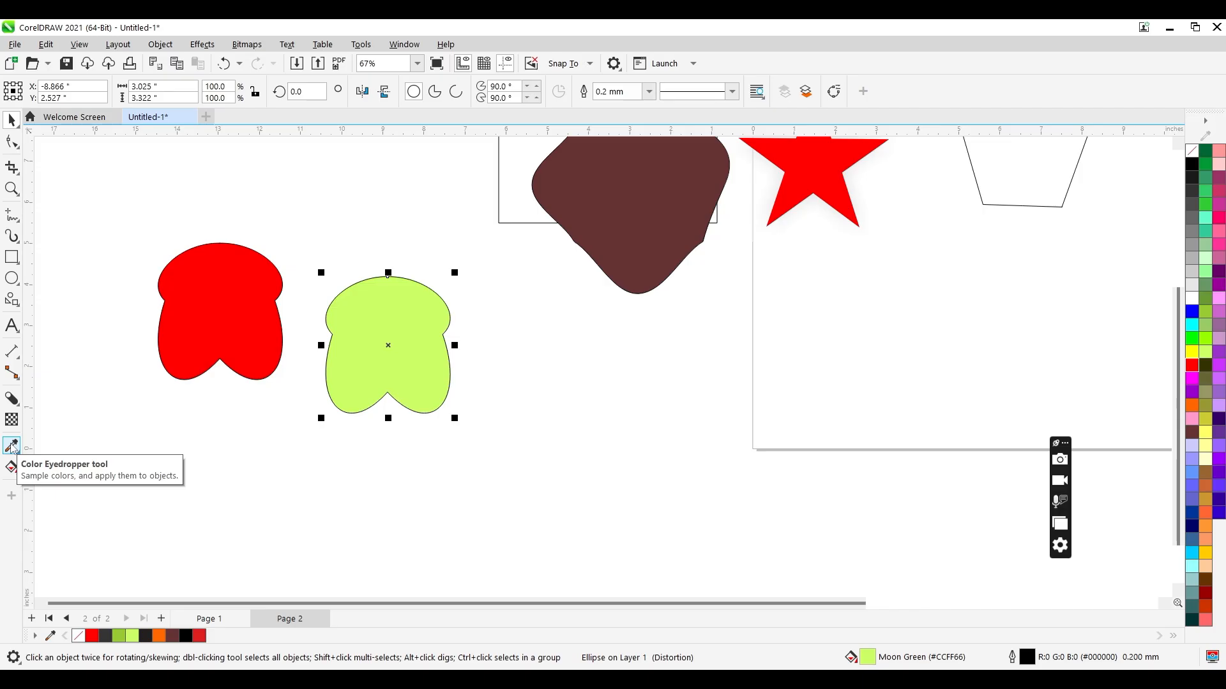
pyautogui.click(642, 240)
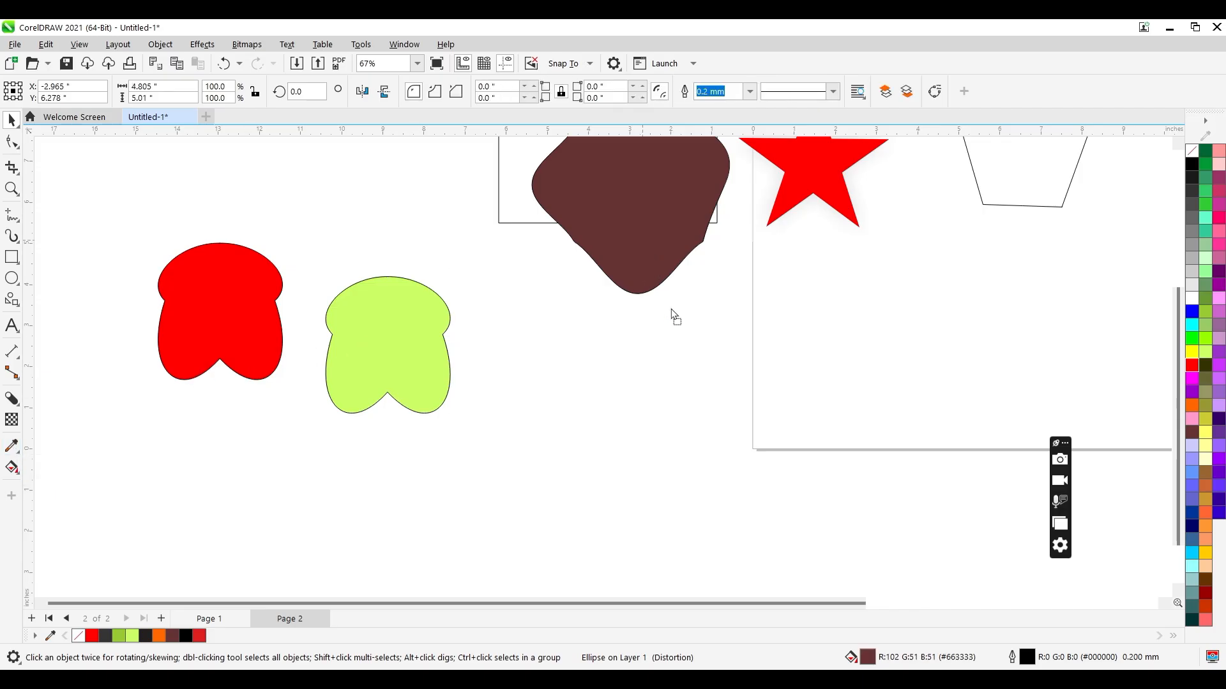
pyautogui.moveTo(673, 315); pyautogui.dragTo(716, 368)
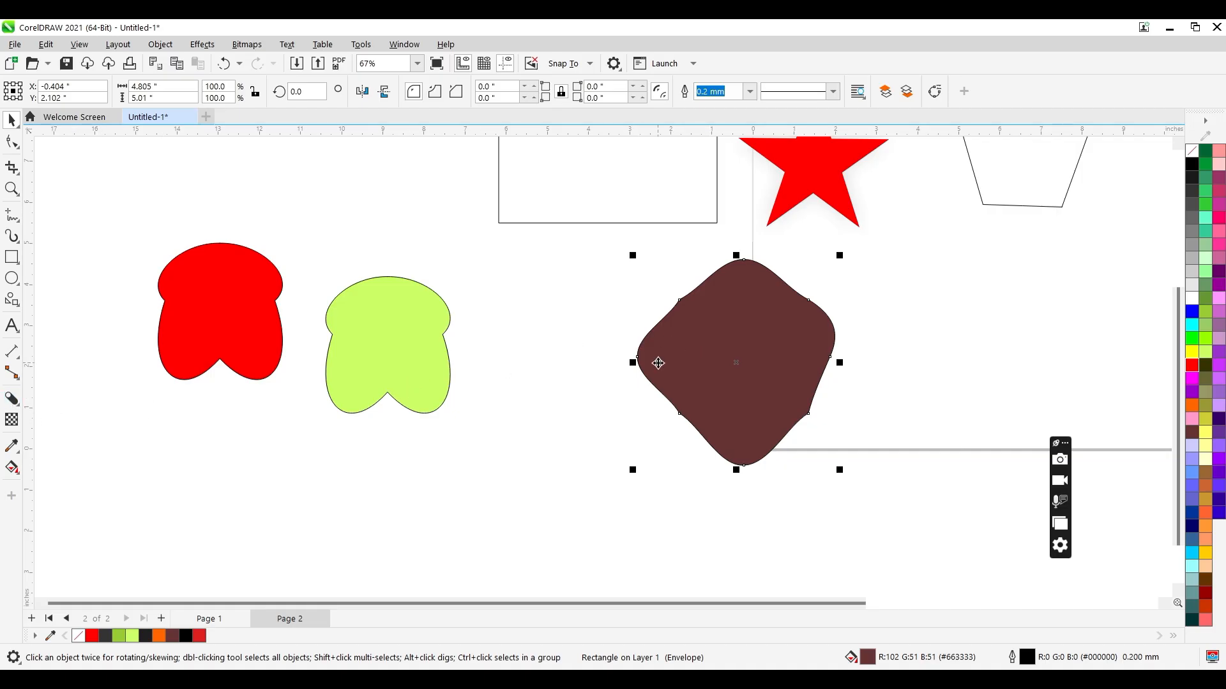
# Sample the green shape's colour with the Color Eyedropper, apply it to the brown shape, and undo the fill.
pyautogui.click(11, 446)
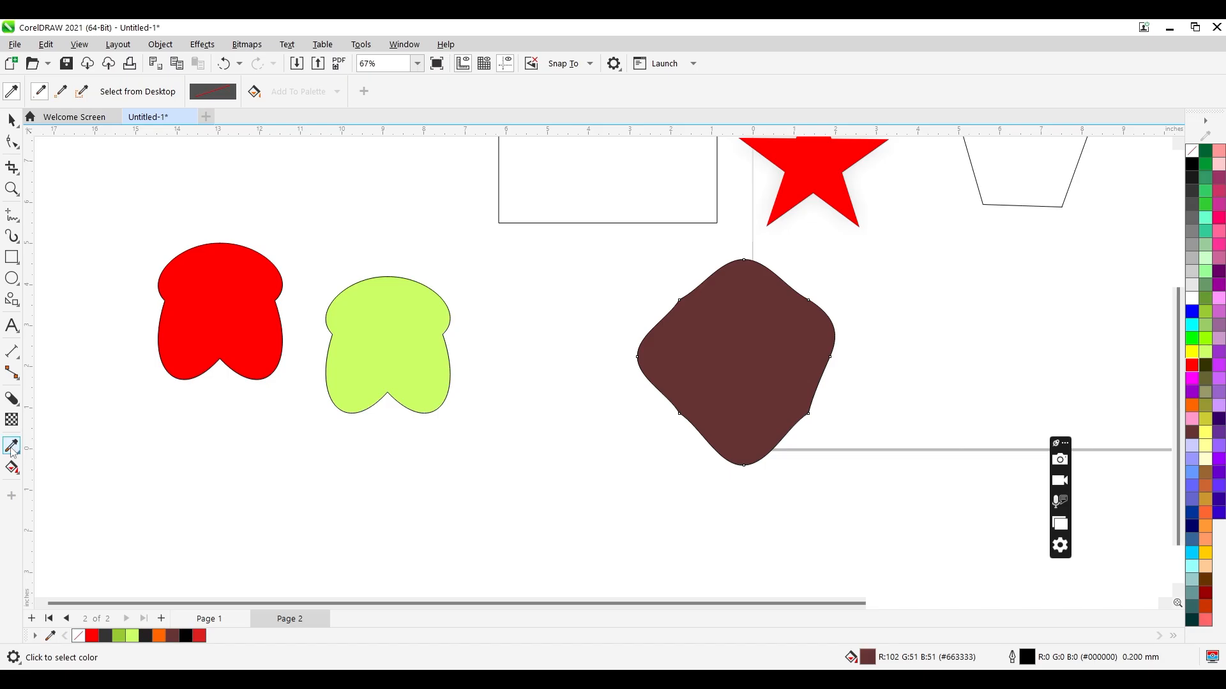
pyautogui.click(375, 333)
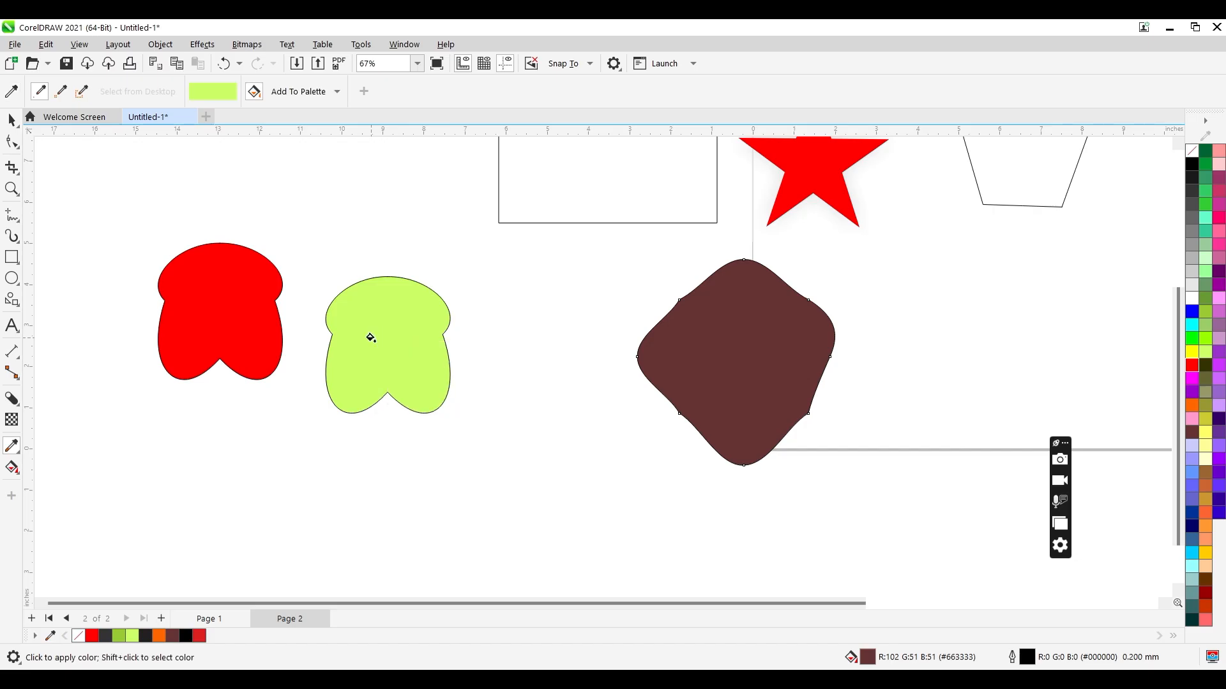
pyautogui.click(718, 344)
pyautogui.press('space')
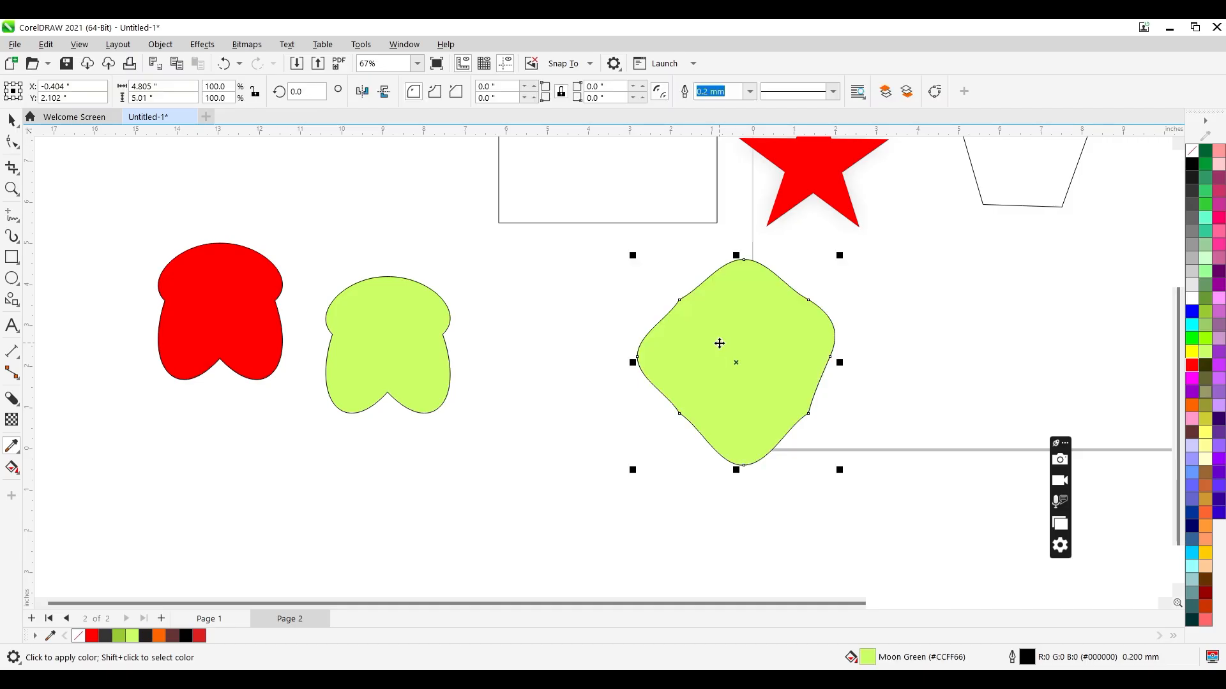
pyautogui.hotkey('ctrl', 'z')
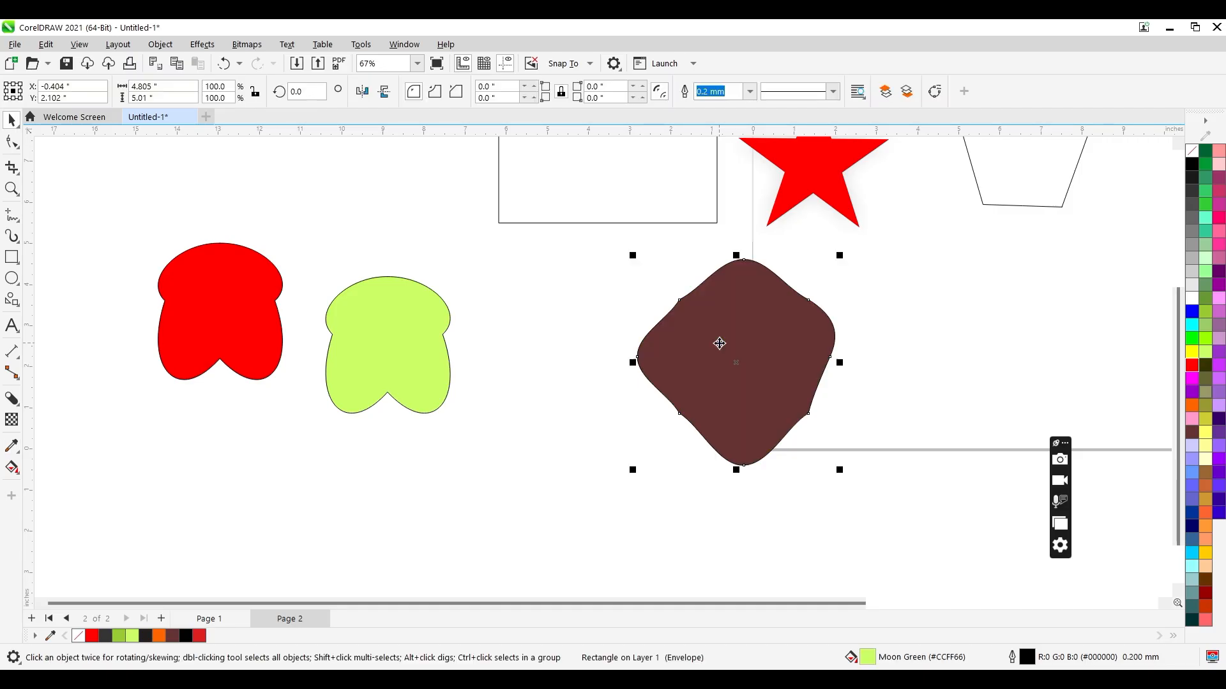
# Sample the red (#FF0000) of the distorted red shape with the Color Eyedropper and apply it to the brown shape.
pyautogui.click(236, 316)
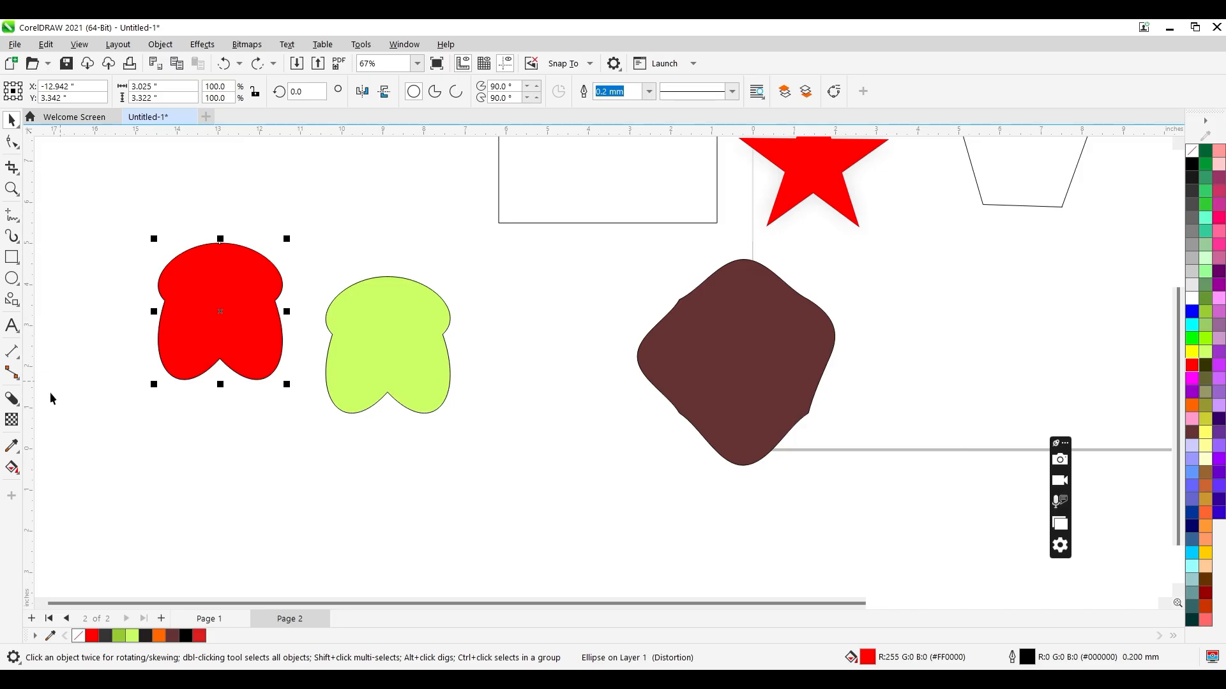
pyautogui.click(12, 447)
pyautogui.click(205, 326)
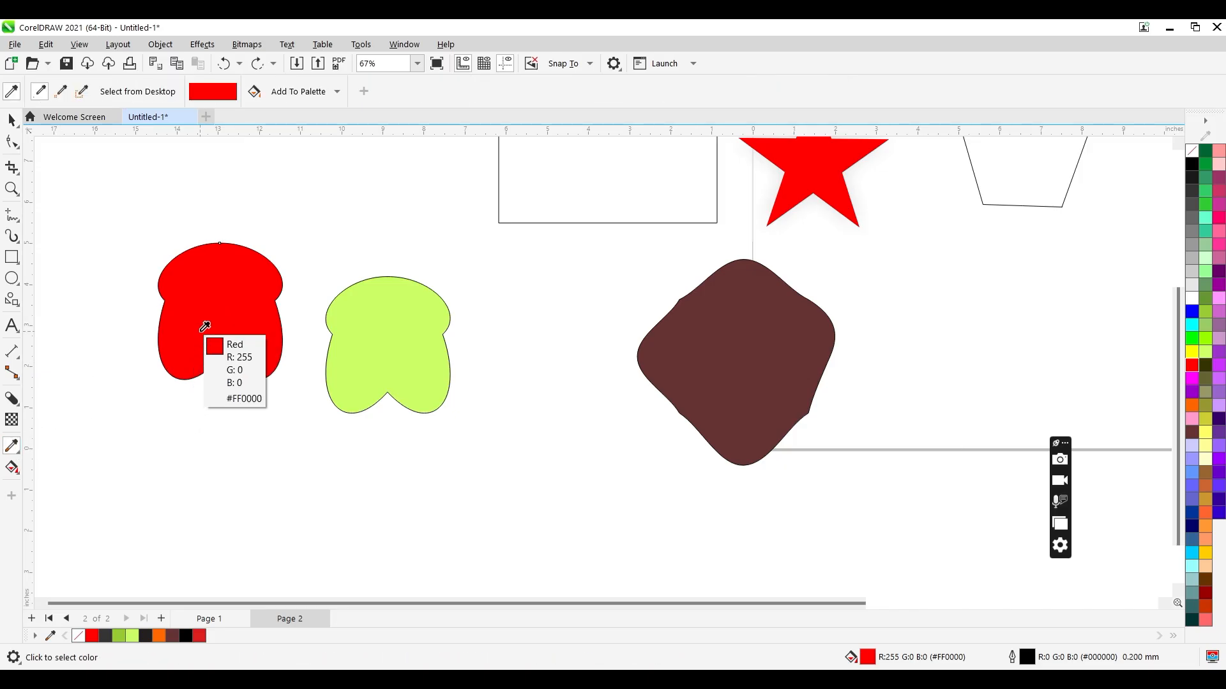
pyautogui.click(205, 326)
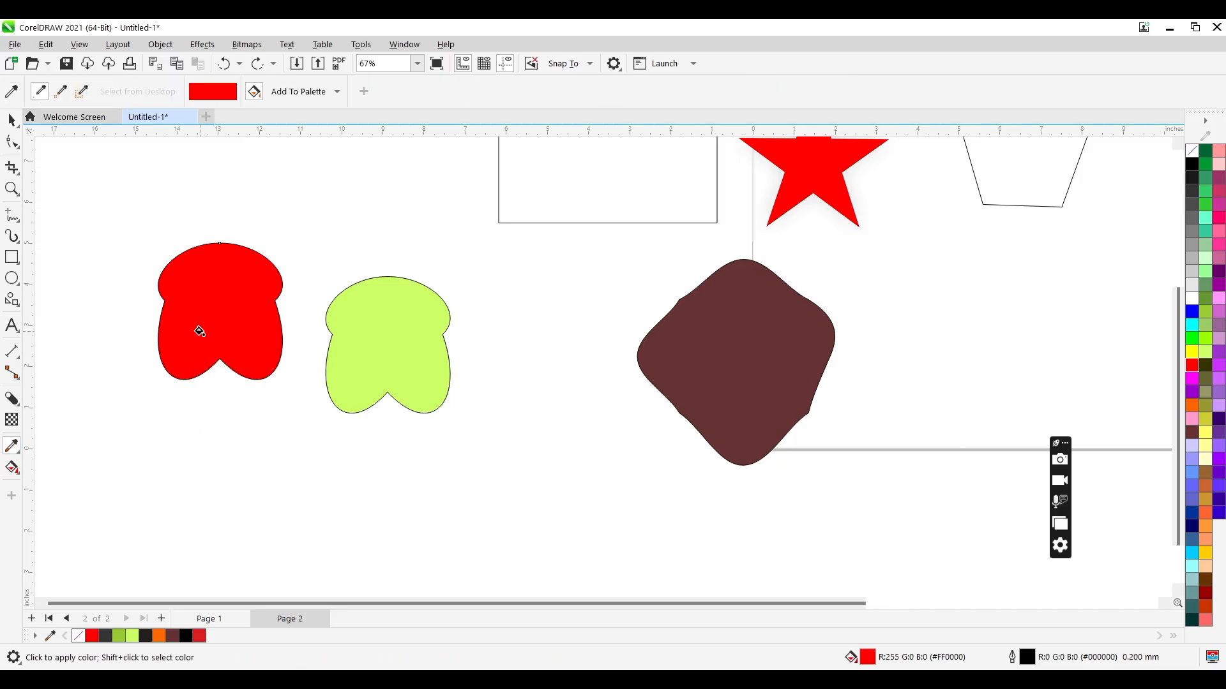
pyautogui.click(730, 328)
pyautogui.press('space')
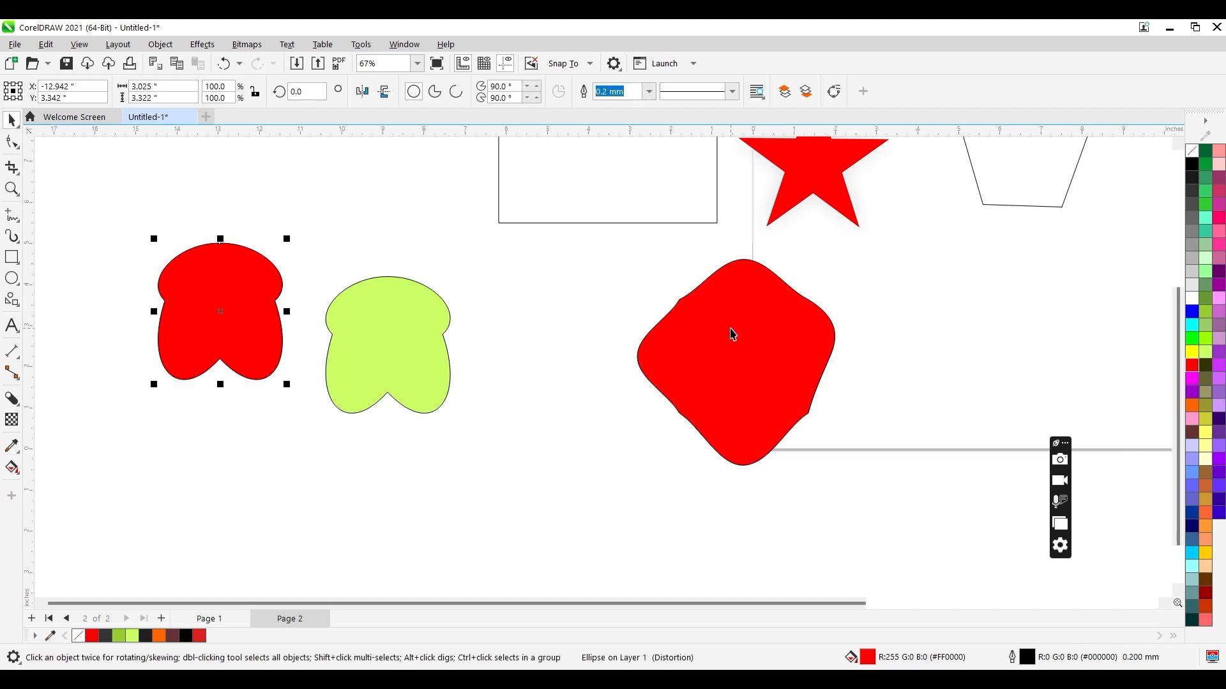
# Apply a red-to-white fountain fill running diagonally across the distorted red shape, and spread its start and end points farther apart.
pyautogui.click(12, 467)
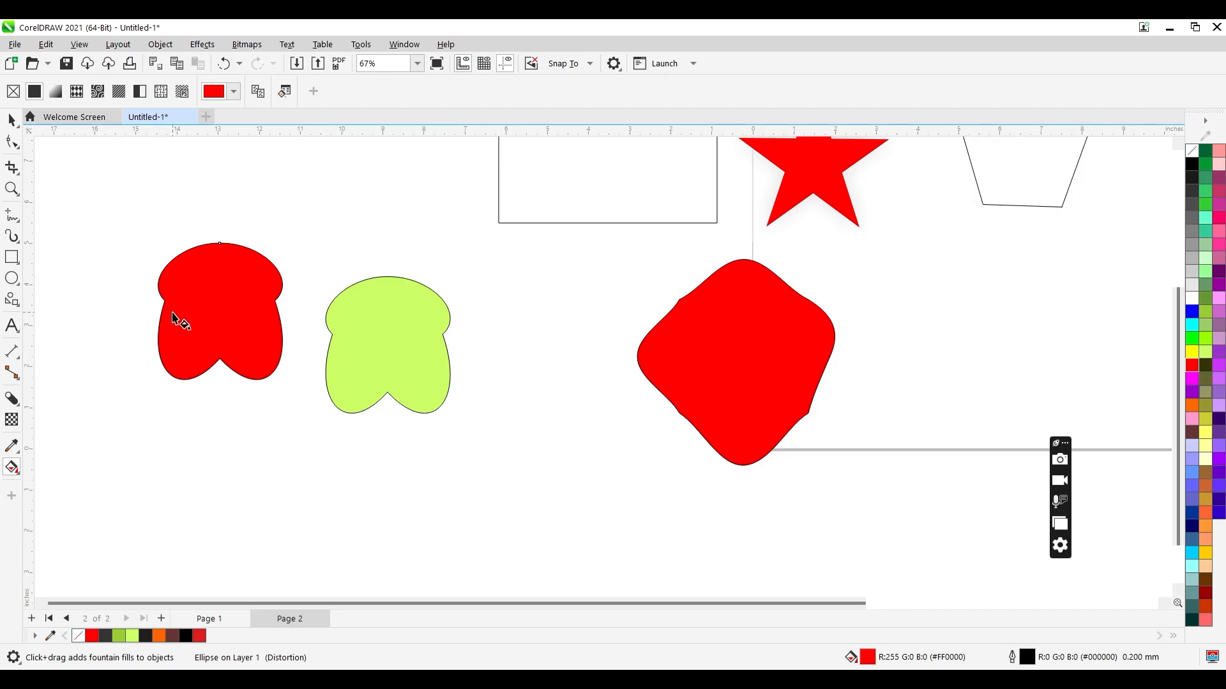
pyautogui.moveTo(189, 294); pyautogui.dragTo(255, 337)
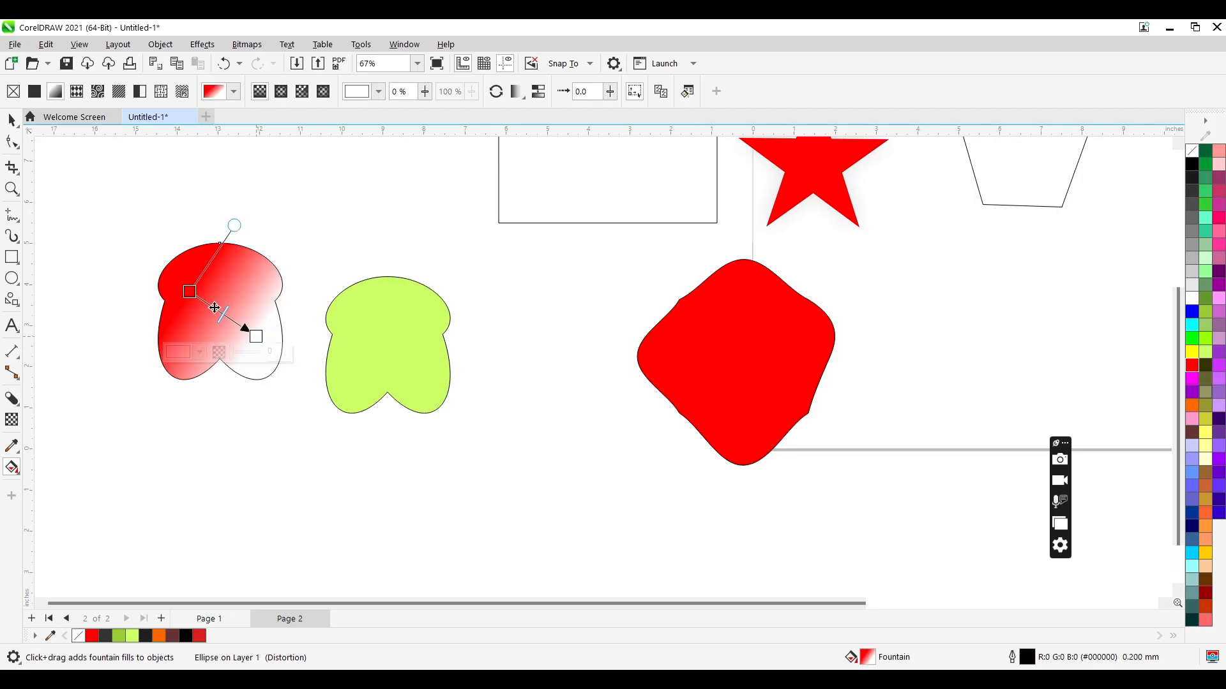
pyautogui.moveTo(190, 292); pyautogui.dragTo(205, 297)
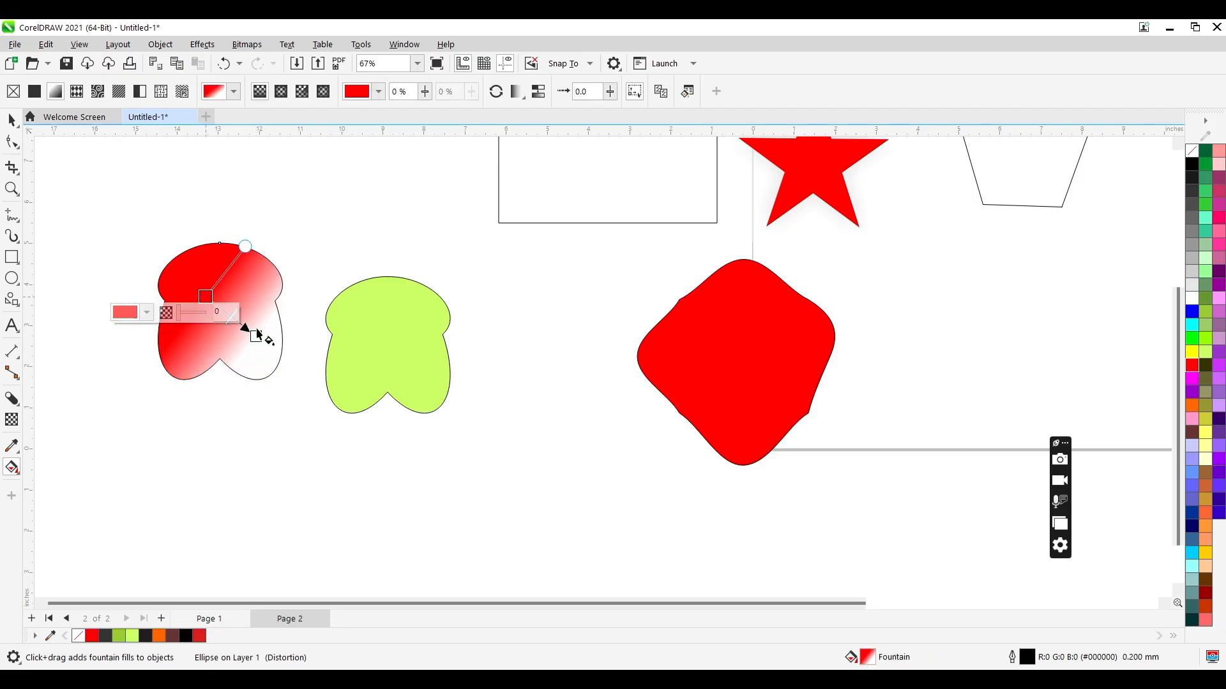
pyautogui.moveTo(258, 339); pyautogui.dragTo(278, 377)
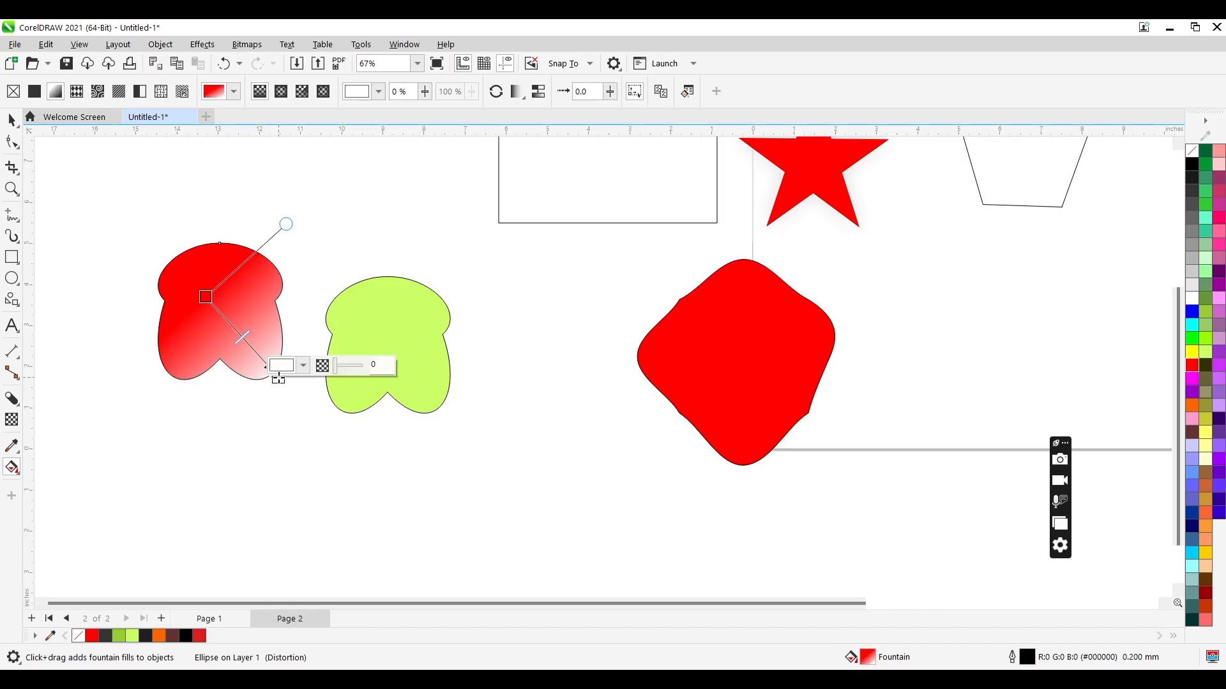
pyautogui.moveTo(205, 297); pyautogui.dragTo(183, 283)
pyautogui.press('space')
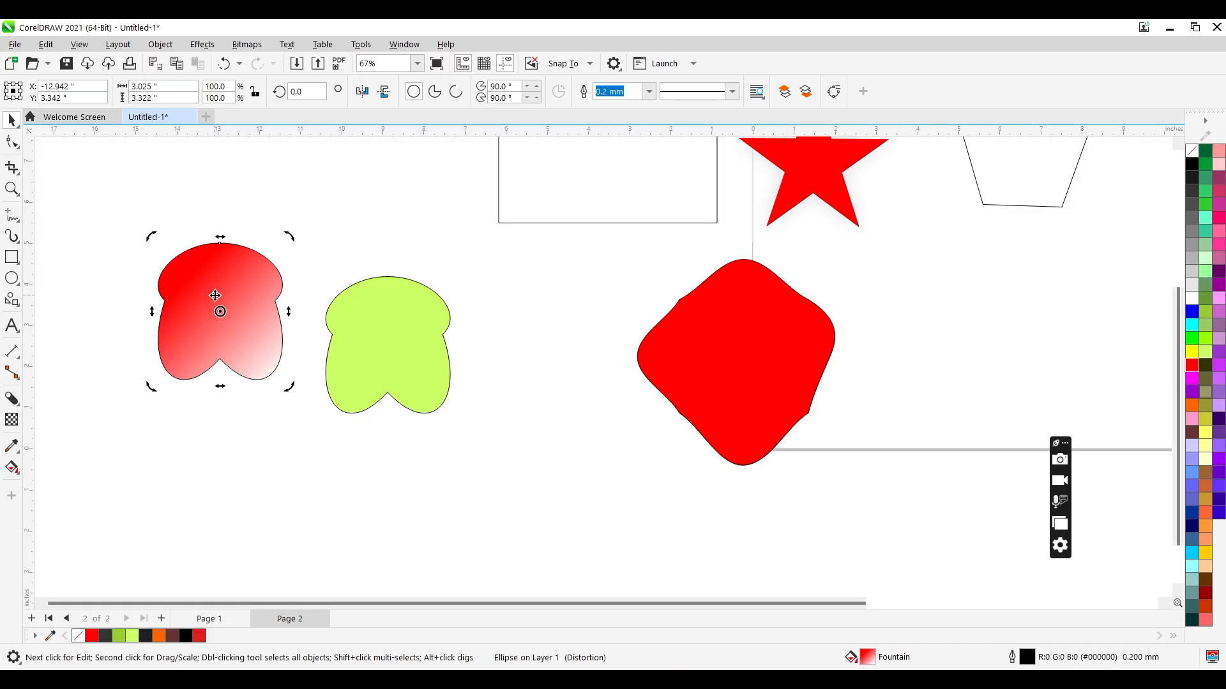
pyautogui.press('space')
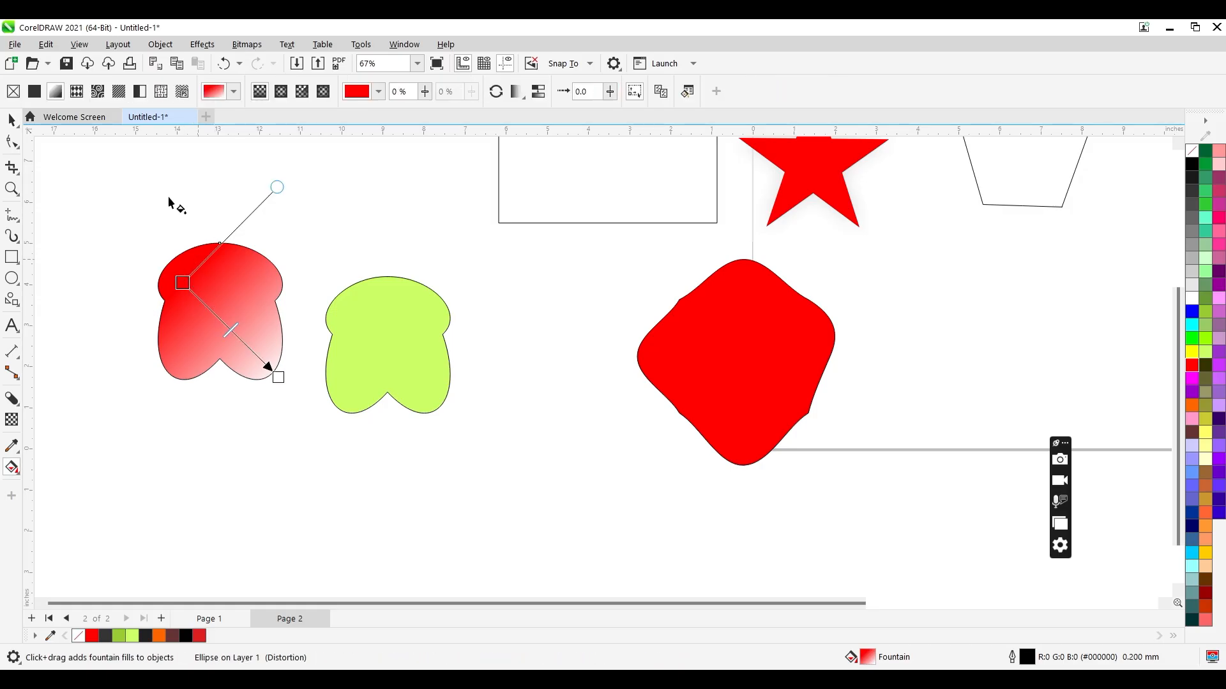
# Switch the shape's fountain fill to elliptical, try the rectangular and conical types, and return it to elliptical.
pyautogui.click(284, 95)
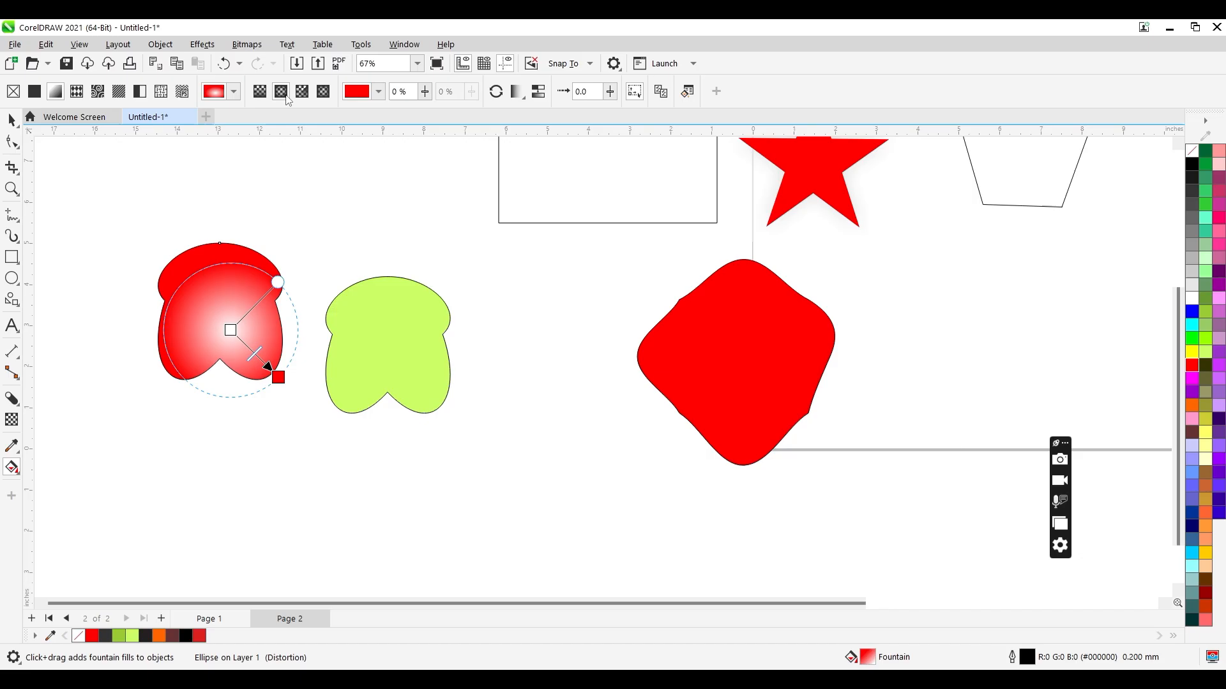
pyautogui.click(323, 93)
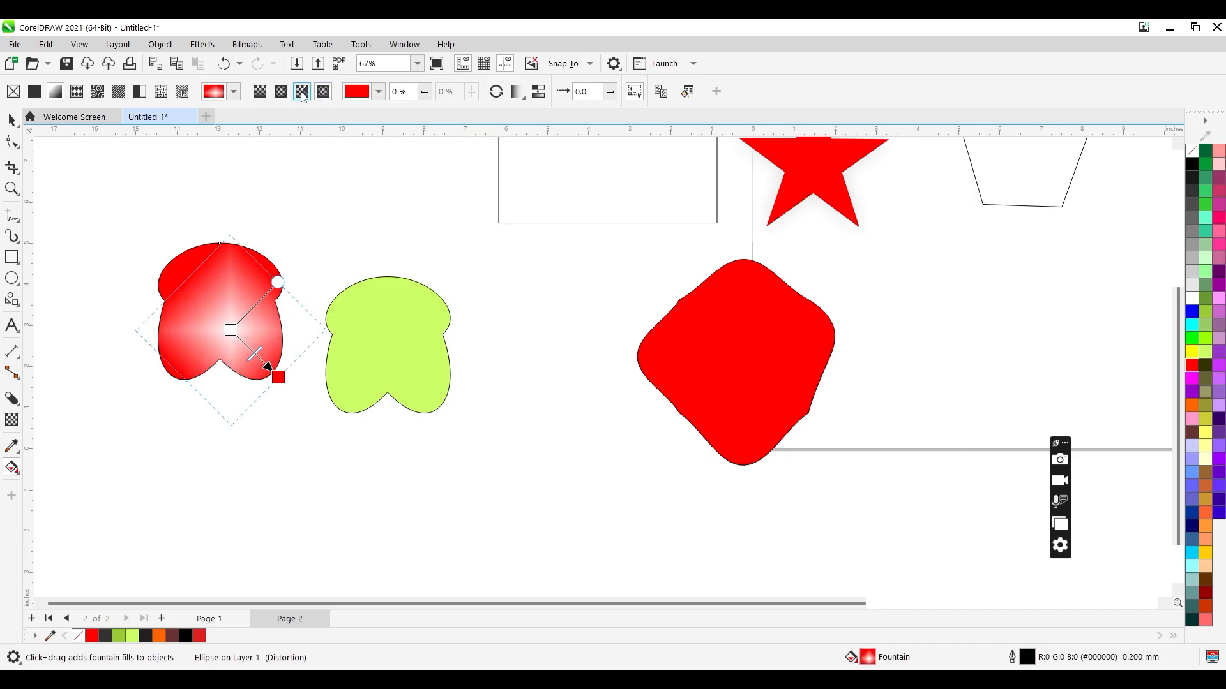
pyautogui.click(302, 93)
pyautogui.click(283, 94)
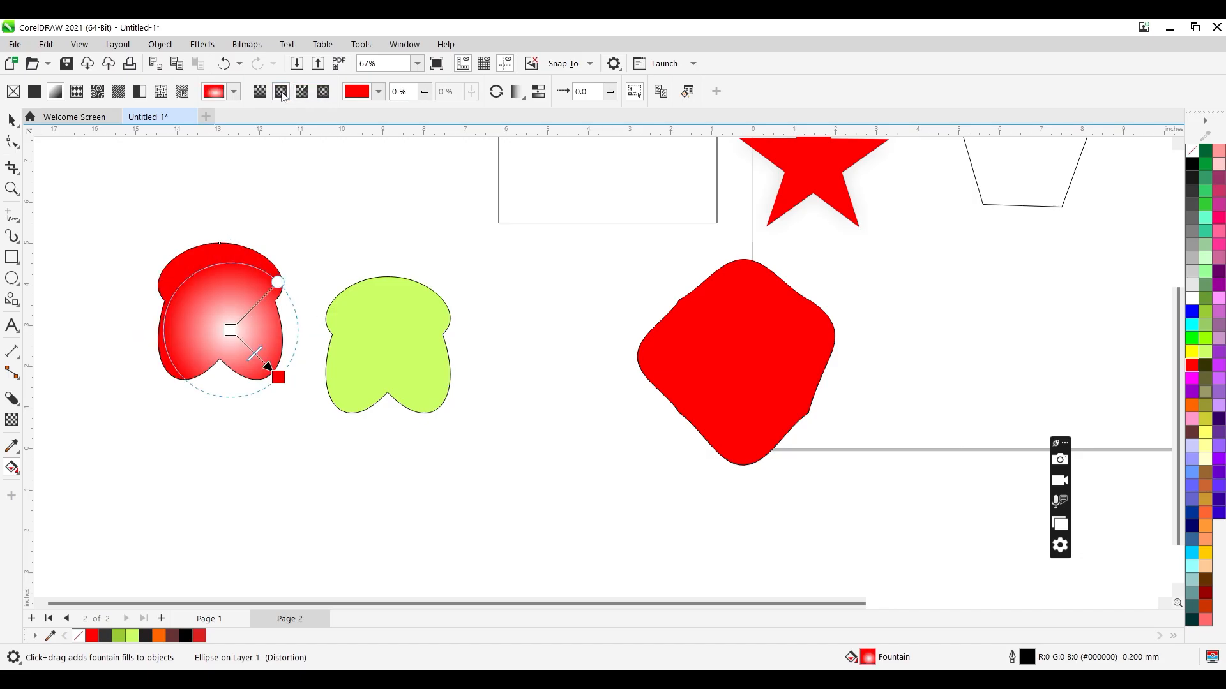
# Try a two-color ring pattern, a hatch fill and a vector pattern fill on the distorted shape.
pyautogui.click(148, 93)
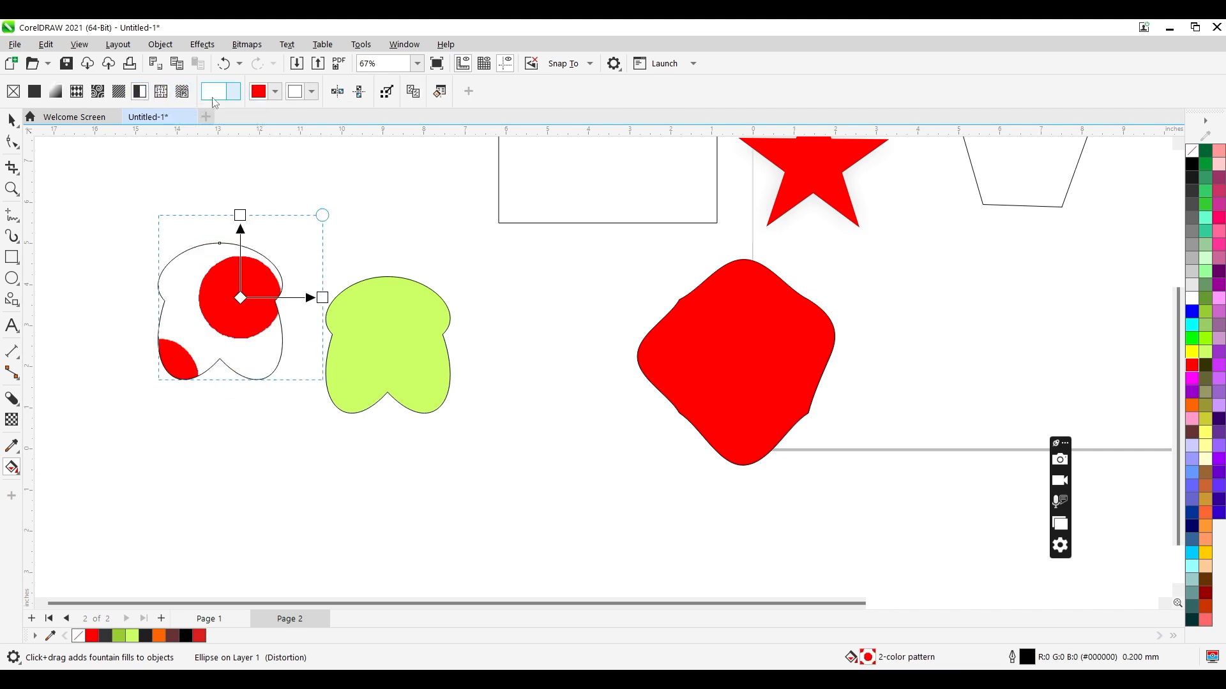
pyautogui.click(216, 96)
pyautogui.click(206, 135)
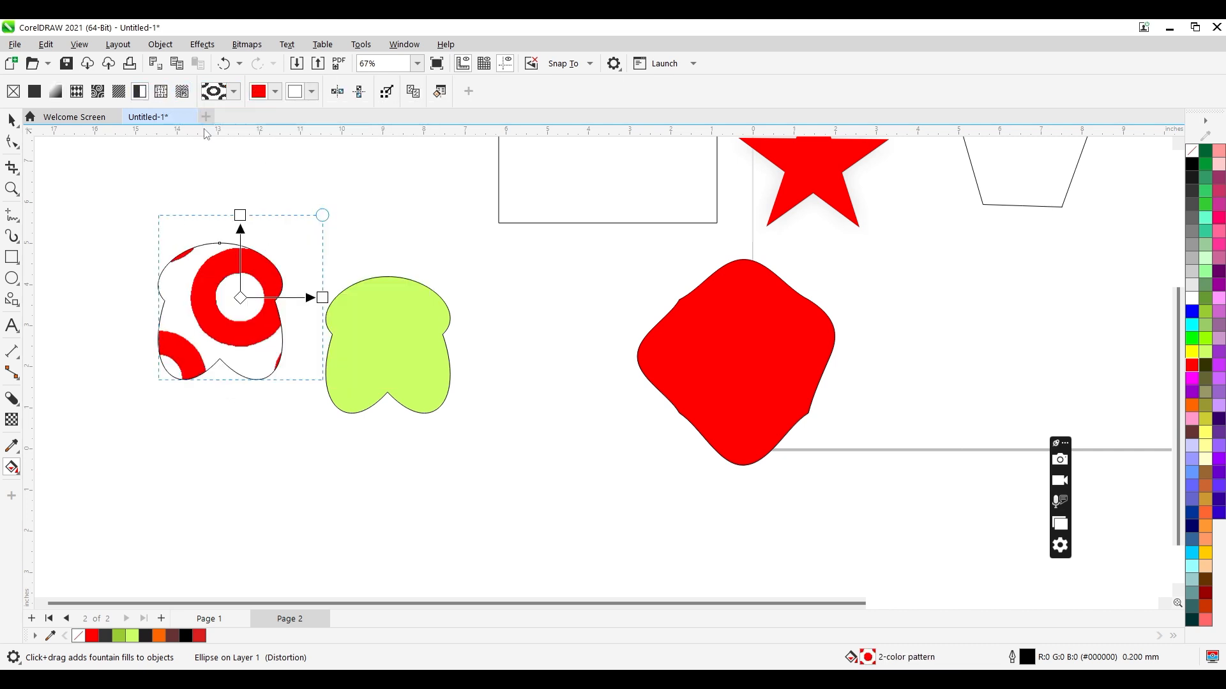
pyautogui.click(119, 93)
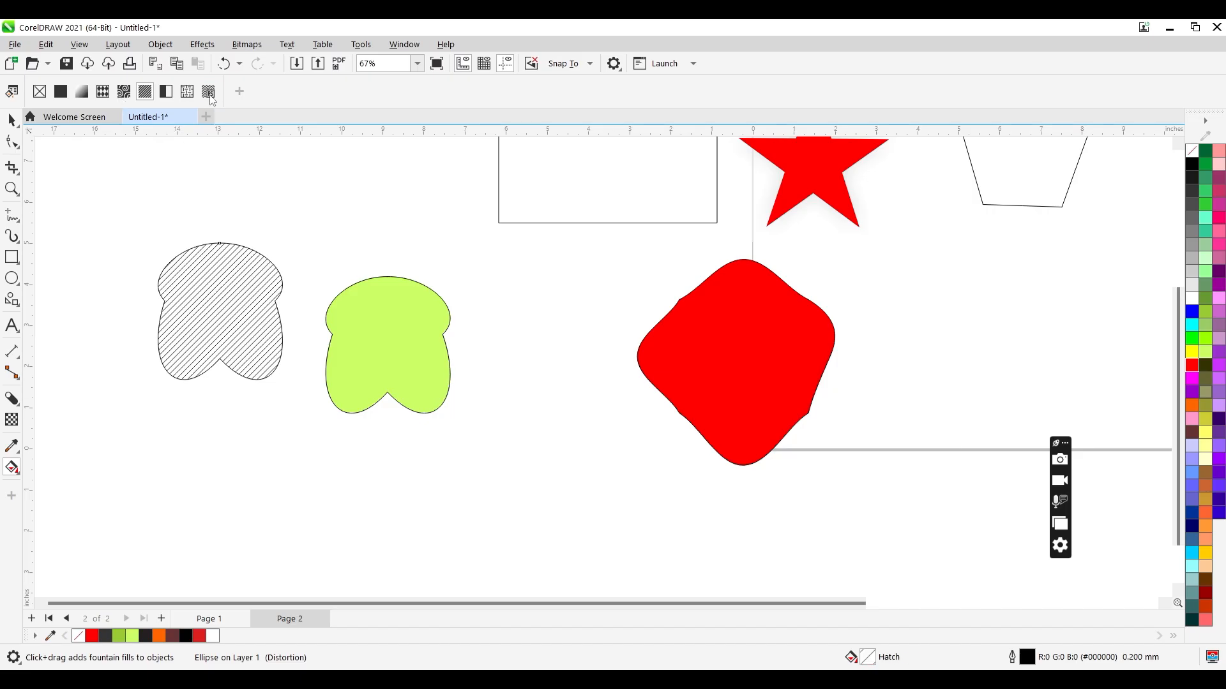
pyautogui.click(104, 92)
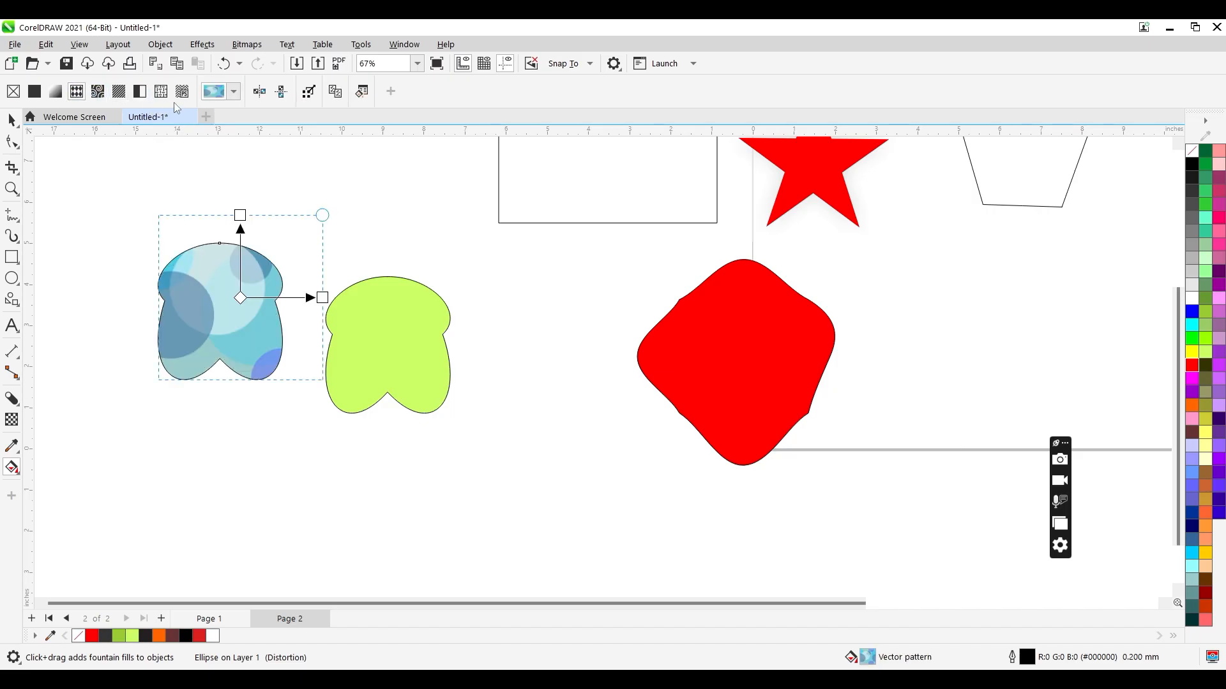
# Change the shape's fill to a black-and-white elliptical fountain fill and select the green shape.
pyautogui.click(56, 92)
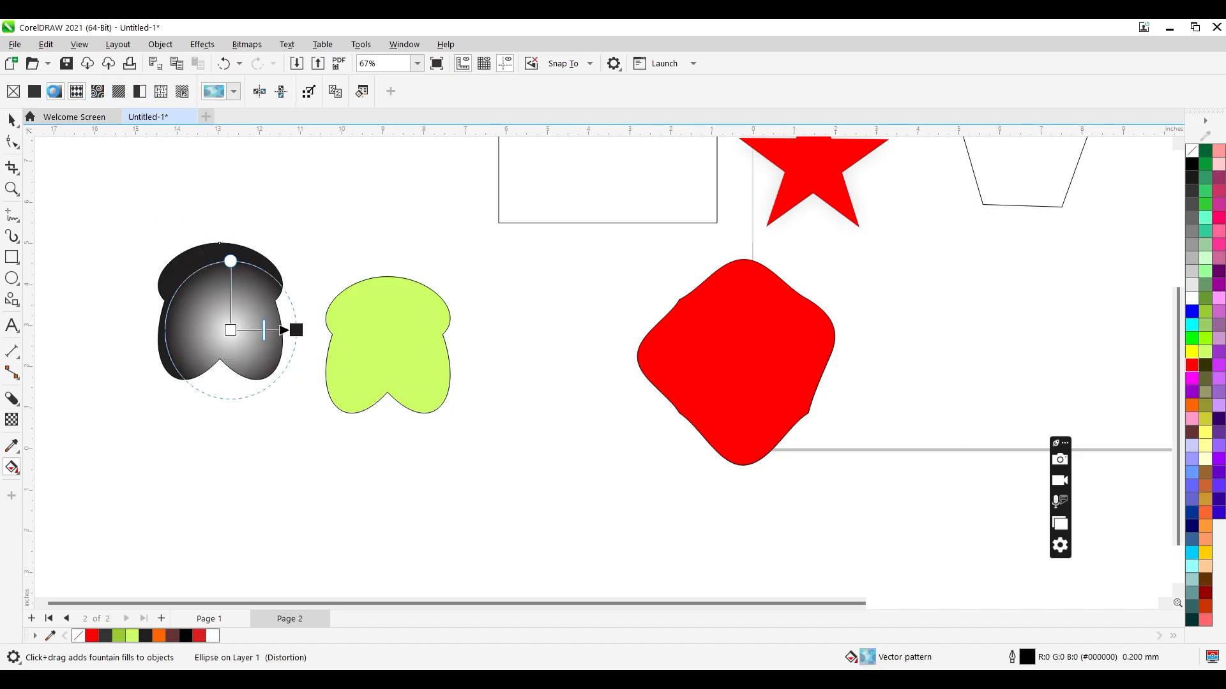
pyautogui.click(12, 122)
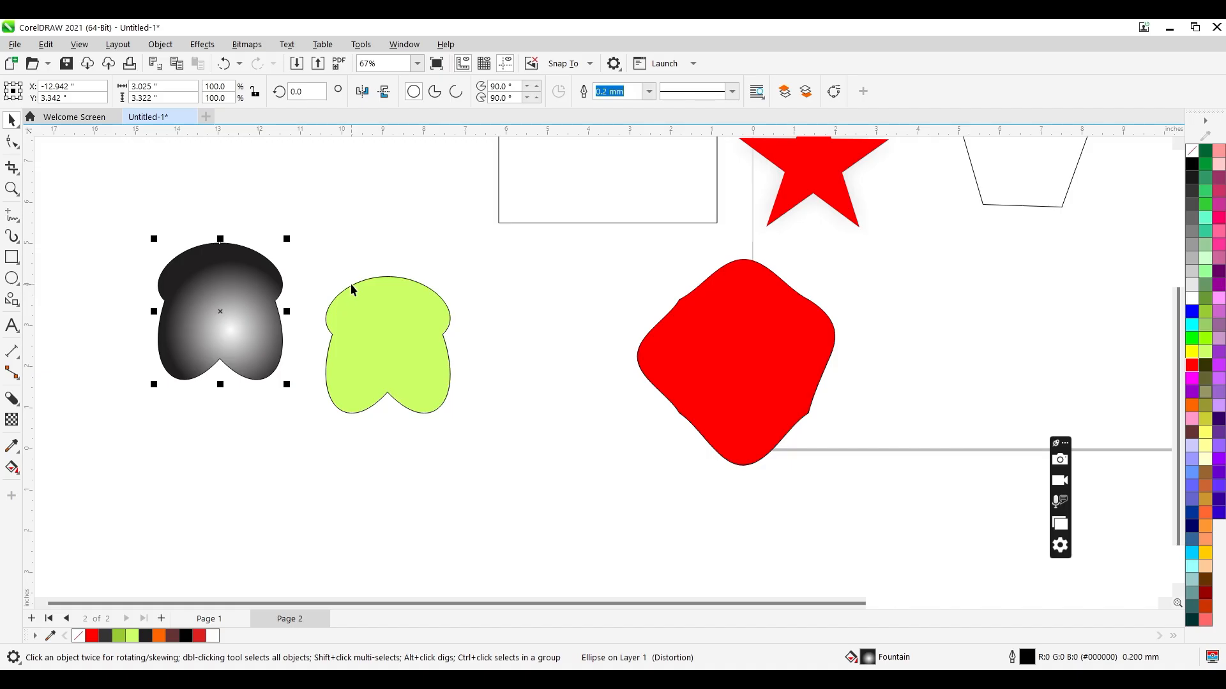
pyautogui.click(365, 307)
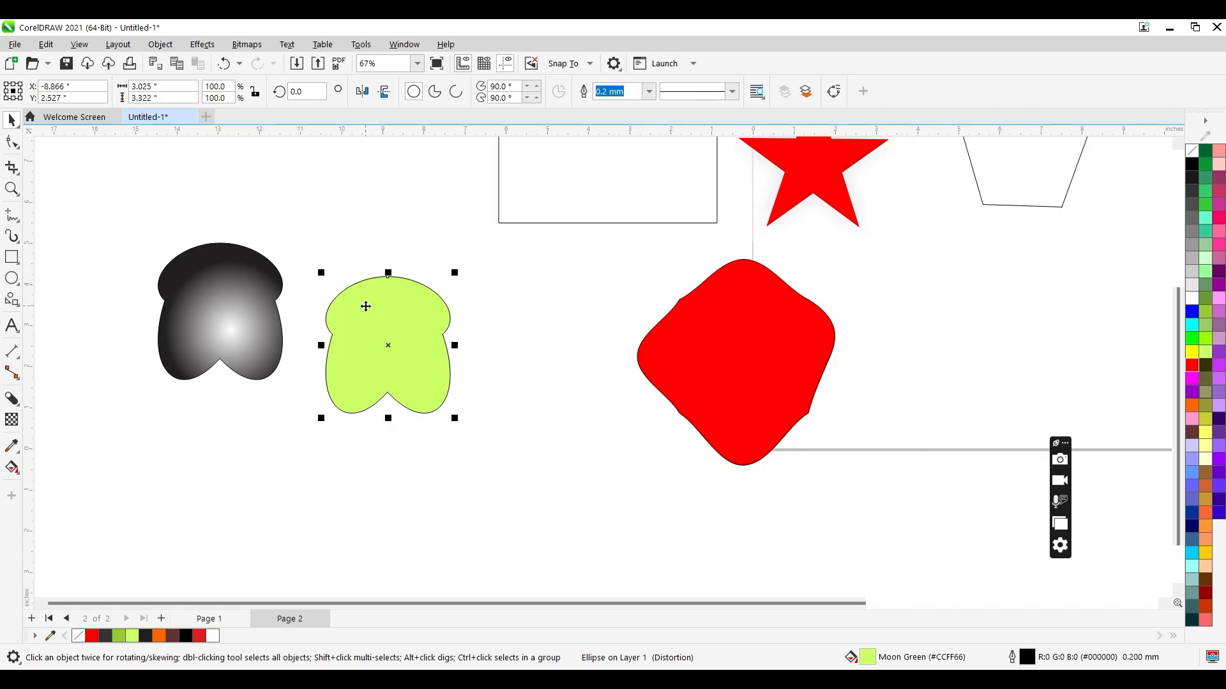